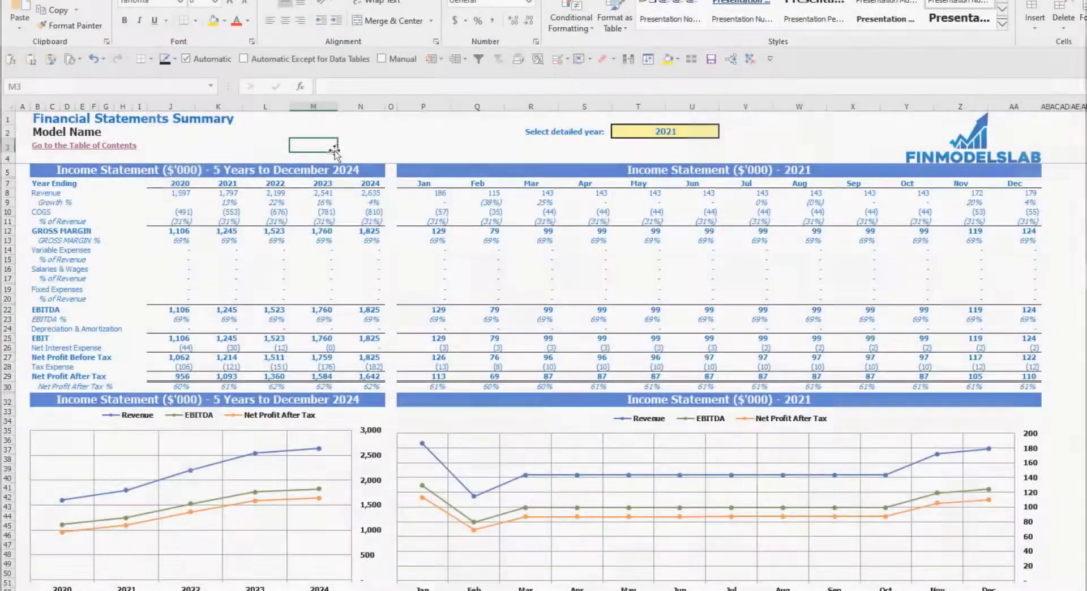
# Step: Set the detailed year of the Financial Statements Summary to 2022 and select the monthly income statement figures from January through December
pyautogui.scroll(-20, 188, 357)
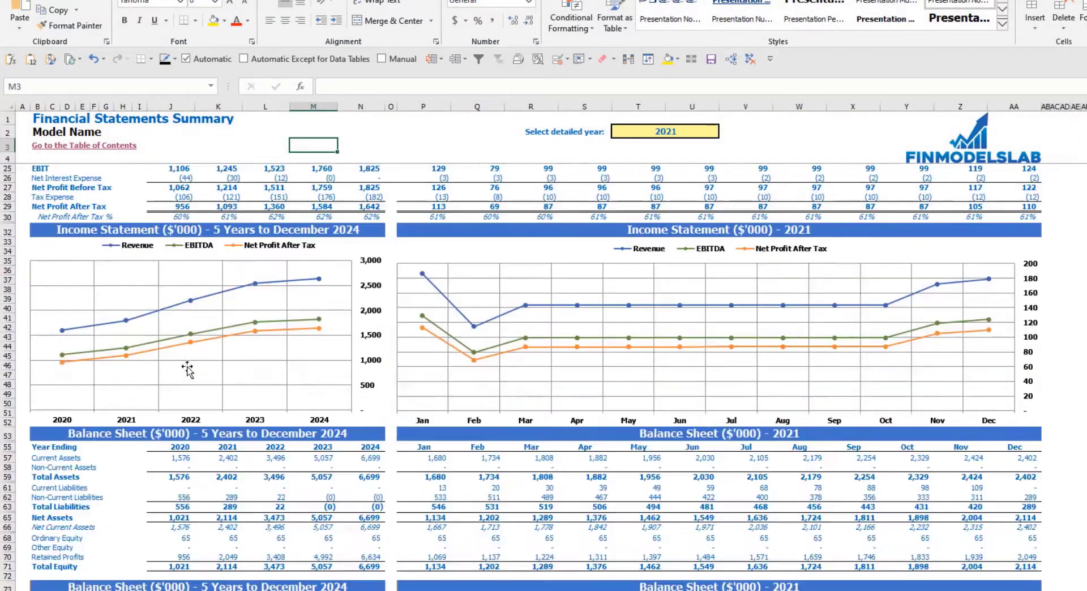
pyautogui.scroll(20, 245, 325)
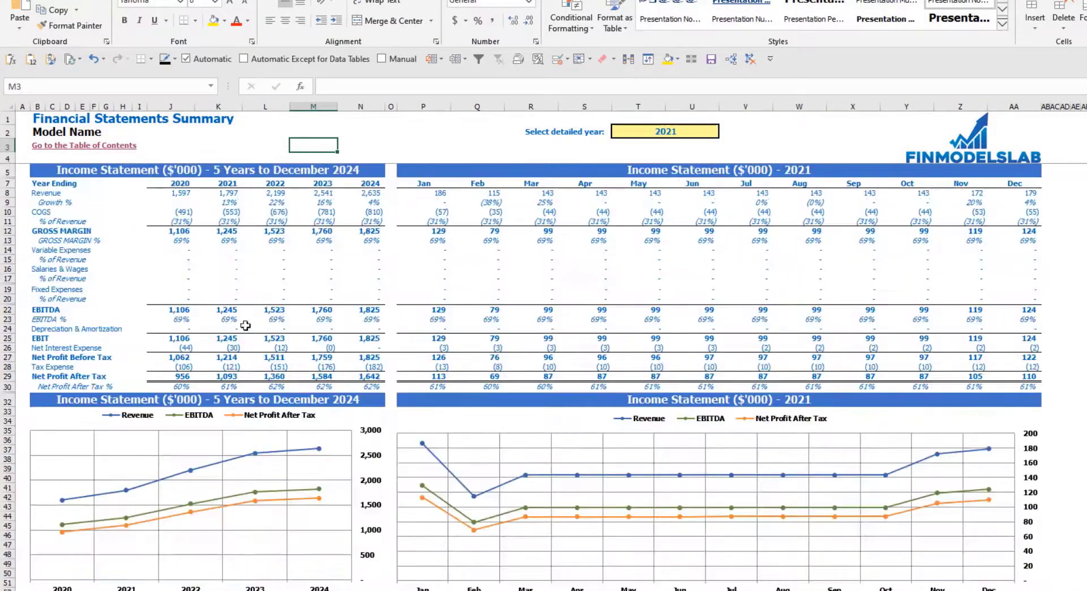
pyautogui.click(87, 413)
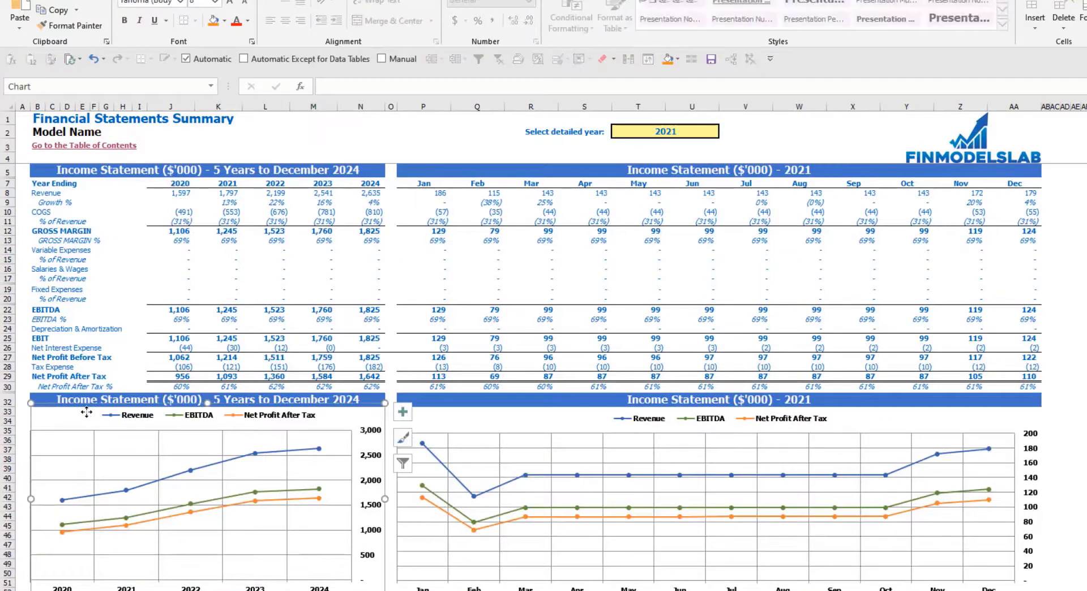
pyautogui.click(411, 137)
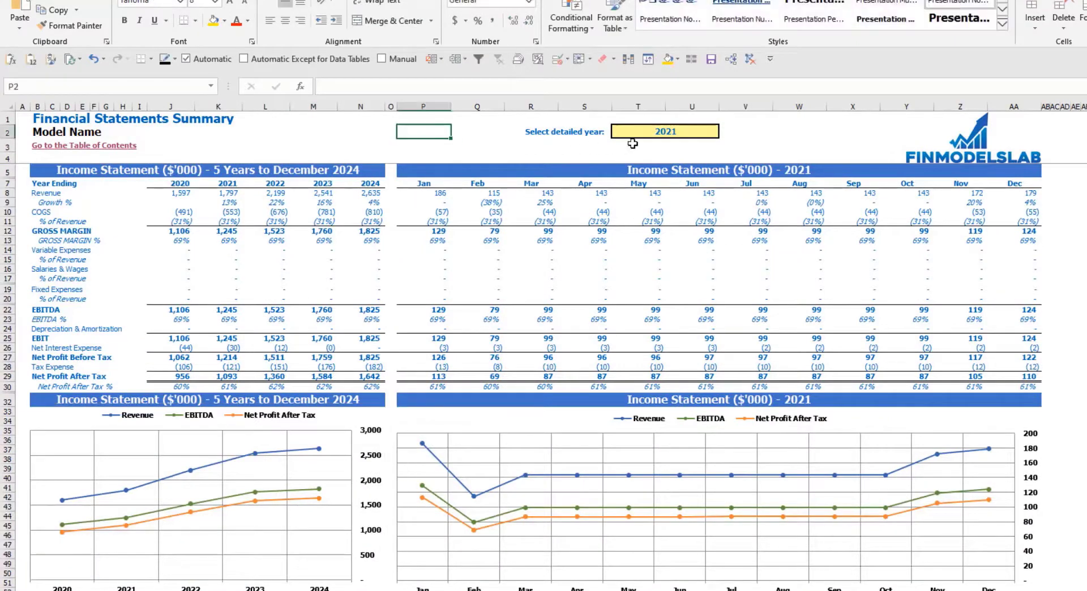
pyautogui.click(679, 131)
pyautogui.click(727, 137)
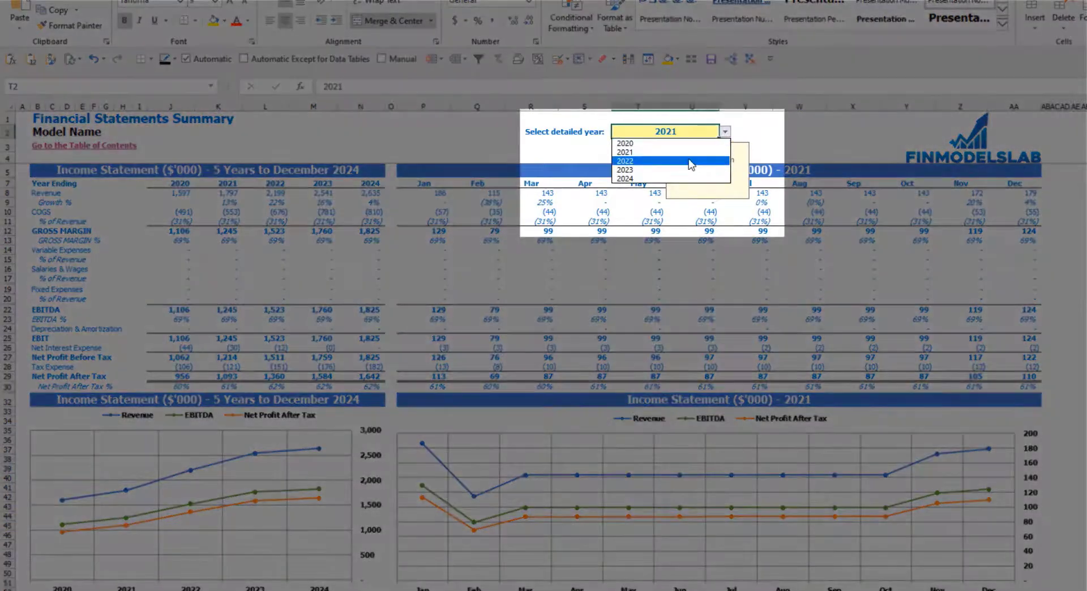
pyautogui.click(694, 161)
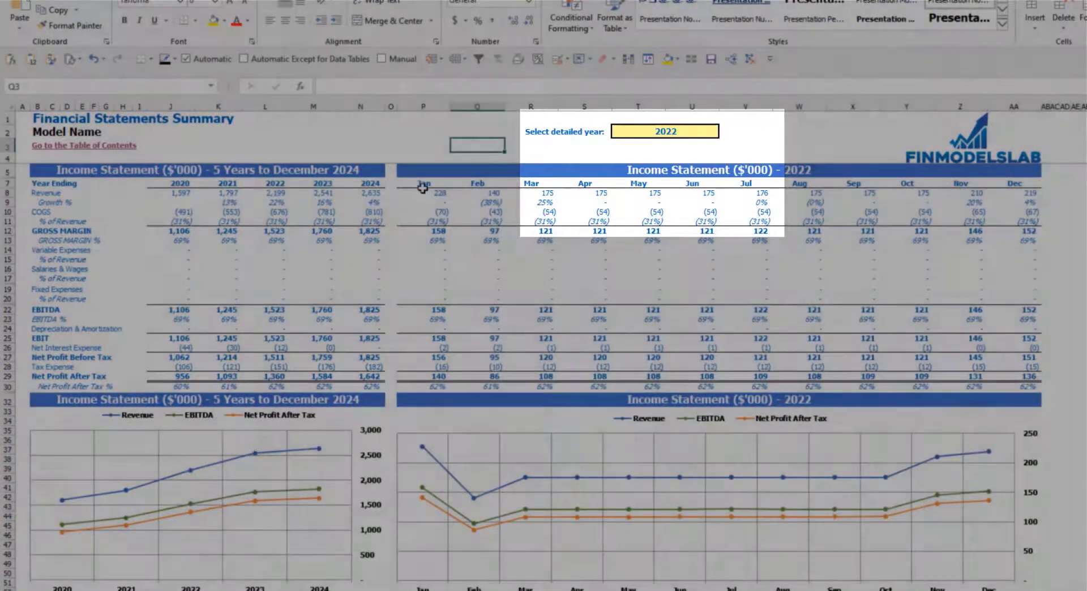
pyautogui.moveTo(425, 191); pyautogui.dragTo(1022, 385)
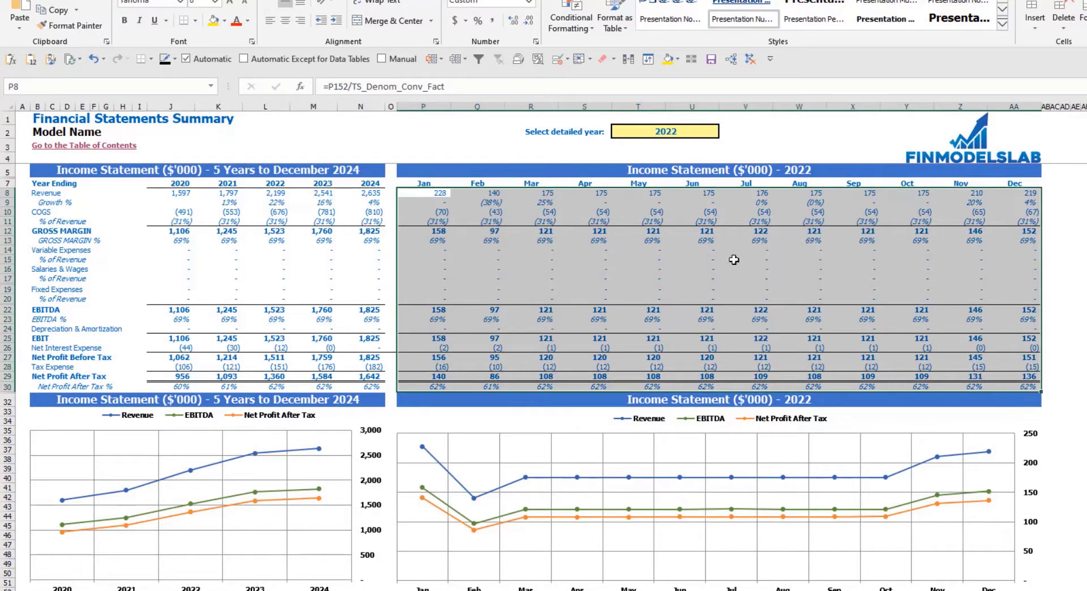
# Step: On the Top Revenue sheet, select the five-year revenue figures and after them their percentage shares for 2020 to 2024
pyautogui.click(1082, 348)
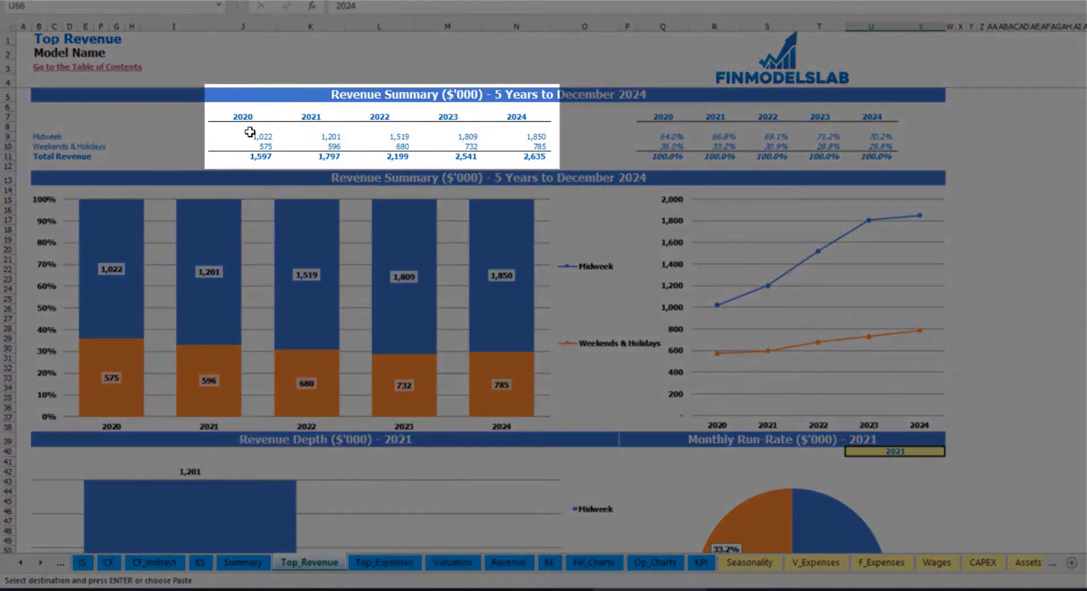
pyautogui.moveTo(250, 134); pyautogui.dragTo(518, 156)
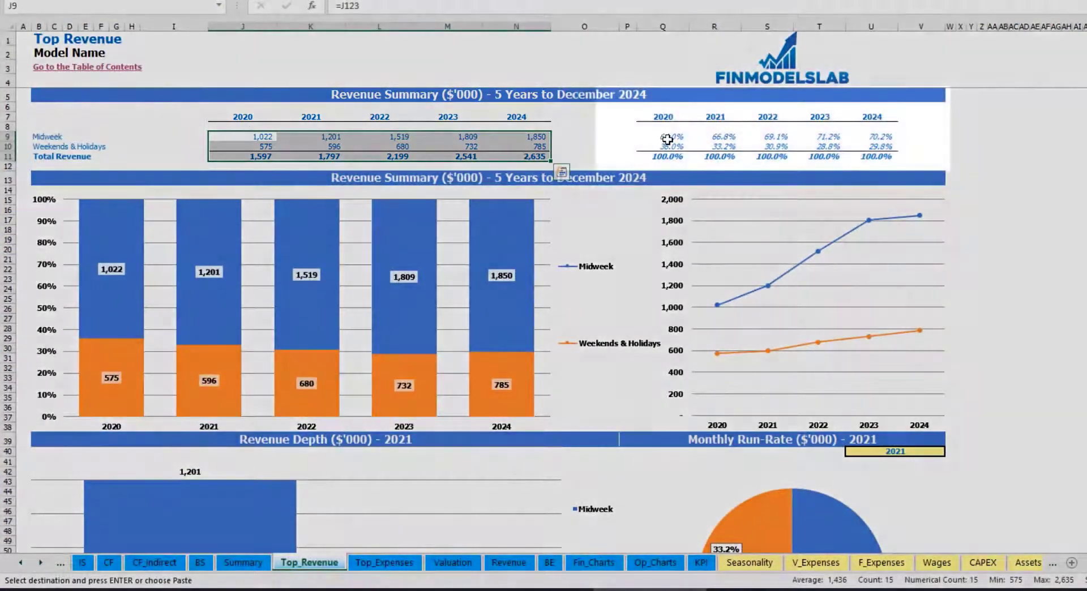
pyautogui.moveTo(667, 140); pyautogui.dragTo(879, 156)
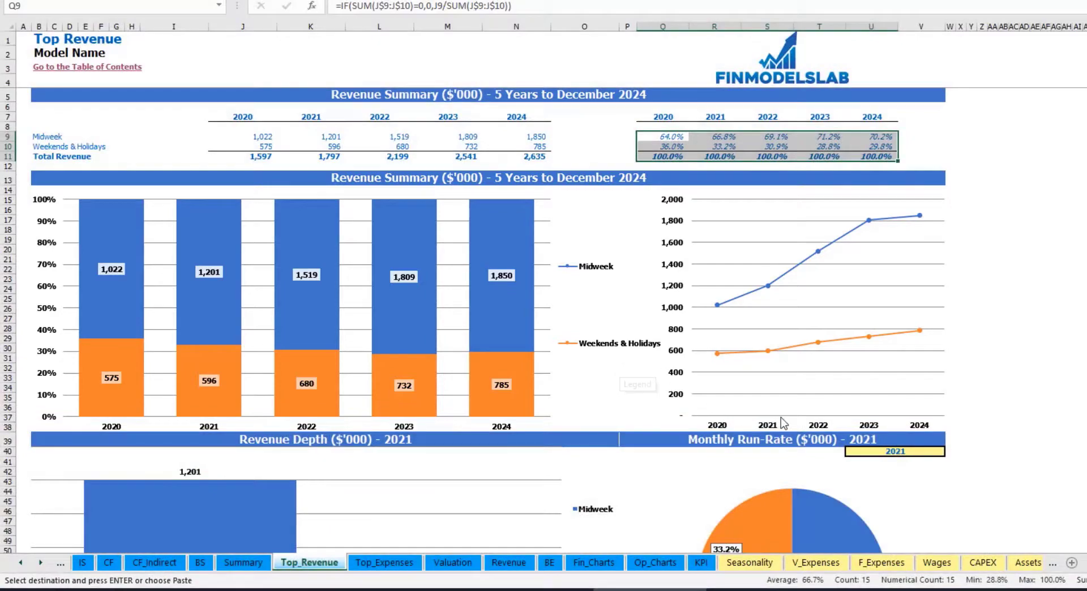
# Step: Set the year for the Revenue Depth and Monthly Run-Rate charts on the Top Revenue sheet to 2022
pyautogui.scroll(-7, 871, 322)
pyautogui.click(941, 246)
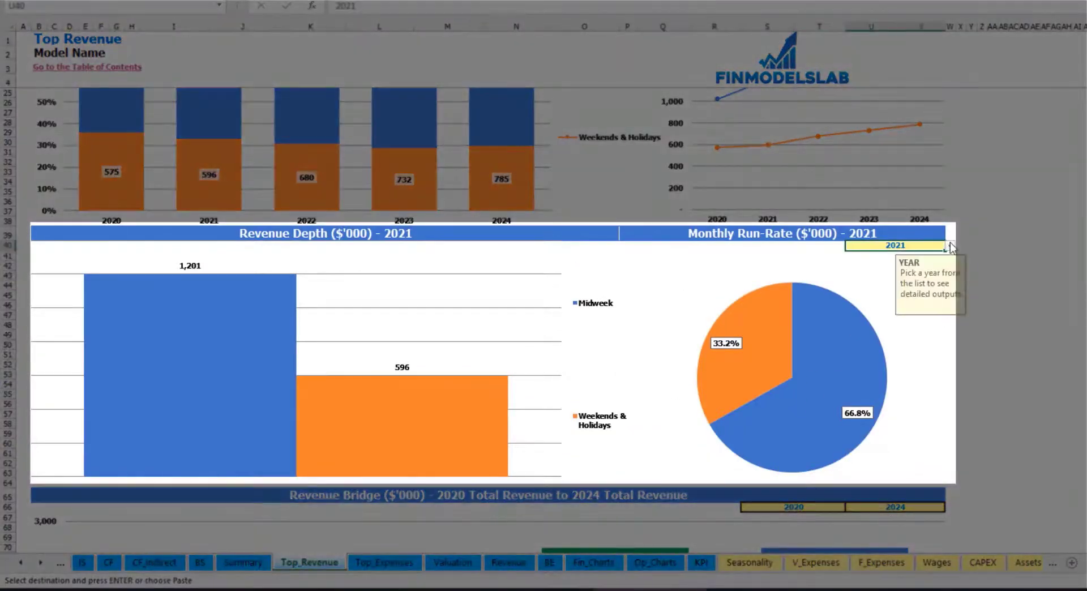
pyautogui.click(951, 247)
pyautogui.click(889, 277)
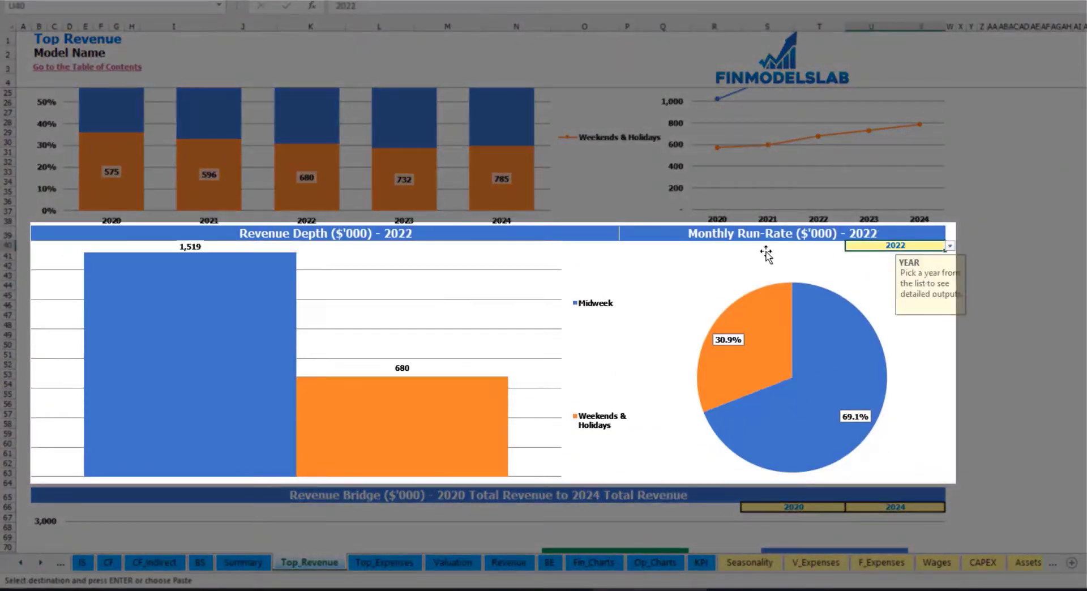
pyautogui.click(713, 235)
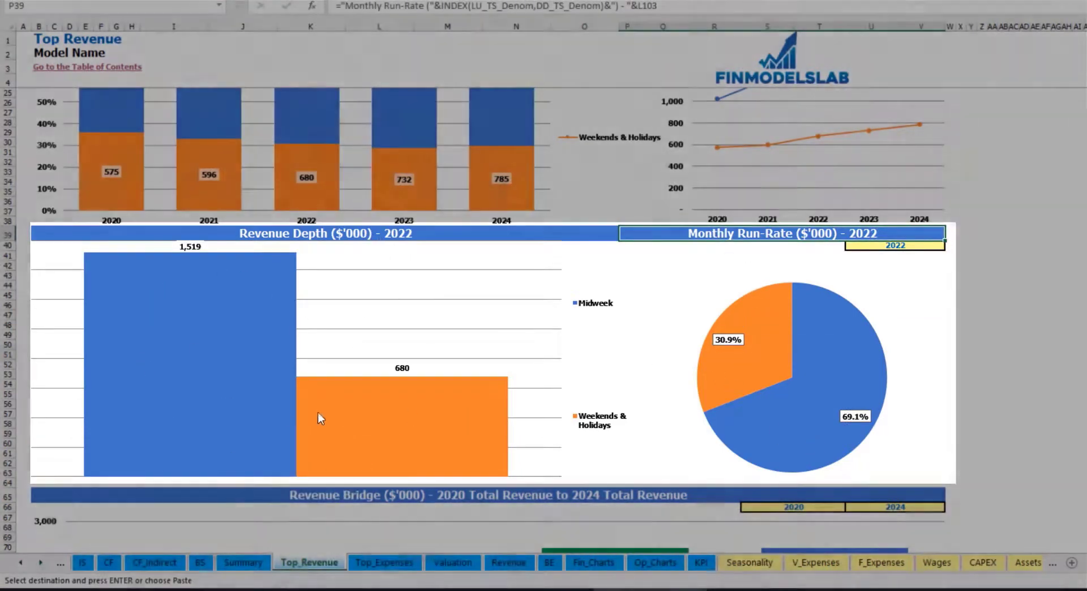
# Step: Set the Revenue Bridge's first year to 2021 and pick a different last year
pyautogui.moveTo(327, 404)
pyautogui.scroll(-10, 326, 403)
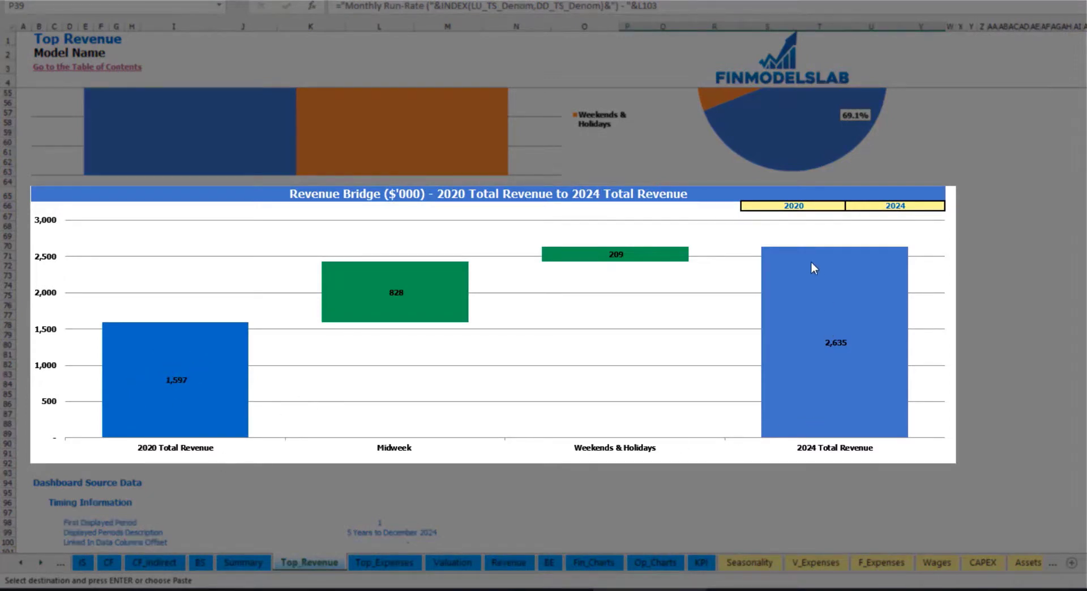
pyautogui.click(839, 205)
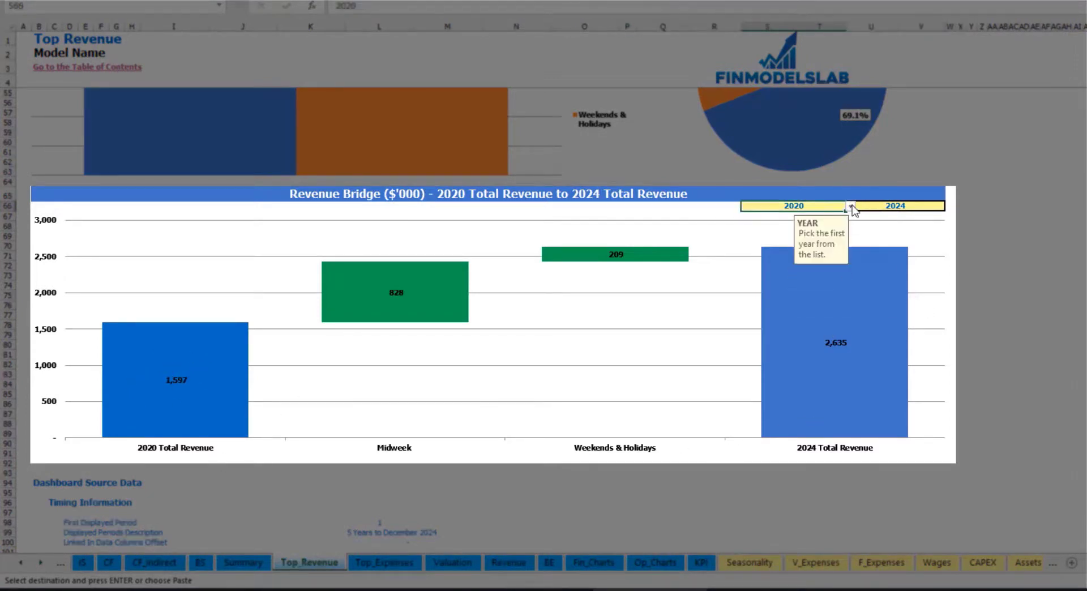
pyautogui.click(851, 207)
pyautogui.click(828, 225)
pyautogui.click(926, 207)
pyautogui.click(949, 206)
pyautogui.click(940, 206)
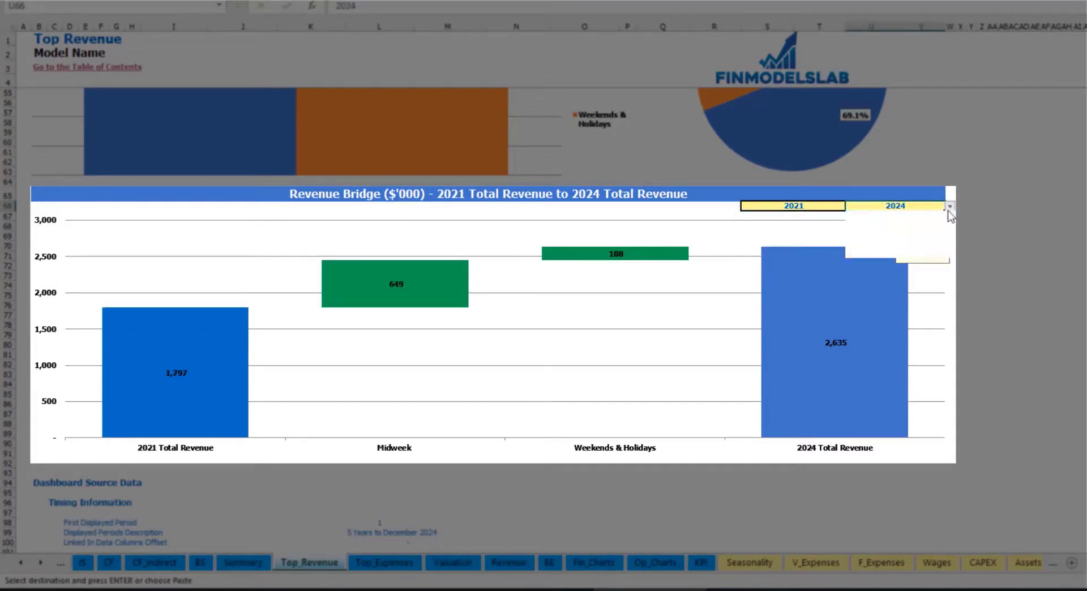
pyautogui.click(951, 207)
pyautogui.click(919, 247)
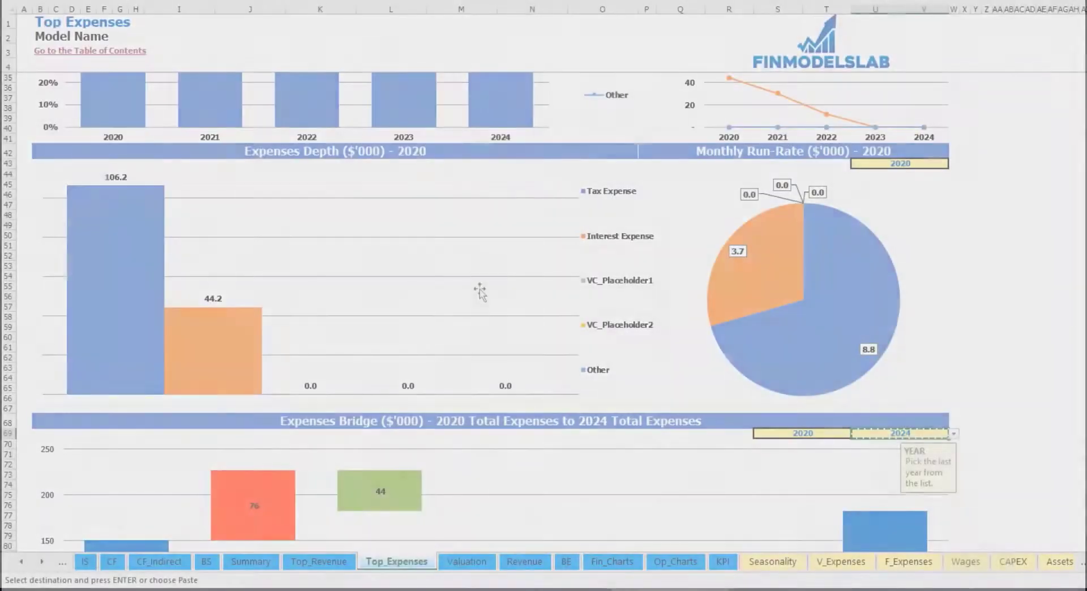
# Step: On the Top Expenses sheet, select the expense category names from Tax Expense to VC_Placeholder2, followed by the Other category
pyautogui.scroll(10, 480, 291)
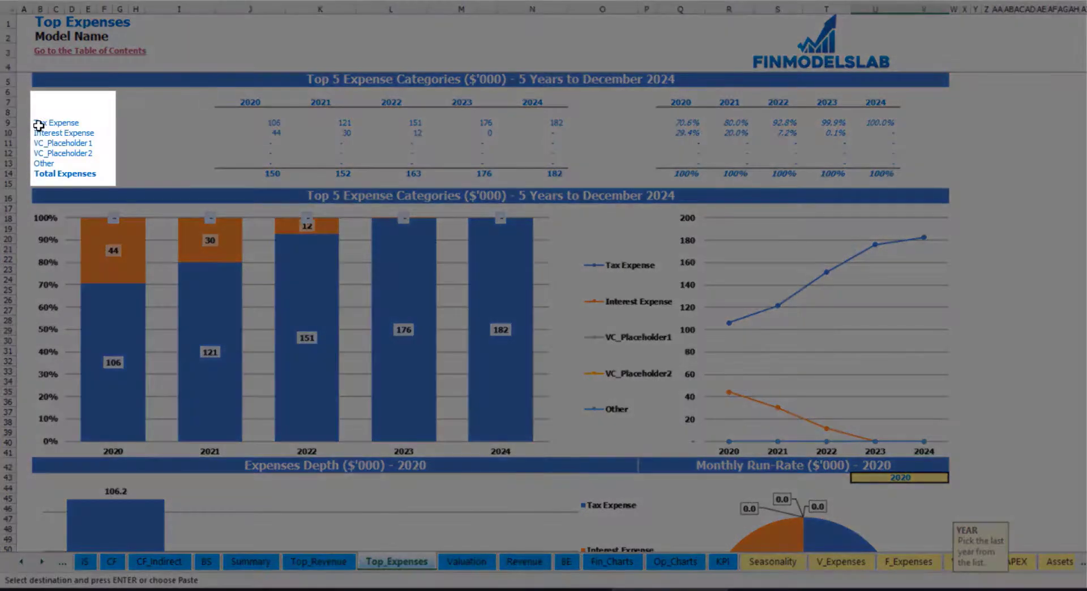
pyautogui.moveTo(40, 123); pyautogui.dragTo(93, 154)
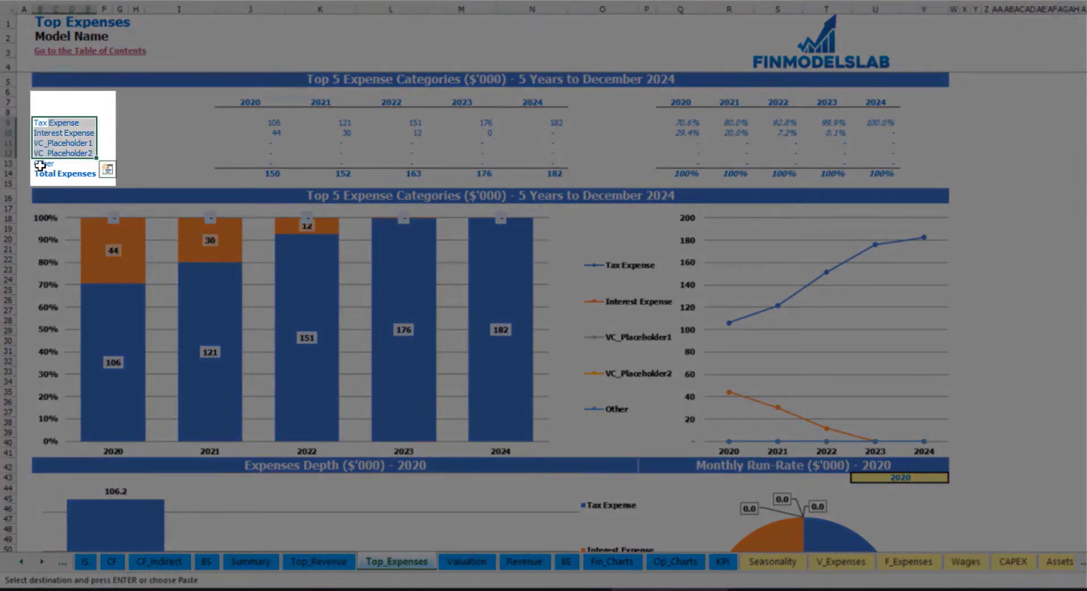
pyautogui.click(37, 164)
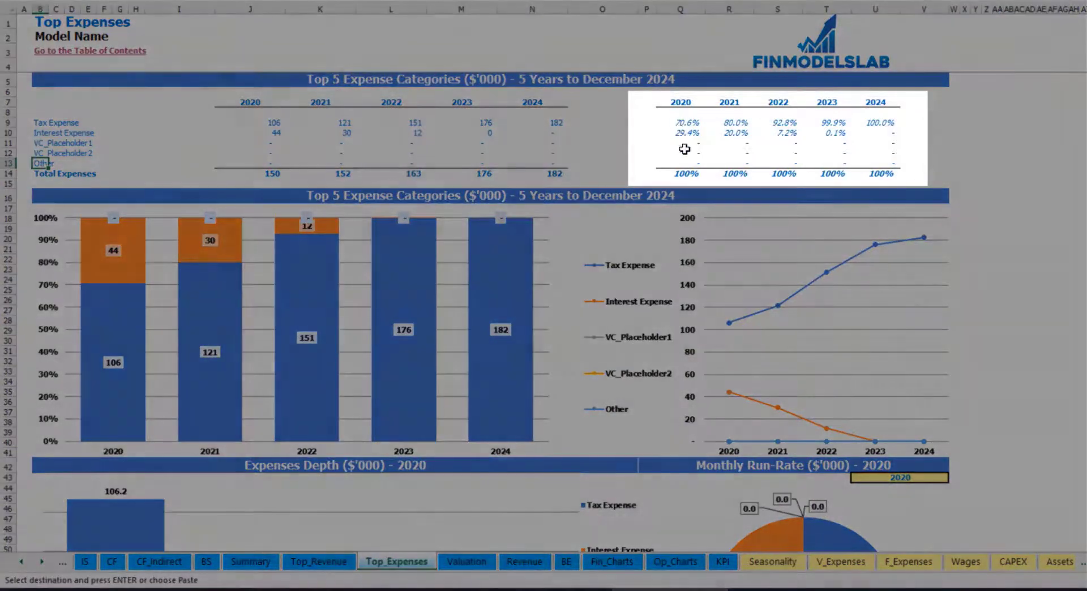
# Step: Set the year for the Expenses Depth and Monthly Run-Rate charts to 2022 and view the Expenses Bridge chart
pyautogui.scroll(-3, 404, 198)
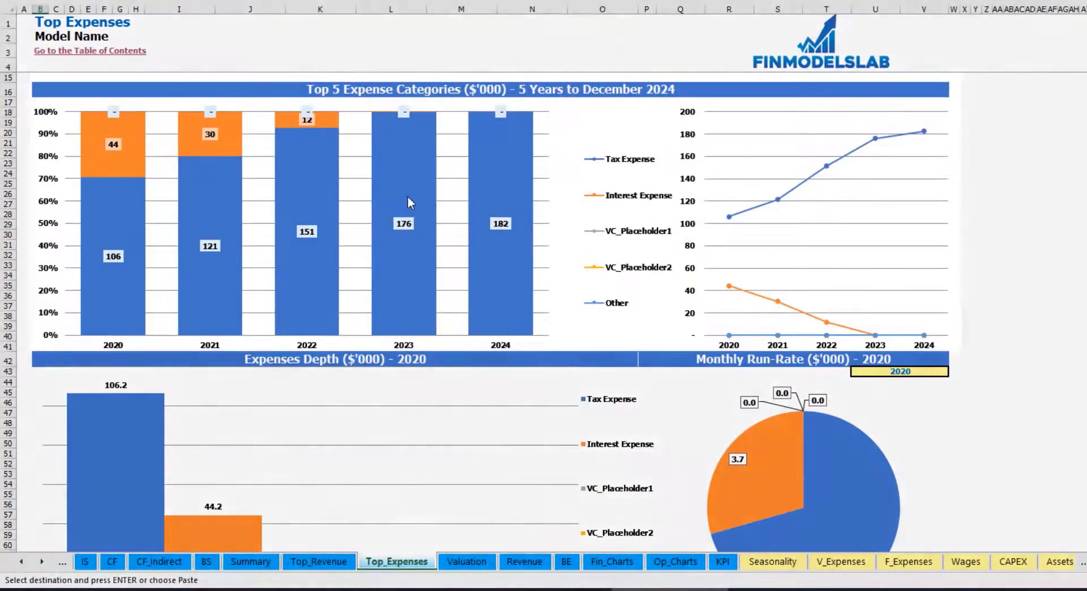
pyautogui.scroll(-3, 358, 238)
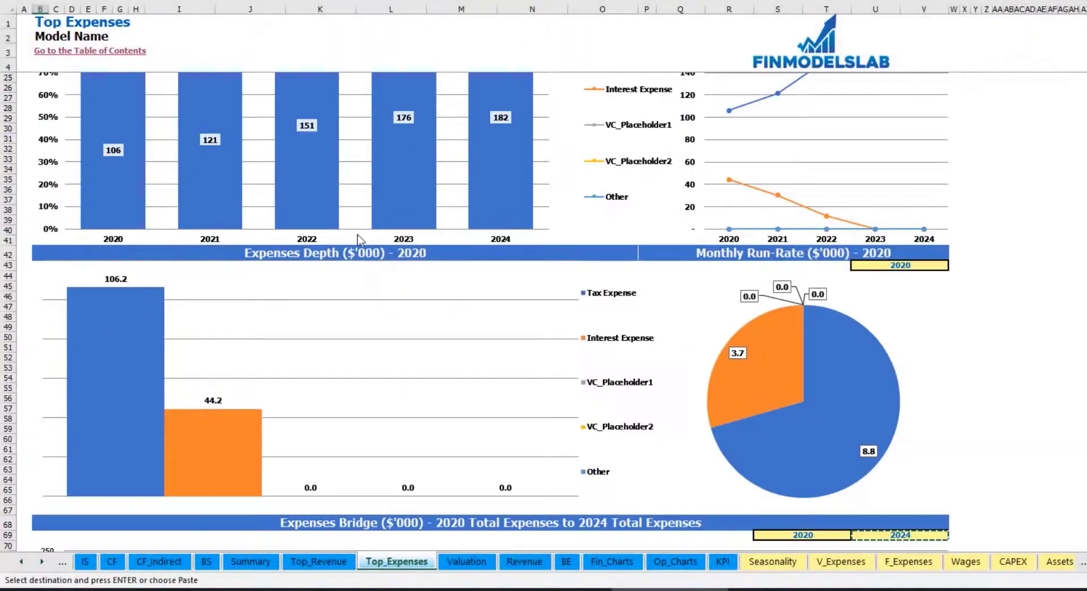
pyautogui.scroll(-3, 362, 187)
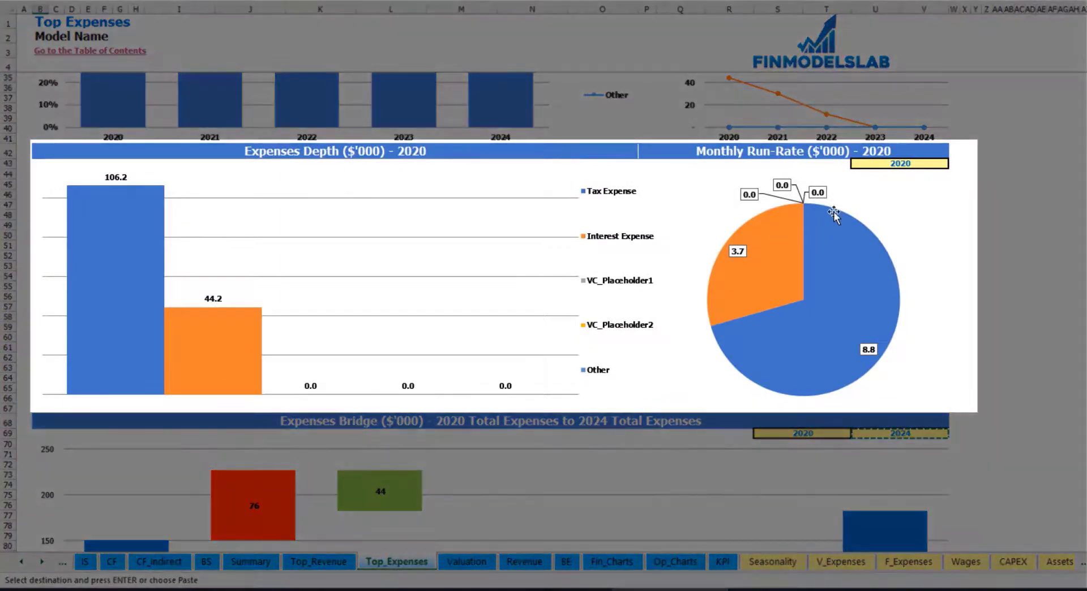
pyautogui.click(931, 163)
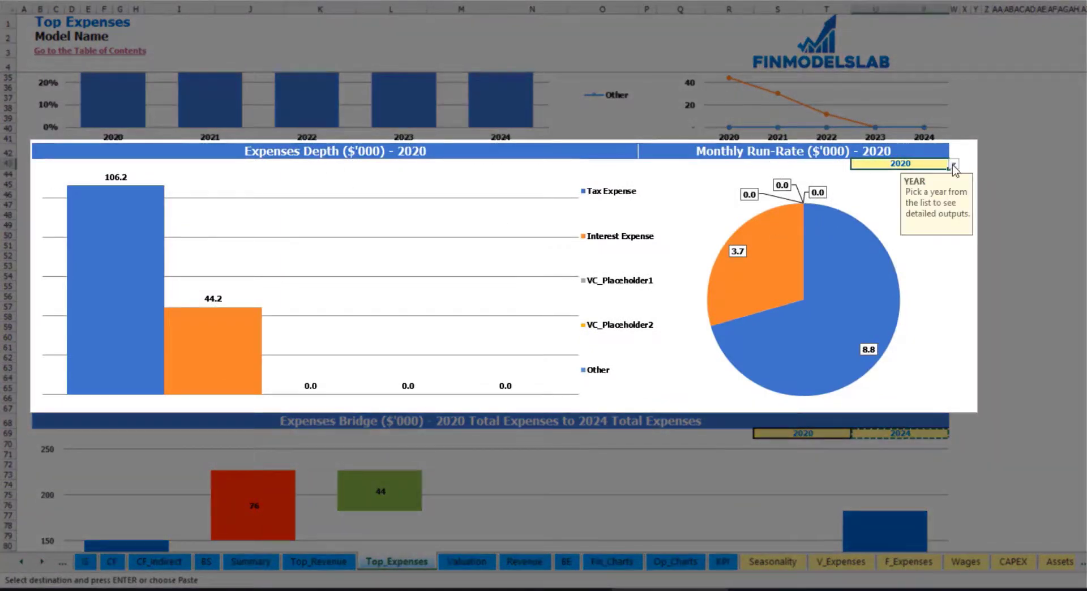
pyautogui.click(955, 164)
pyautogui.click(906, 190)
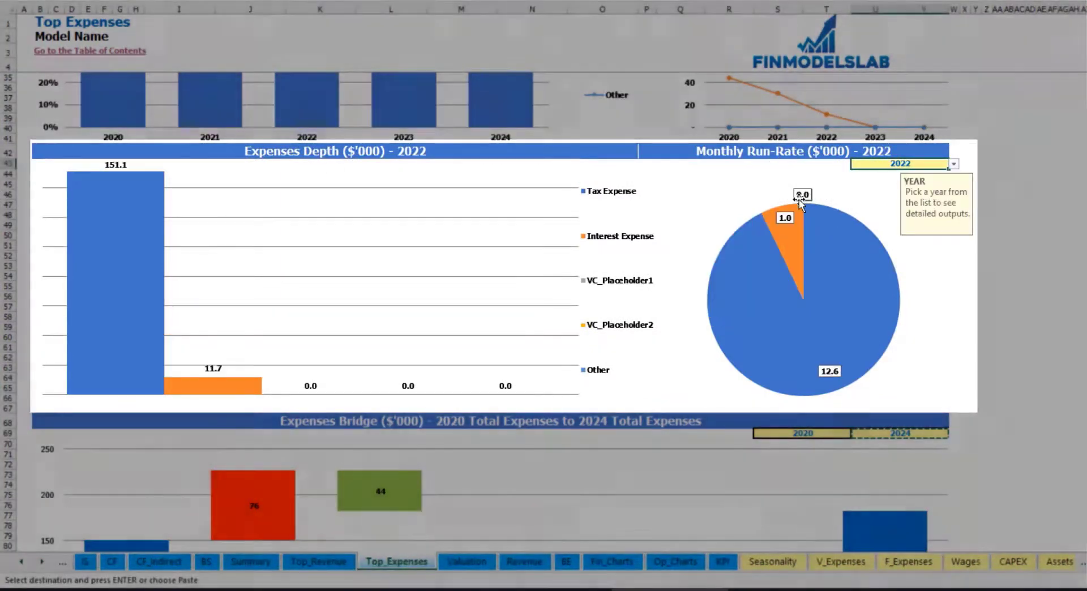
pyautogui.scroll(-7, 486, 334)
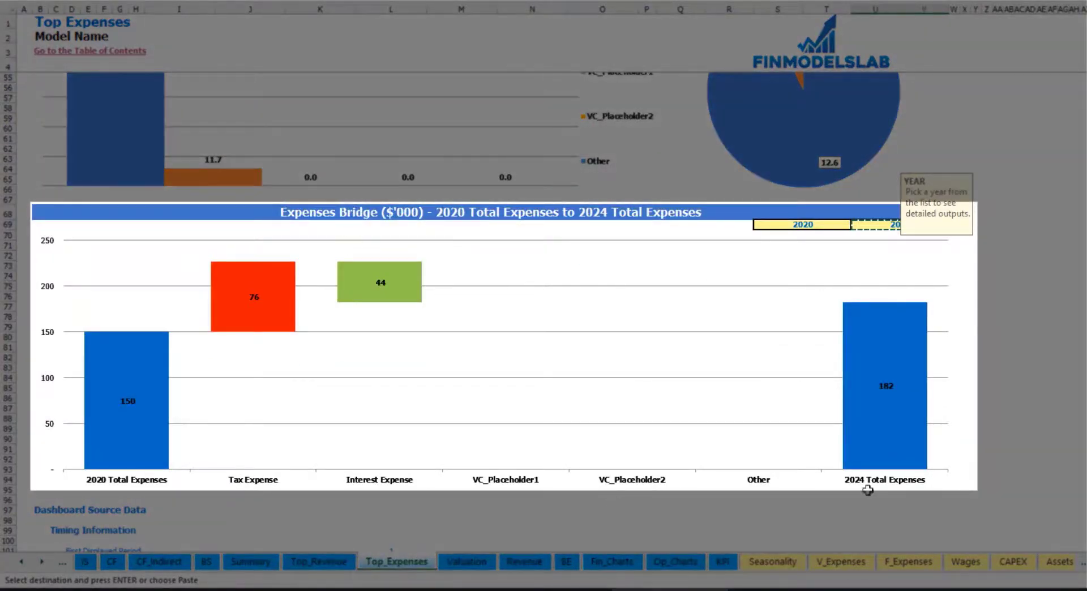
# Step: On the Valuation sheet, select the equity's cost of resources and after it the Unlevered Free Cash Flow row through 2024
pyautogui.click(1008, 286)
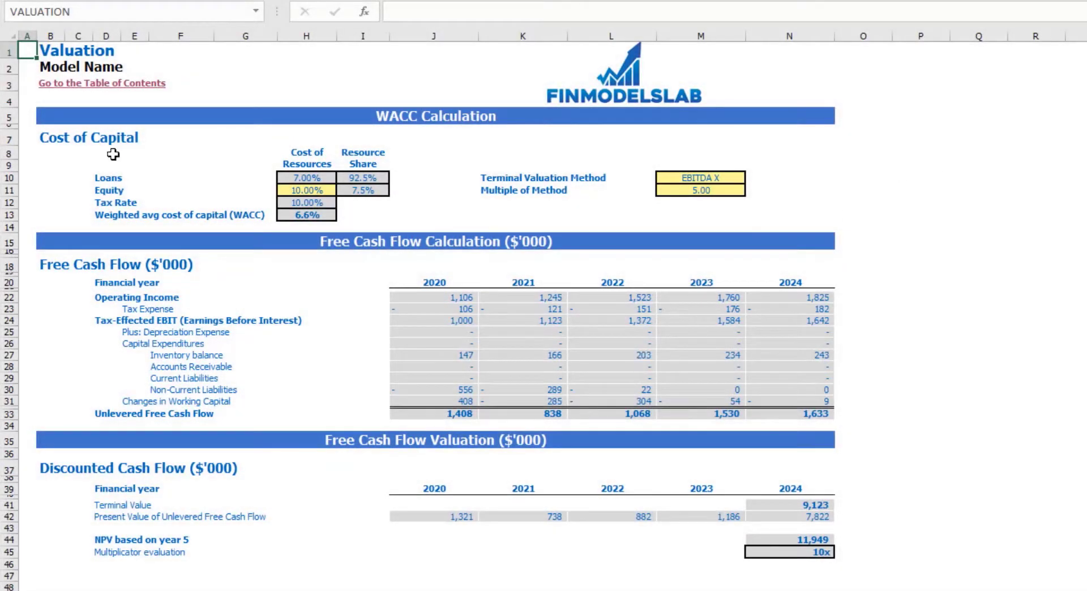
pyautogui.click(293, 191)
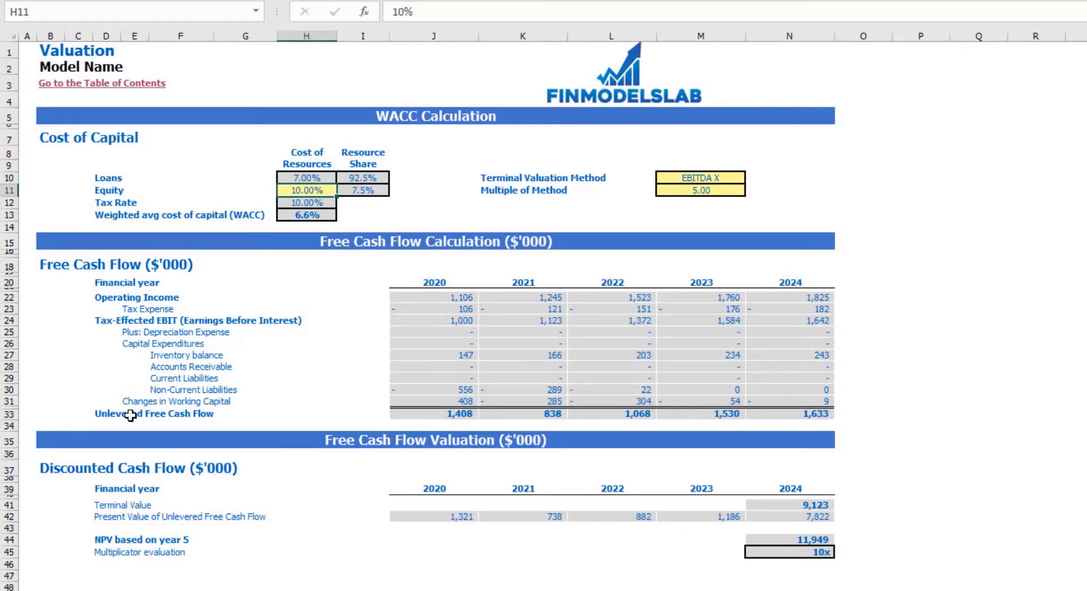
pyautogui.moveTo(107, 416); pyautogui.dragTo(772, 413)
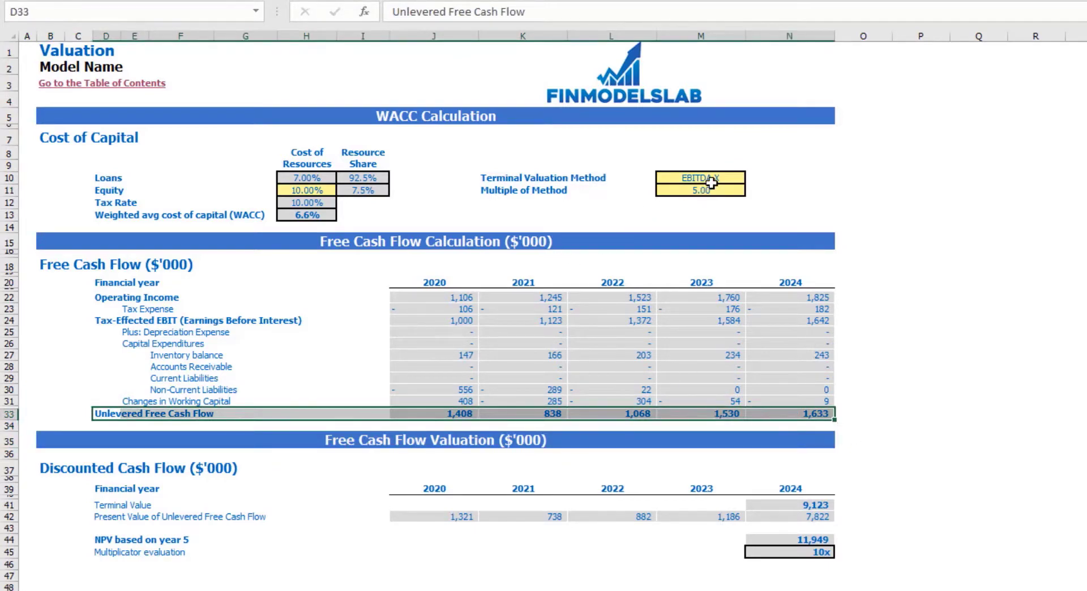
# Step: Set the Terminal Valuation Method to Revenue X and the Multiple of Method to 50
pyautogui.click(731, 177)
pyautogui.click(752, 179)
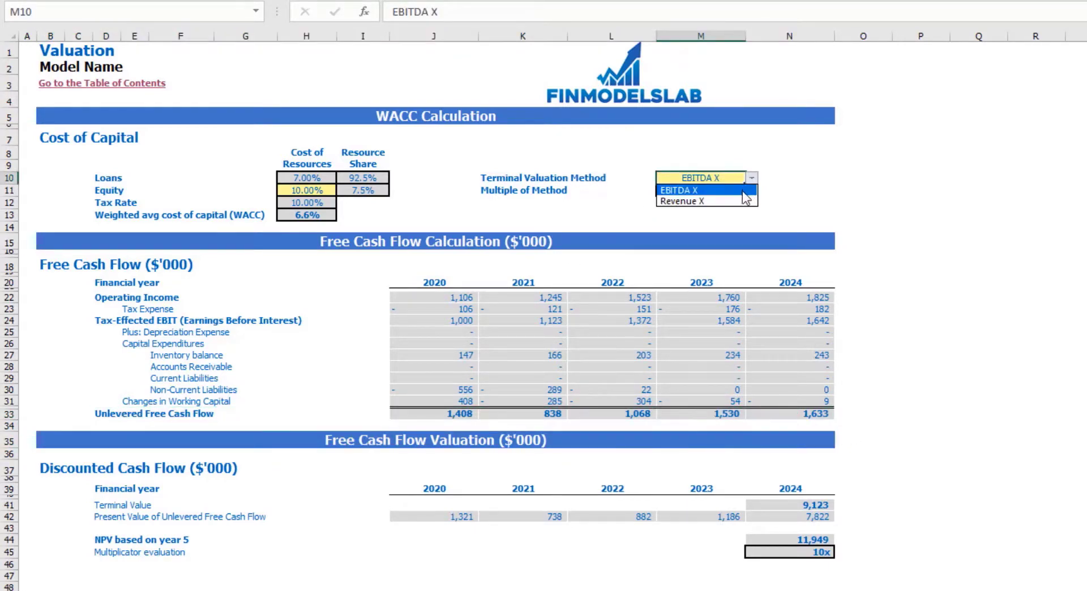
pyautogui.click(674, 203)
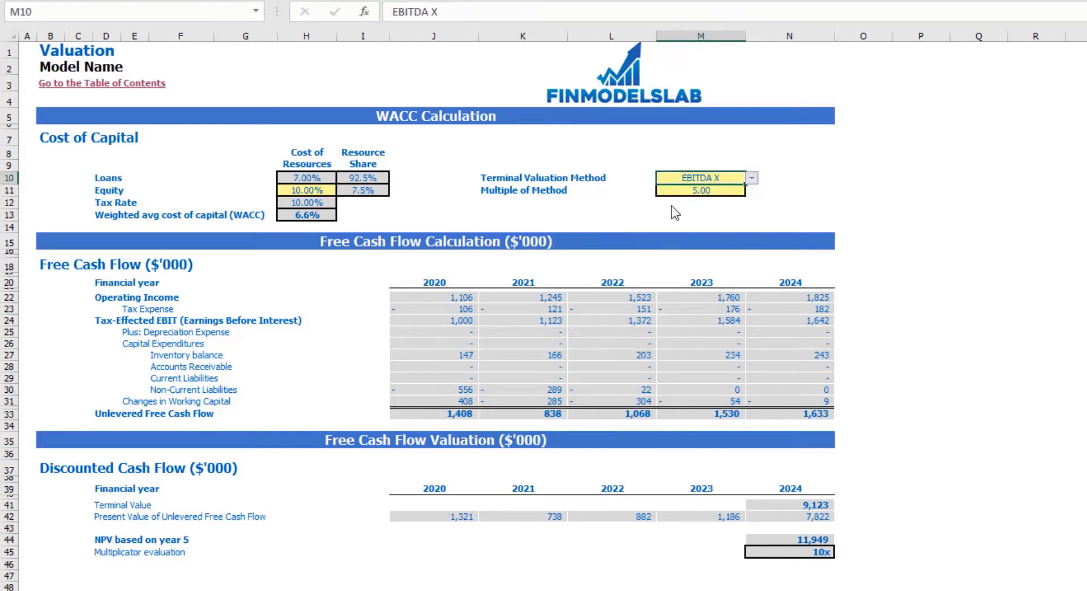
pyautogui.click(709, 193)
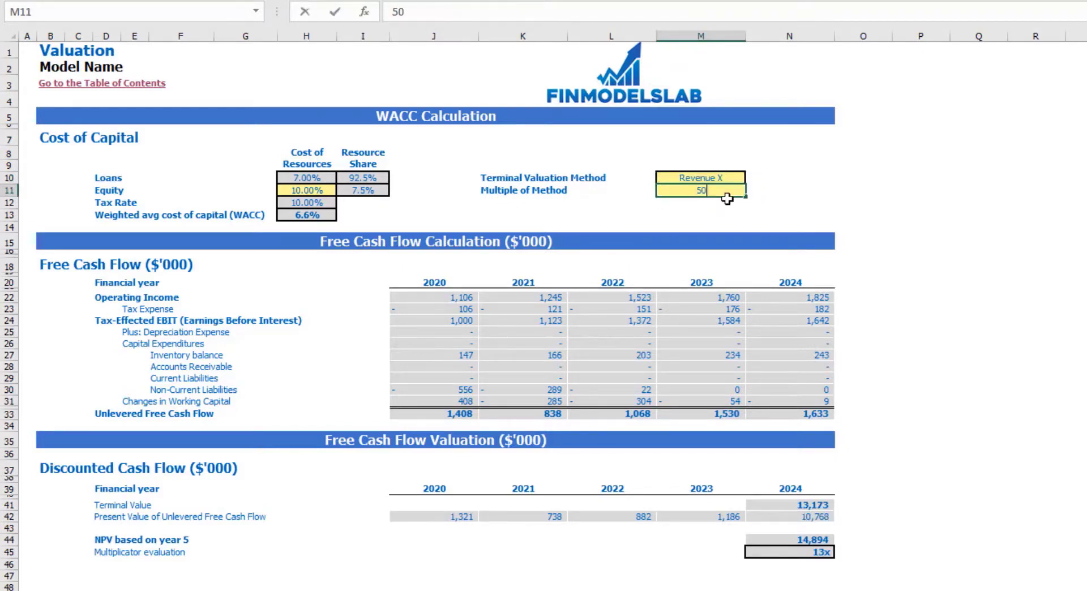
pyautogui.write('50')
pyautogui.press('Return')
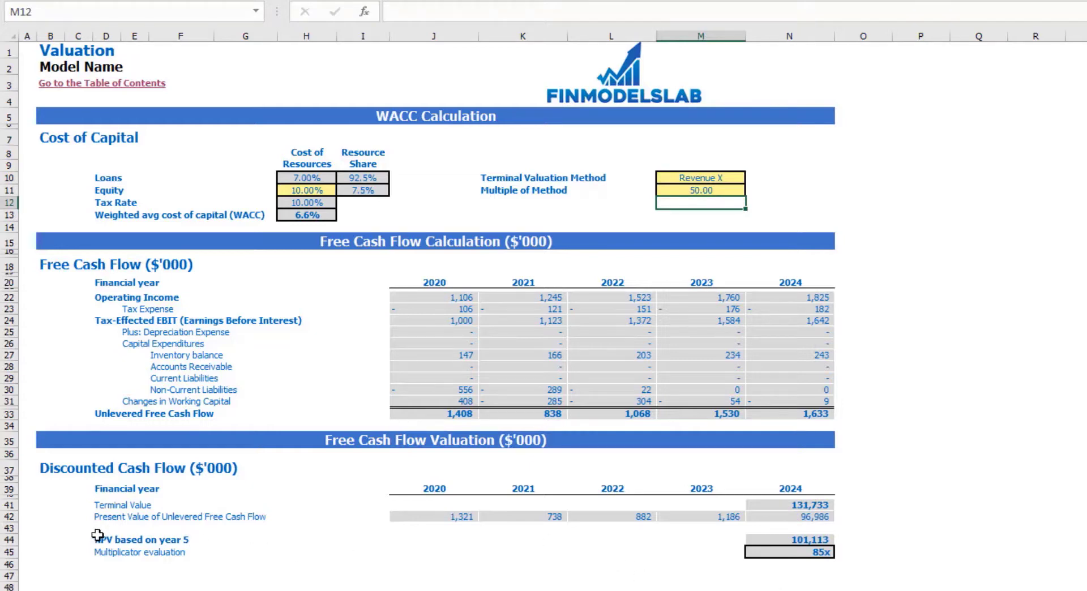
# Step: Select the NPV based on year 5 and Multiplicator evaluation rows to examine the valuation outcome
pyautogui.moveTo(97, 535); pyautogui.dragTo(813, 543)
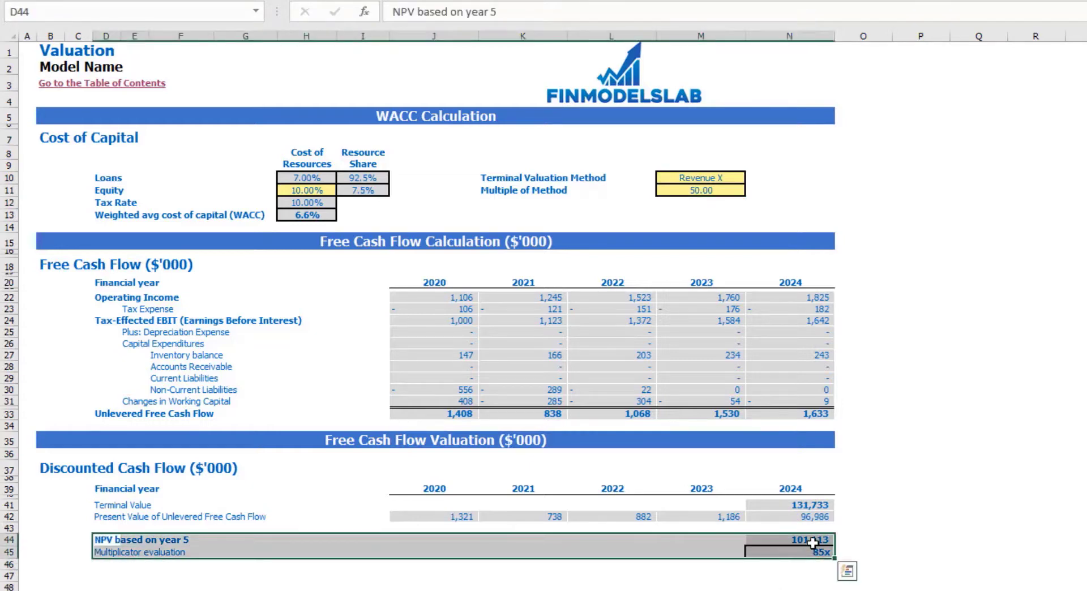
pyautogui.click(105, 548)
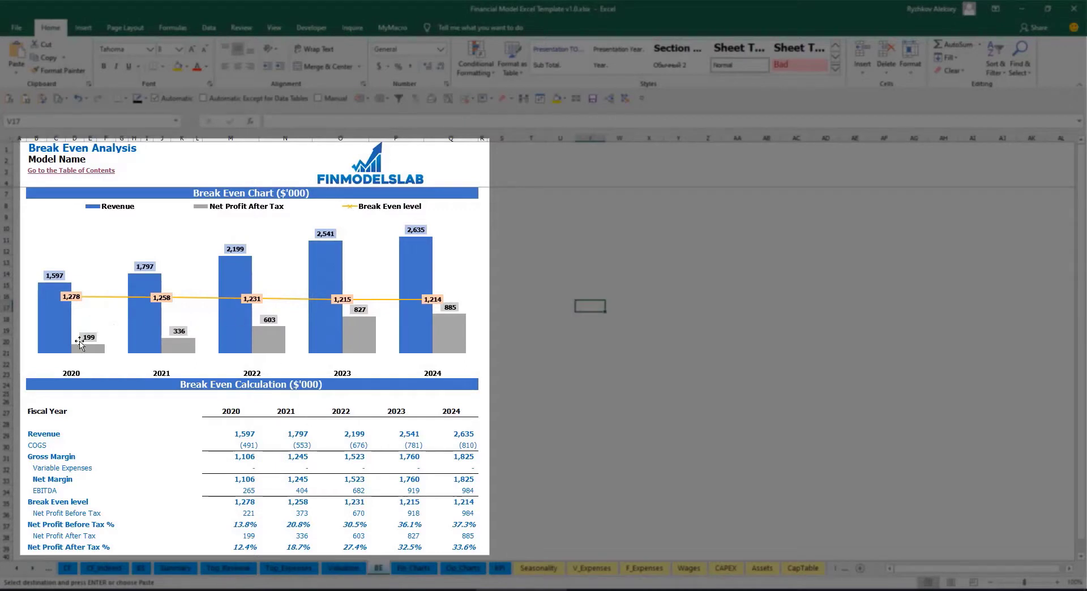
# Step: Examine the Break Even chart's net profit figures and the Fin_Charts sheet's revenue, cash flow, cash balance, EBITDA and EBIT charts
pyautogui.moveTo(48, 310)
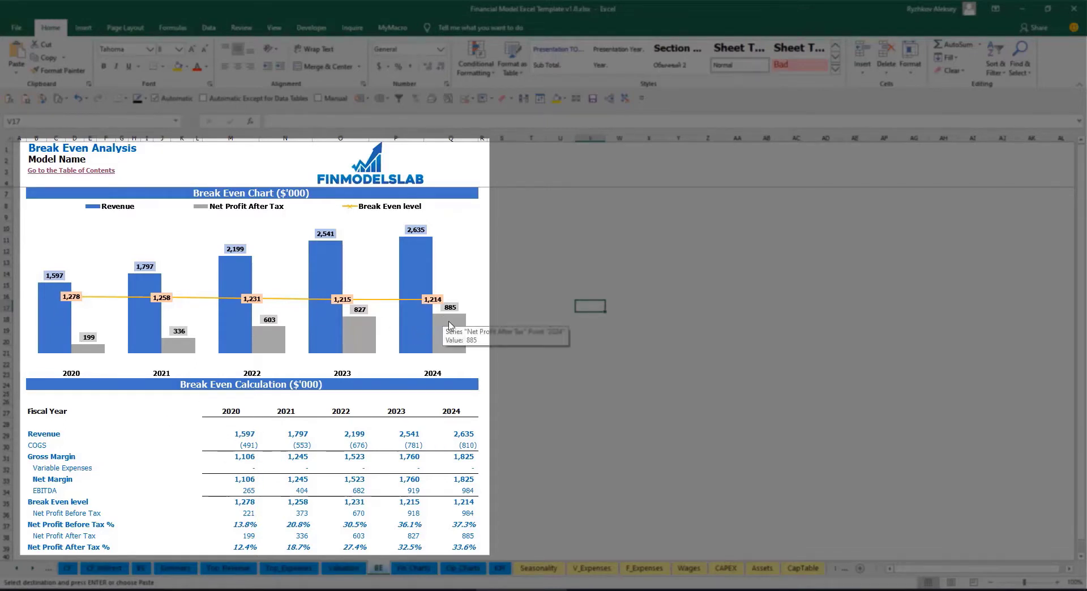
pyautogui.moveTo(49, 289)
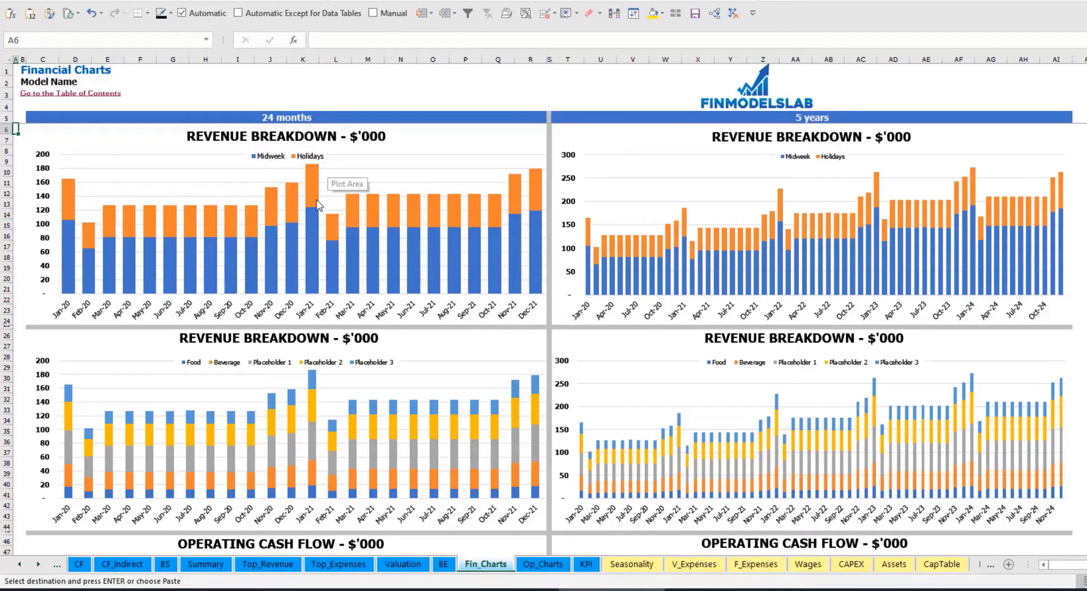
pyautogui.scroll(-3, 320, 215)
pyautogui.scroll(-3, 322, 221)
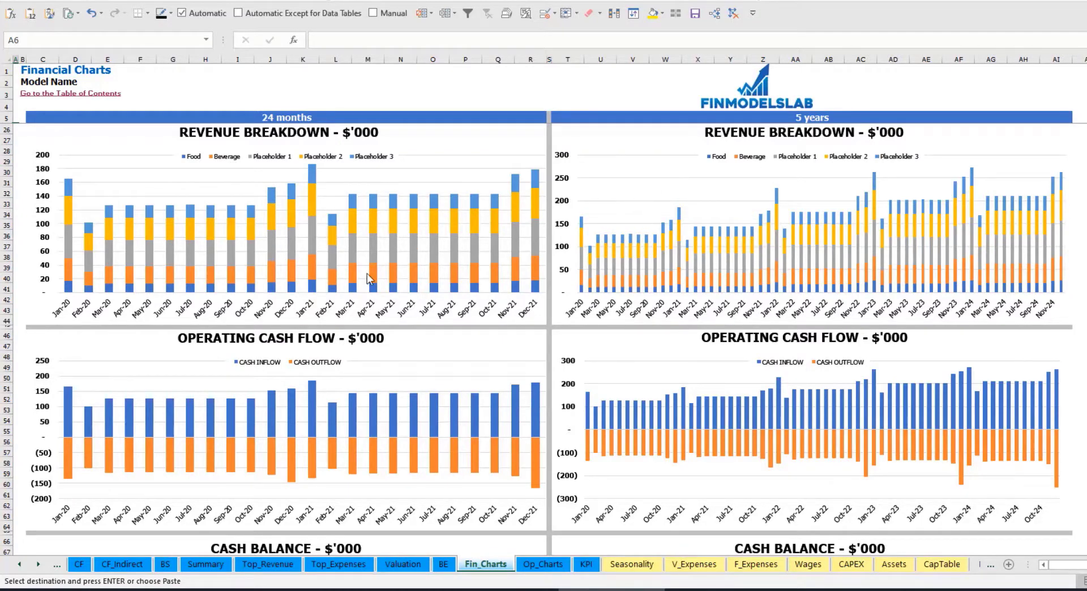
pyautogui.scroll(-4, 362, 283)
pyautogui.scroll(-3, 363, 286)
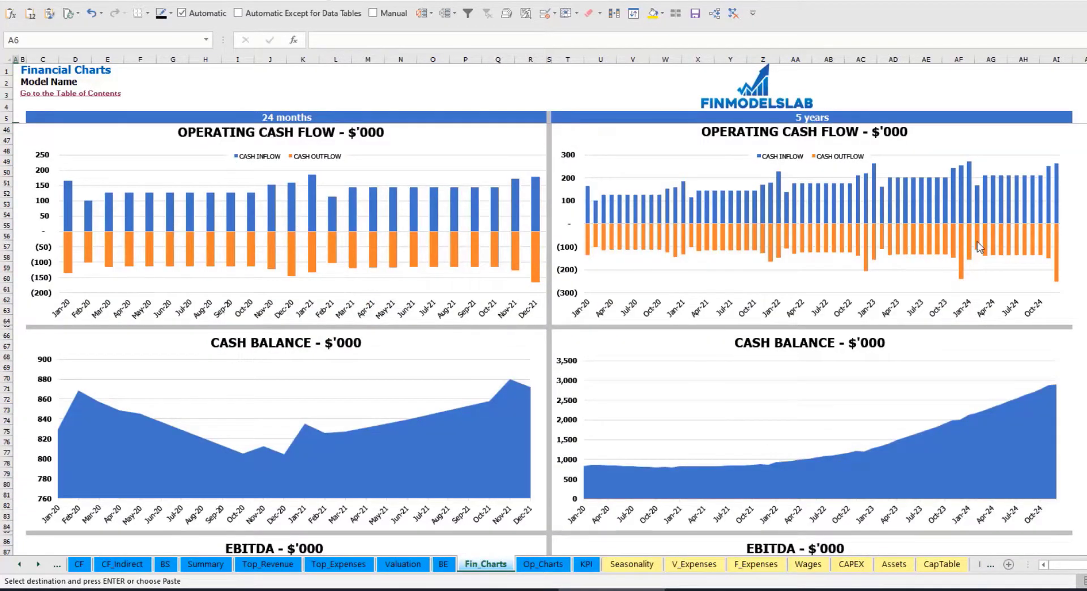
pyautogui.scroll(-6, 320, 298)
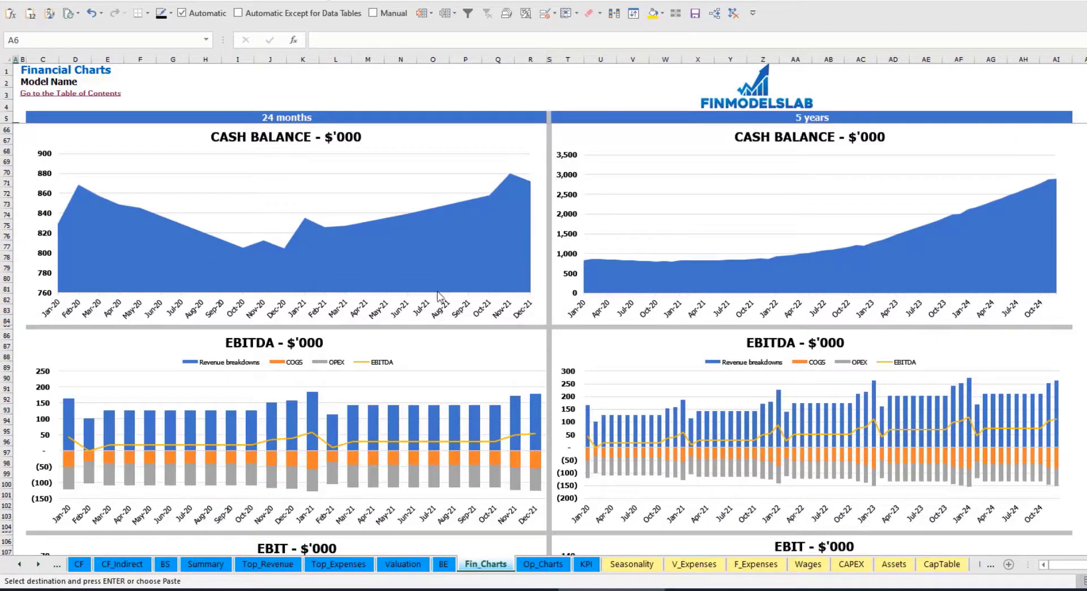
pyautogui.scroll(-6, 317, 348)
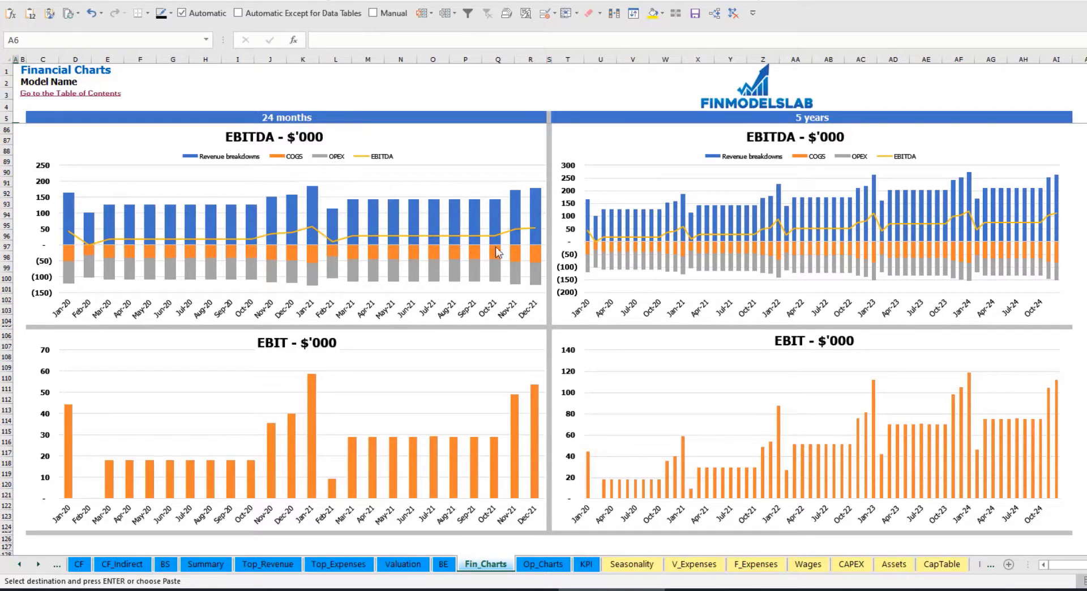
pyautogui.scroll(-7, 450, 317)
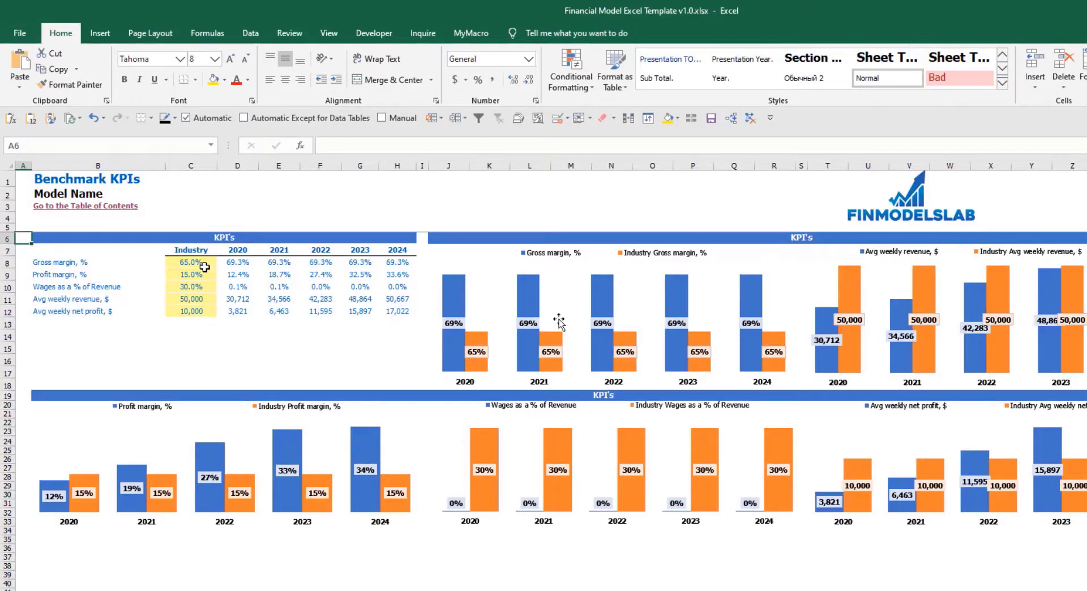
# Step: On the Benchmark KPIs sheet, select the KPI names from Gross margin to Avg weekly net profit and the Industry benchmark column
pyautogui.click(41, 274)
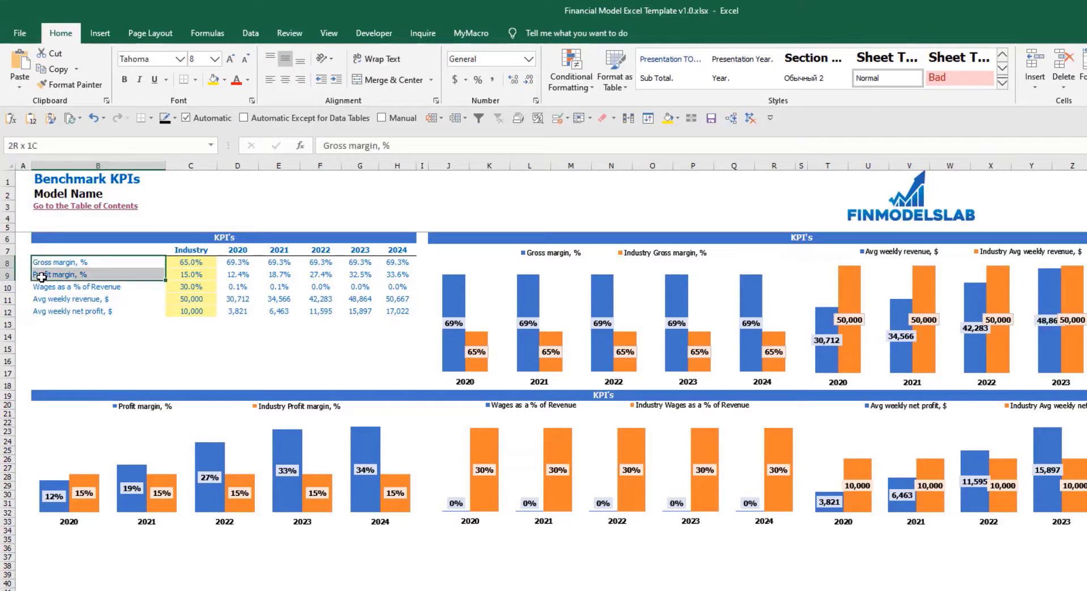
pyautogui.click(90, 288)
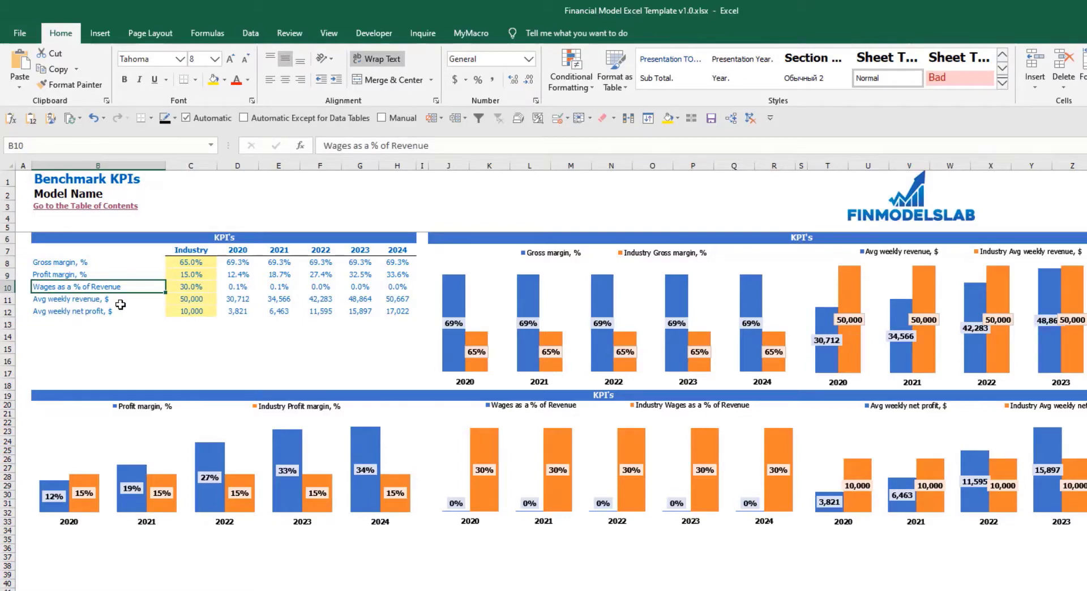
pyautogui.click(116, 301)
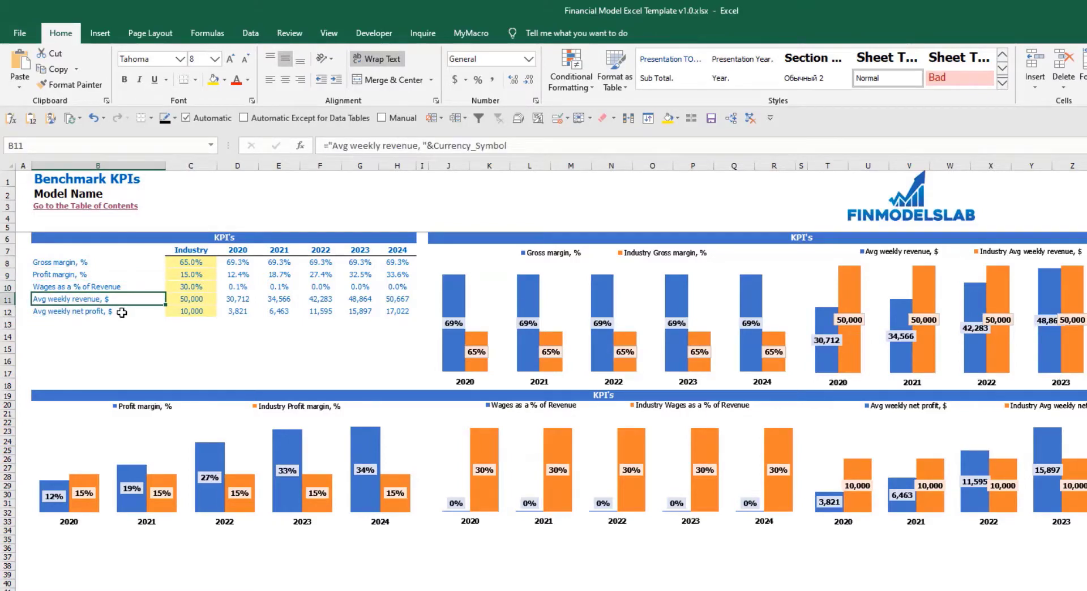
pyautogui.click(119, 312)
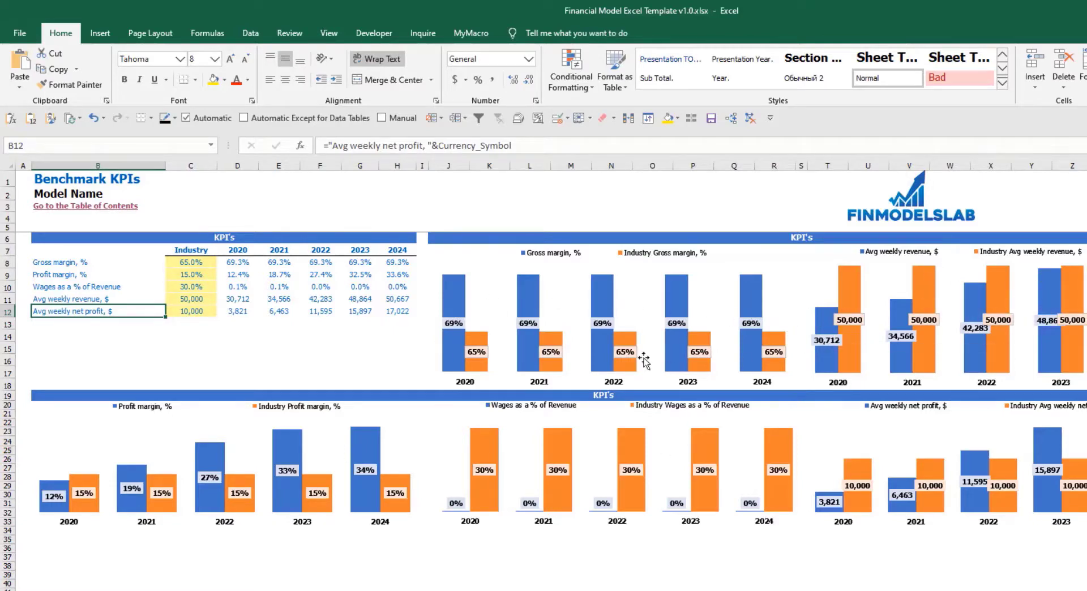
pyautogui.moveTo(193, 262); pyautogui.dragTo(190, 317)
pyautogui.click(179, 335)
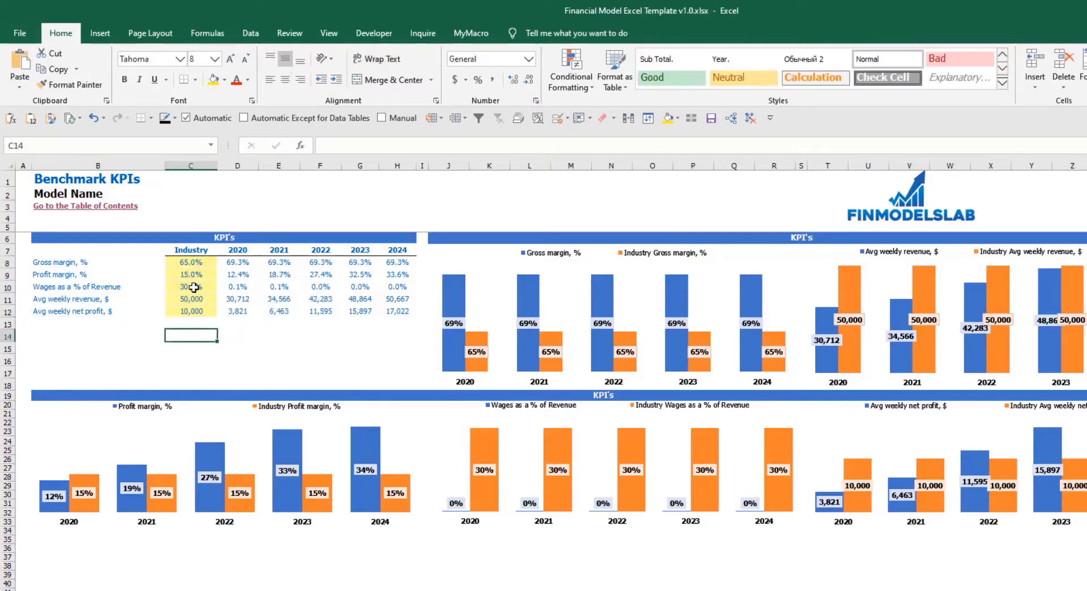
# Step: Set the Industry benchmark for Gross margin to 50% and check the gross margin comparison chart
pyautogui.click(197, 264)
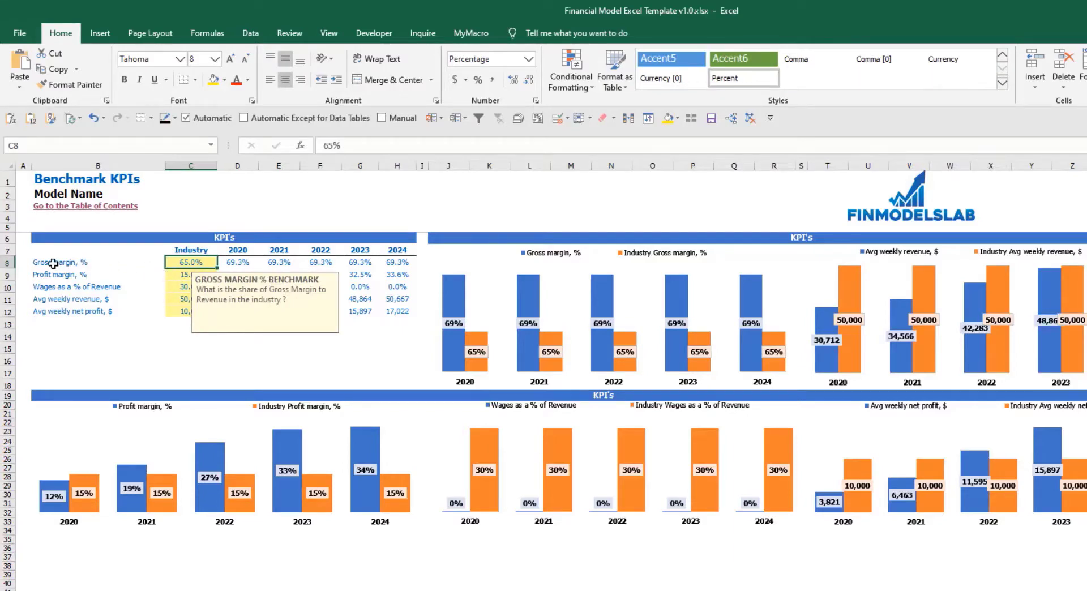
pyautogui.click(36, 262)
pyautogui.click(170, 263)
pyautogui.write('50')
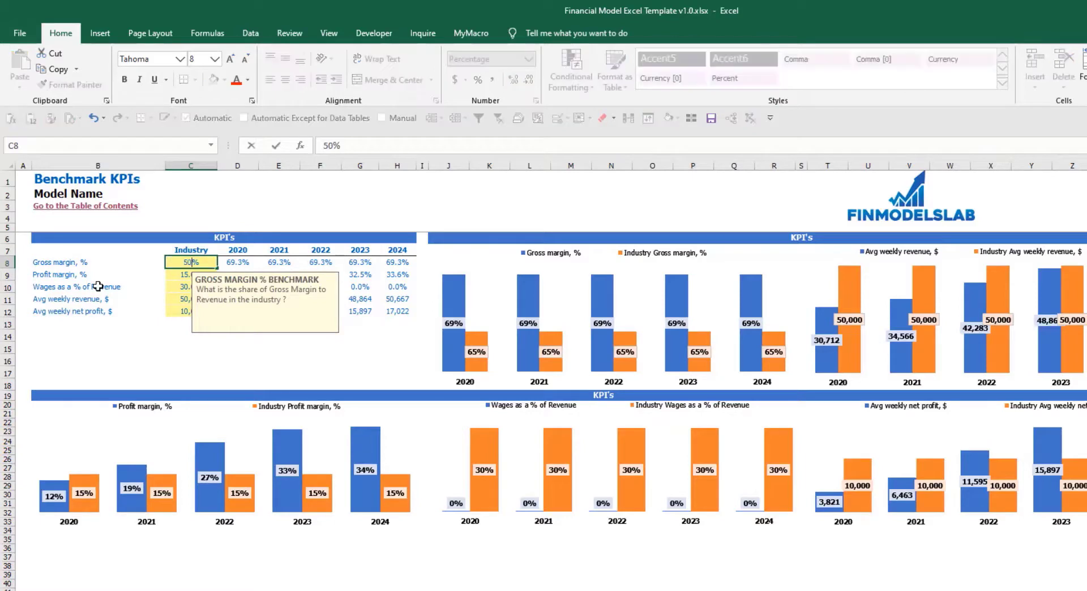
pyautogui.press('Return')
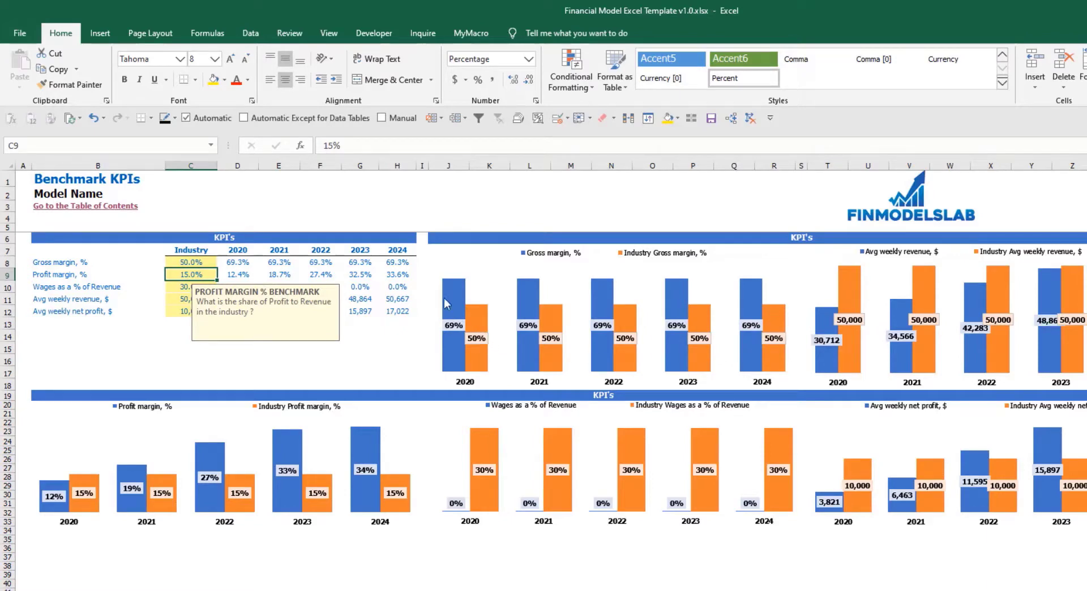
pyautogui.moveTo(460, 314)
pyautogui.moveTo(475, 352)
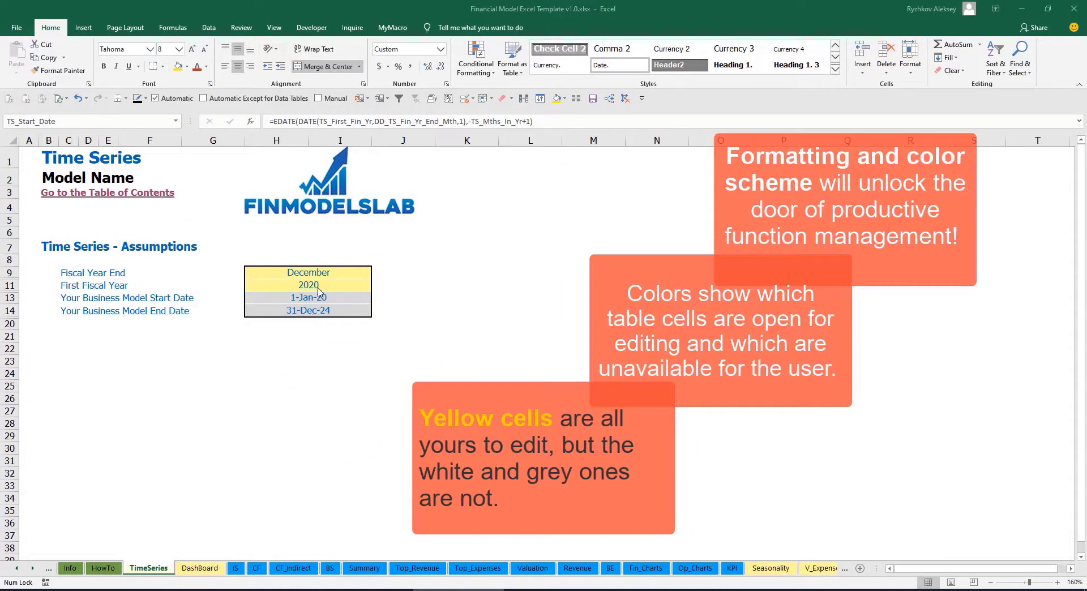
# Step: From the TimeSeries sheet, look through the workbook's color-coded sheet tabs up to Capital
pyautogui.click(32, 570)
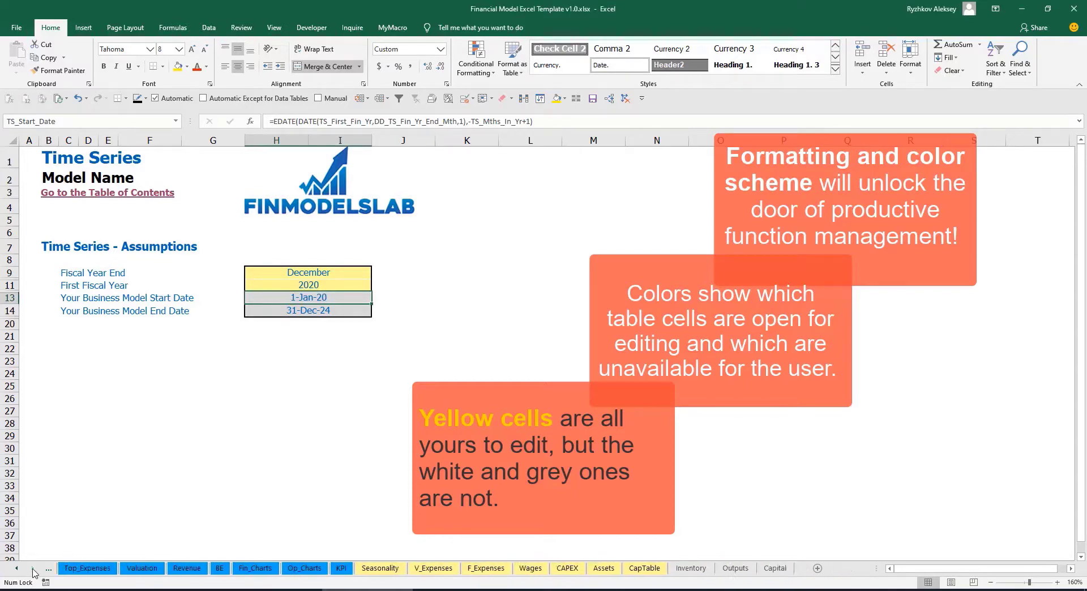
pyautogui.click(17, 569)
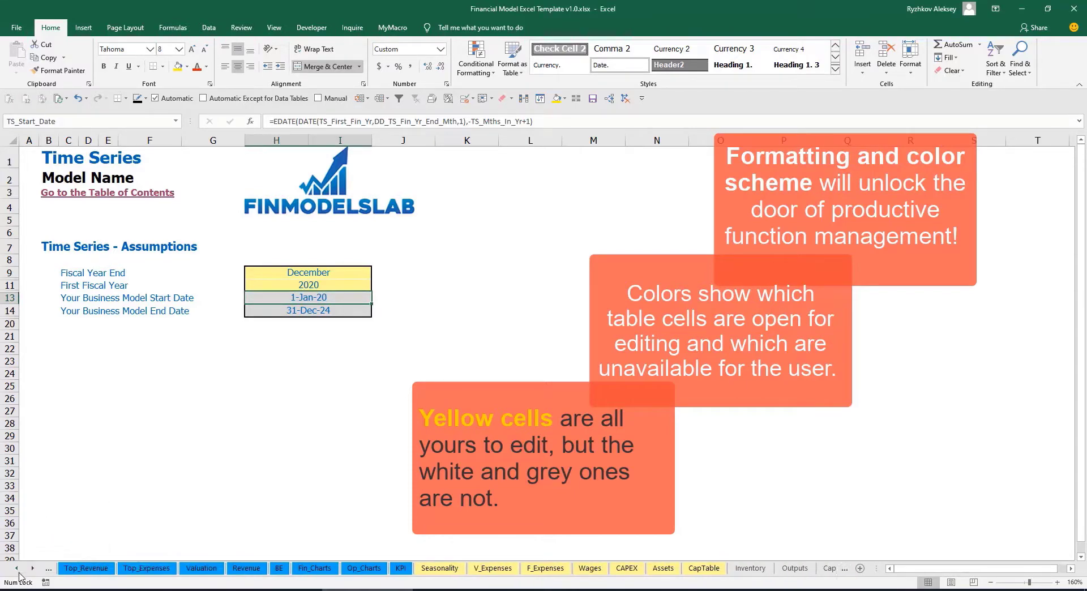
pyautogui.click(17, 569)
pyautogui.click(18, 571)
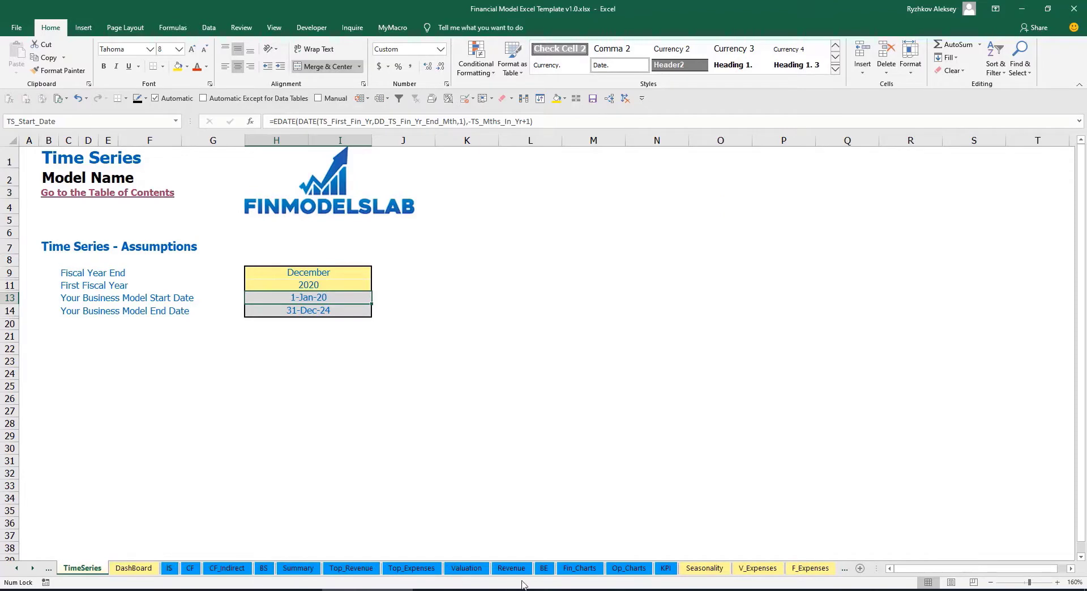
pyautogui.click(33, 571)
pyautogui.click(33, 571)
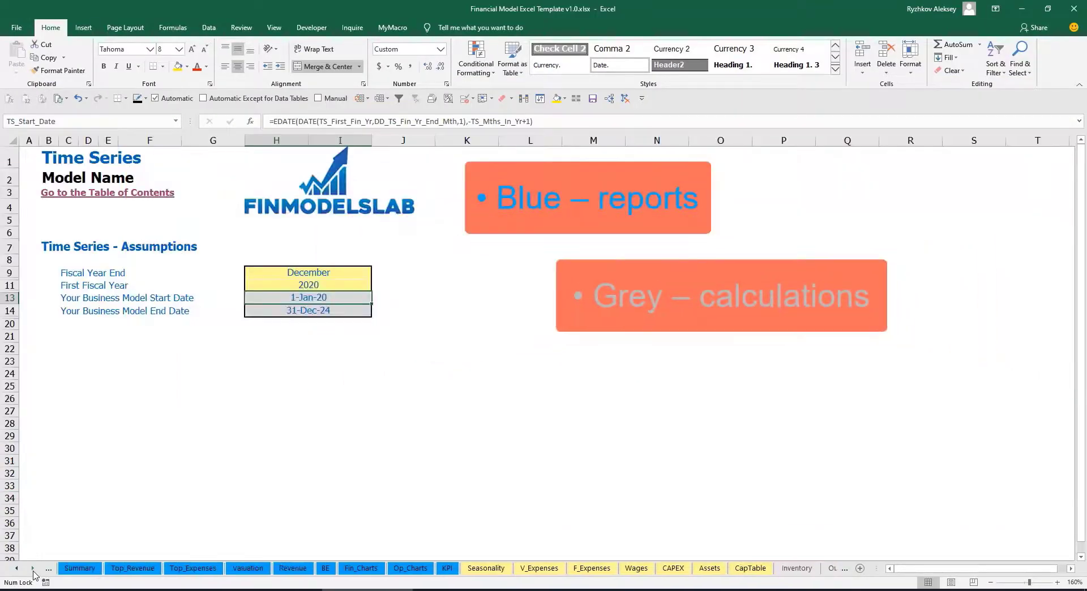
pyautogui.click(33, 571)
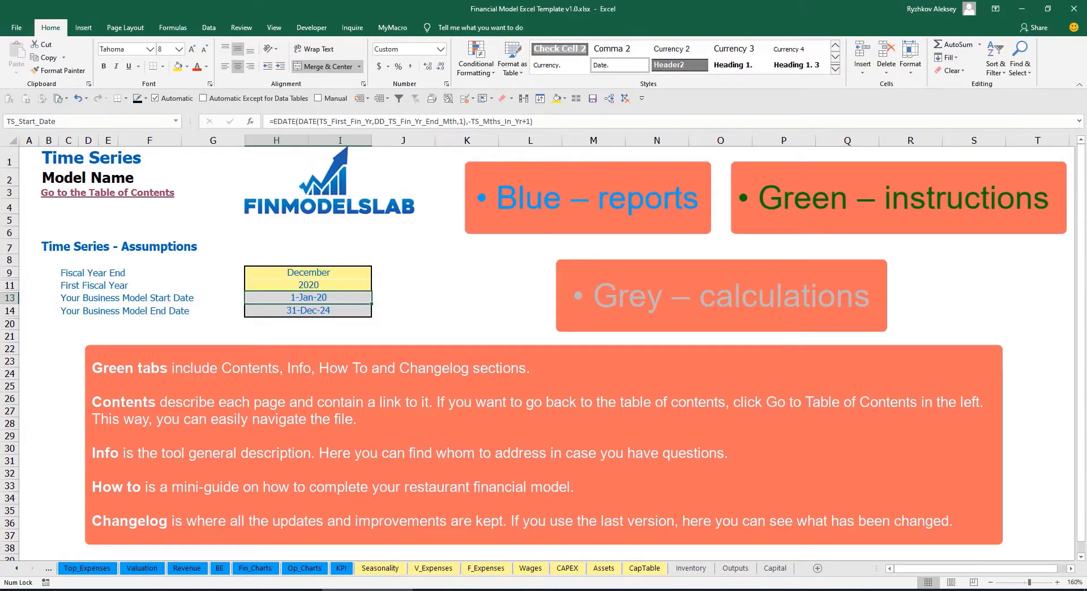
# Step: Open the Contents sheet, follow its Financial Statements Summary link and return to the table of contents
pyautogui.click(17, 569)
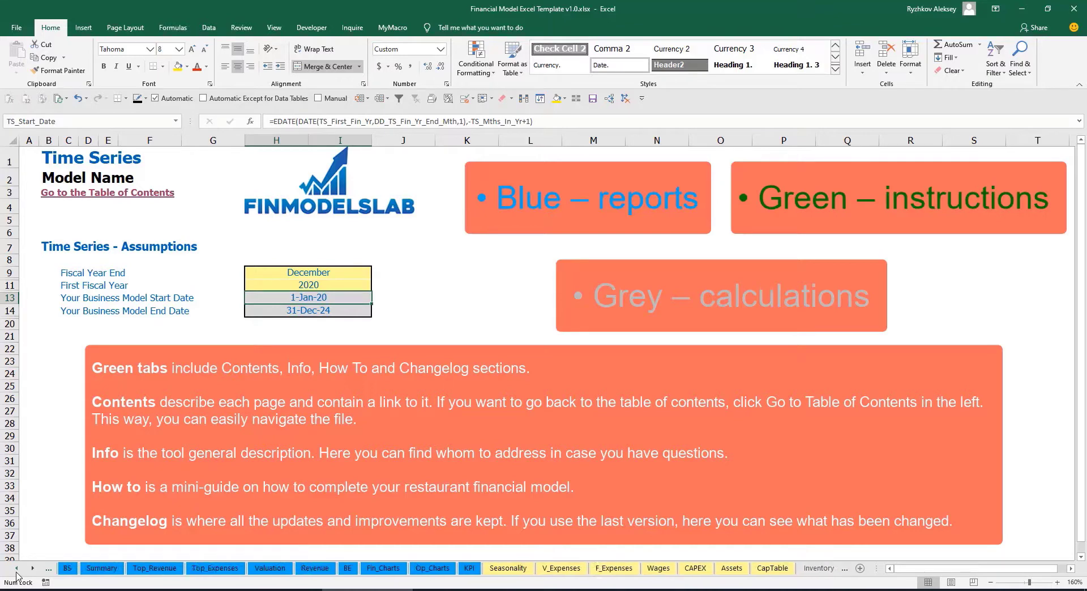
pyautogui.click(16, 569)
pyautogui.click(16, 569)
pyautogui.click(17, 569)
pyautogui.click(17, 569)
pyautogui.click(16, 569)
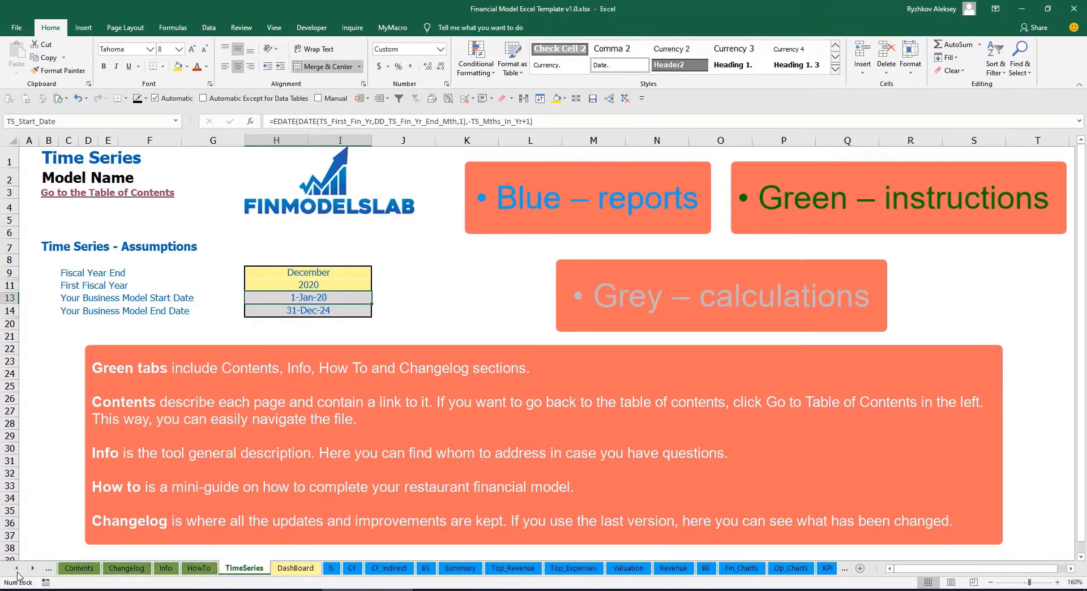
pyautogui.click(16, 569)
pyautogui.click(17, 569)
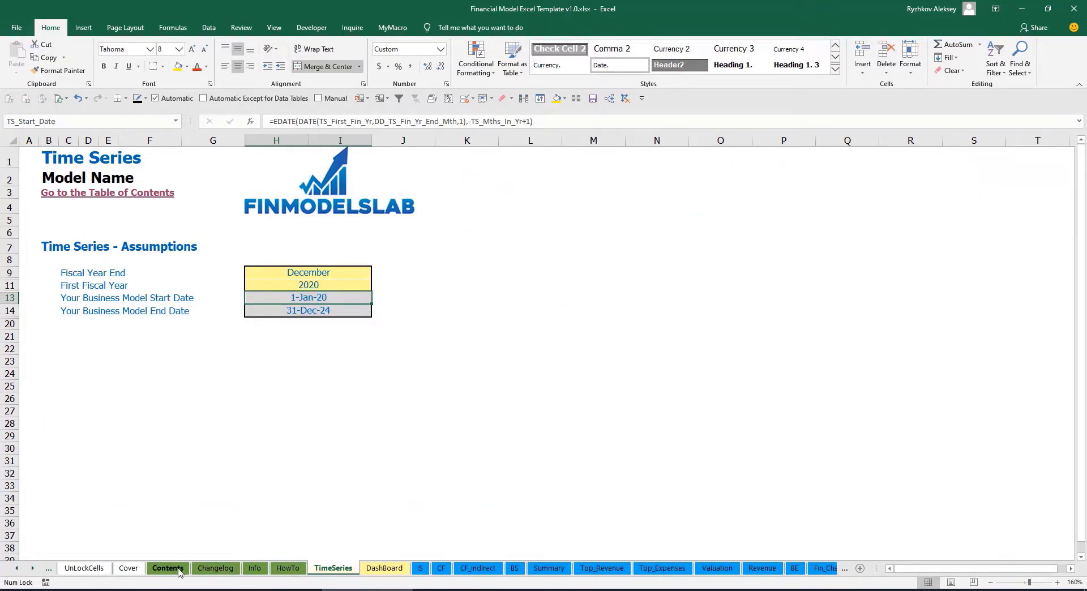
pyautogui.click(178, 569)
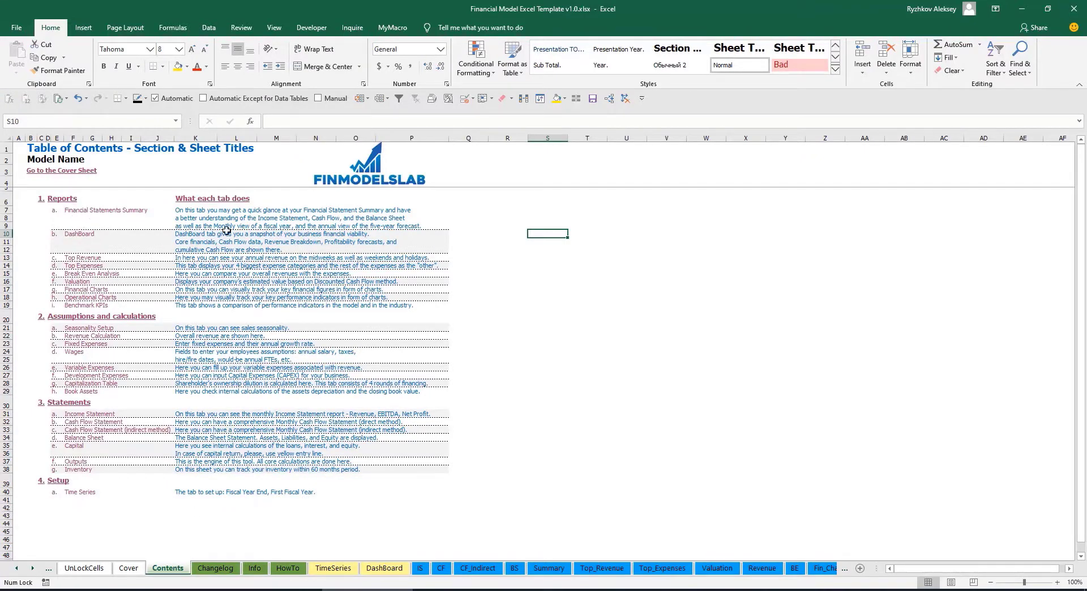
pyautogui.click(100, 214)
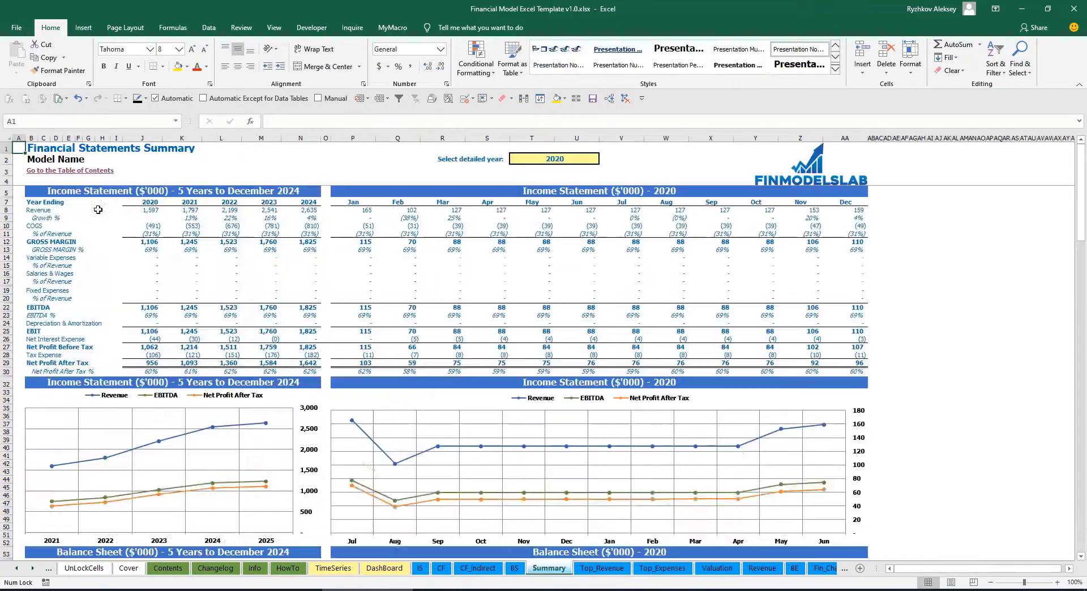
pyautogui.click(34, 172)
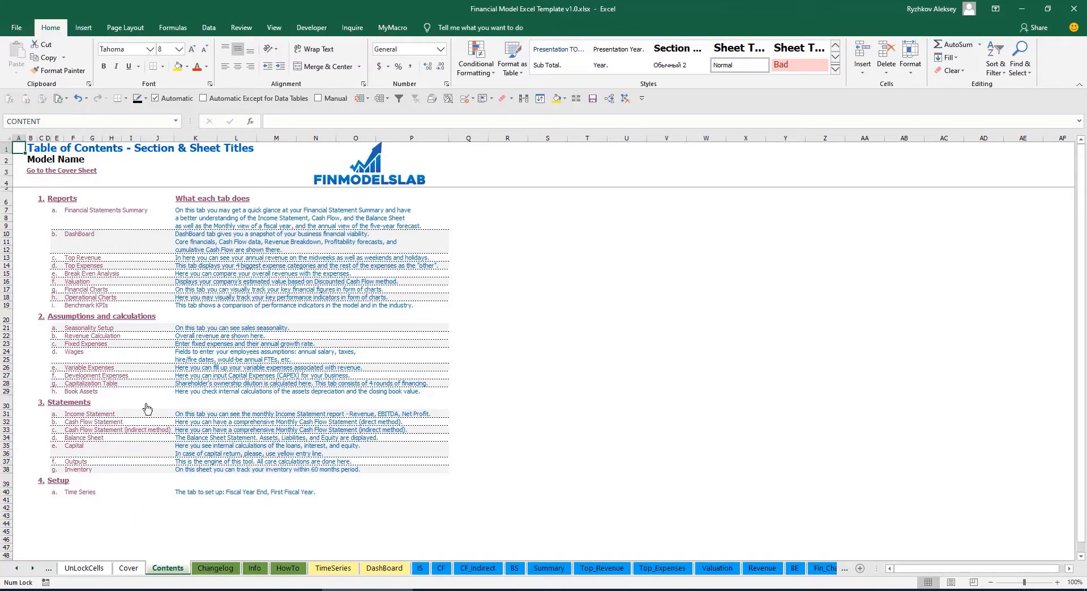
# Step: Read the HowTo sheet's guidance on the model's tabs and follow its Book Assets link
pyautogui.click(288, 567)
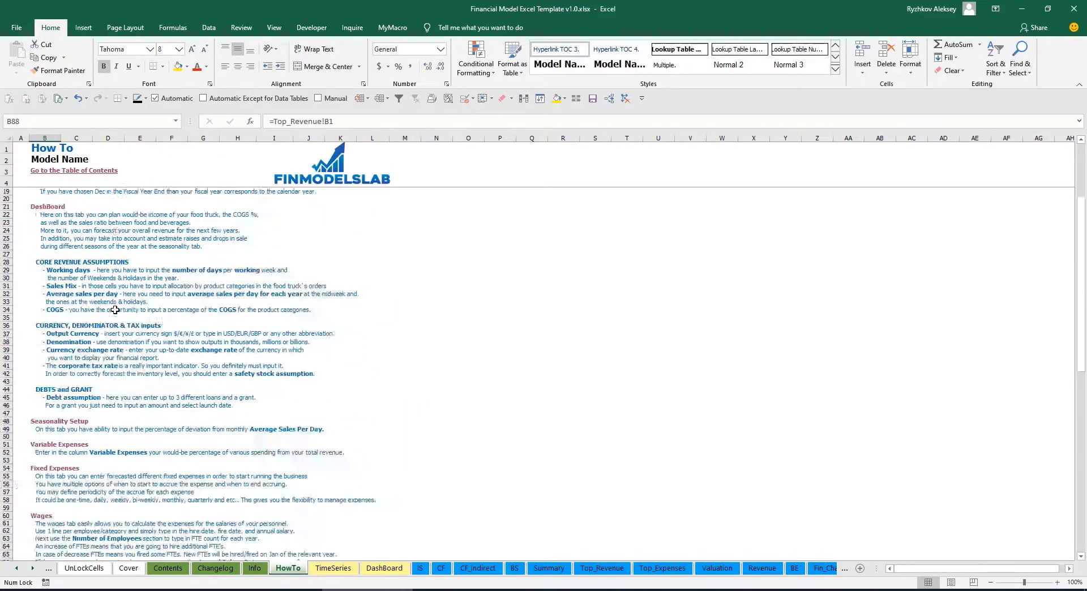
pyautogui.scroll(5, 85, 278)
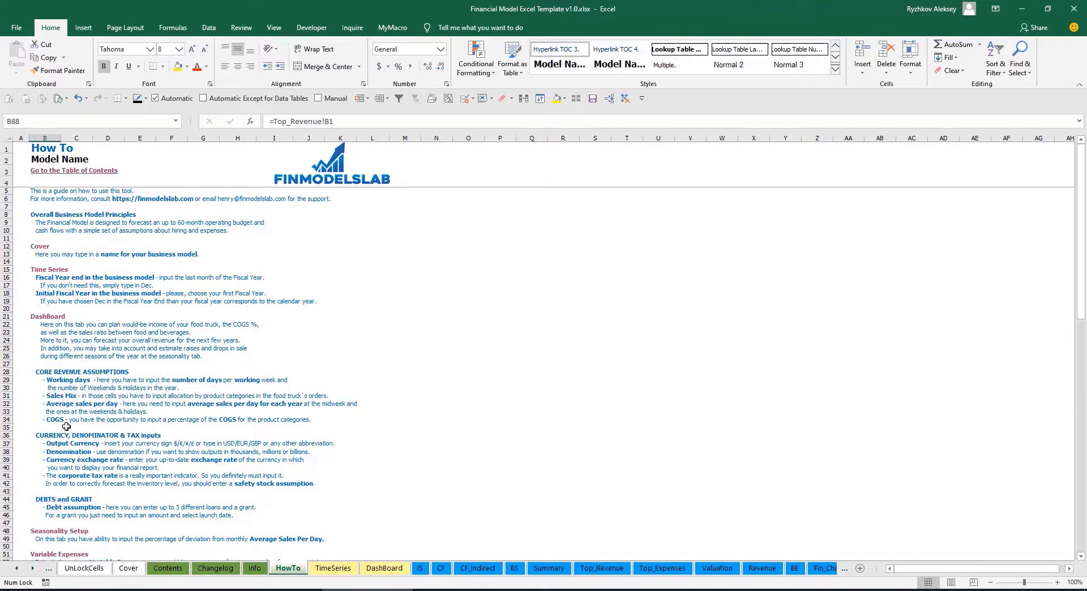
pyautogui.scroll(-3, 52, 378)
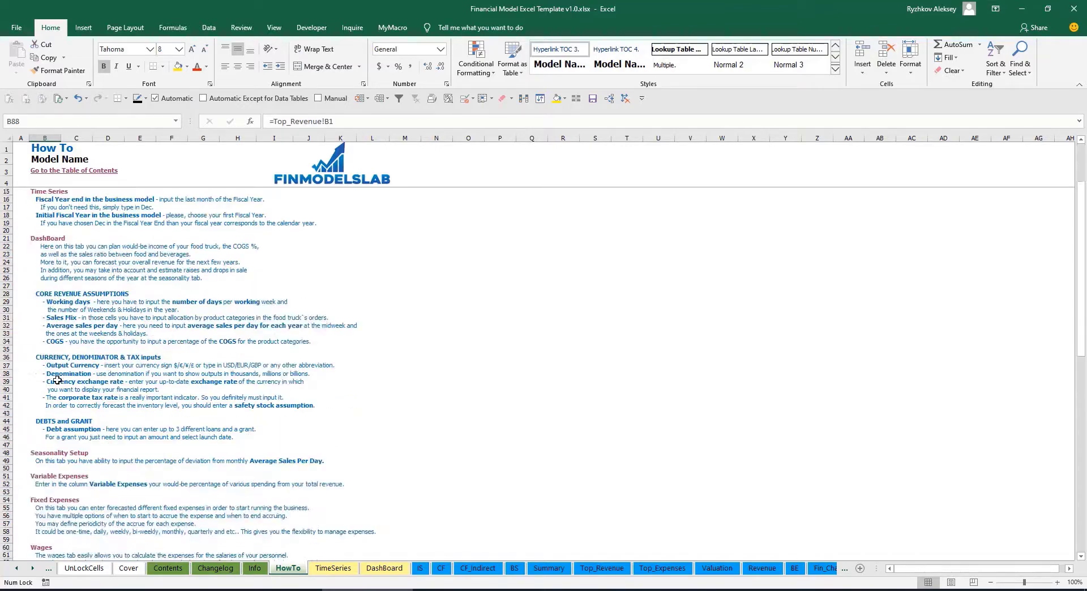
pyautogui.scroll(-7, 64, 421)
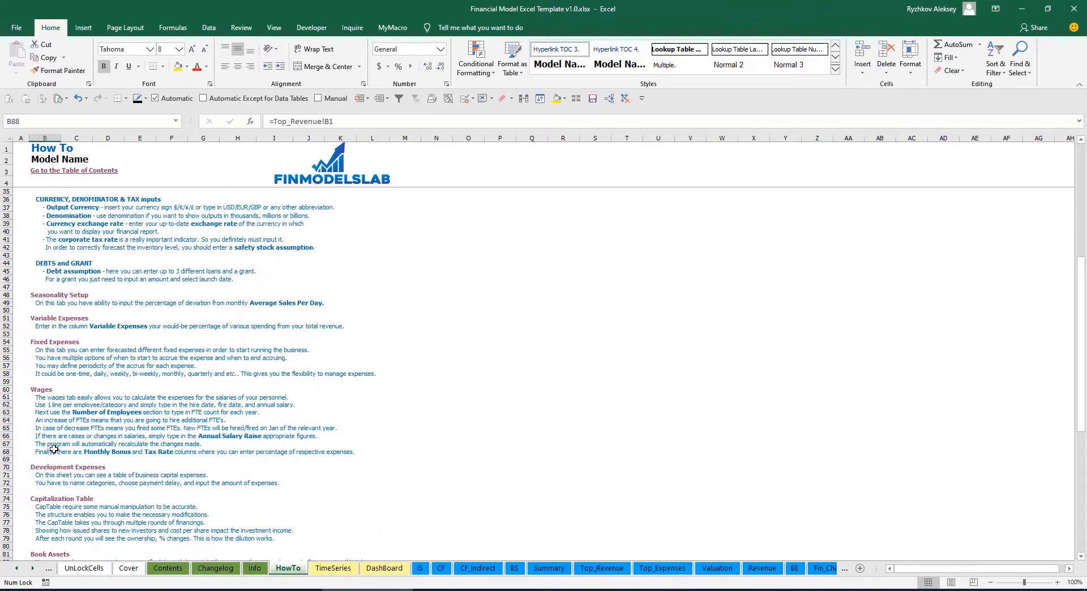
pyautogui.scroll(-3, 51, 450)
pyautogui.scroll(13, 58, 380)
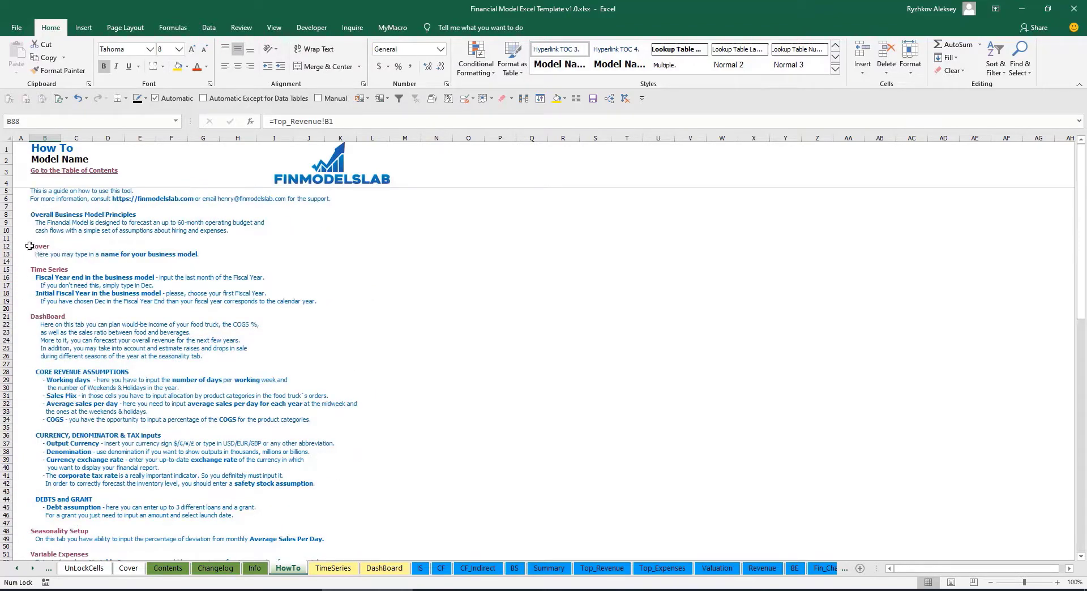
pyautogui.scroll(-10, 43, 331)
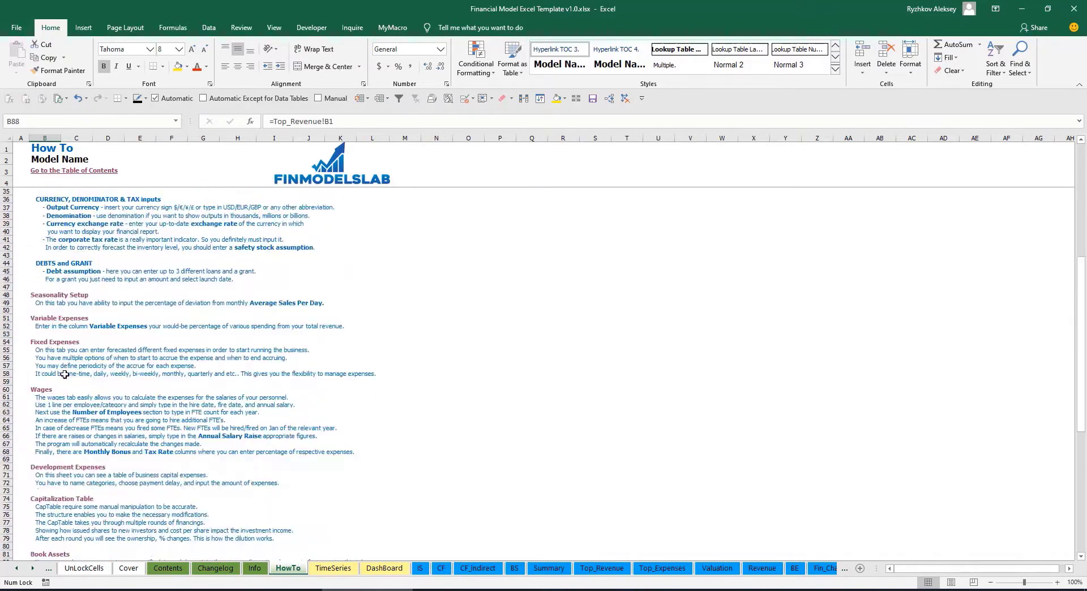
pyautogui.scroll(-3, 51, 323)
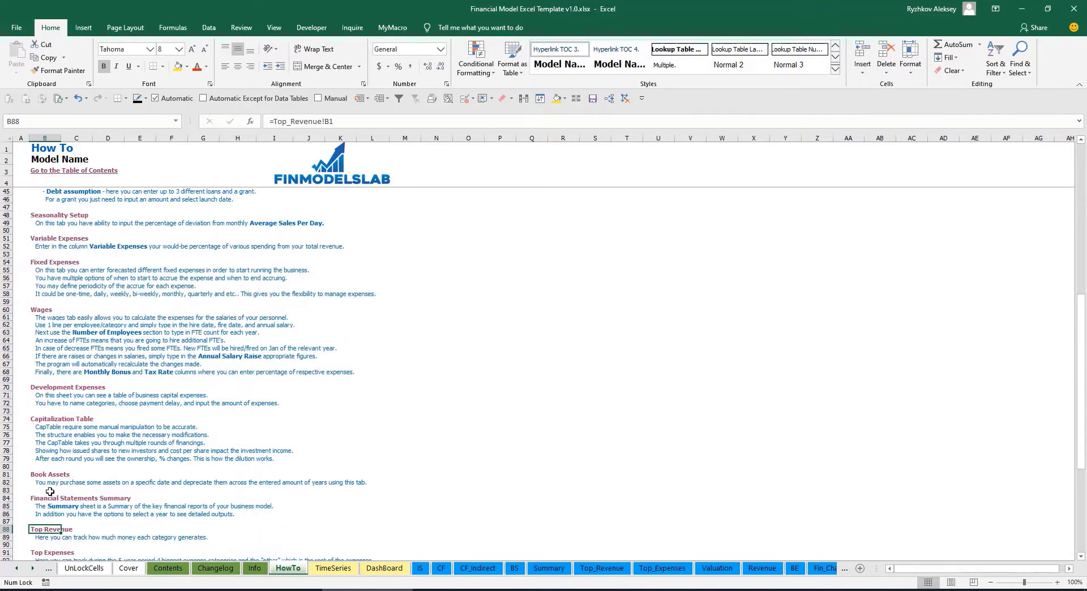
pyautogui.click(37, 477)
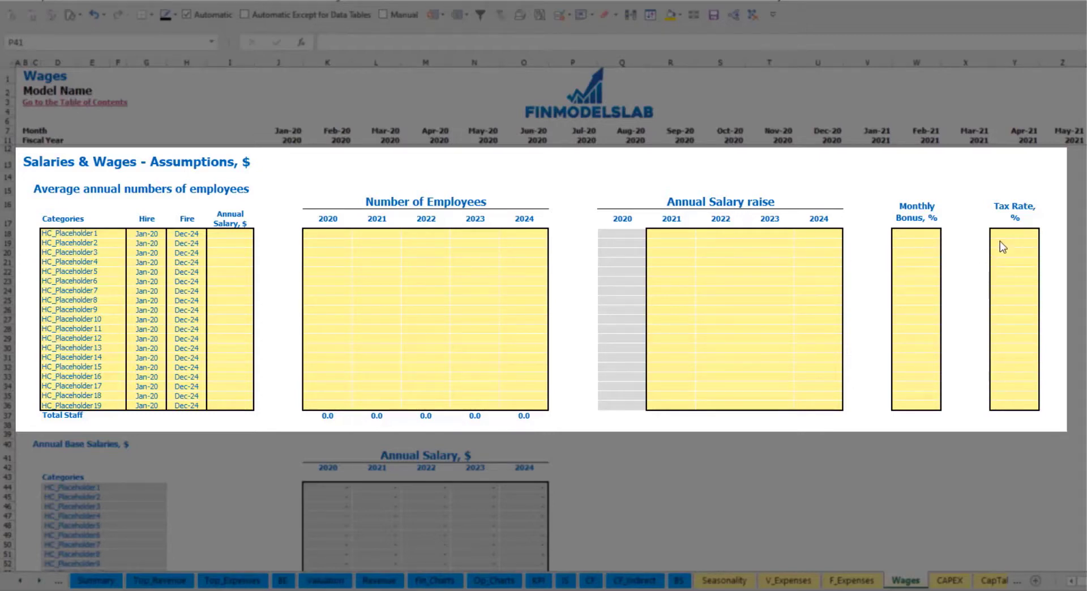
# Step: Name the first staff category CFO in the Wages assumptions and set its hire date to Mar-20
pyautogui.click(110, 233)
pyautogui.write('CFO')
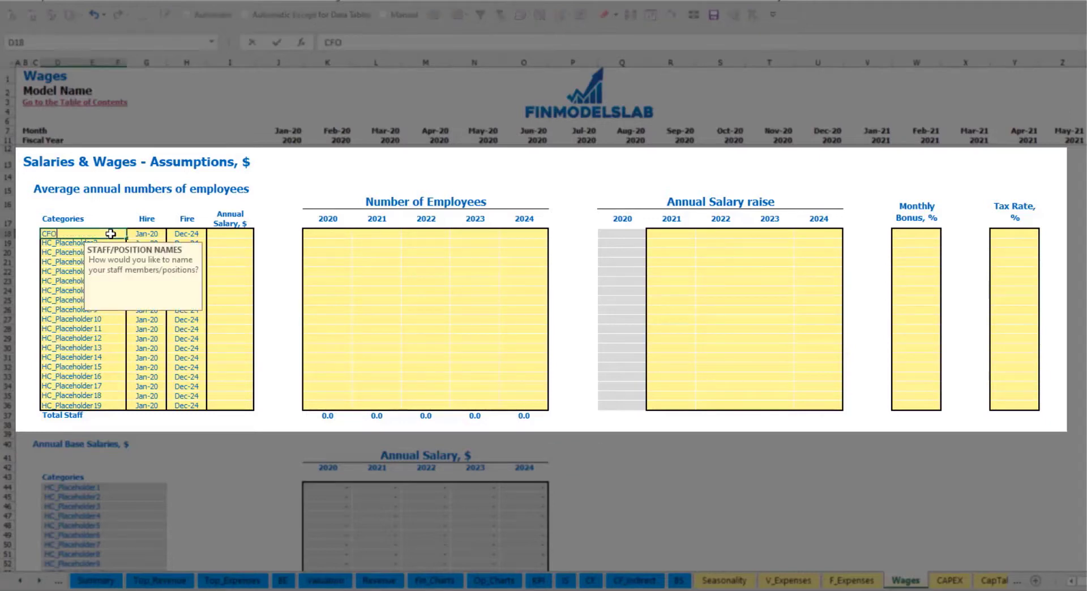
pyautogui.press('Return')
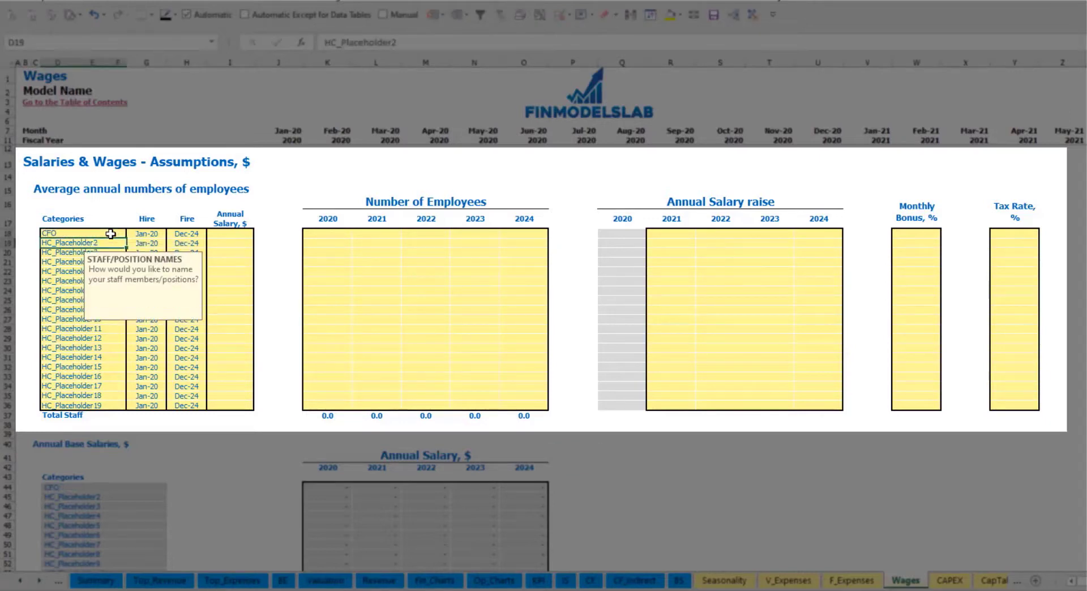
pyautogui.click(146, 233)
pyautogui.click(170, 233)
pyautogui.click(150, 261)
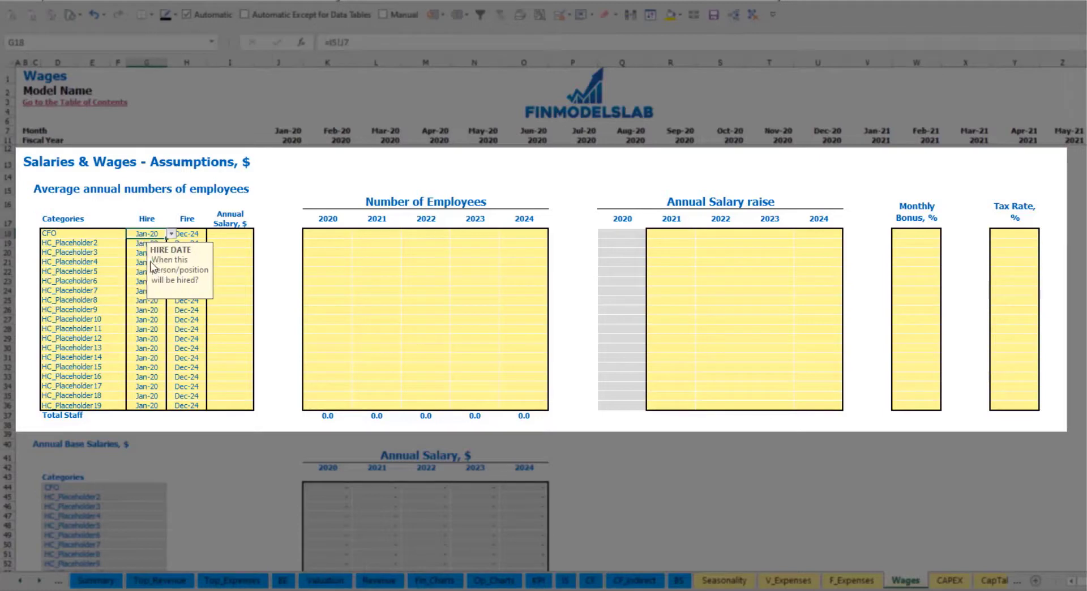
# Step: Check the CFO's fire date and set the CFO's annual salary to 50,000
pyautogui.click(187, 234)
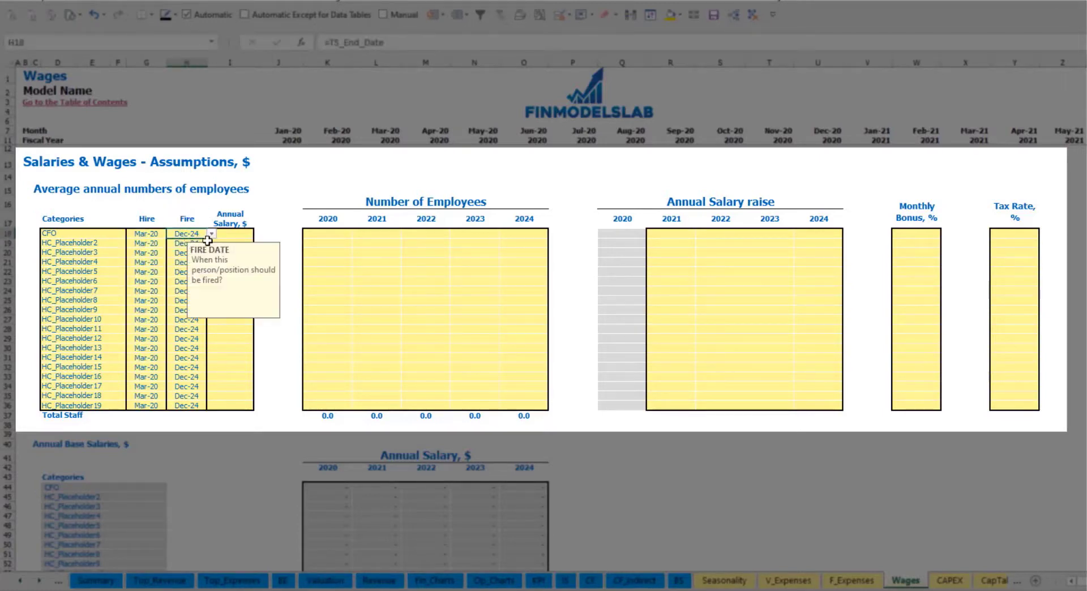
pyautogui.click(233, 235)
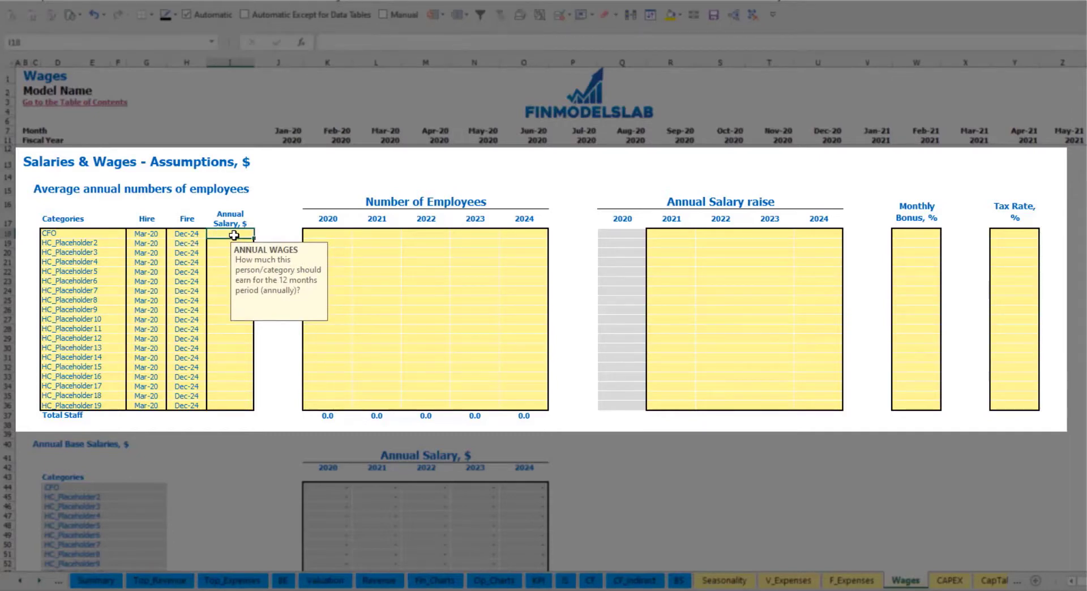
pyautogui.write('50,0')
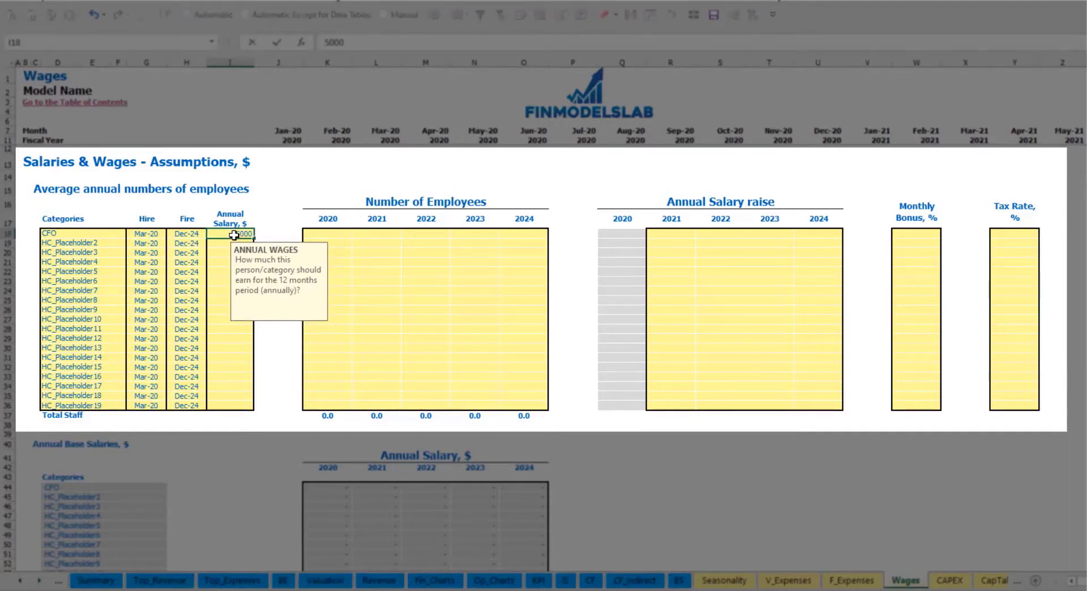
pyautogui.write('00')
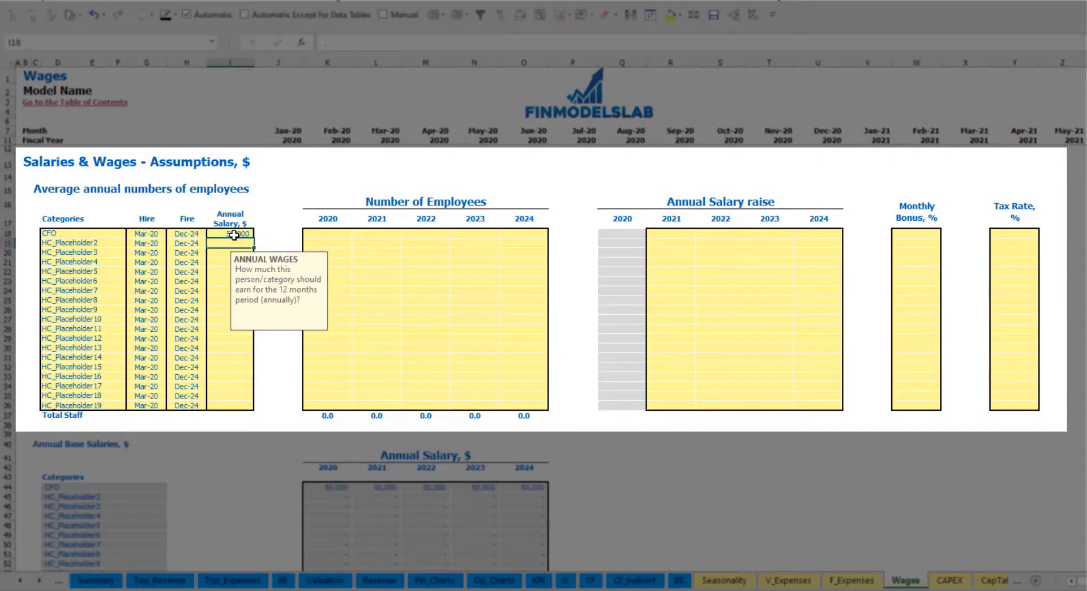
# Step: Set the CFO's number of employees to 1 for each year from 2020 through 2024
pyautogui.click(341, 237)
pyautogui.write('1')
pyautogui.press('Tab')
pyautogui.write('1')
pyautogui.press('Tab')
pyautogui.write('1')
pyautogui.press('Tab')
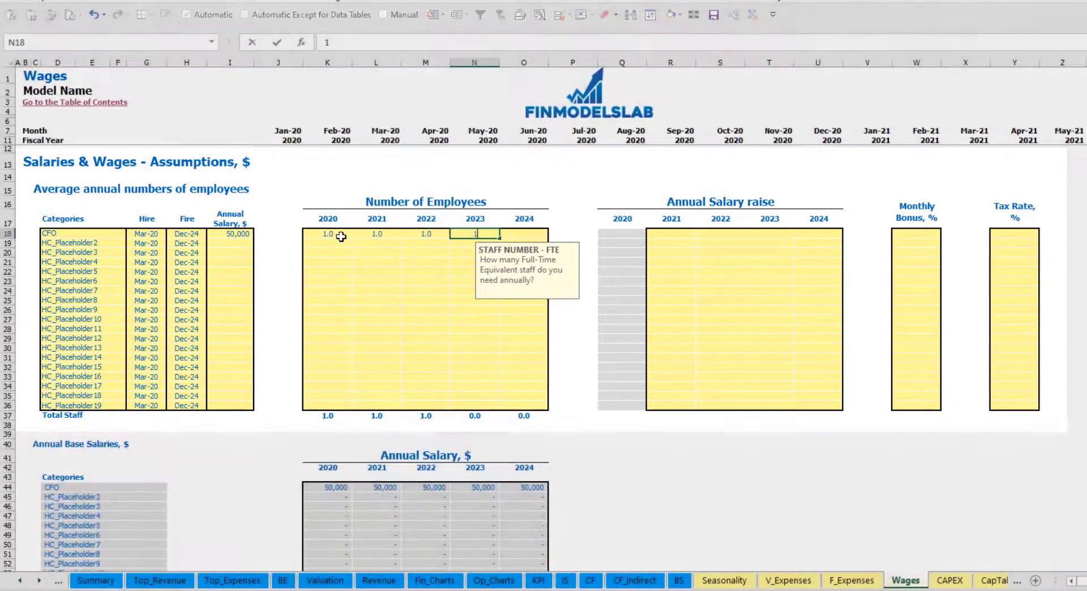
pyautogui.write('1')
pyautogui.press('Tab')
pyautogui.write('1')
pyautogui.press('Tab')
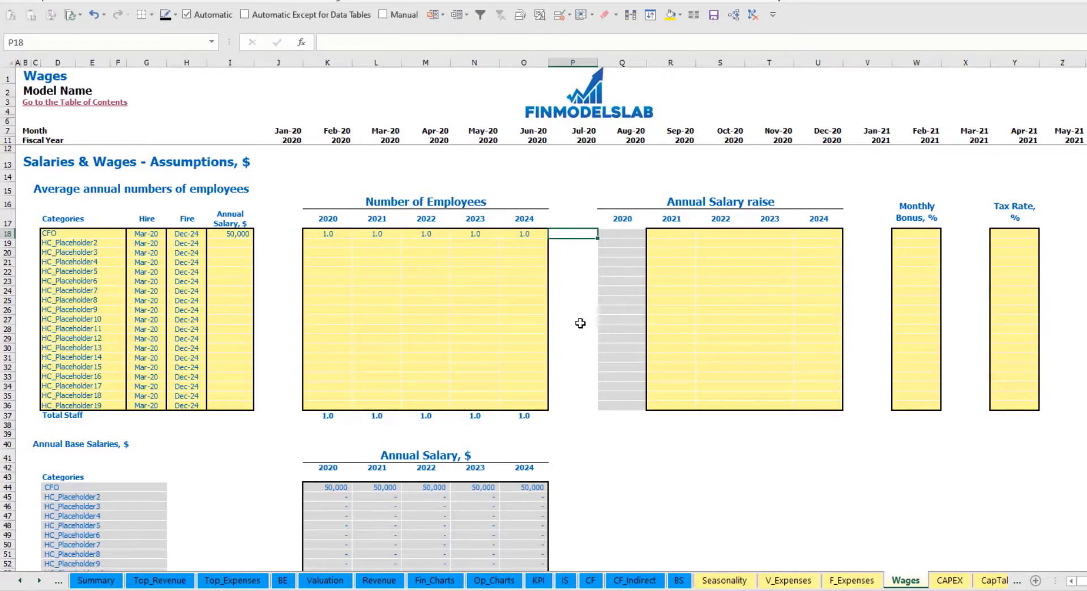
# Step: Examine the CFO's monthly headcount in the Total Staff Numbers section across the whole timeline
pyautogui.scroll(-3, 577, 321)
pyautogui.scroll(3, 573, 330)
pyautogui.scroll(-13, 467, 381)
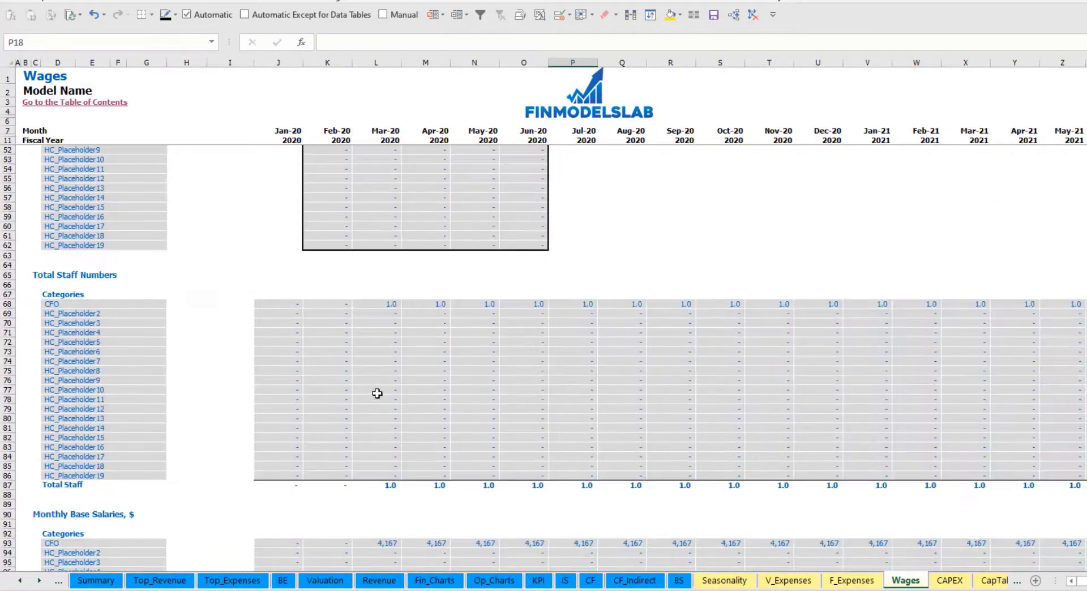
pyautogui.click(391, 302)
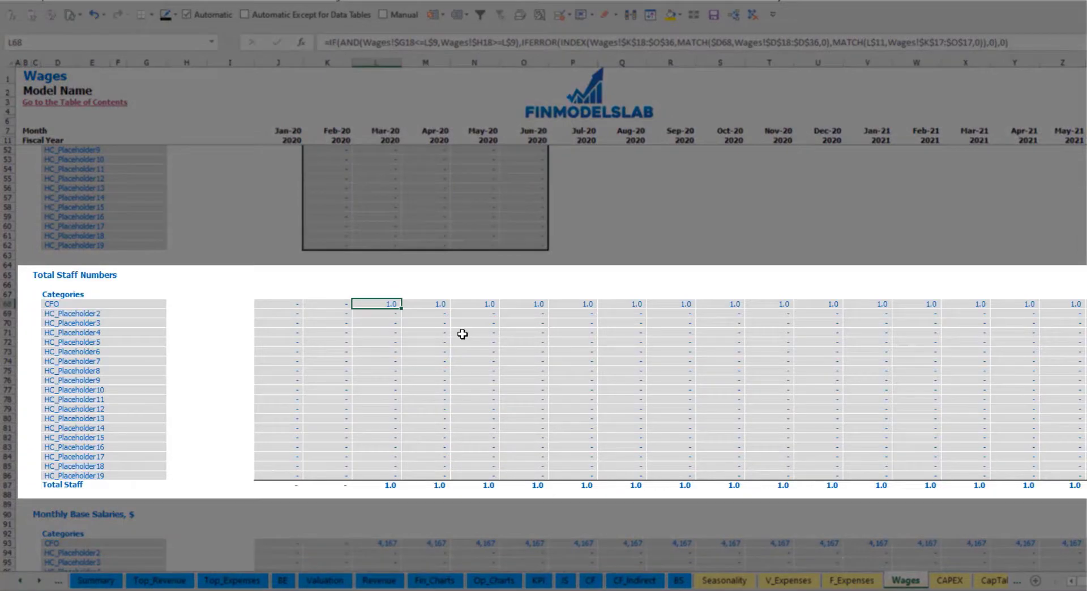
pyautogui.hotkey('ctrl', 'Right')
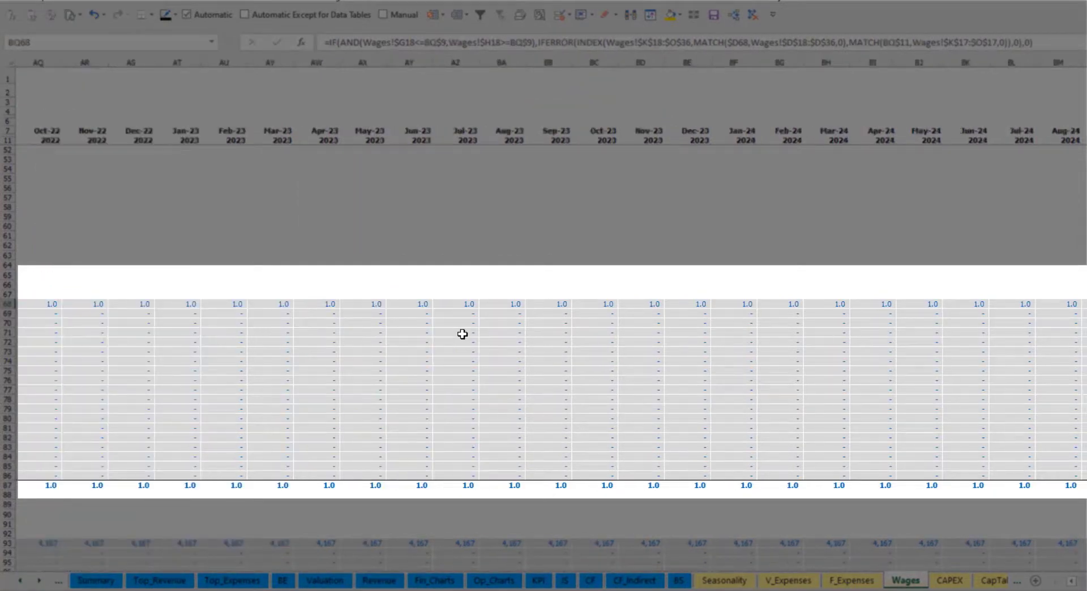
pyautogui.press('Home')
pyautogui.scroll(13, 415, 408)
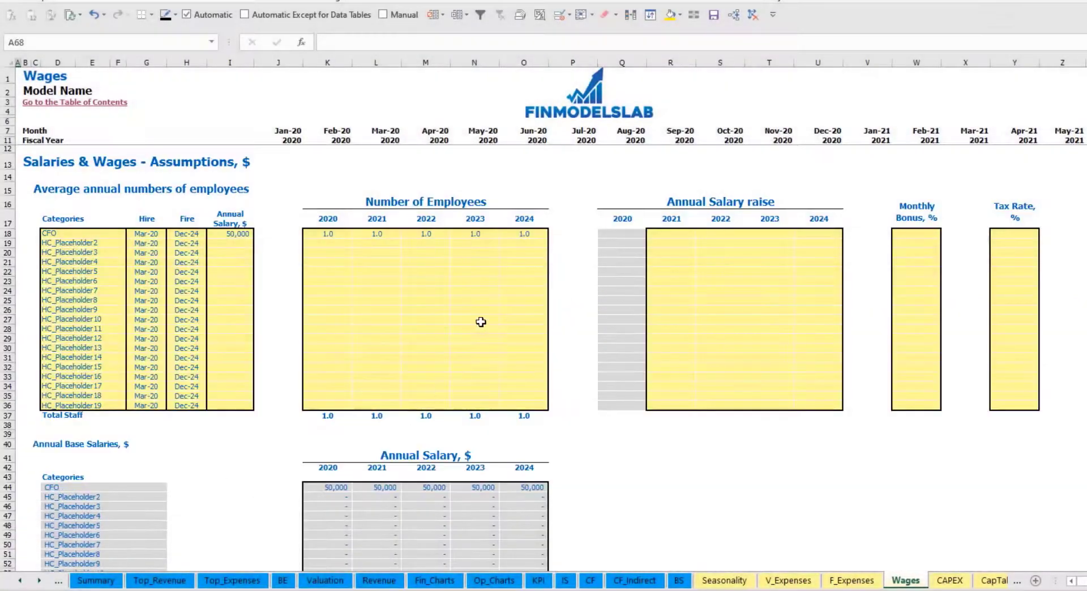
# Step: Set the CFO's annual salary raise to 5% for 2021 through 2024 and review the CFO's annual base salaries
pyautogui.click(675, 235)
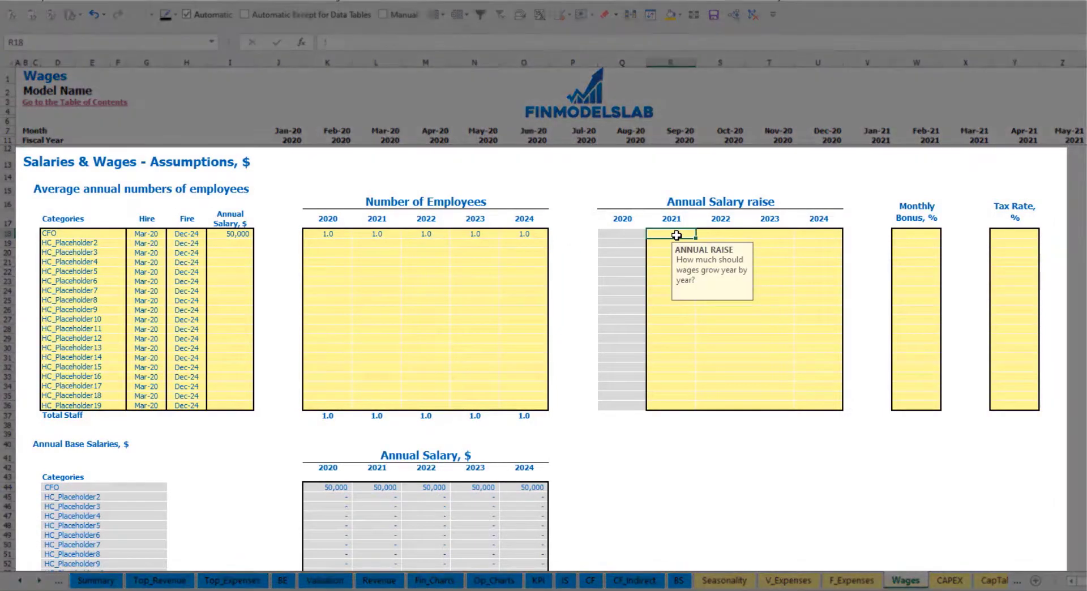
pyautogui.hotkey('ctrl', 'c')
pyautogui.press('Right')
pyautogui.hotkey('shift', 'Right')
pyautogui.hotkey('shift', 'Right')
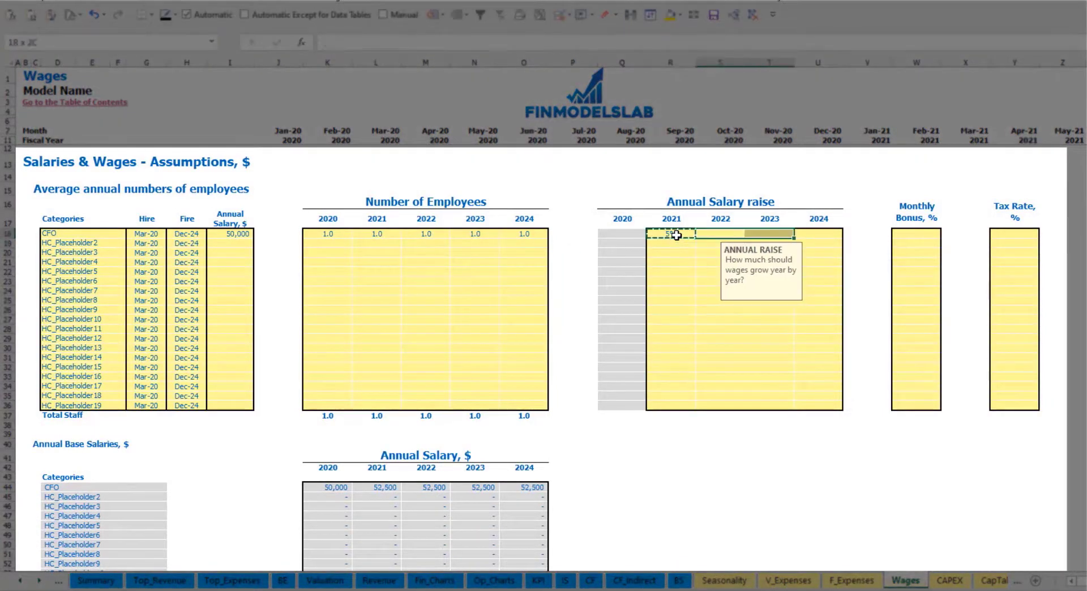
pyautogui.hotkey('ctrl', 'v')
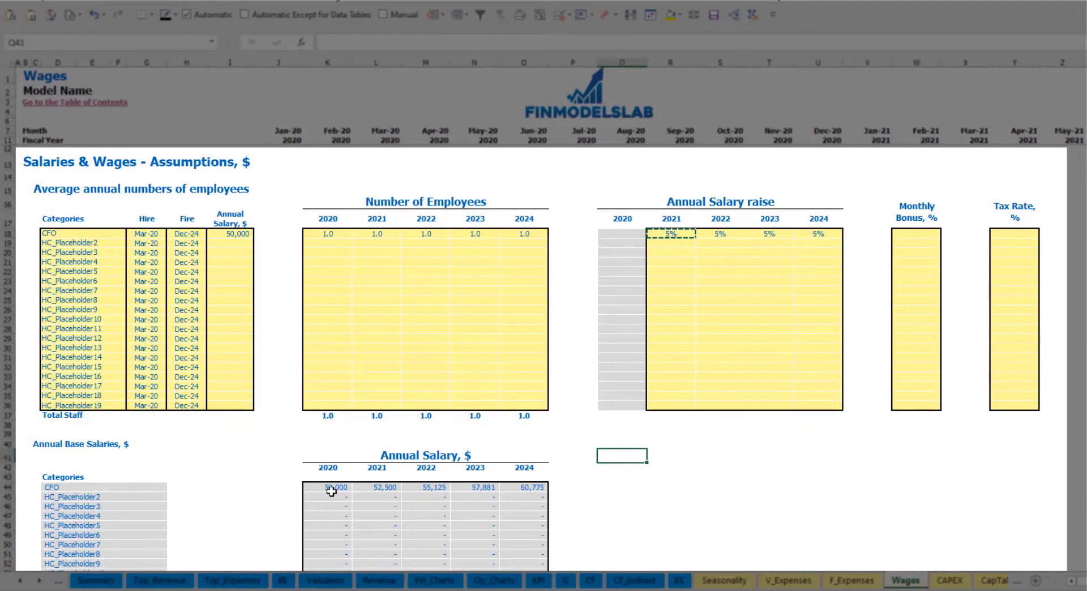
pyautogui.moveTo(333, 488); pyautogui.dragTo(518, 487)
pyautogui.click(389, 499)
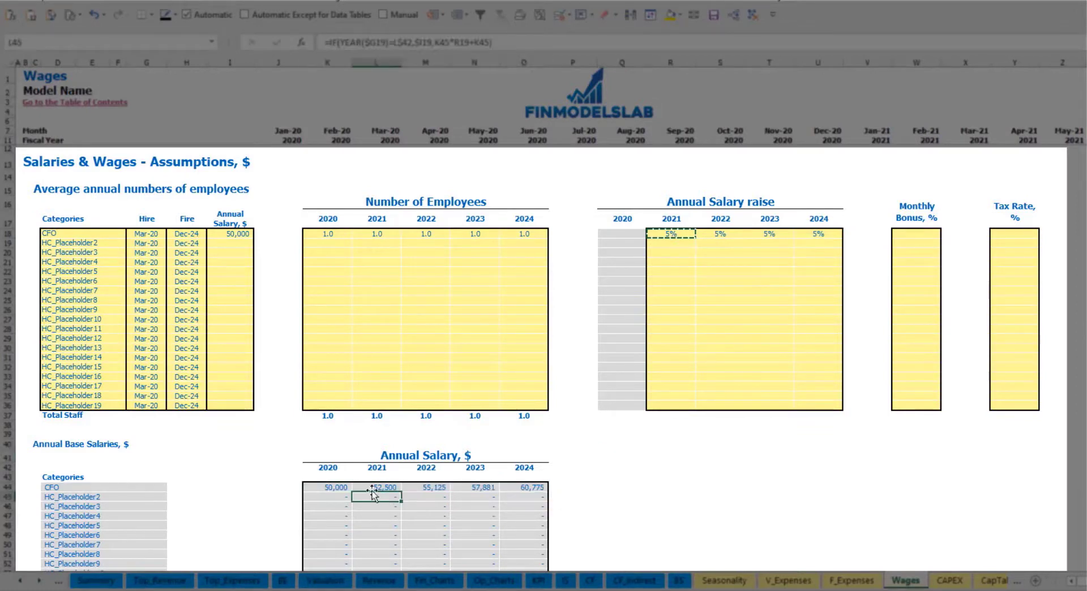
pyautogui.click(237, 234)
pyautogui.moveTo(686, 234); pyautogui.dragTo(815, 234)
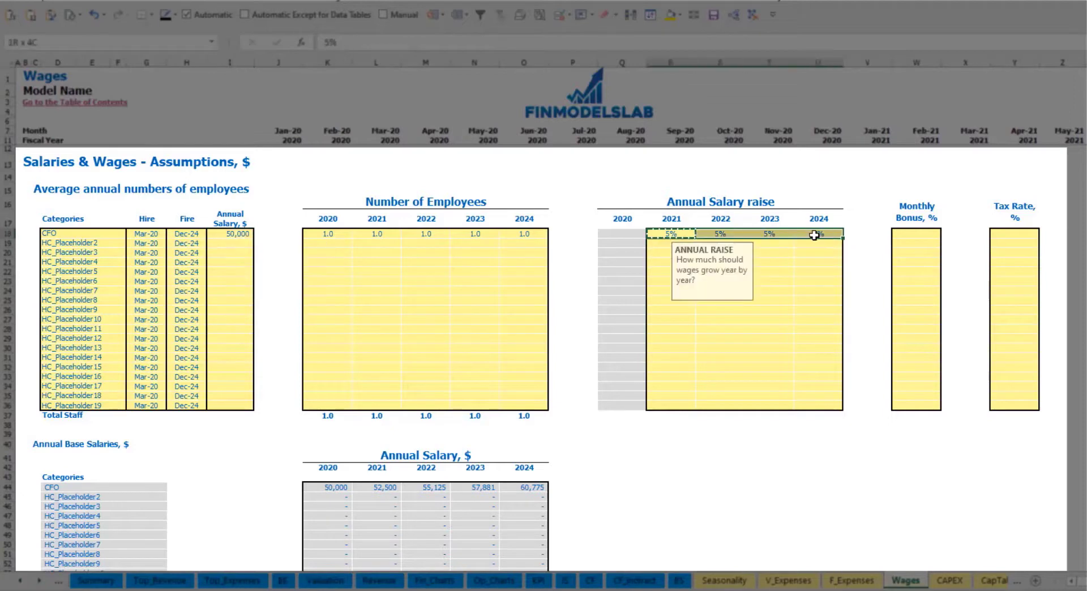
pyautogui.click(383, 482)
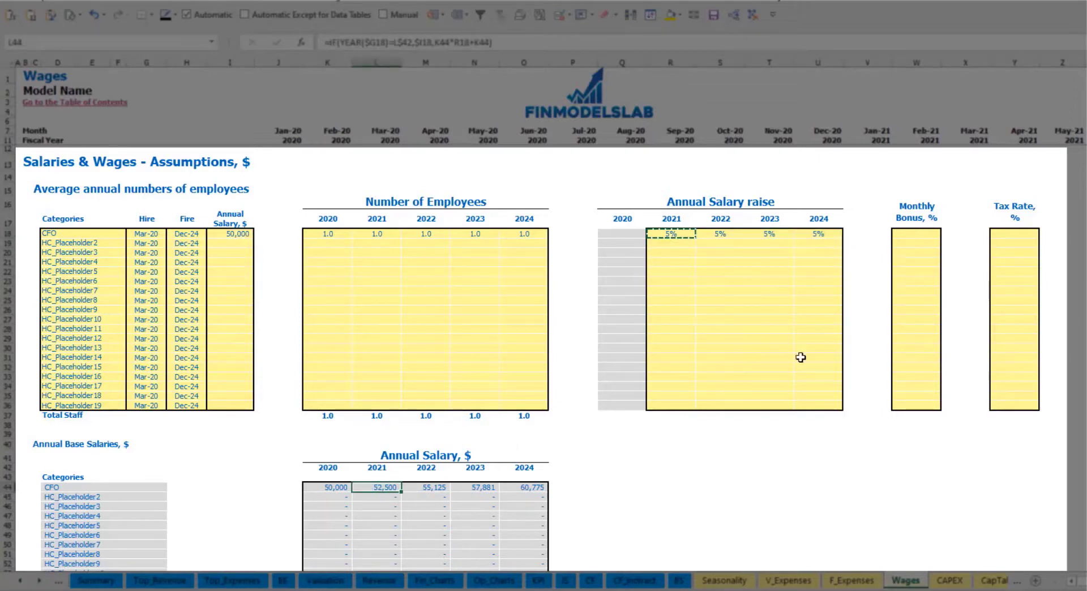
# Step: Set the CFO's monthly bonus to 10% and tax rate to 5%
pyautogui.click(922, 233)
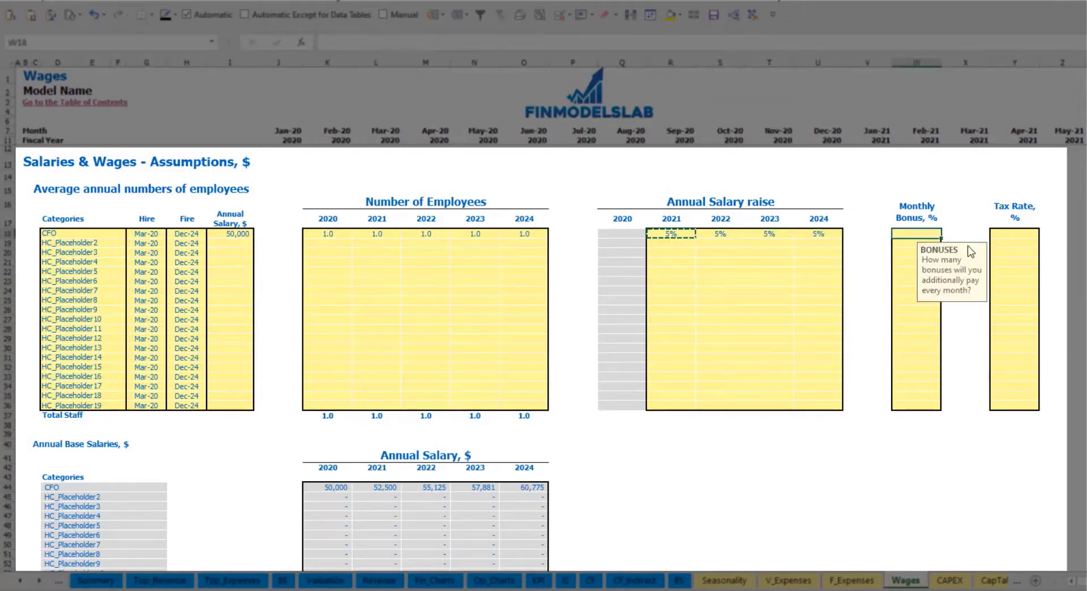
pyautogui.write('10')
pyautogui.press('Return')
pyautogui.click(1025, 232)
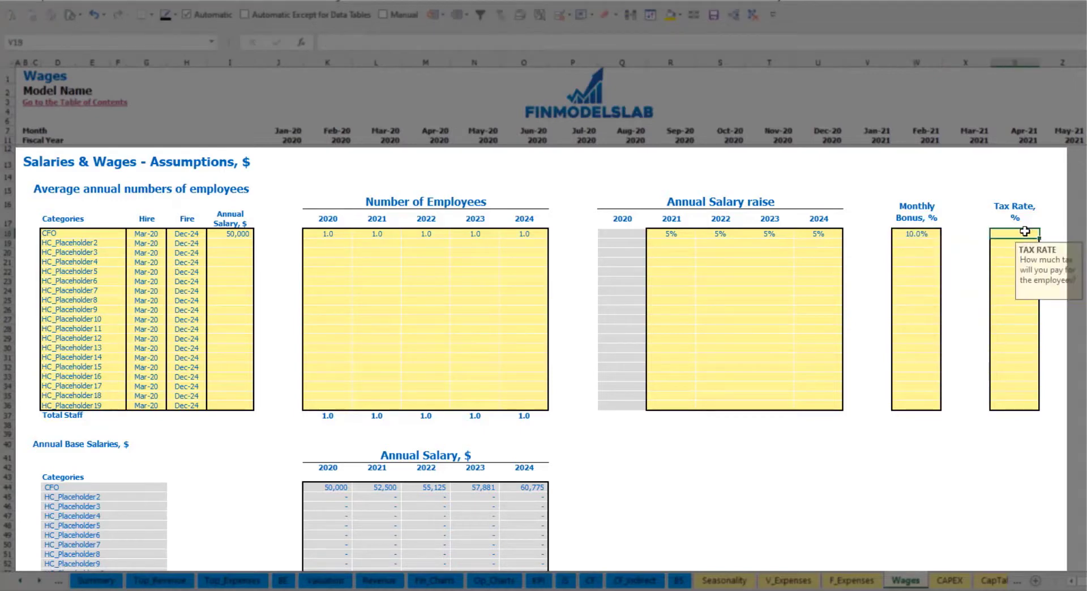
pyautogui.press('Return')
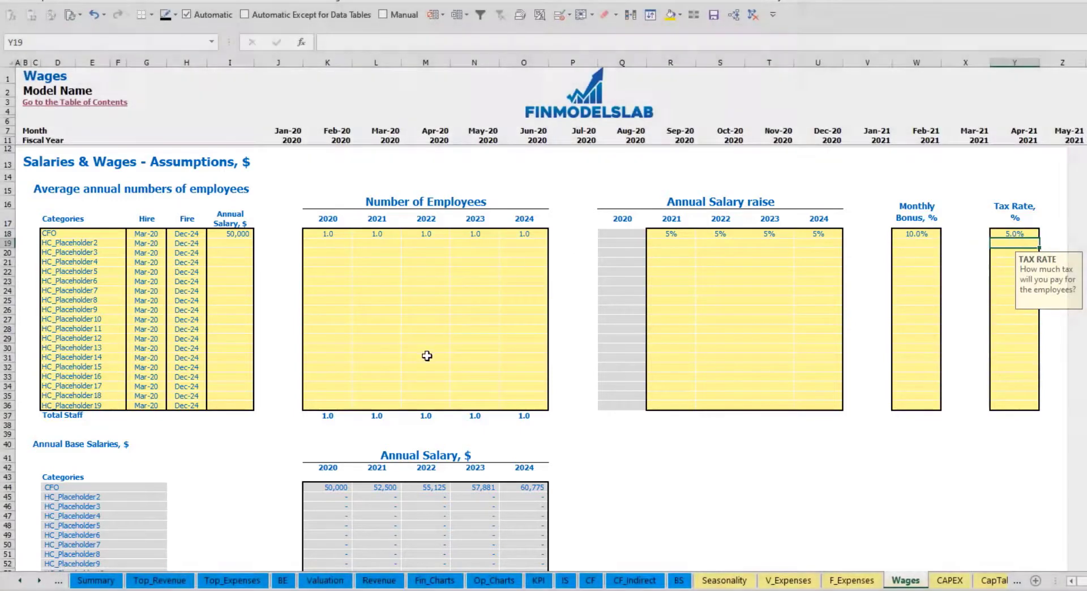
# Step: Examine the CFO rows in the Monthly Base Salaries, Monthly Bonus and Monthly Base Taxes sections
pyautogui.scroll(-10, 427, 356)
pyautogui.scroll(-4, 426, 359)
pyautogui.scroll(-3, 423, 364)
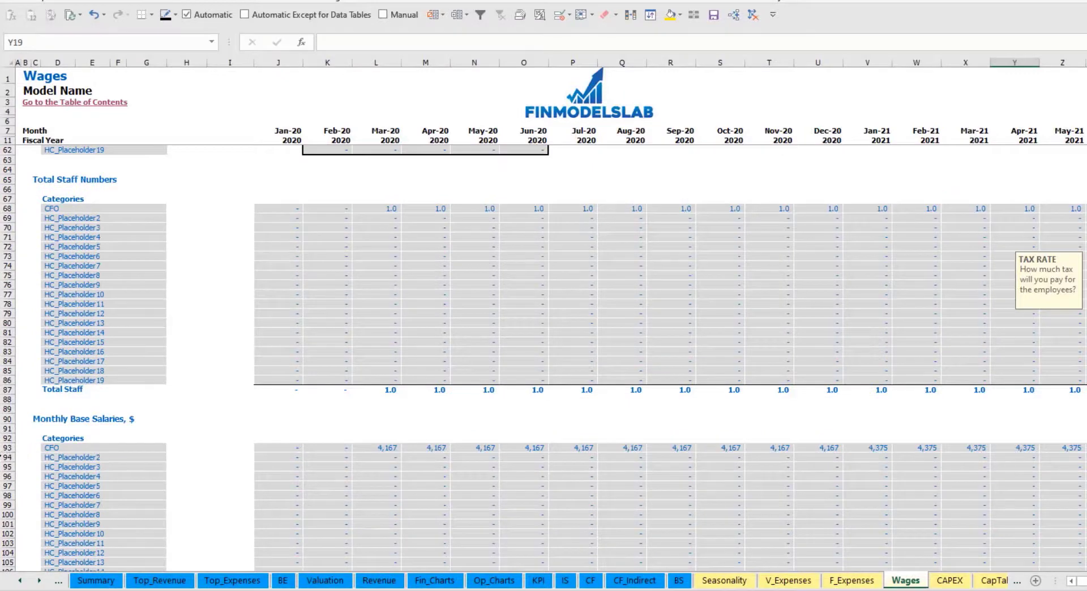
pyautogui.scroll(-3, 15, 392)
pyautogui.click(8, 352)
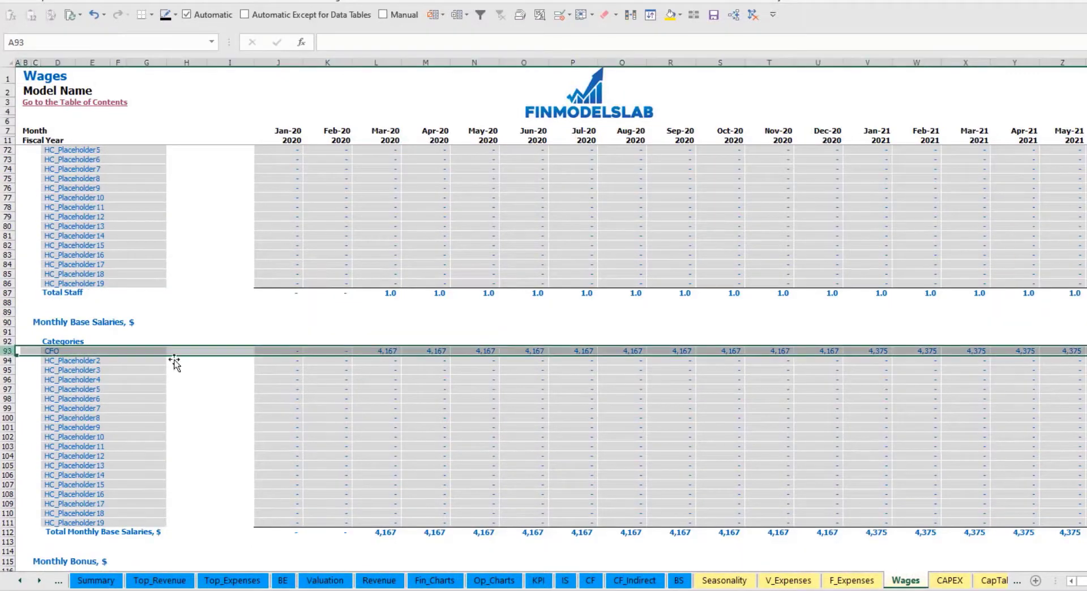
pyautogui.click(393, 354)
pyautogui.scroll(-7, 209, 412)
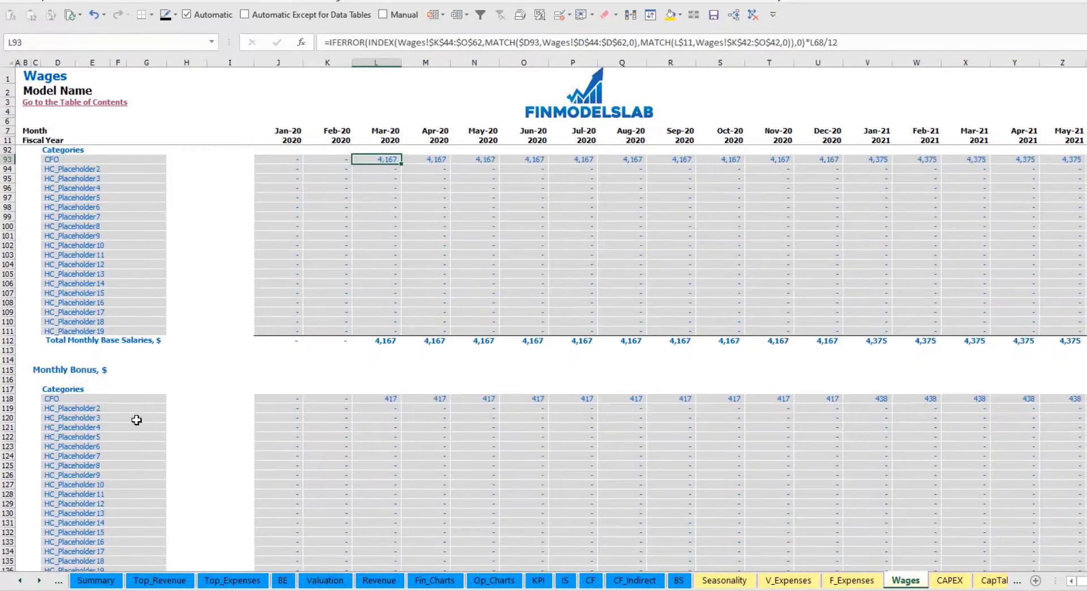
pyautogui.click(8, 398)
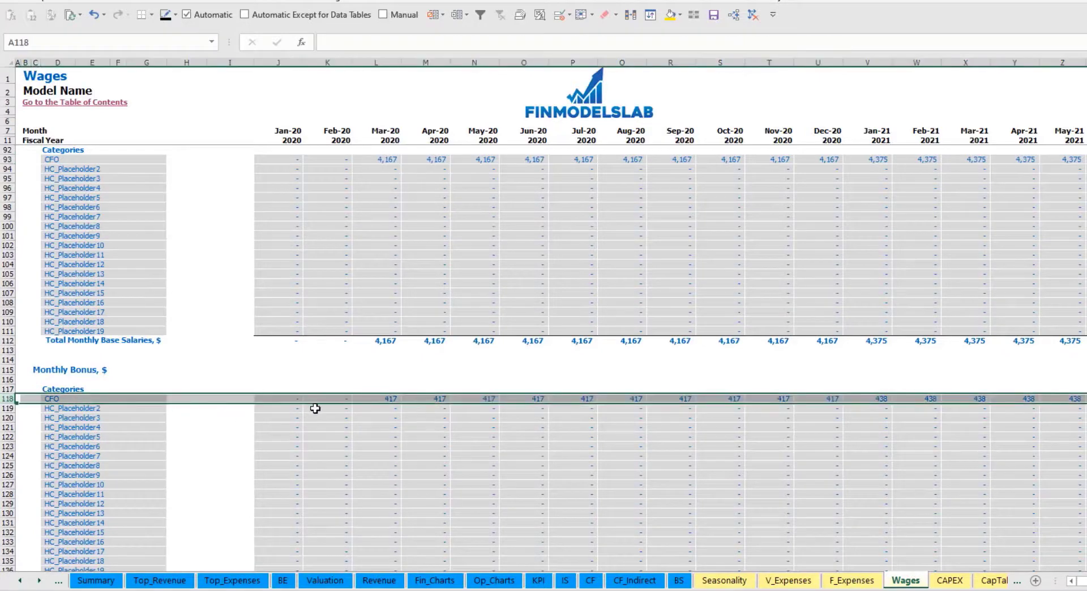
pyautogui.click(388, 401)
pyautogui.scroll(-7, 79, 421)
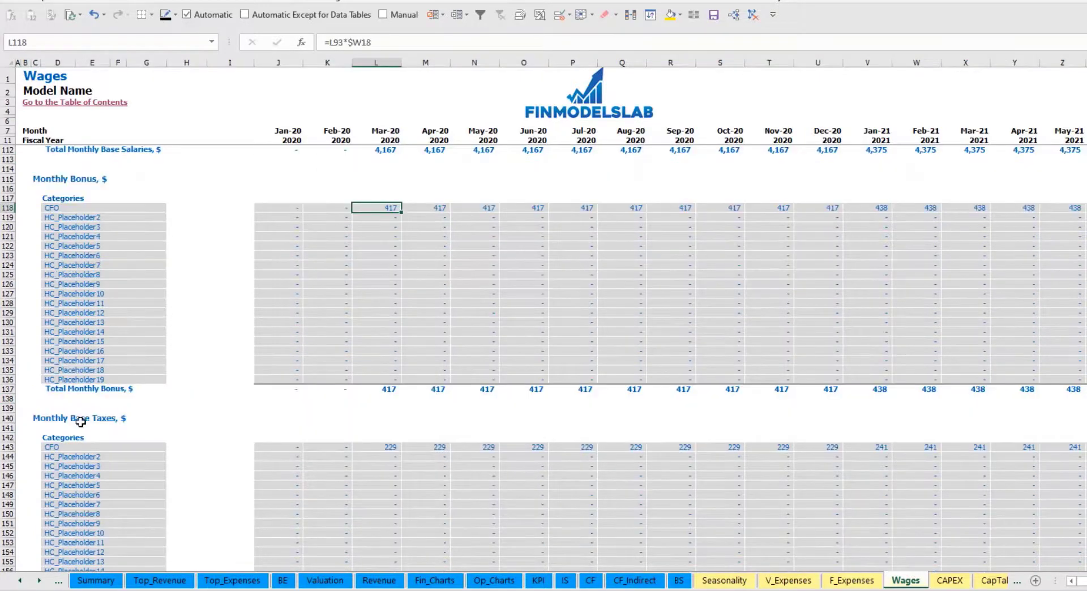
pyautogui.click(8, 447)
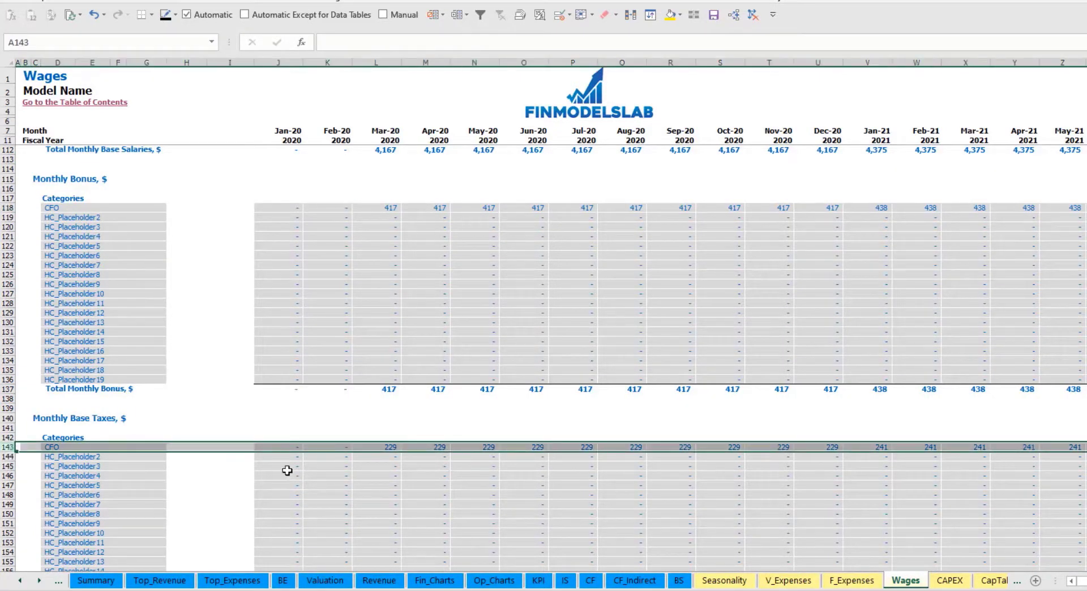
# Step: Rename the second staff category to Admin HC and set its hire date to Apr-20
pyautogui.scroll(20, 462, 427)
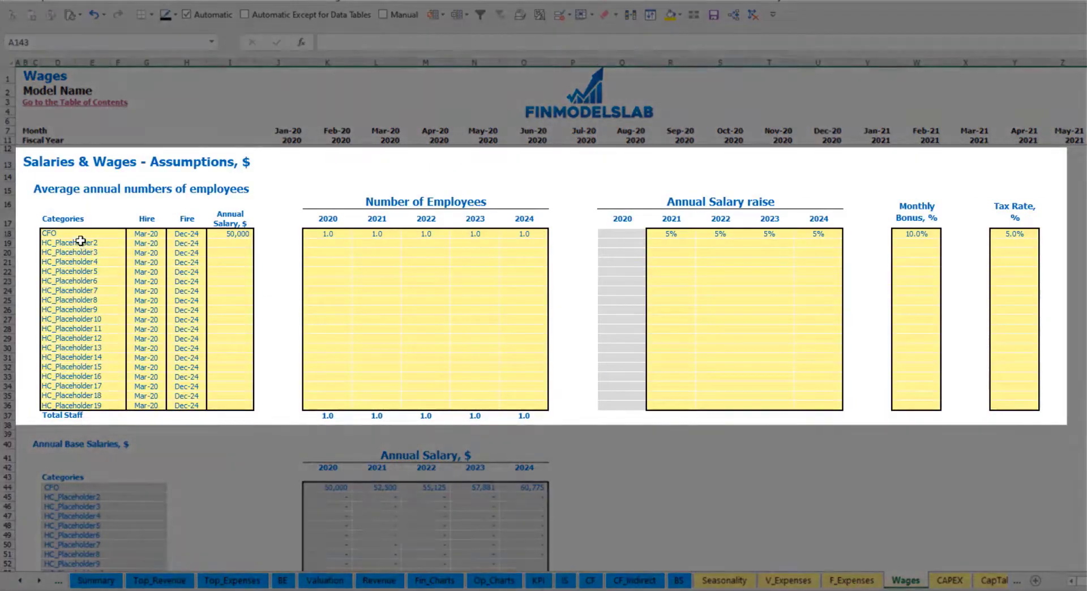
pyautogui.click(80, 242)
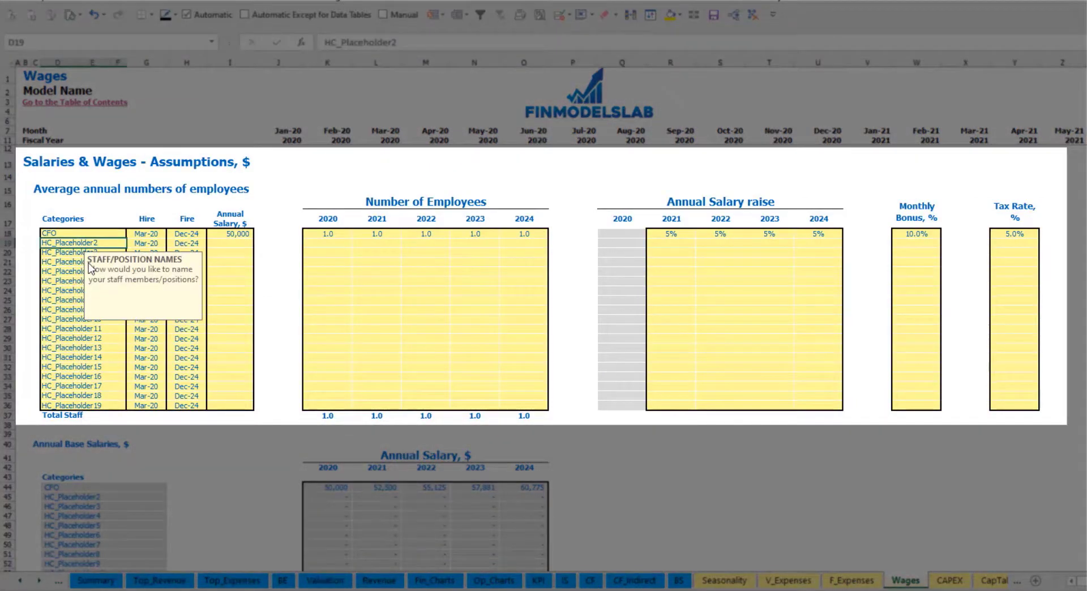
pyautogui.write('Admin HC')
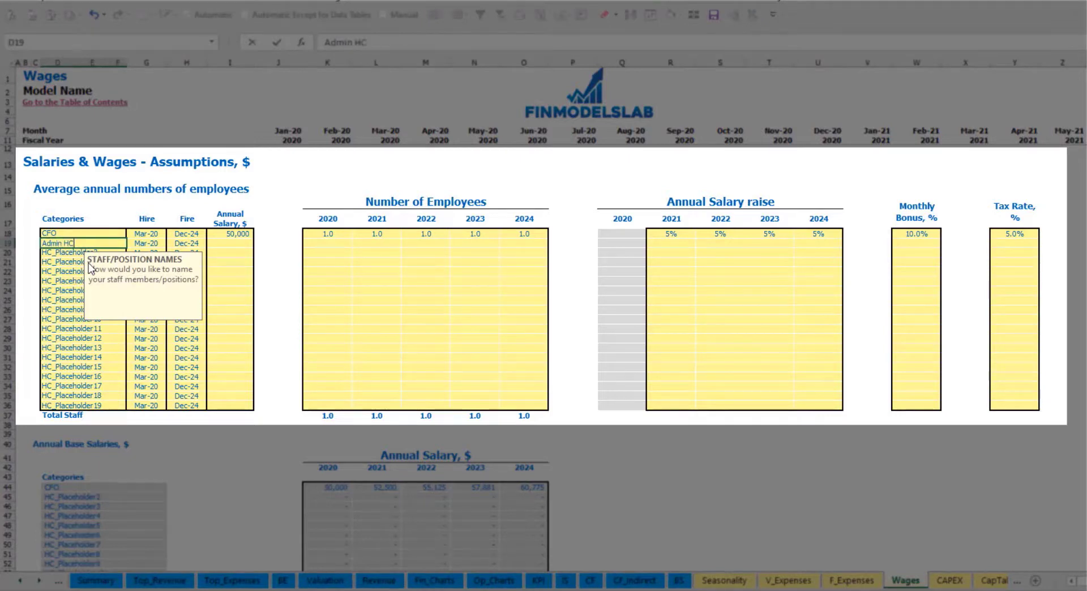
pyautogui.press('Return')
pyautogui.click(152, 242)
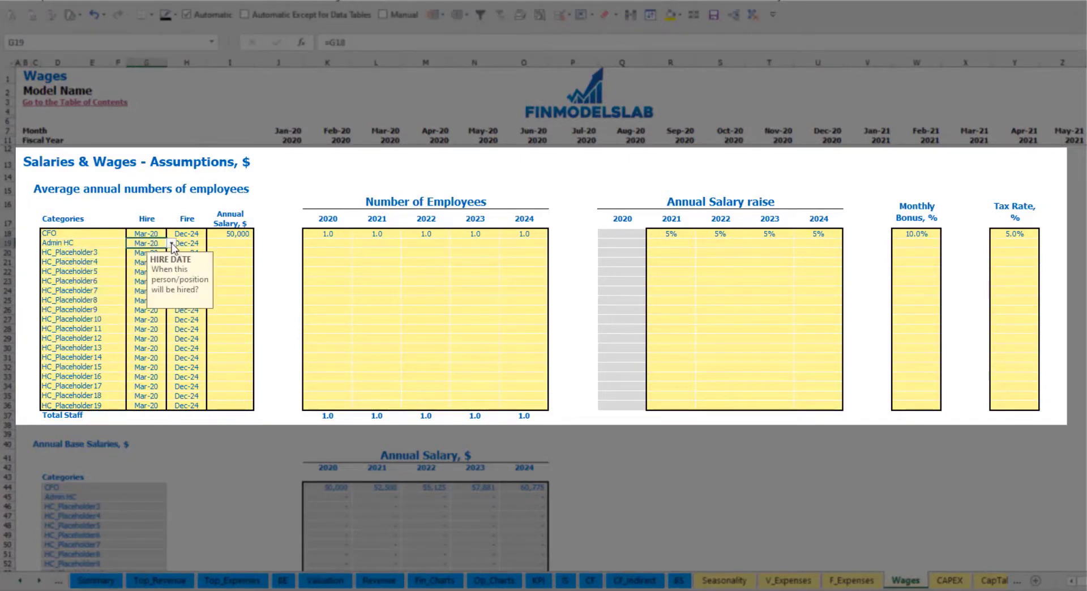
pyautogui.click(171, 243)
pyautogui.click(161, 266)
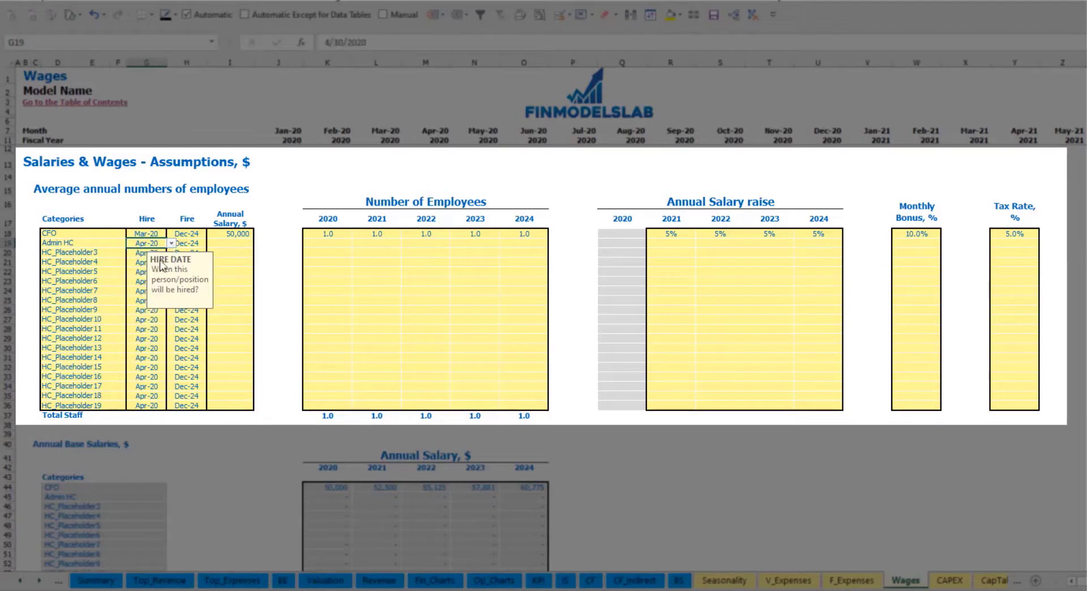
# Step: Keep the Admin HC fire date and set the category's annual salary to 30,000
pyautogui.click(196, 245)
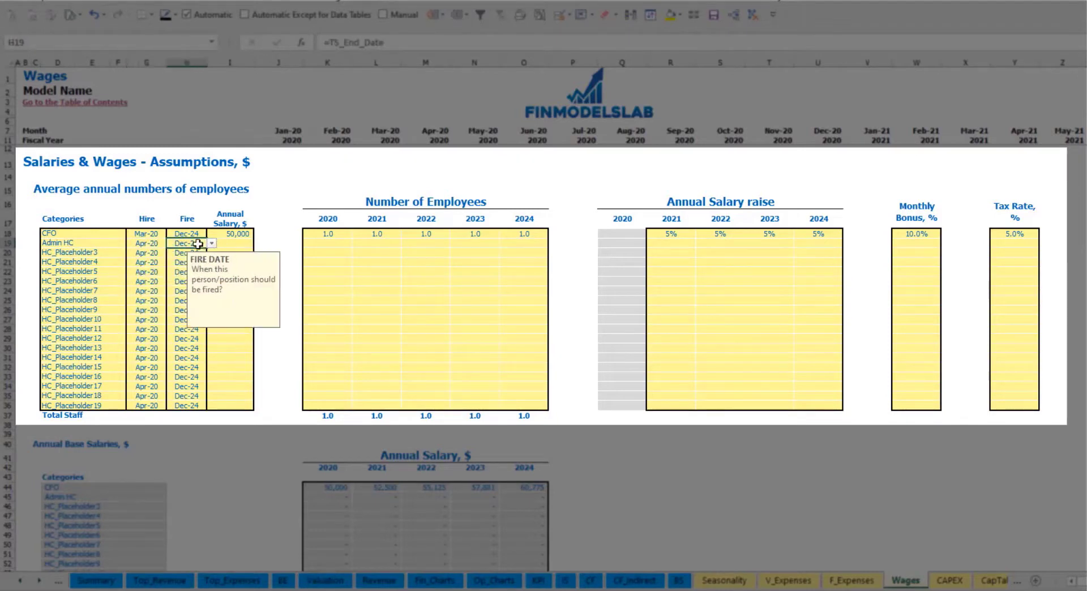
pyautogui.click(227, 242)
pyautogui.write('30,00')
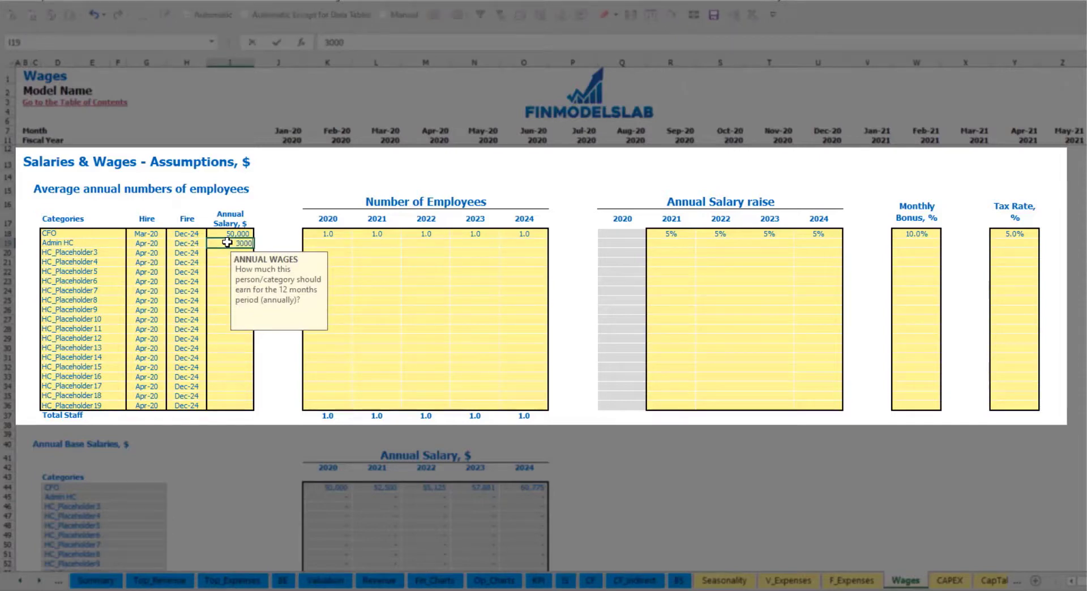
pyautogui.write('0')
# Step: Enter the Admin HC number of employees as 2, 4, 6, 8 and 10 for 2020 through 2024
pyautogui.click(336, 242)
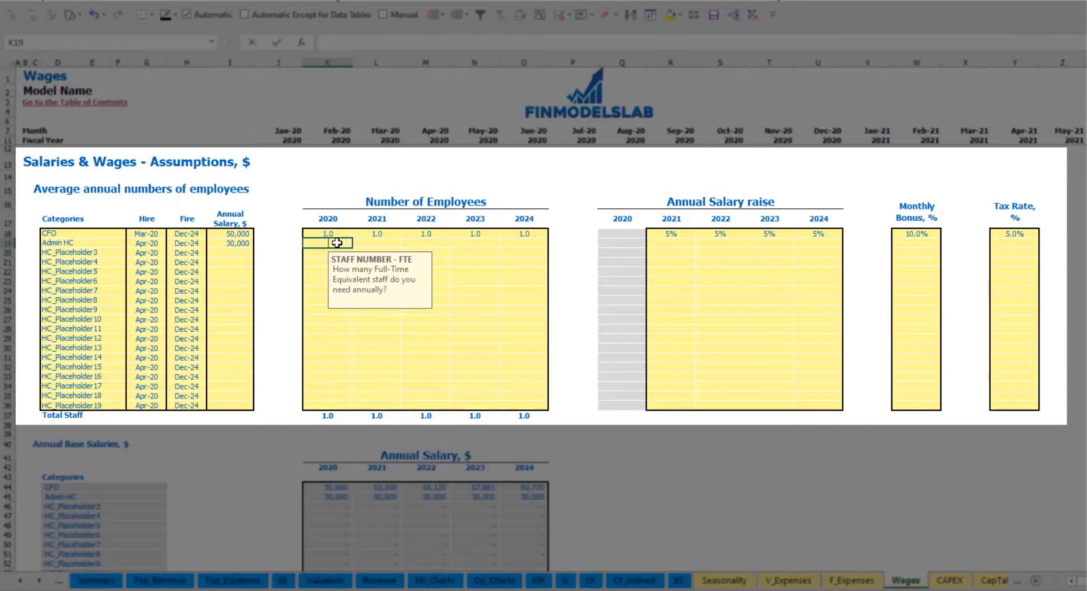
pyautogui.write('2')
pyautogui.press('Tab')
pyautogui.write('4')
pyautogui.press('Tab')
pyautogui.write('6')
pyautogui.press('Tab')
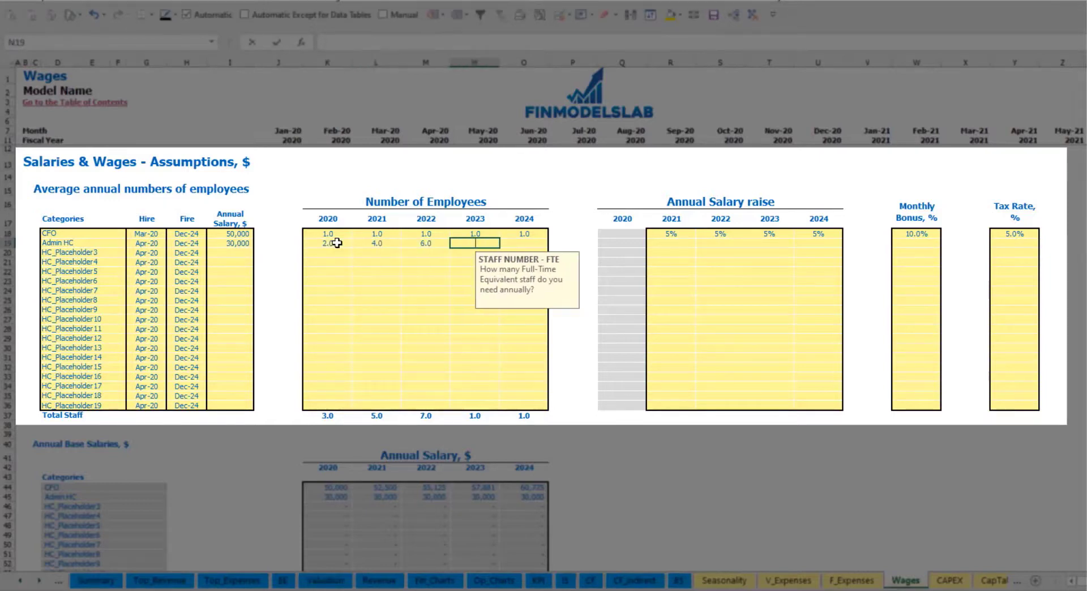
pyautogui.write('8')
pyautogui.press('Tab')
pyautogui.press('Tab')
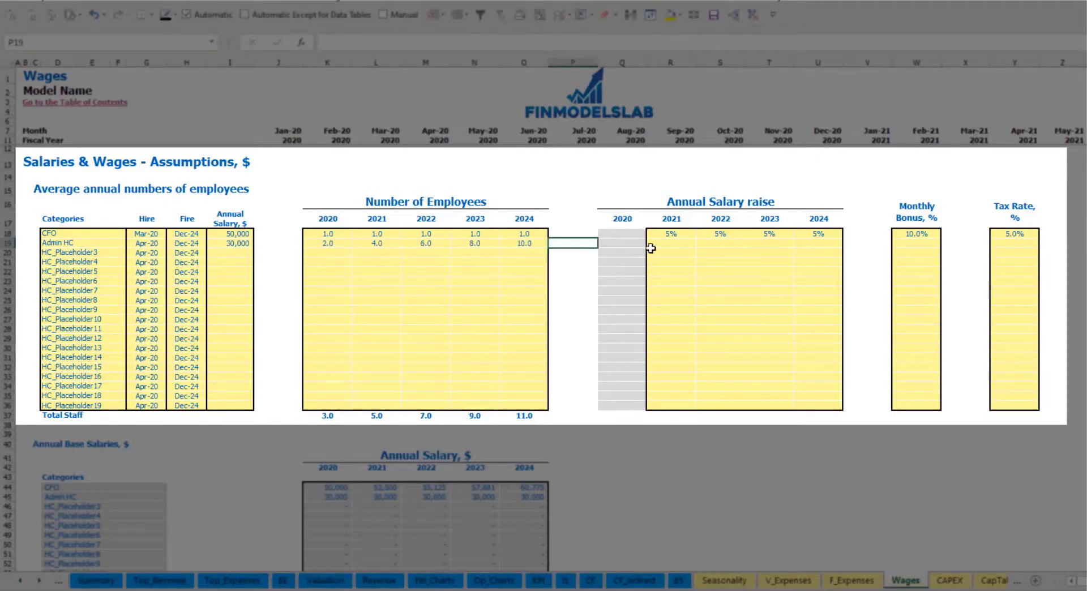
# Step: Set the Admin HC annual salary raise to 3% for 2021 through 2024
pyautogui.click(669, 242)
pyautogui.write('3')
pyautogui.hotkey('ctrl', 'Return')
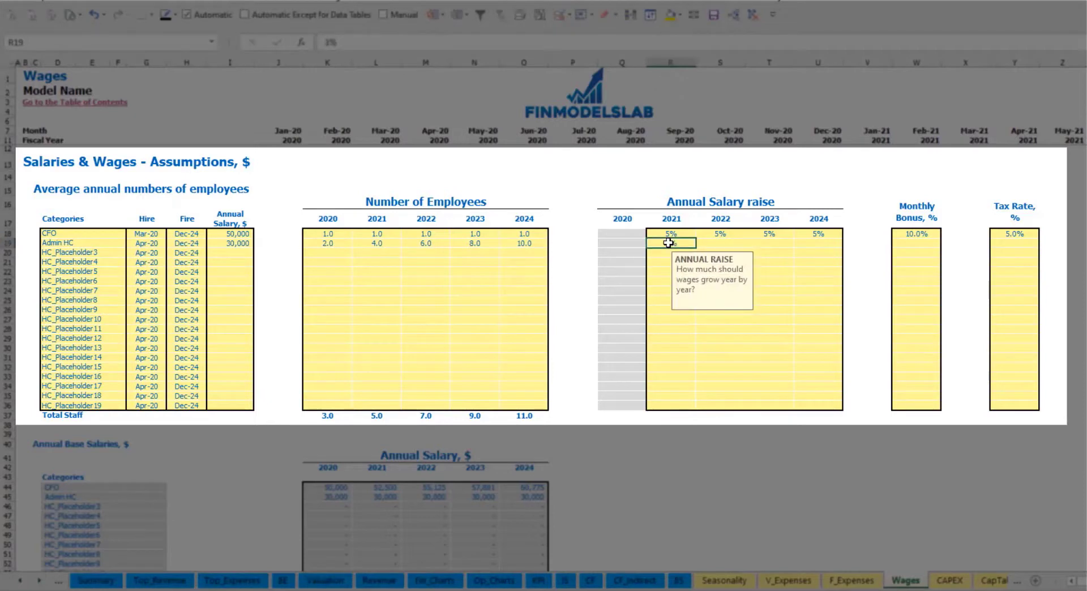
pyautogui.hotkey('ctrl', 'c')
pyautogui.press('Right')
pyautogui.hotkey('shift', 'Right')
pyautogui.hotkey('shift', 'Right')
pyautogui.hotkey('ctrl', 'v')
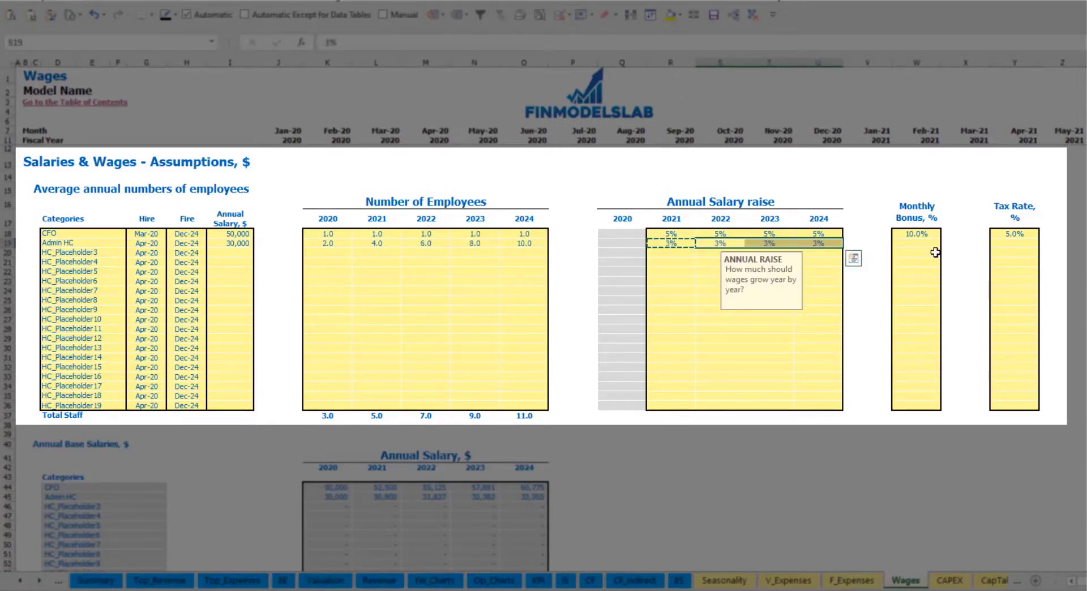
# Step: Set the Admin HC monthly bonus to 5% and tax rate to 5%
pyautogui.click(932, 246)
pyautogui.write('5')
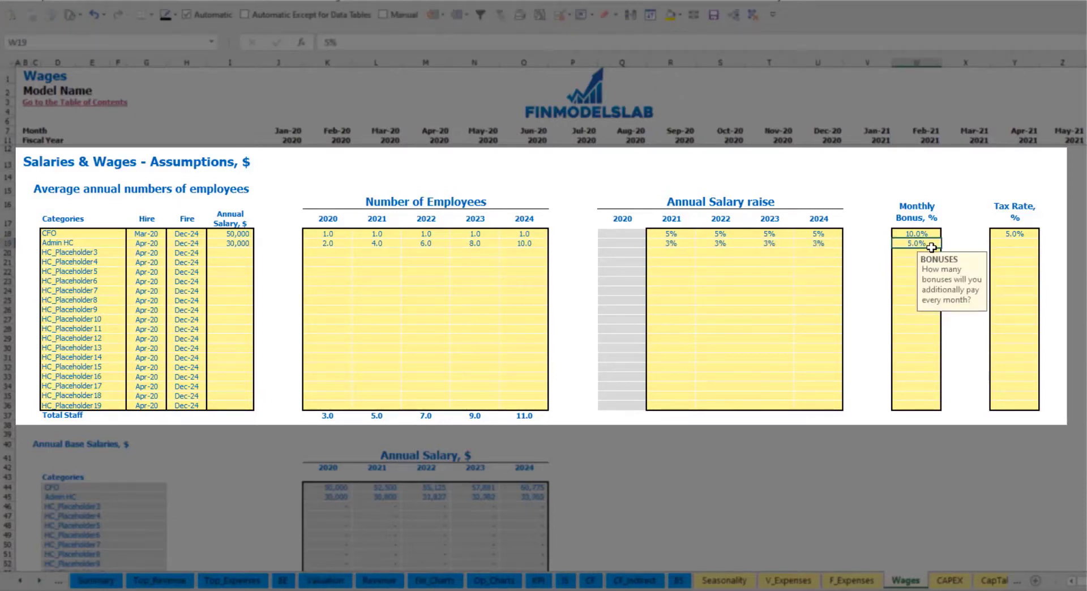
pyautogui.press('Tab')
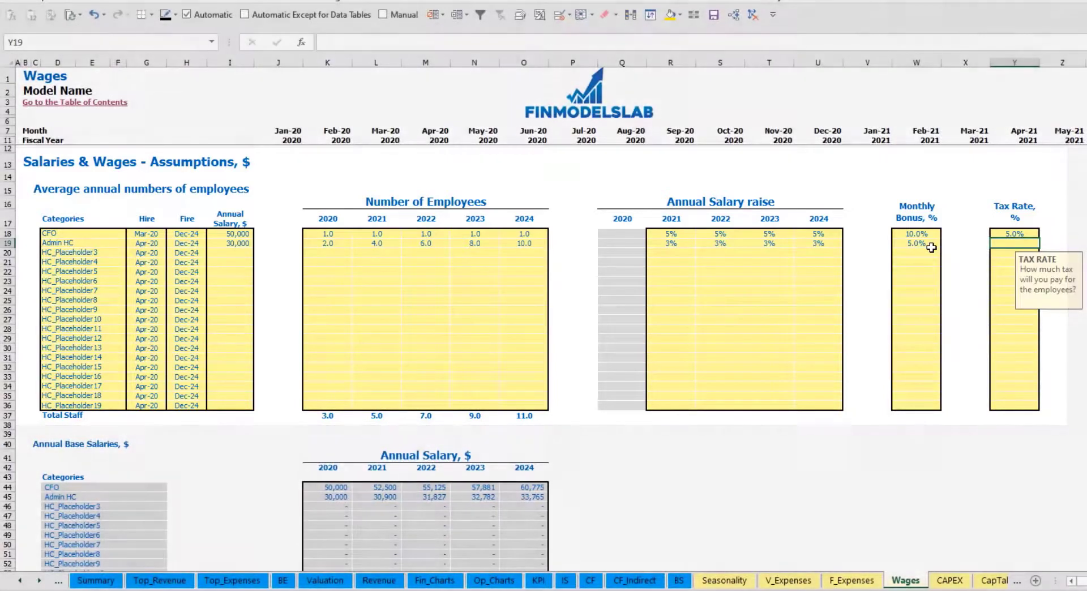
pyautogui.write('5')
pyautogui.hotkey('ctrl', 'Return')
pyautogui.press('Return')
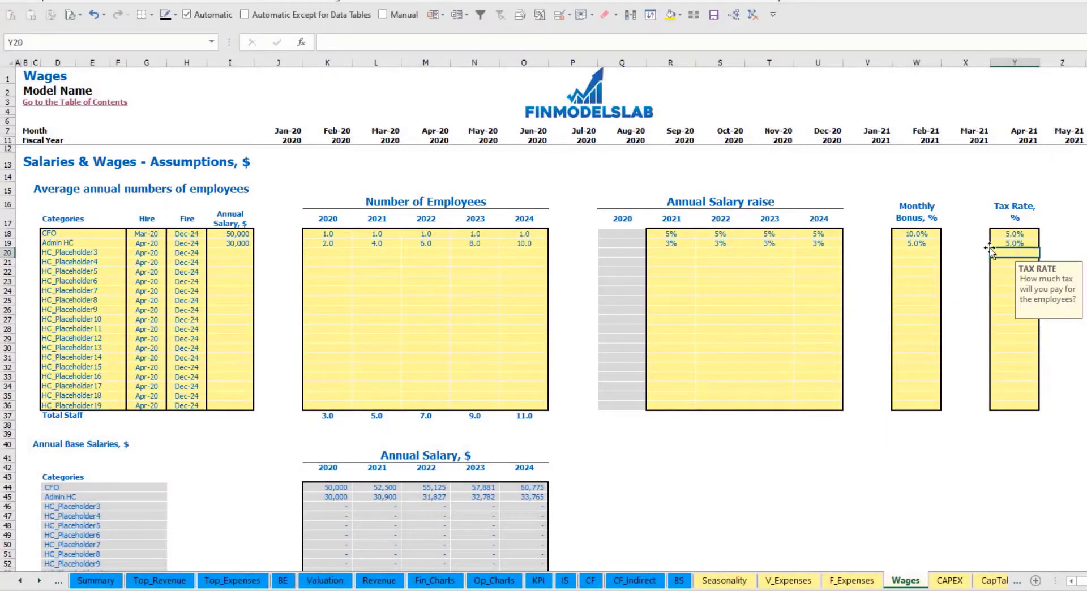
# Step: Examine the monthly Admin HC headcount in the Total Staff Numbers section from 2020 through 2024
pyautogui.scroll(-7, 415, 356)
pyautogui.scroll(-7, 415, 356)
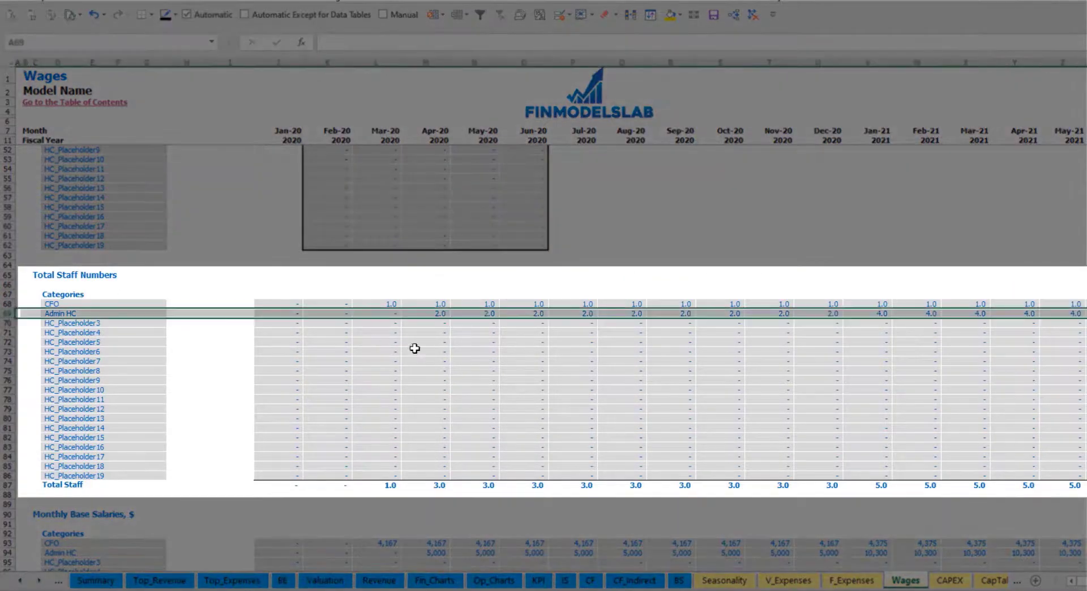
pyautogui.click(436, 313)
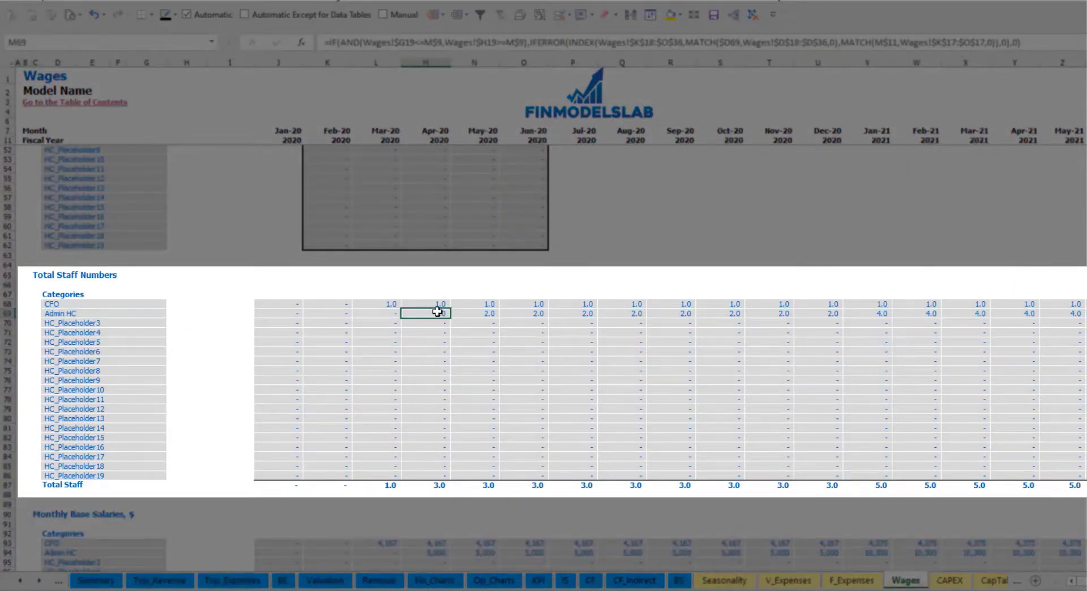
pyautogui.moveTo(437, 313); pyautogui.dragTo(828, 312)
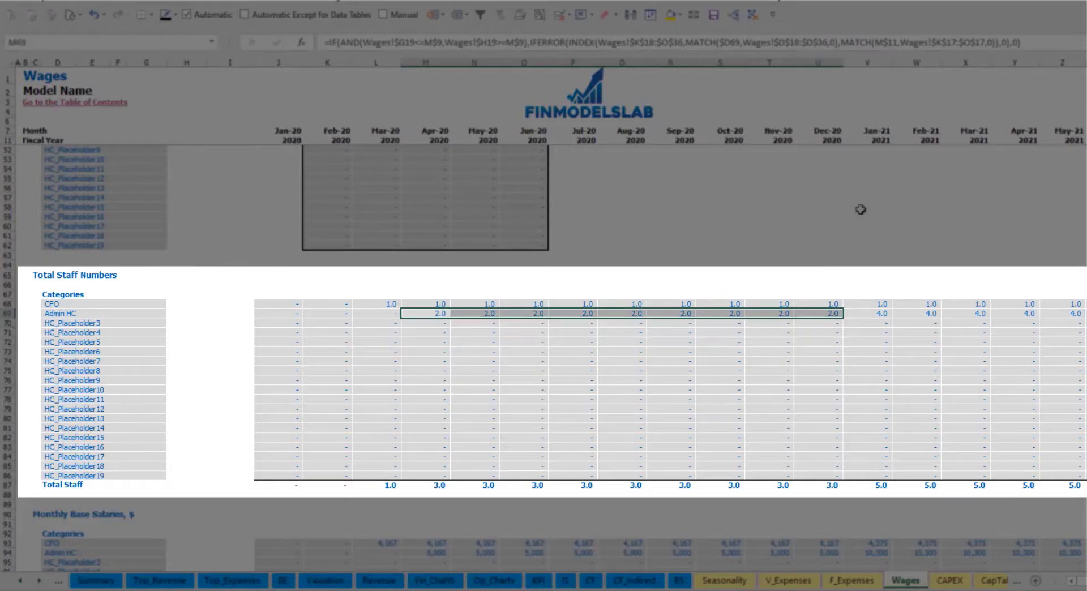
pyautogui.click(884, 313)
pyautogui.moveTo(885, 313); pyautogui.dragTo(1079, 313)
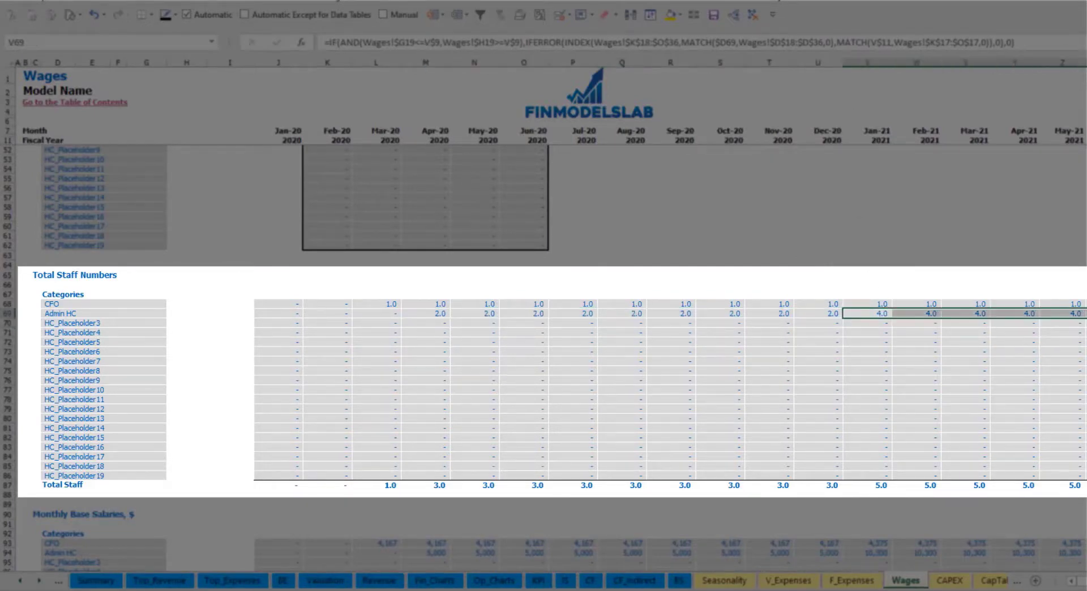
pyautogui.hscroll(8, 543, 317)
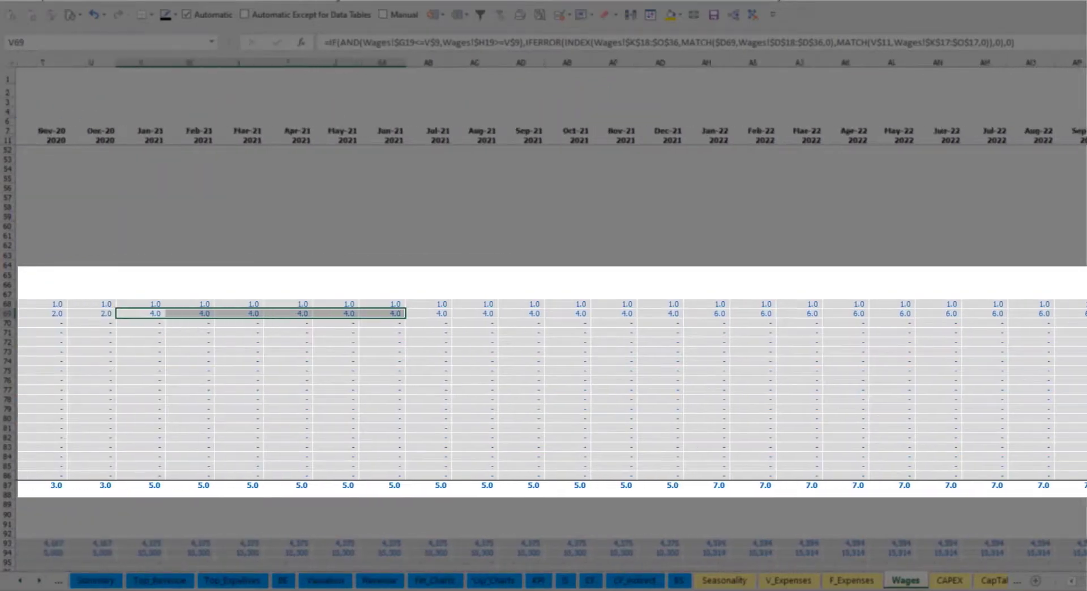
pyautogui.click(996, 313)
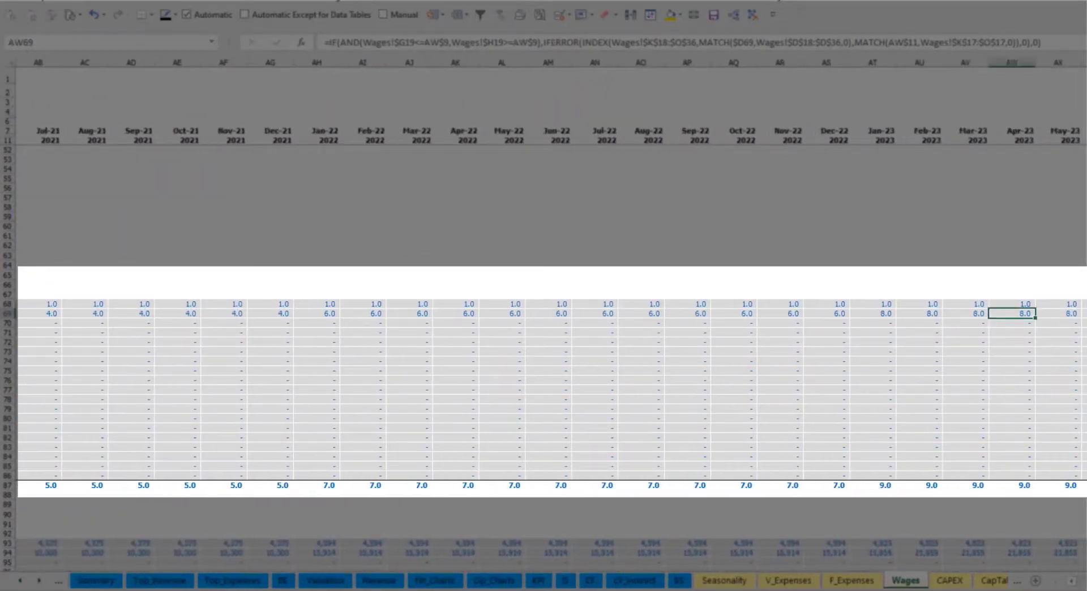
pyautogui.hscroll(5, 900, 312)
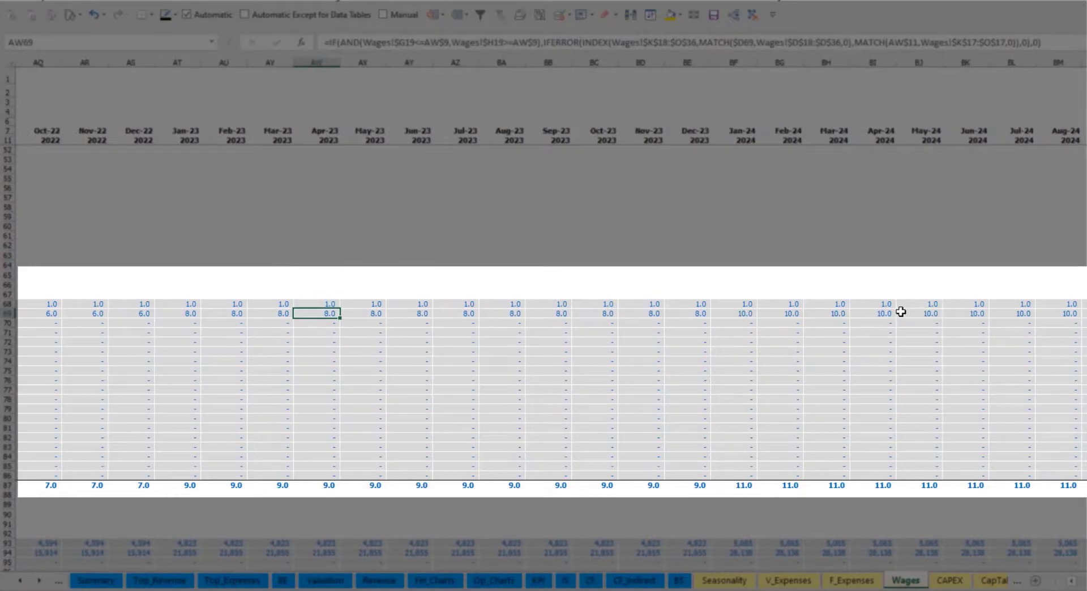
pyautogui.moveTo(1085, 581); pyautogui.dragTo(1028, 584)
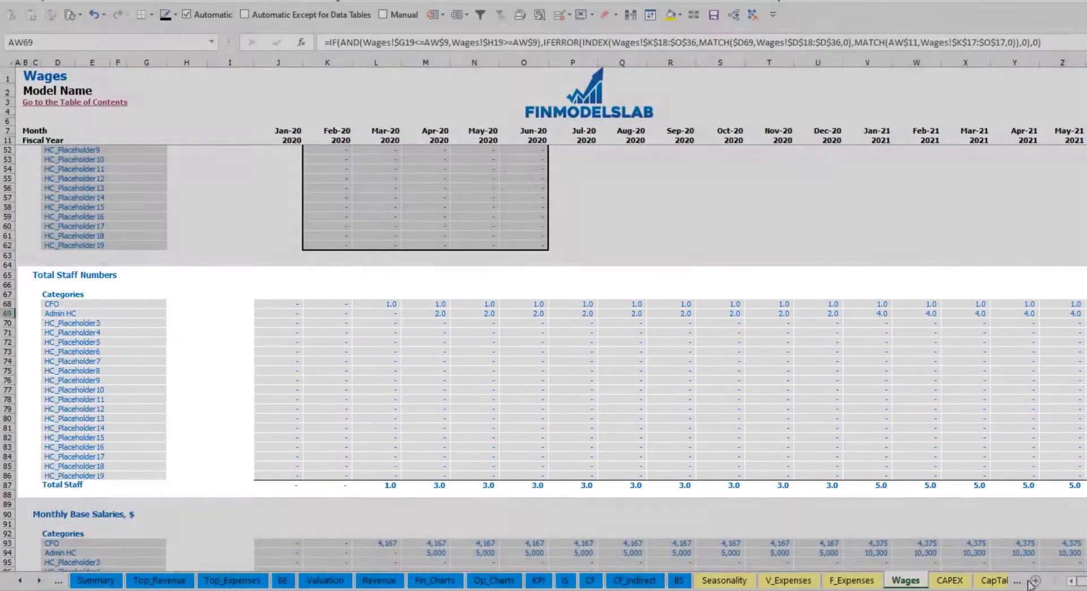
# Step: Compare the Admin HC monthly base salaries with its staff numbers and review the Monthly Bonus and Monthly Base Taxes sections
pyautogui.scroll(-3, 57, 481)
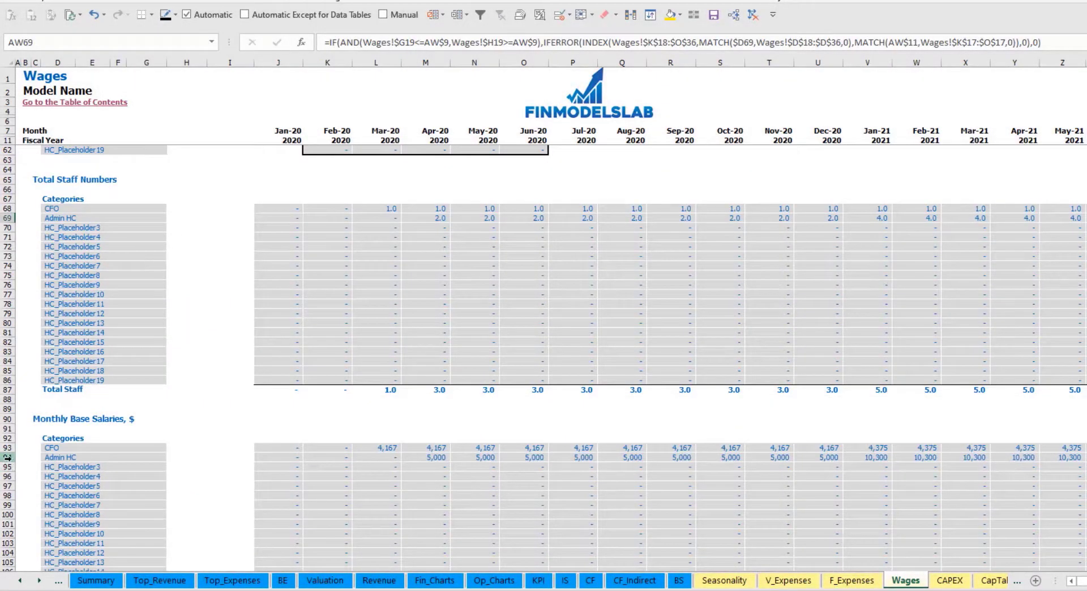
pyautogui.click(8, 457)
pyautogui.click(430, 459)
pyautogui.click(436, 218)
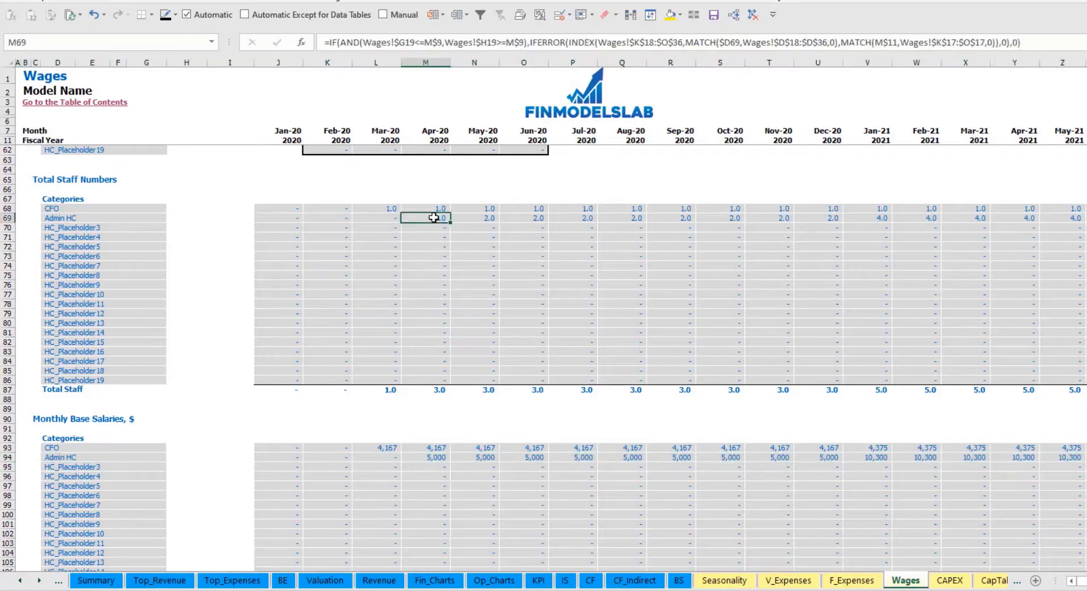
pyautogui.click(1064, 218)
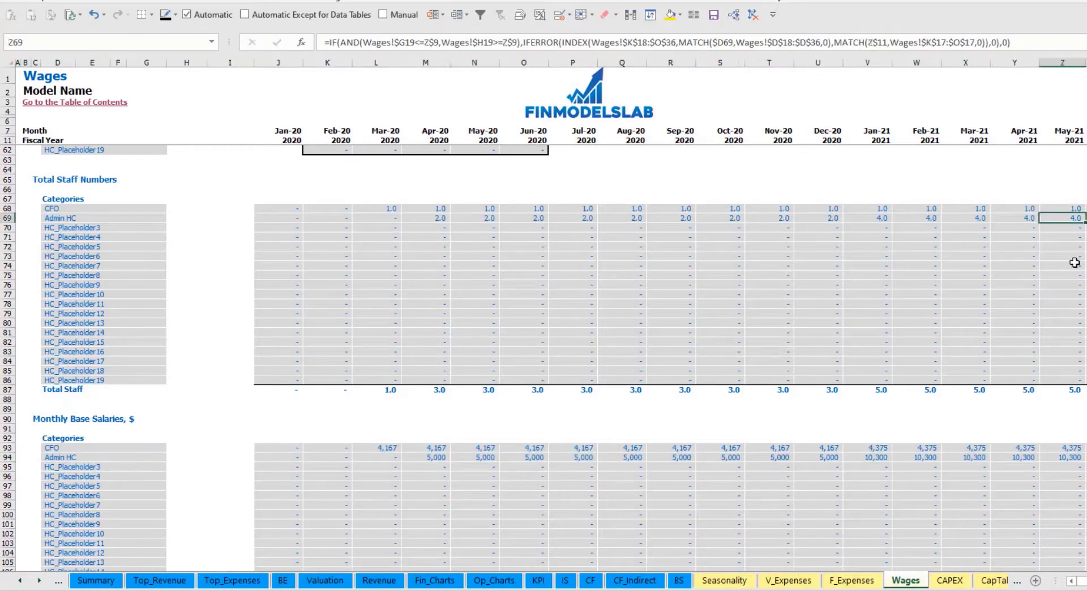
pyautogui.click(1073, 457)
pyautogui.scroll(-10, 498, 474)
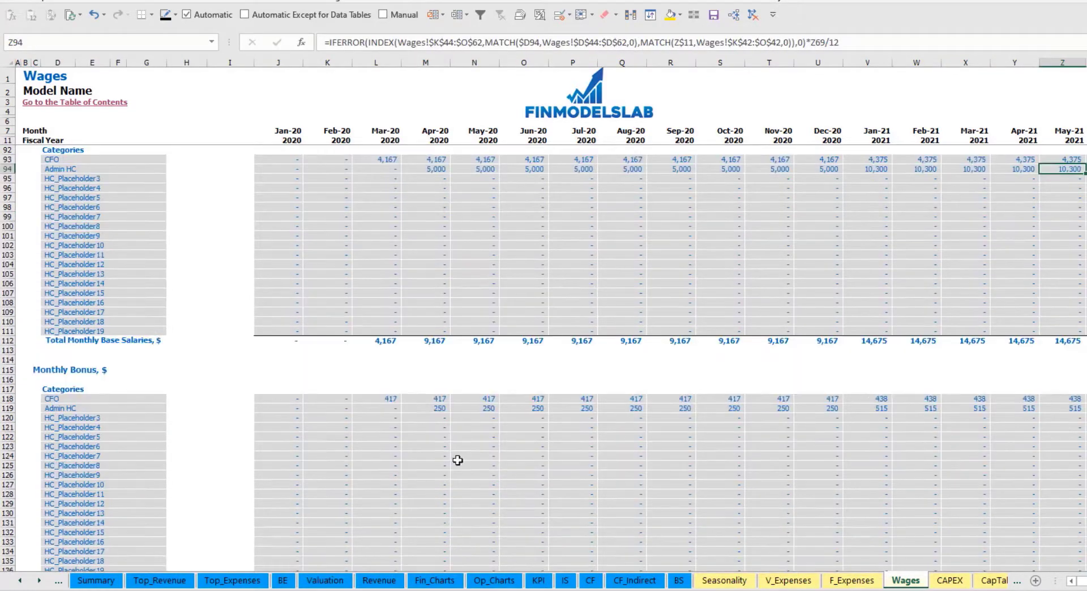
pyautogui.scroll(-10, 668, 415)
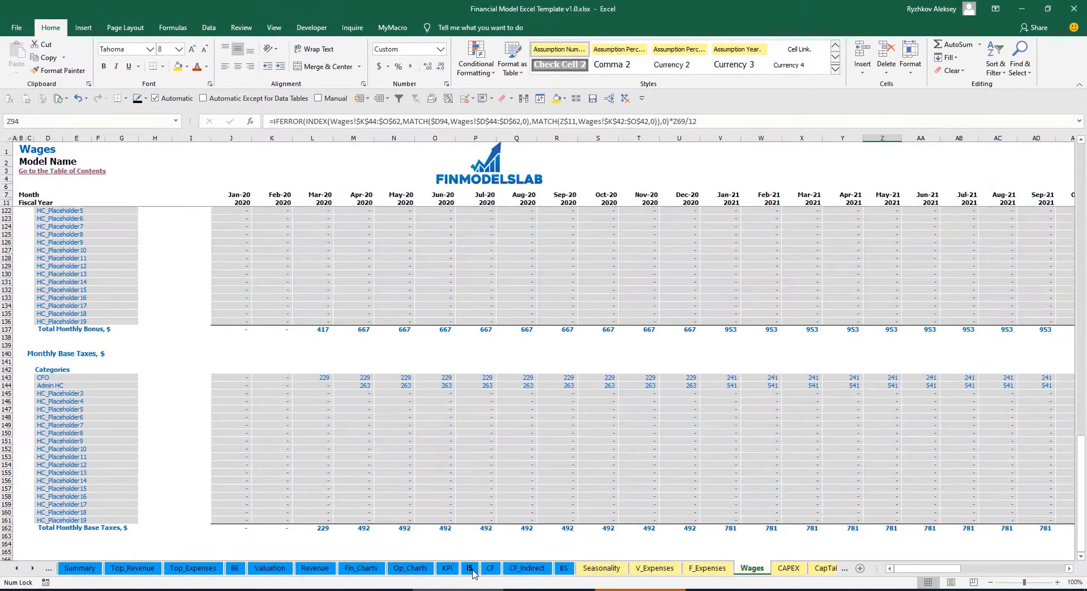
# Step: Expand the Salary and Wages group on the IS sheet and review its staff category rows
pyautogui.click(470, 569)
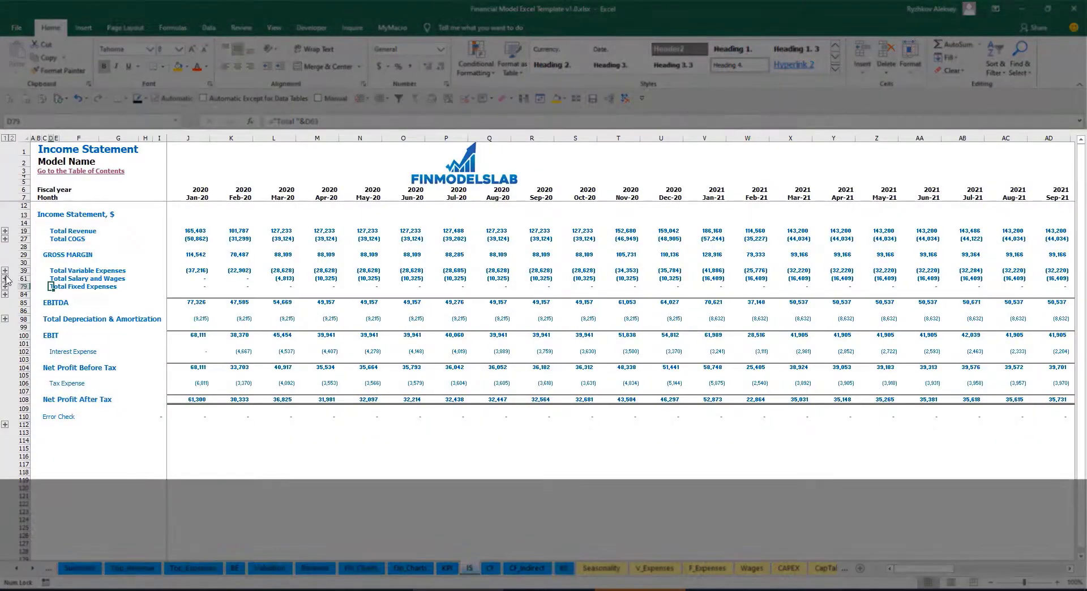
pyautogui.click(5, 278)
pyautogui.click(180, 294)
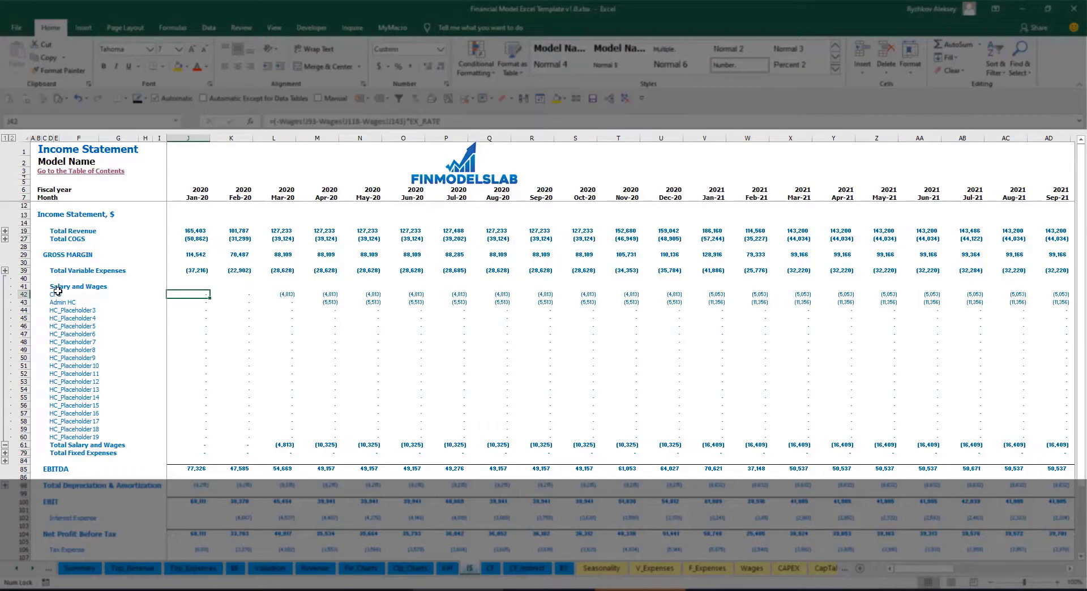
pyautogui.moveTo(58, 291); pyautogui.dragTo(60, 403)
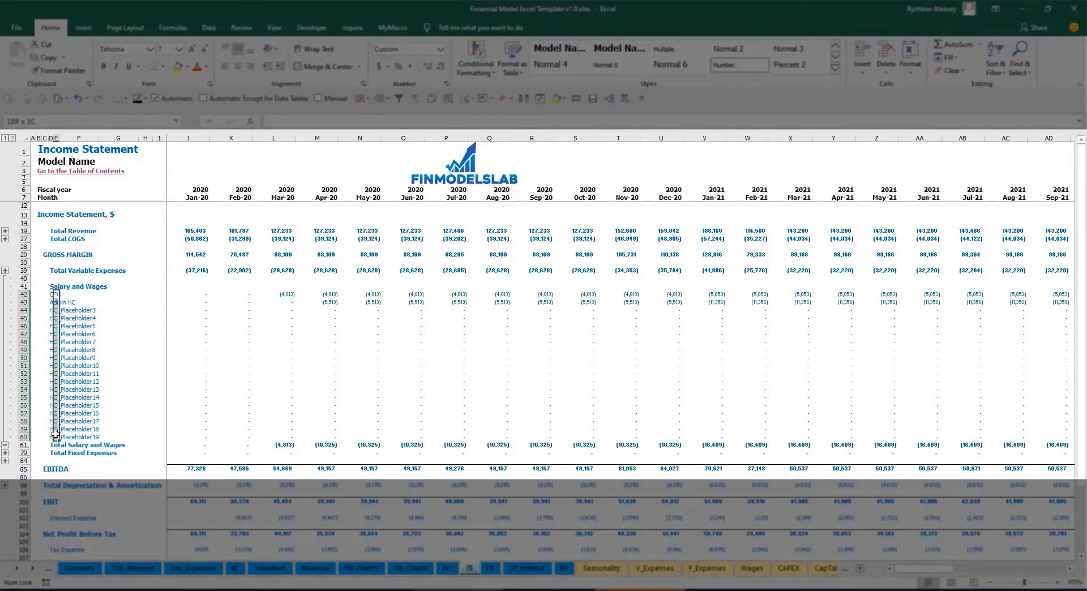
pyautogui.click(97, 301)
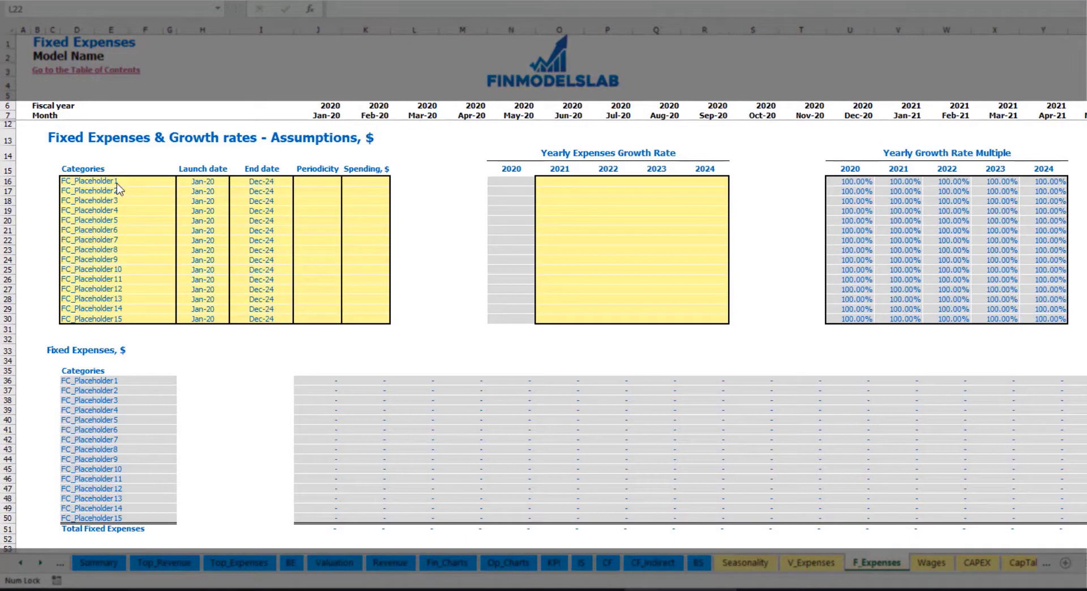
# Step: Rename the first category on the F_Expenses sheet to Utilities and set its launch date to Mar-20
pyautogui.click(118, 181)
pyautogui.write('Ut')
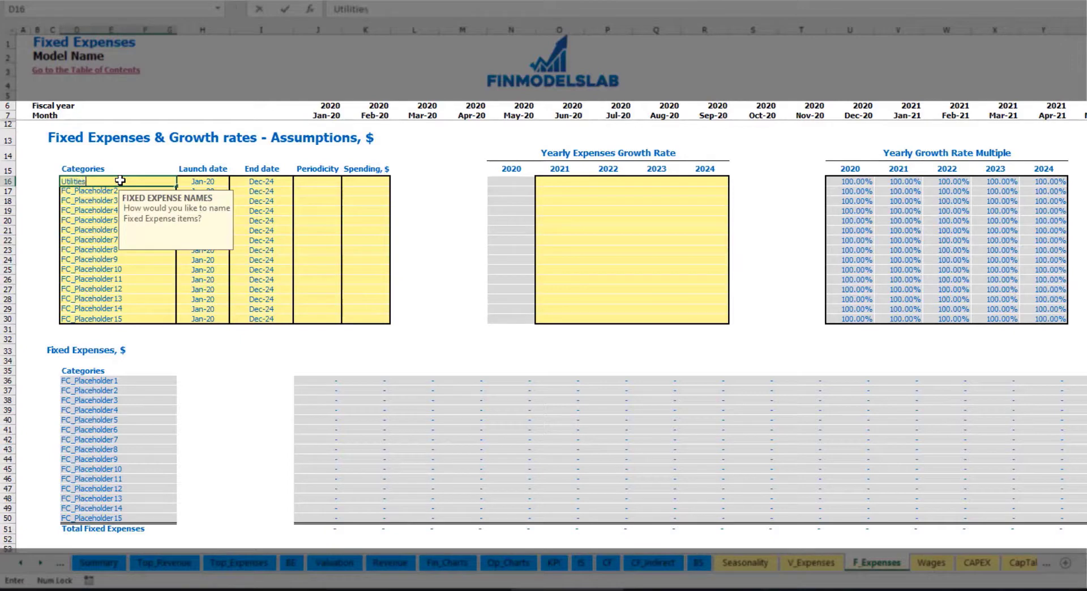
pyautogui.write('ilities')
pyautogui.press('Return')
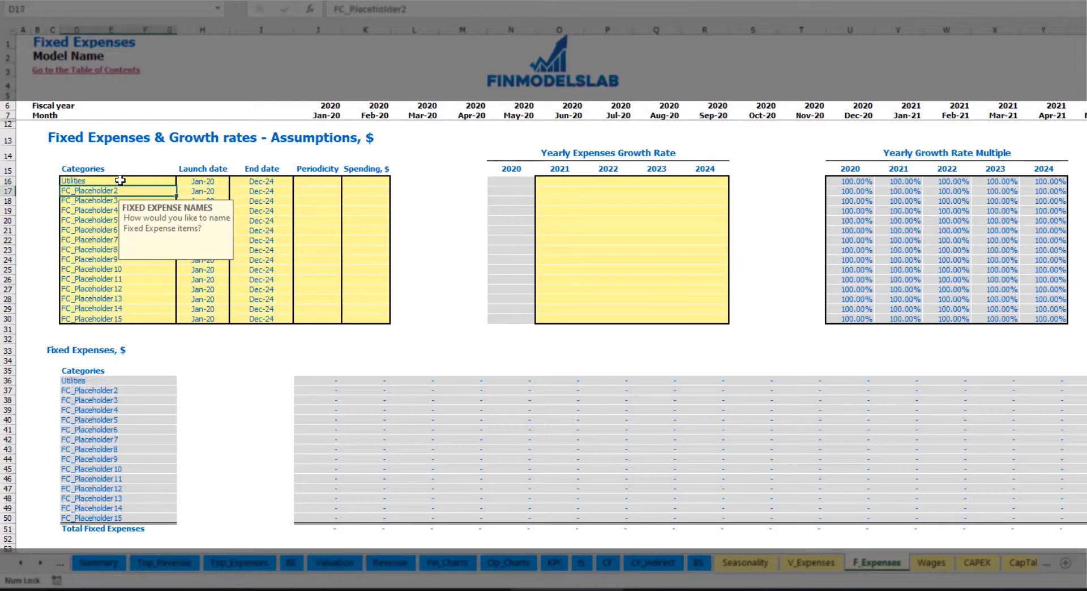
pyautogui.click(209, 181)
pyautogui.click(234, 181)
pyautogui.click(194, 209)
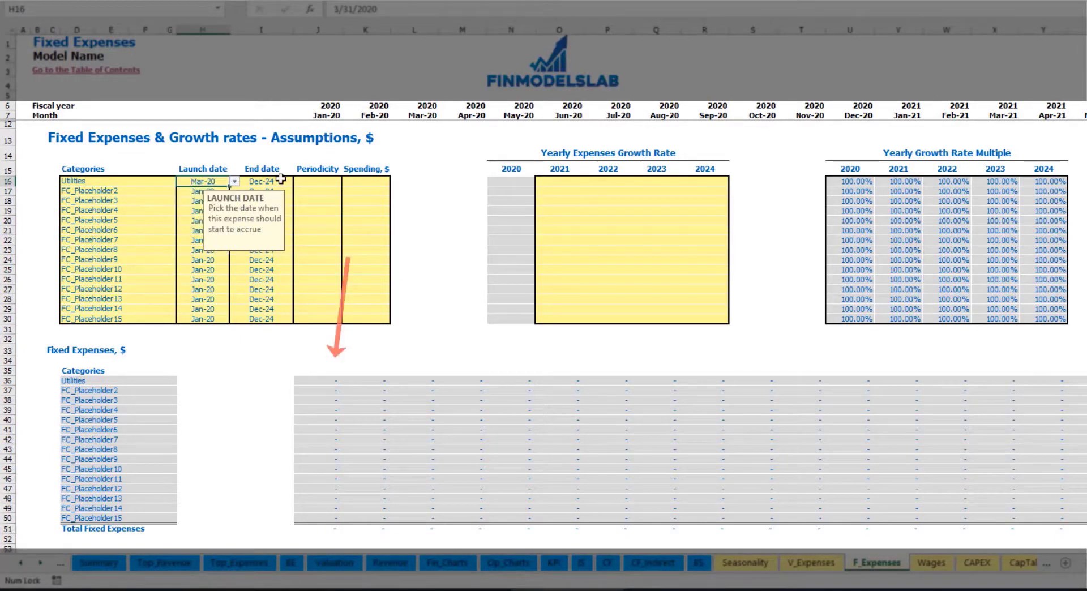
# Step: Check the Utilities end date and review the monthly timeline through to its last month
pyautogui.click(280, 181)
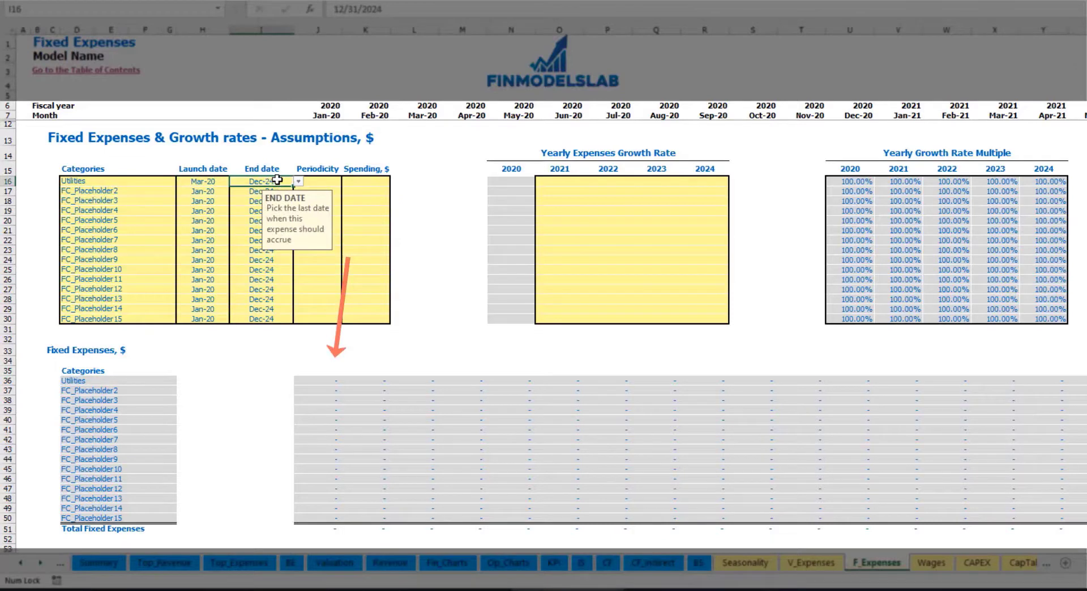
pyautogui.click(325, 116)
pyautogui.hotkey('ctrl', 'Right')
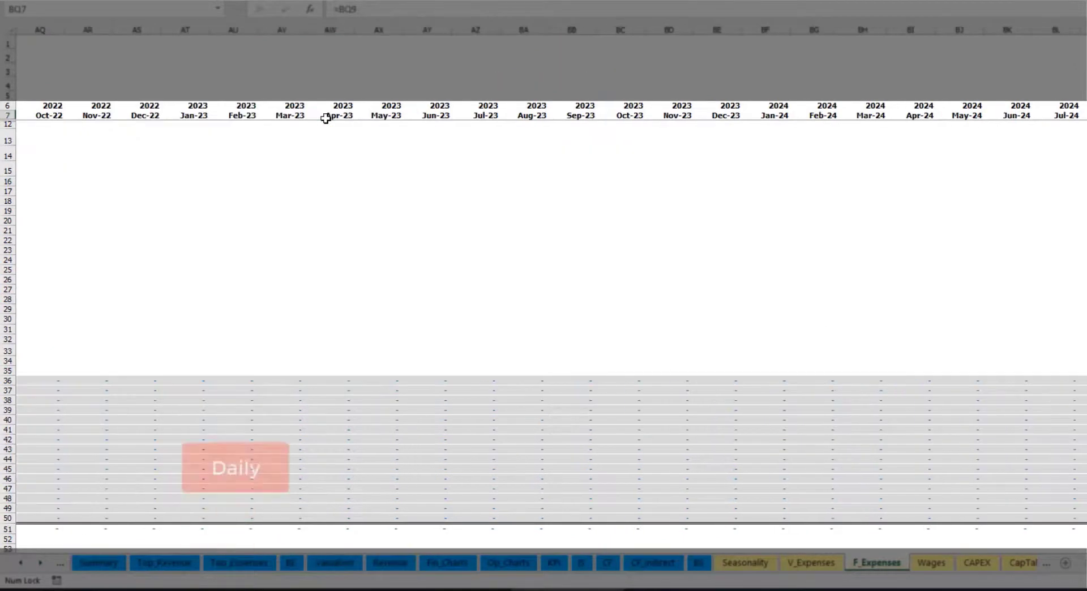
pyautogui.hotkey('ctrl', 'Left')
pyautogui.press('Left')
pyautogui.press('Left')
pyautogui.press('Left')
pyautogui.press('Left')
pyautogui.press('Left')
pyautogui.press('Left')
pyautogui.press('Left')
pyautogui.press('Left')
pyautogui.press('Left')
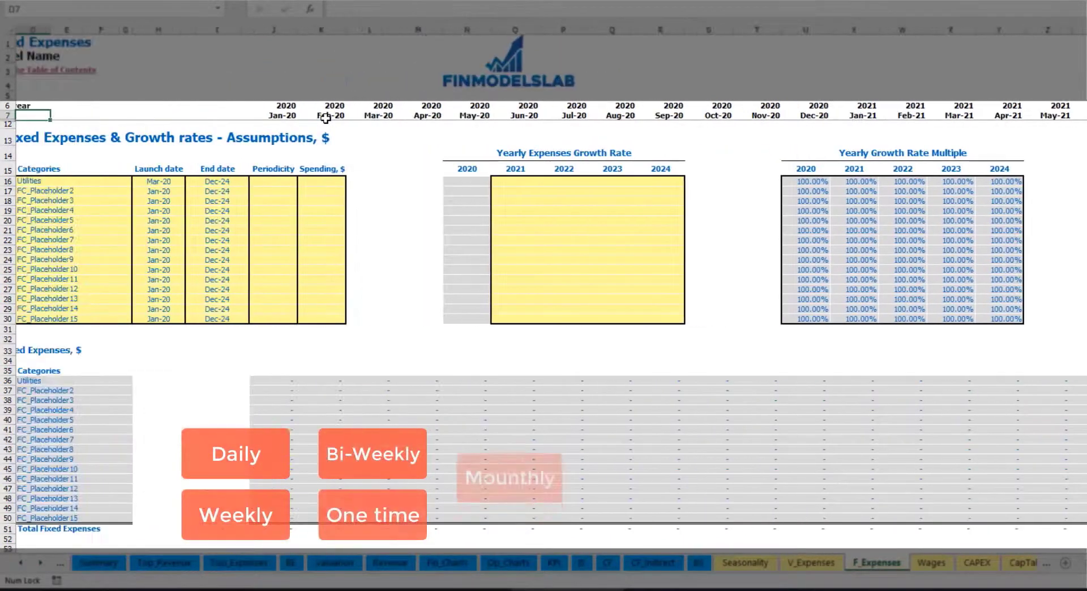
# Step: Set the Utilities expense periodicity to Daily and its spending to 50
pyautogui.click(306, 183)
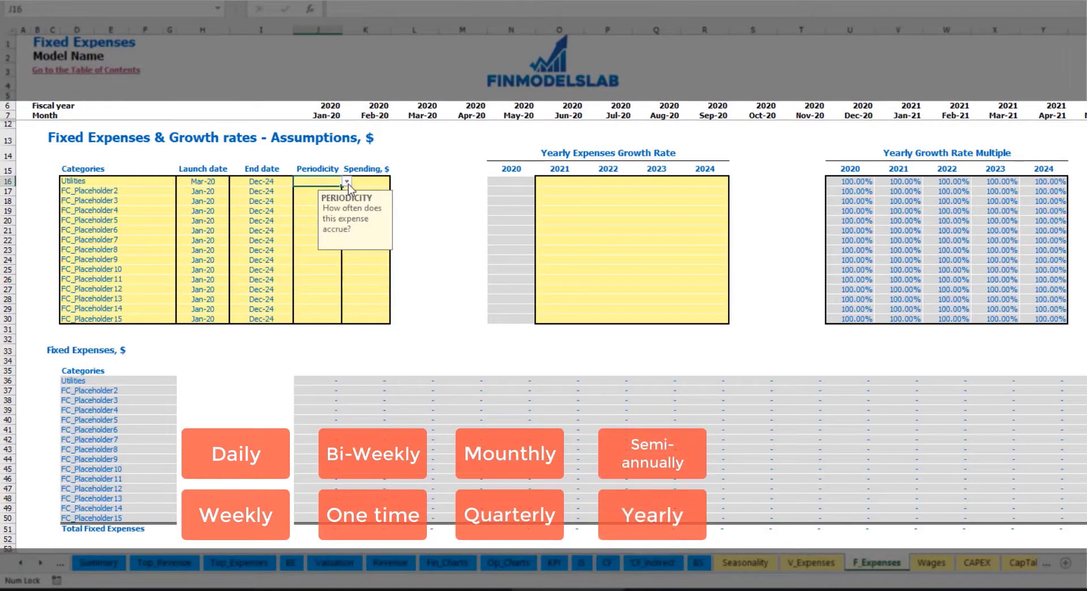
pyautogui.click(347, 181)
pyautogui.click(317, 200)
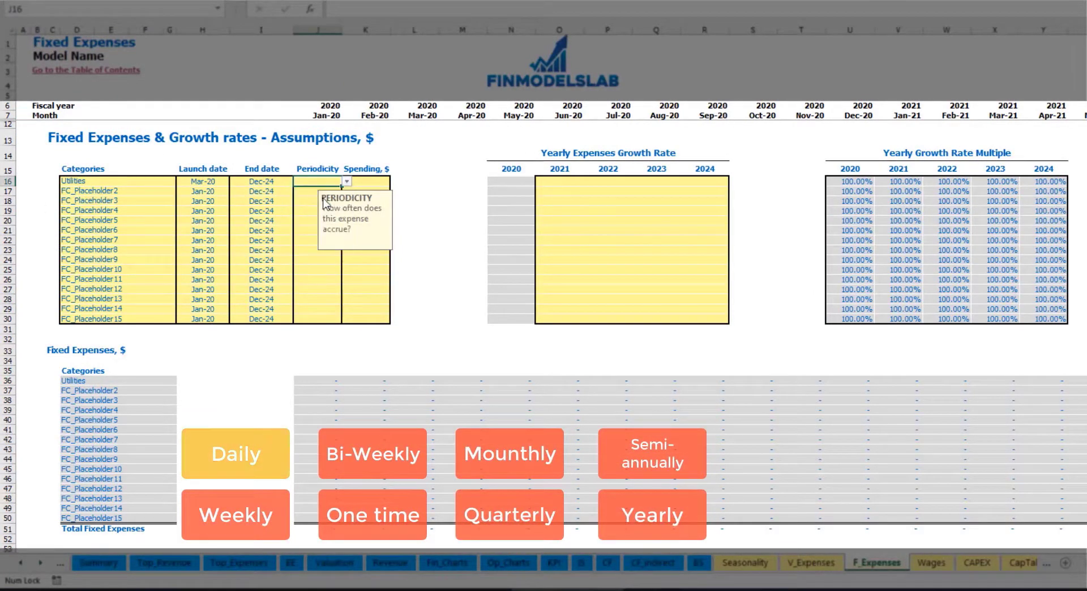
pyautogui.press('Right')
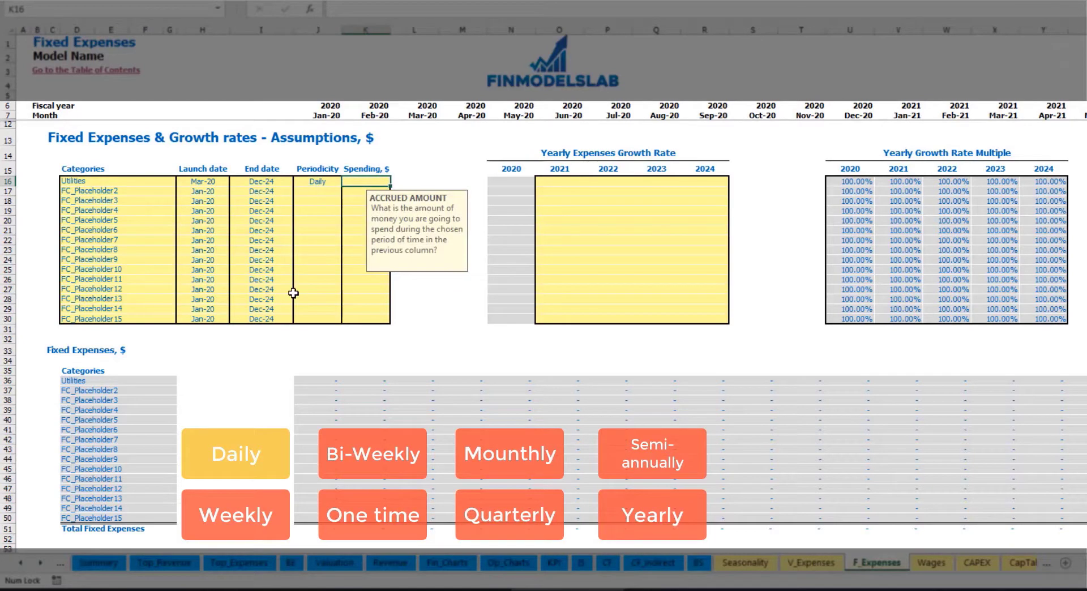
pyautogui.write('50')
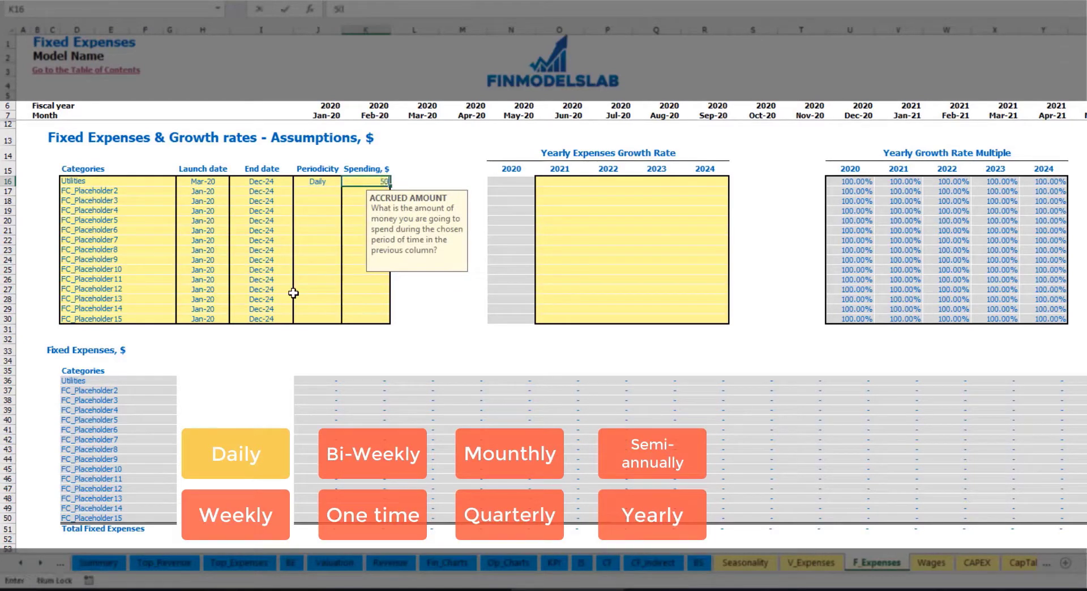
pyautogui.press('Return')
# Step: Compare the monthly Utilities amounts for March through May 2020 with the months in the timeline
pyautogui.click(422, 384)
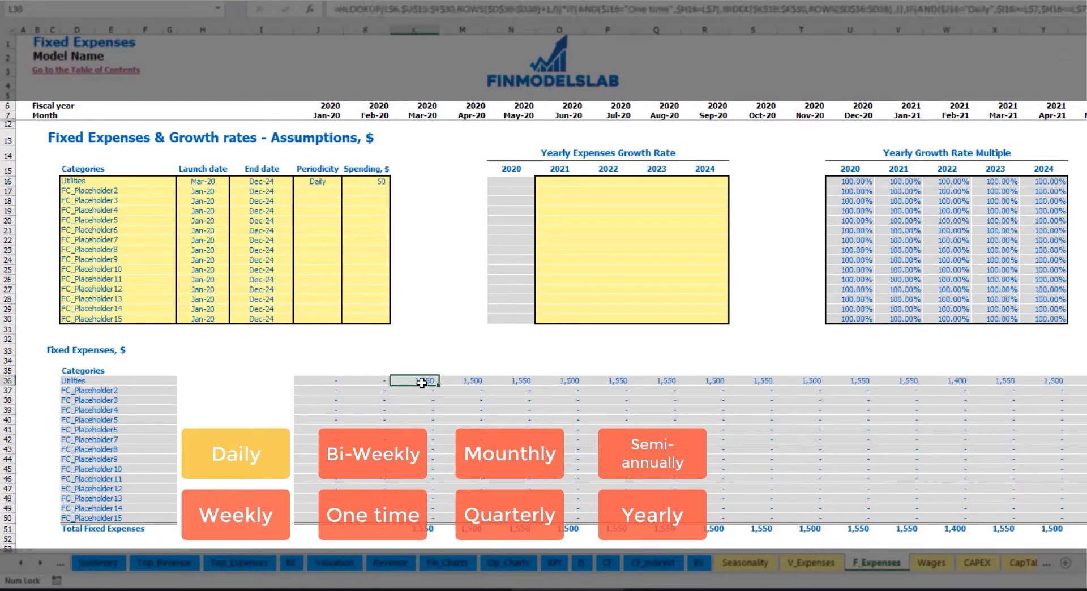
pyautogui.click(474, 381)
pyautogui.click(527, 381)
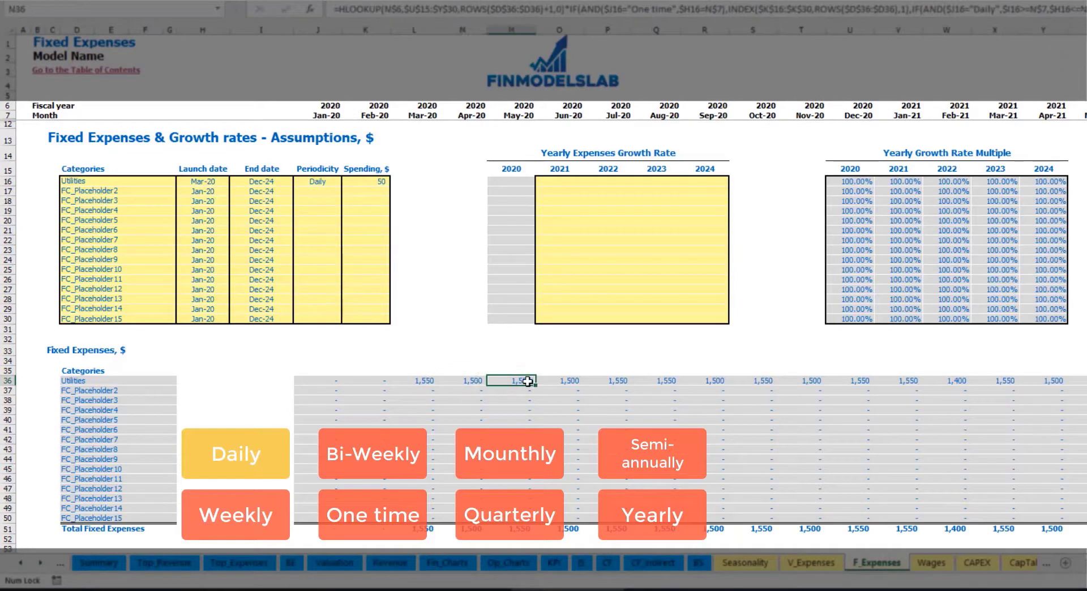
pyautogui.click(424, 381)
pyautogui.click(455, 383)
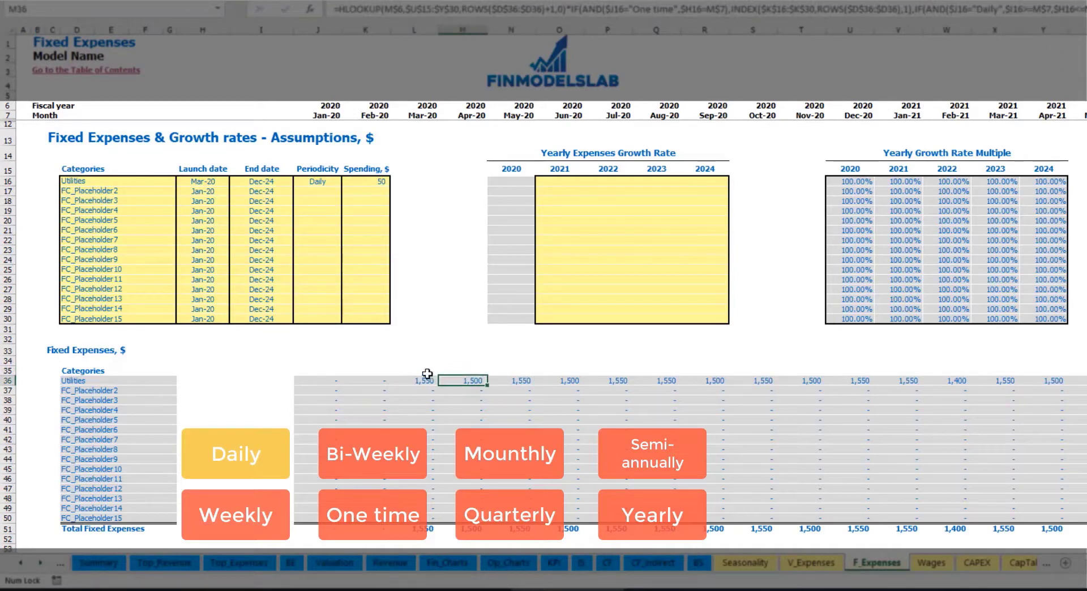
pyautogui.click(418, 113)
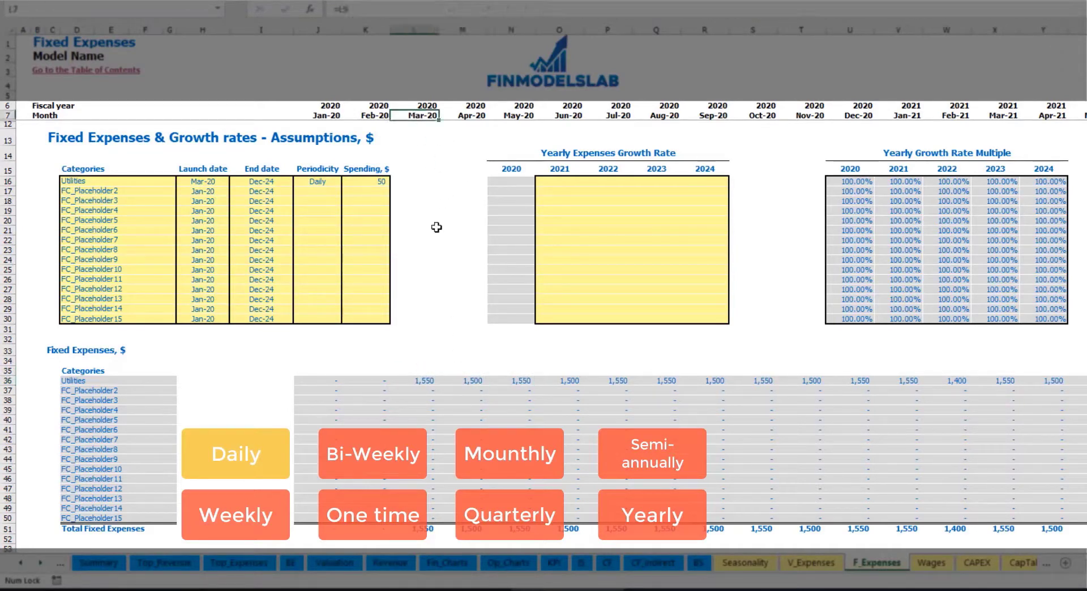
pyautogui.click(427, 381)
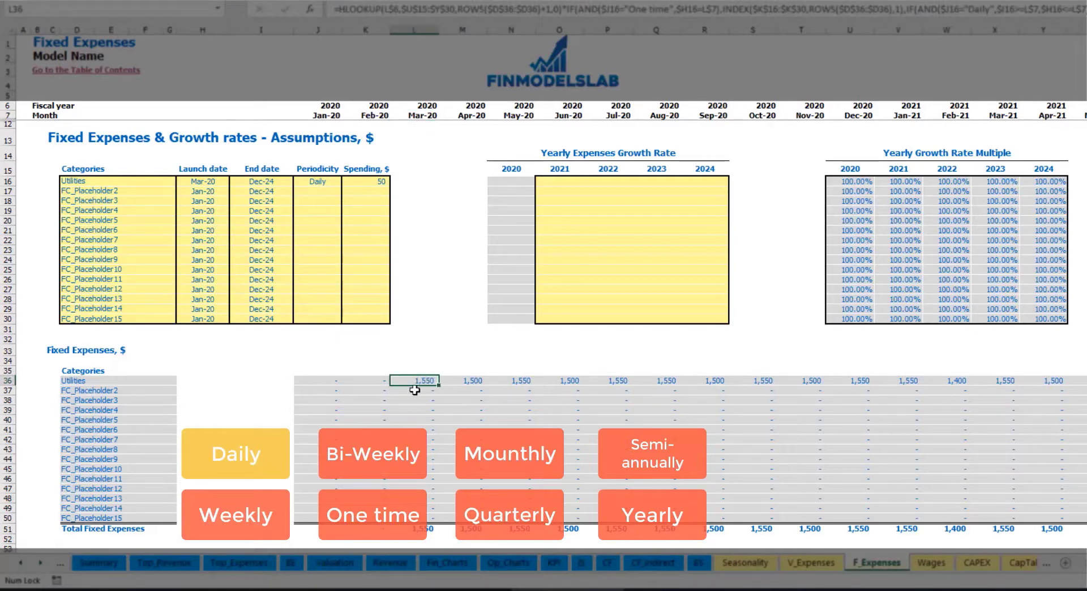
pyautogui.click(473, 381)
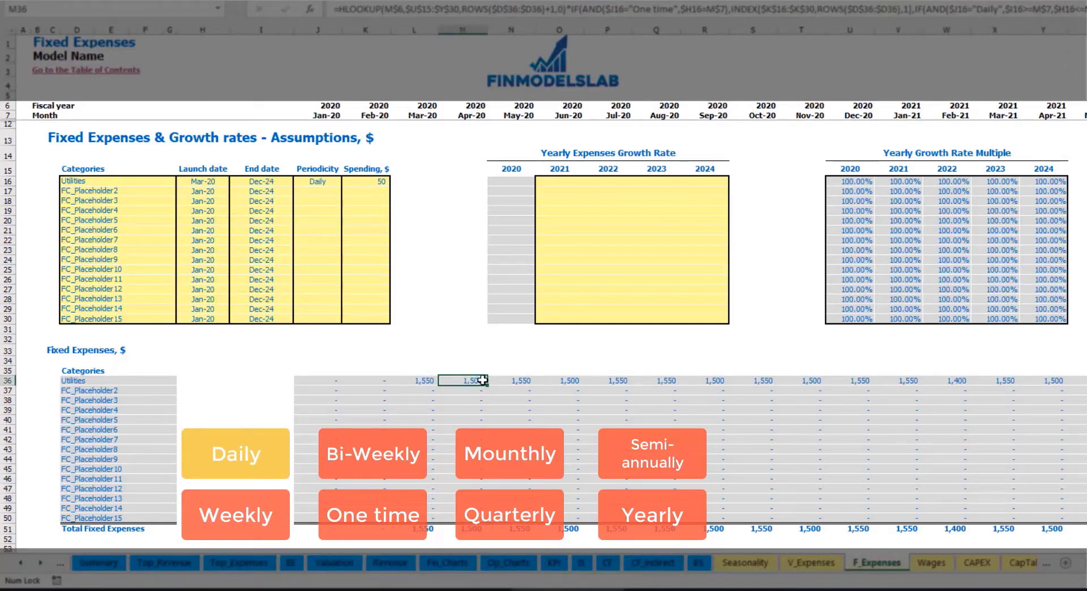
# Step: Set the Utilities yearly expenses growth rate to 5% for 2021 through 2024 and check the monthly amounts in the following years
pyautogui.click(566, 184)
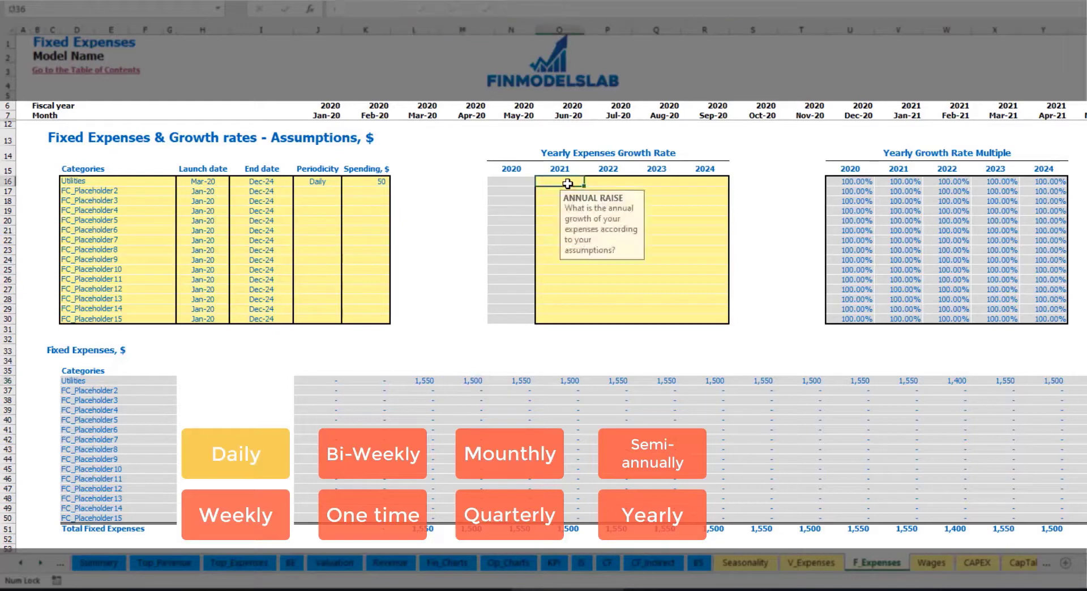
pyautogui.write('5%')
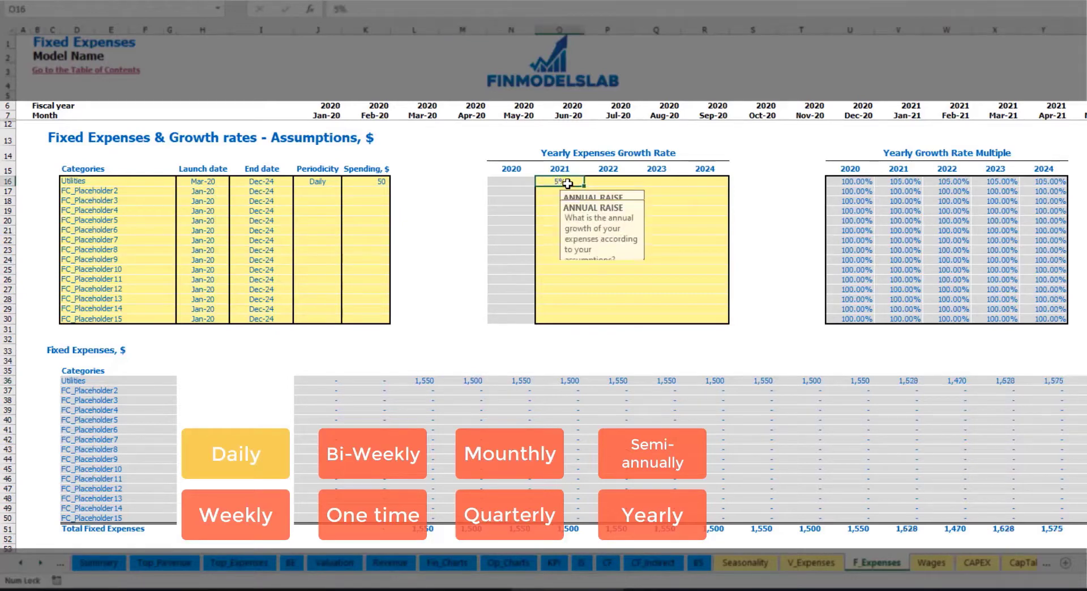
pyautogui.hotkey('ctrl', 'Return')
pyautogui.hotkey('ctrl', 'c')
pyautogui.press('Right')
pyautogui.hotkey('shift', 'Right')
pyautogui.hotkey('shift', 'Right')
pyautogui.hotkey('shift', 'Right')
pyautogui.hotkey('ctrl', 'v')
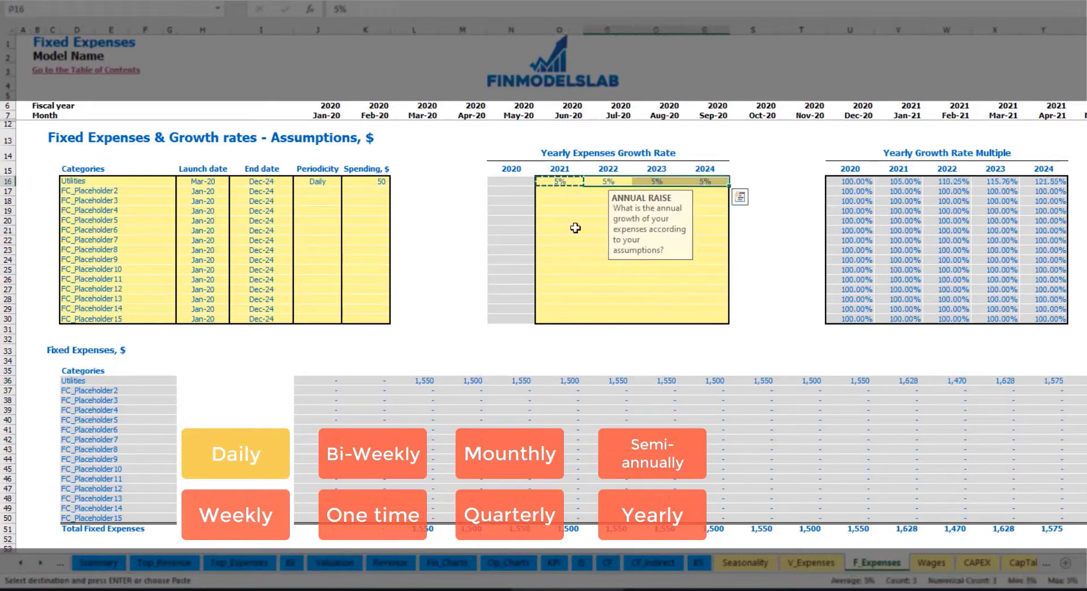
pyautogui.moveTo(566, 182); pyautogui.dragTo(704, 183)
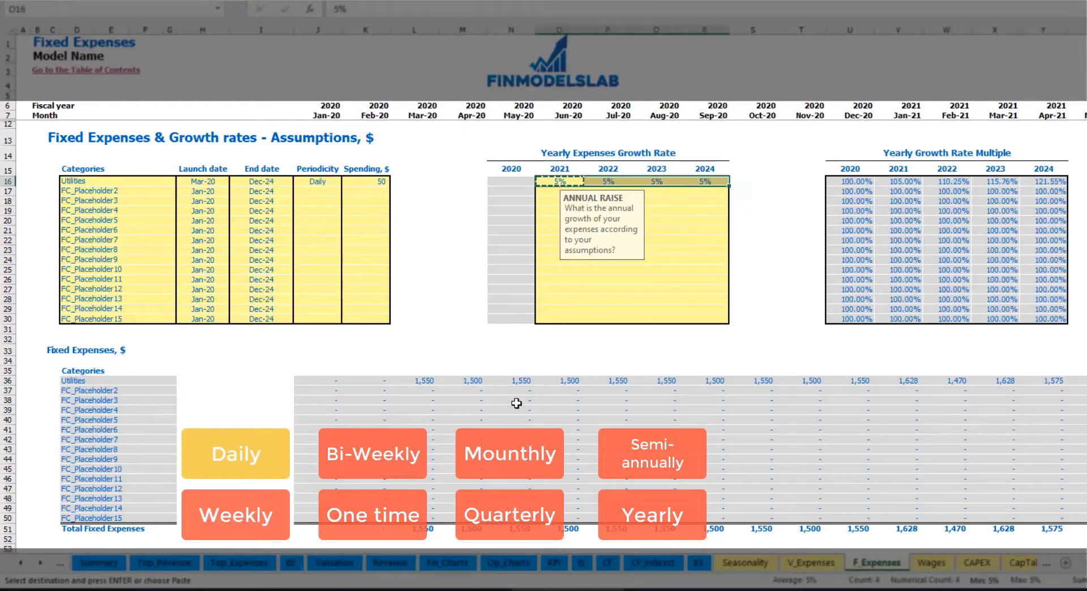
pyautogui.hscroll(10, 1007, 547)
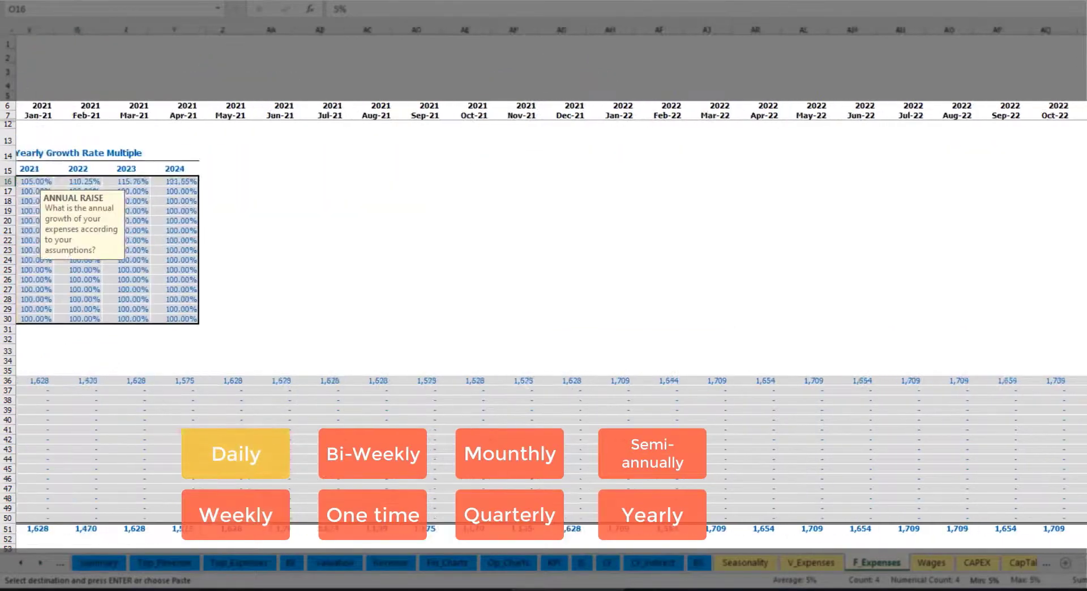
pyautogui.hscroll(-10, 1008, 547)
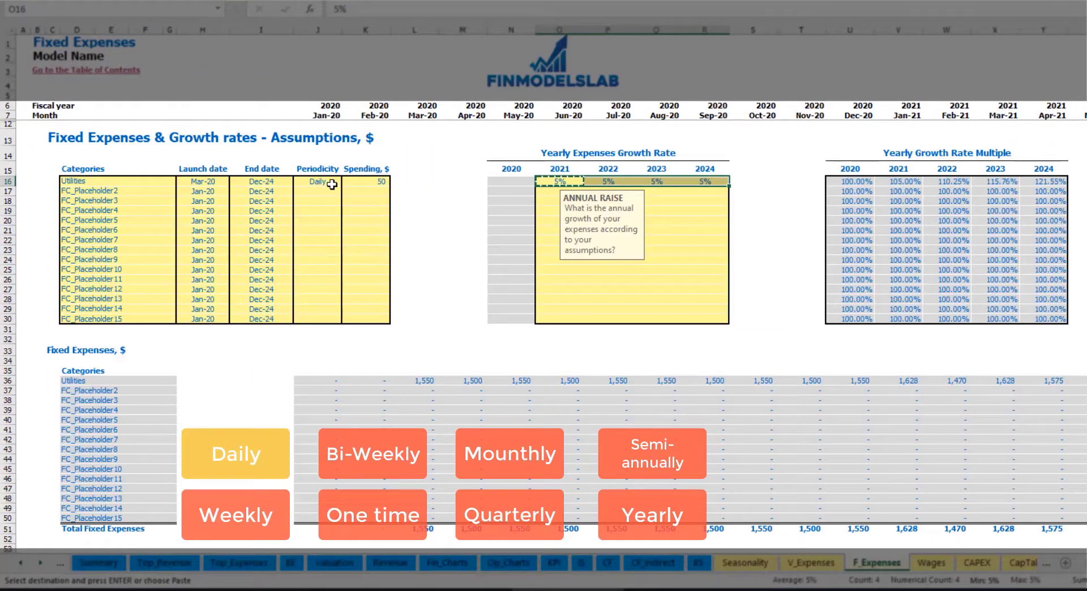
# Step: Rename the second fixed expense category to Advertising, with launch date Mar-20 and end date Aug-24
pyautogui.click(128, 190)
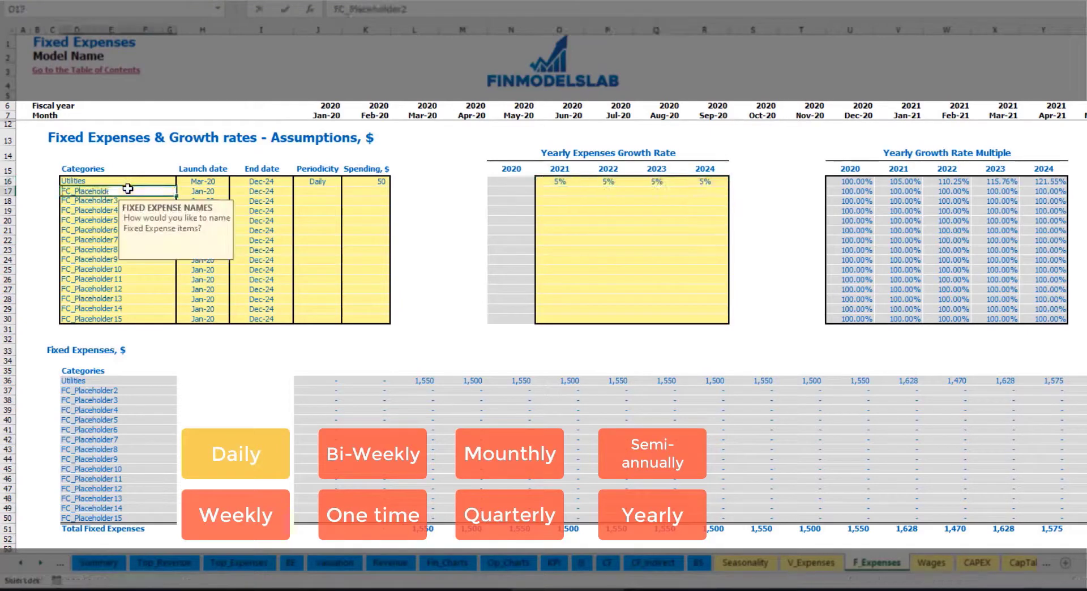
pyautogui.write('Advertising')
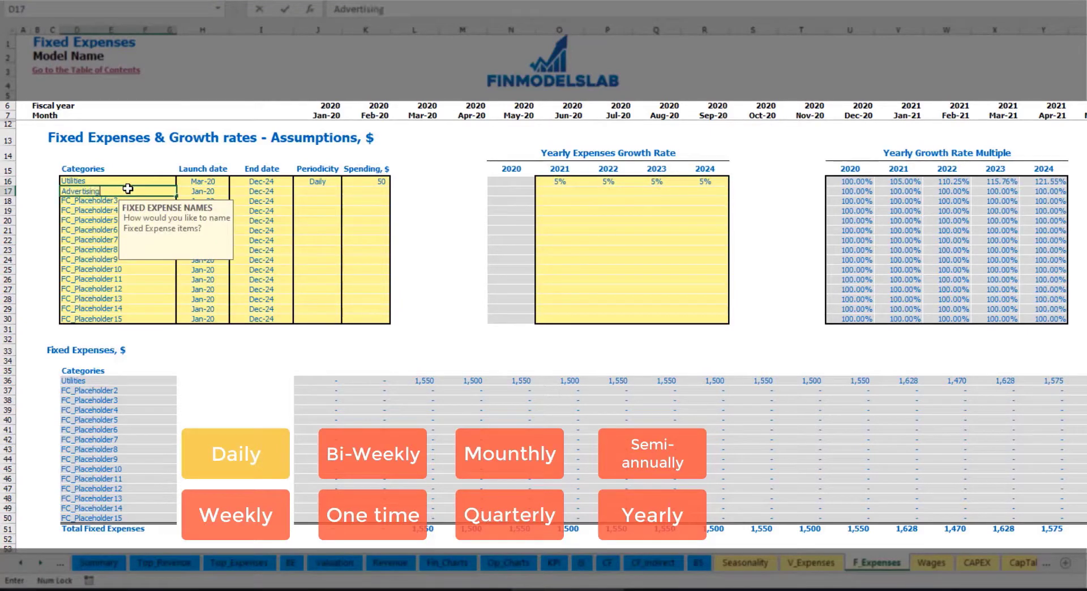
pyautogui.click(205, 192)
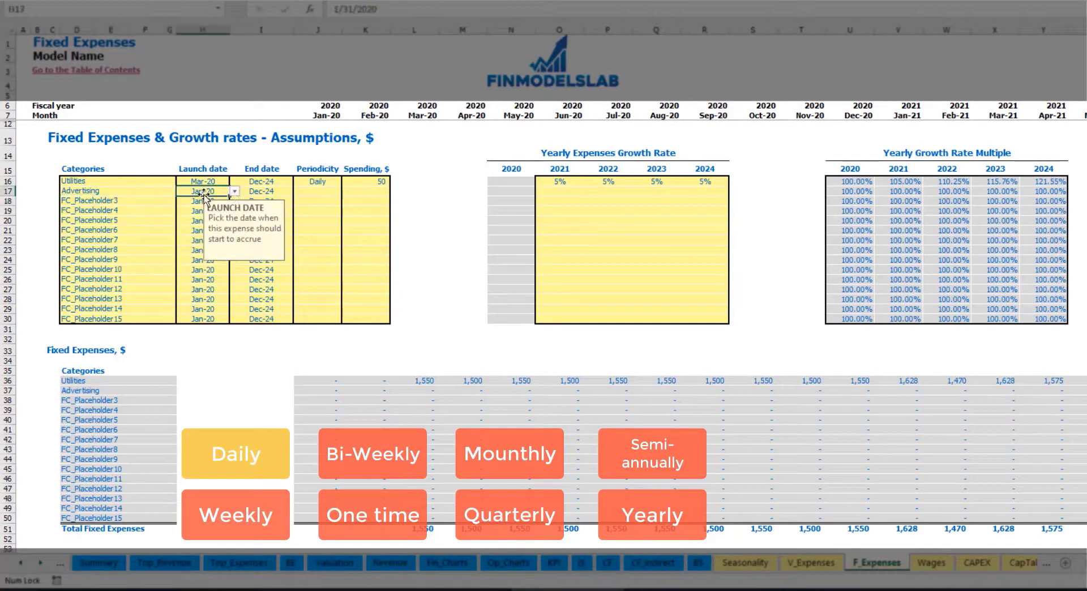
pyautogui.click(234, 191)
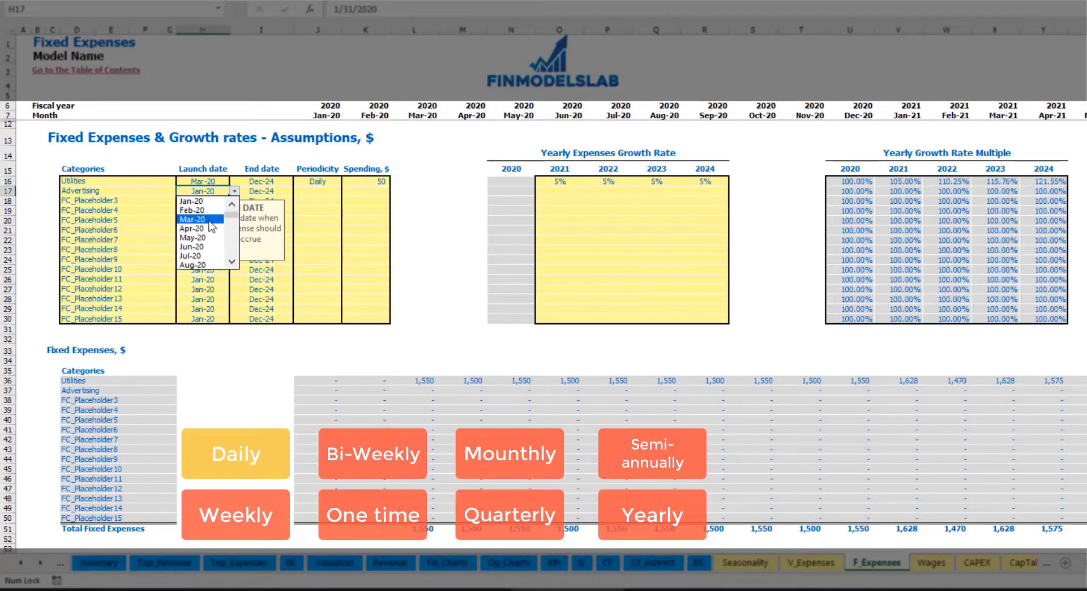
pyautogui.click(212, 217)
pyautogui.click(275, 191)
pyautogui.click(298, 191)
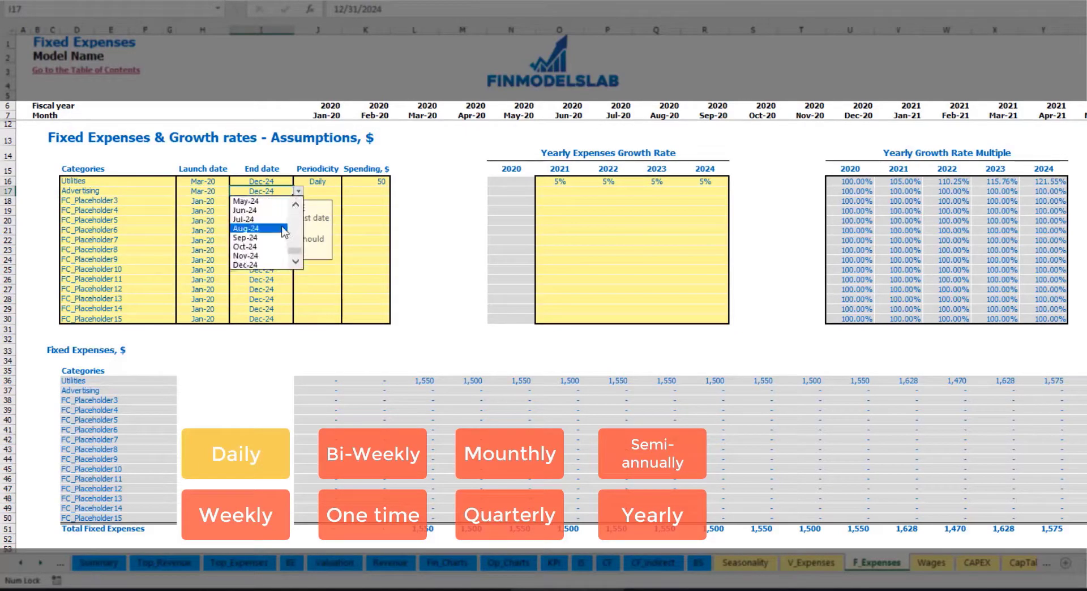
pyautogui.click(264, 229)
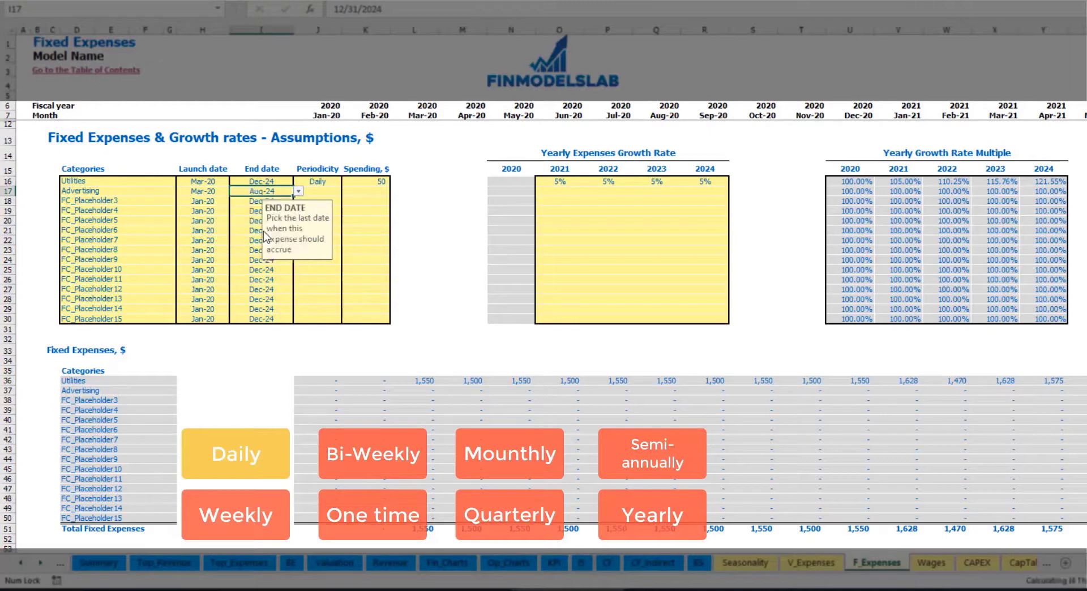
# Step: Set the Advertising expense periodicity to Weekly and its spending to 100
pyautogui.click(317, 192)
pyautogui.click(344, 192)
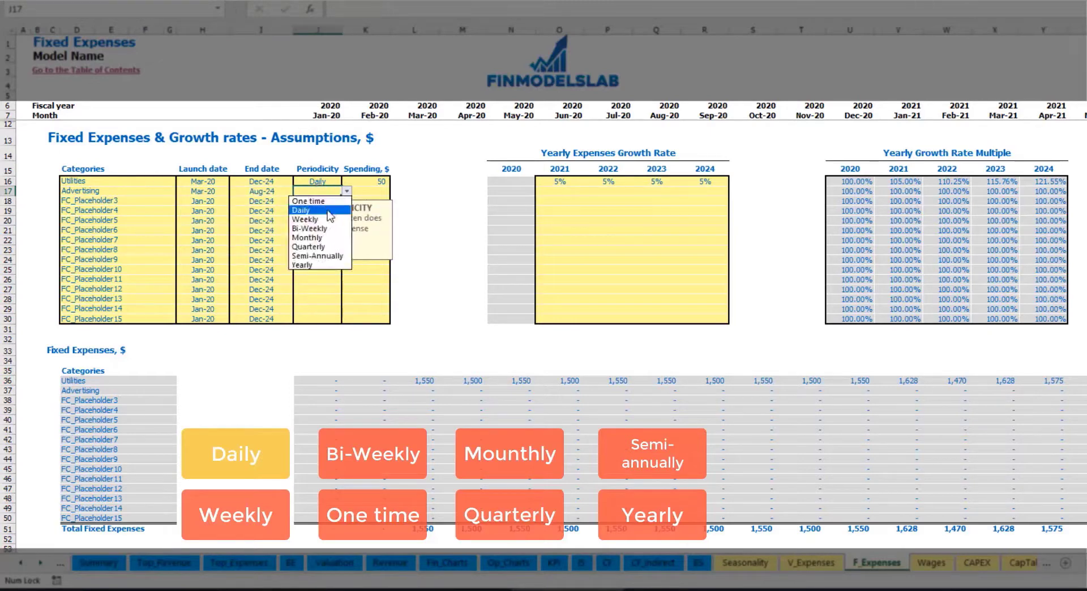
pyautogui.click(308, 215)
pyautogui.click(363, 194)
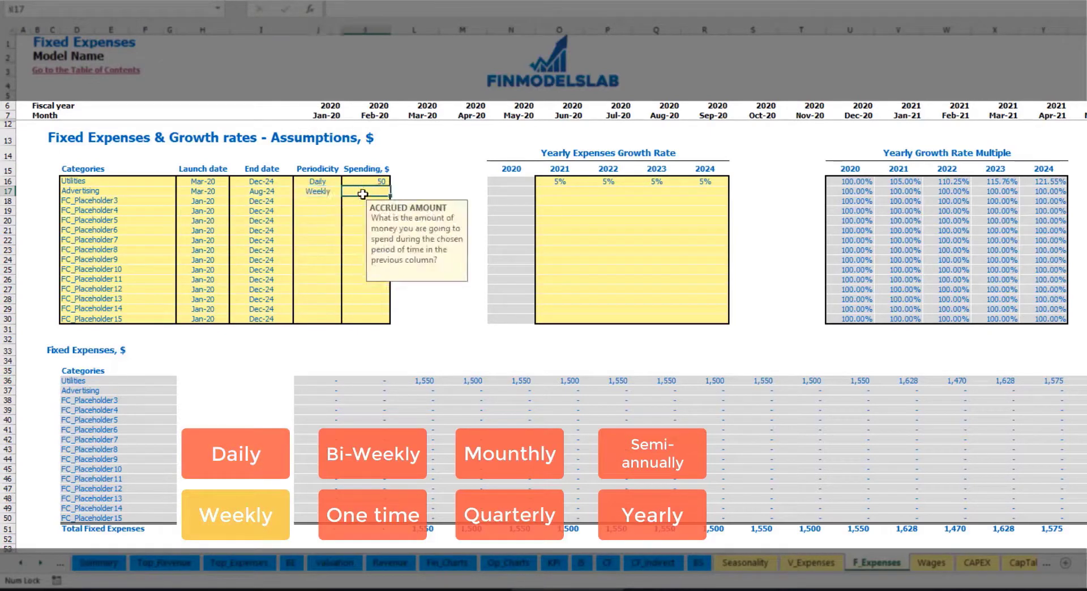
pyautogui.write('100')
pyautogui.press('Return')
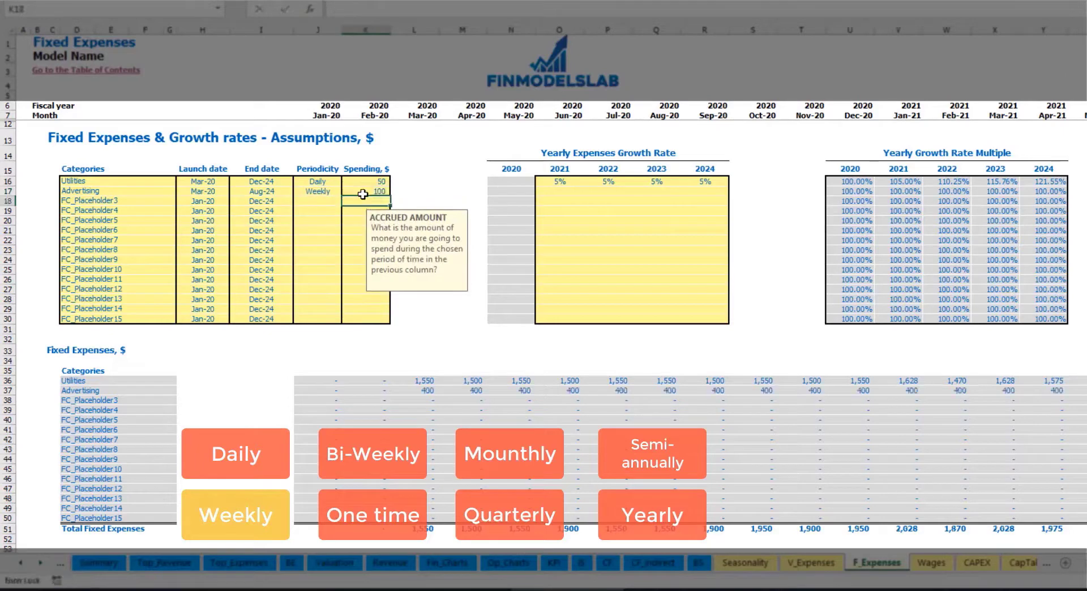
# Step: Review the monthly Advertising amounts from the launch month through the Aug-24 end date
pyautogui.click(428, 391)
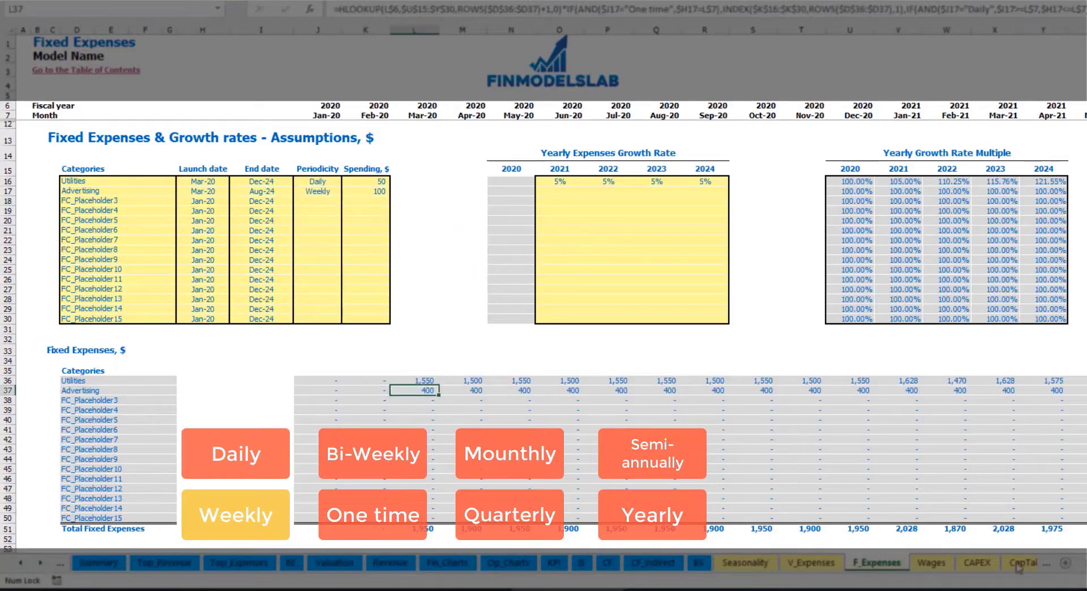
pyautogui.hscroll(10, 543, 283)
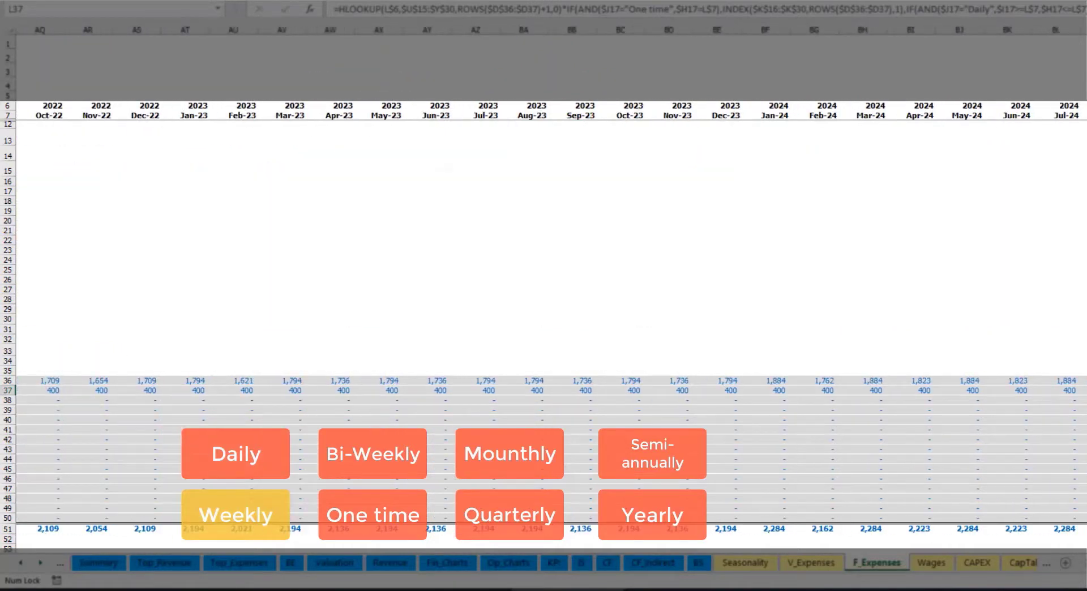
pyautogui.click(1084, 30)
pyautogui.click(1084, 391)
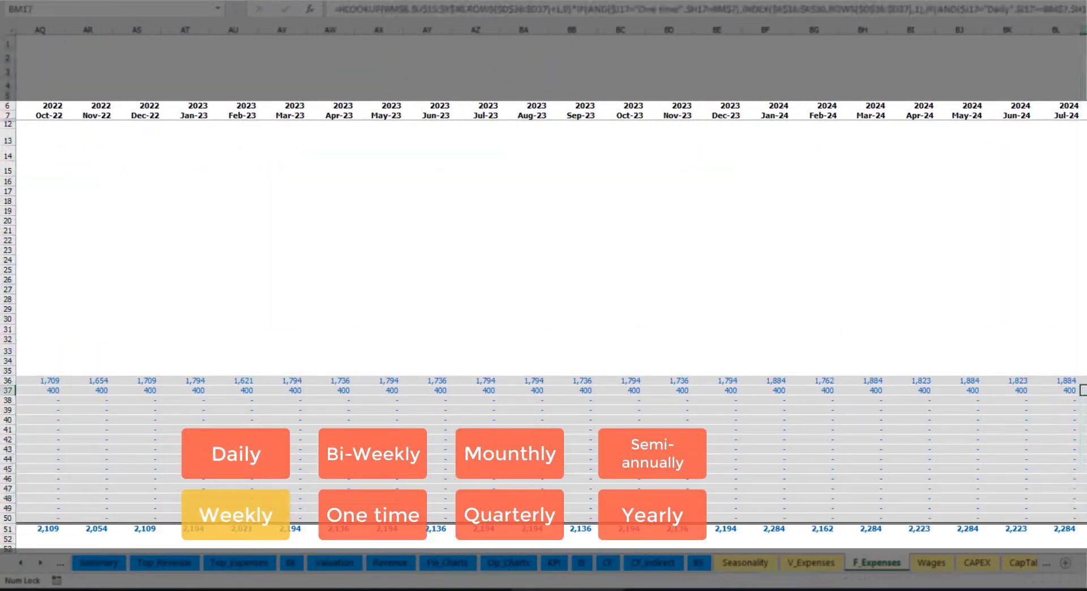
pyautogui.moveTo(1084, 563); pyautogui.dragTo(877, 588)
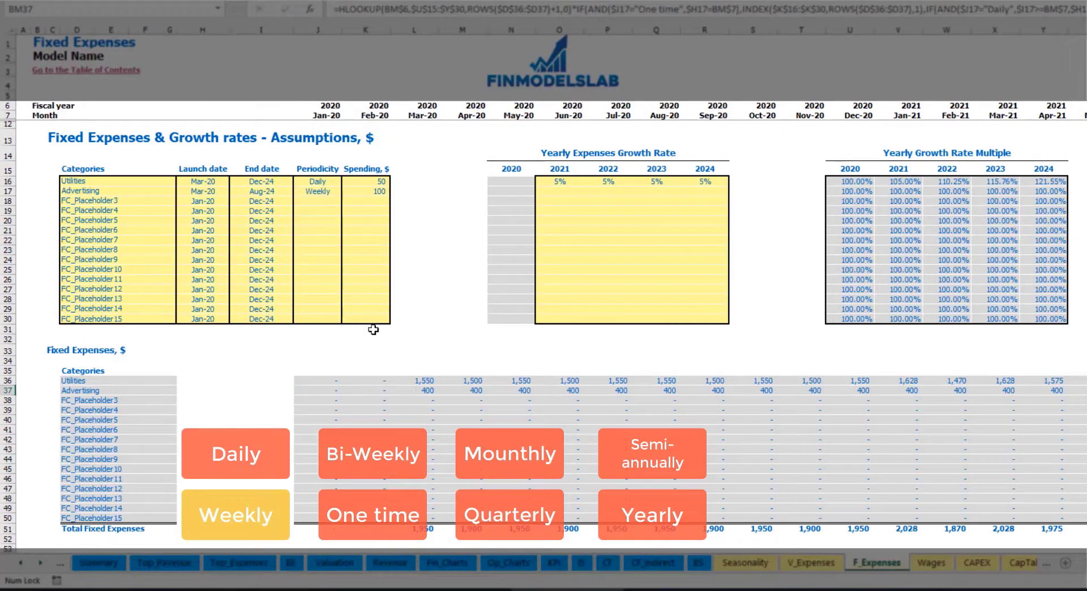
# Step: Change the Advertising periodicity to Bi-Weekly and its spending to 500
pyautogui.click(325, 191)
pyautogui.click(347, 191)
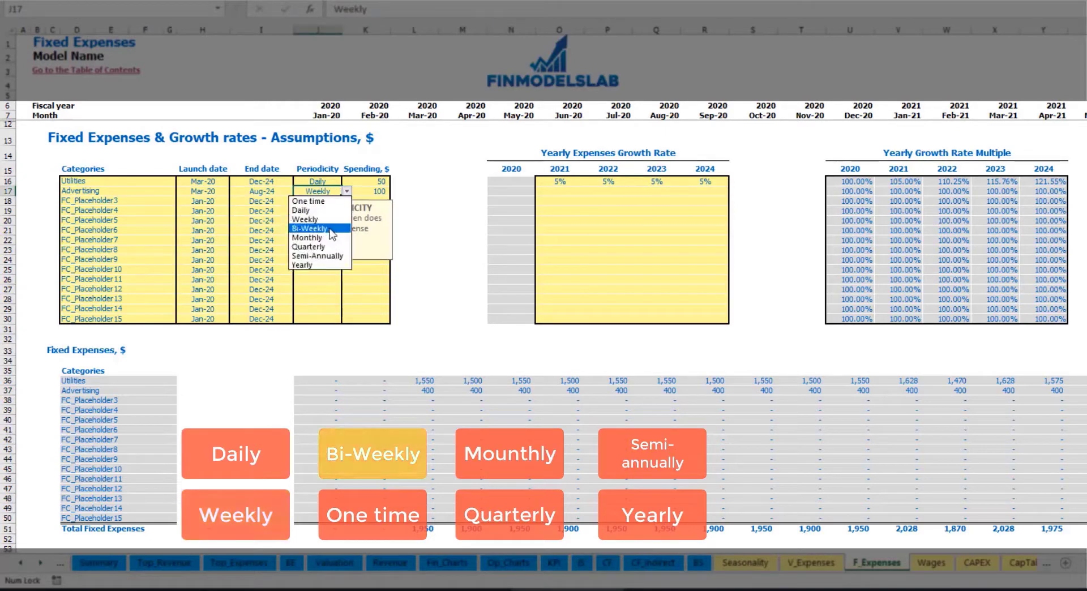
pyautogui.click(331, 230)
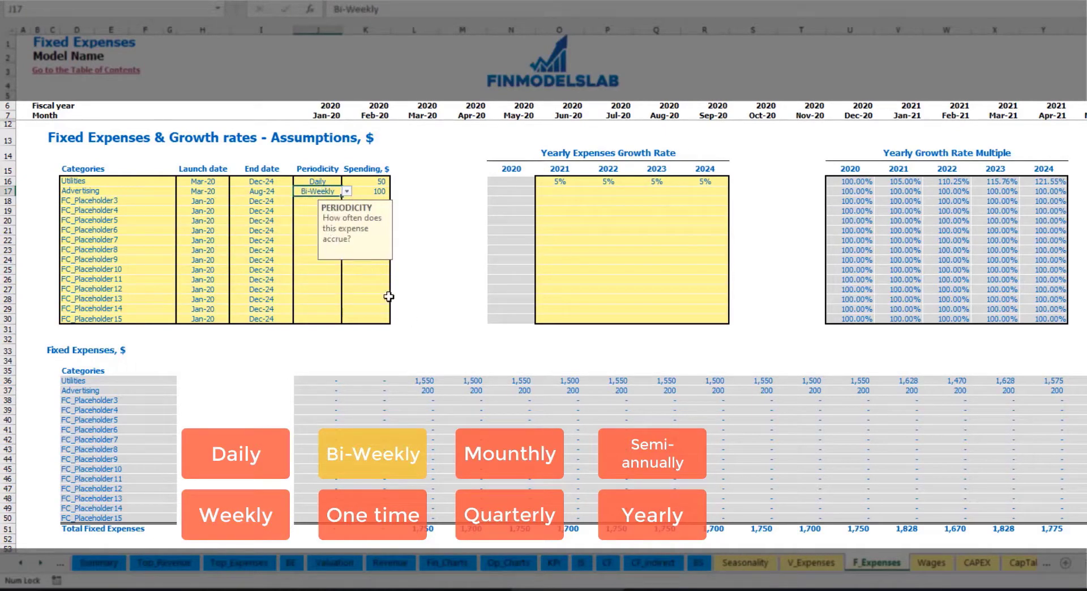
pyautogui.click(364, 192)
pyautogui.write('50')
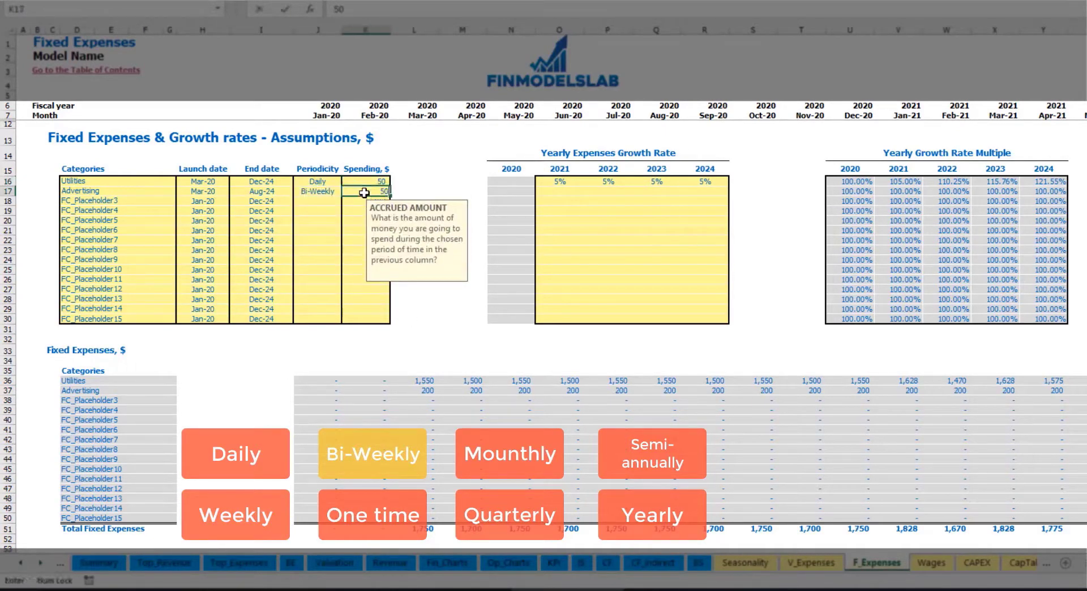
pyautogui.click(211, 183)
# Step: Set the Advertising launch date to Jul-20 and check its amount for that month
pyautogui.click(205, 191)
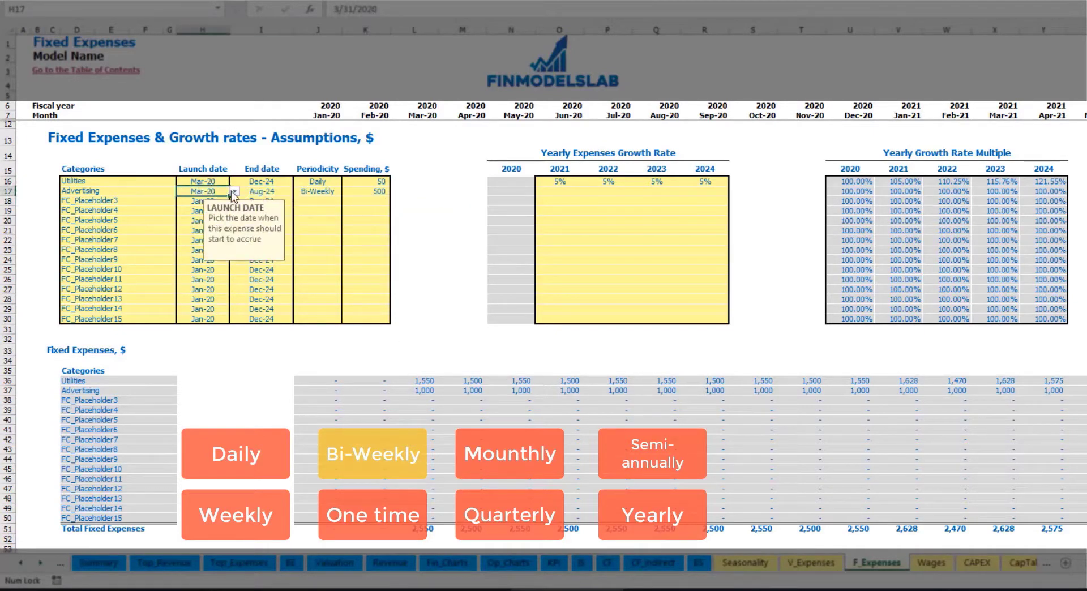
pyautogui.click(235, 191)
pyautogui.click(220, 238)
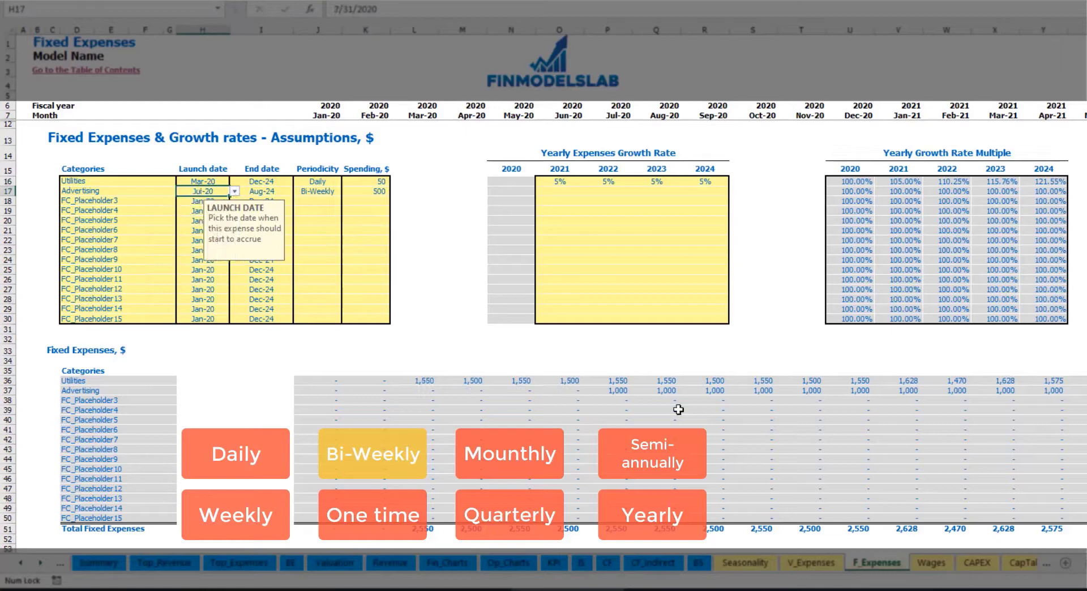
pyautogui.click(620, 391)
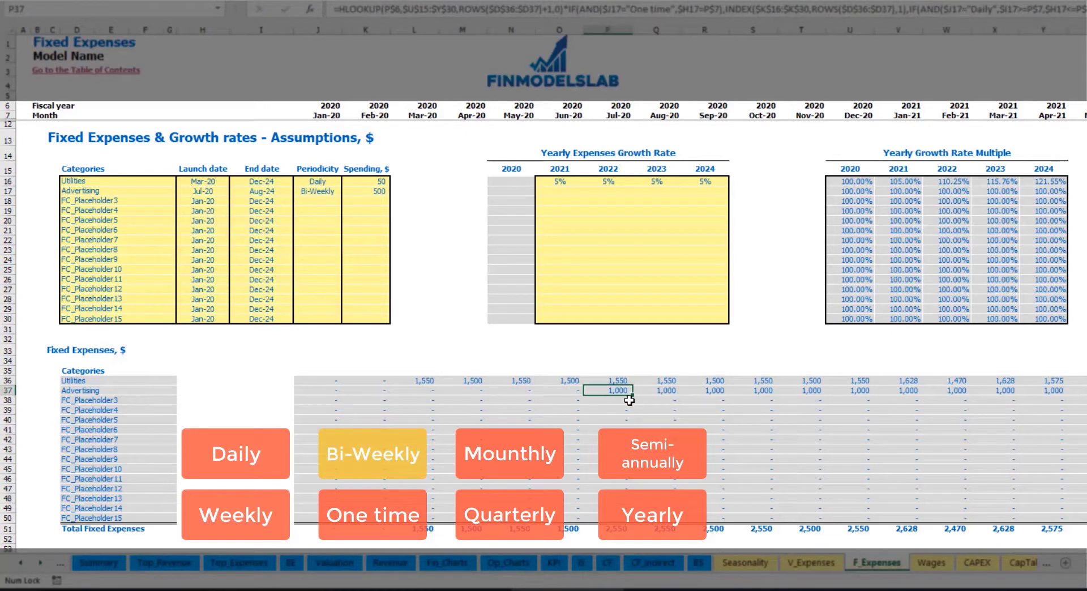
# Step: Review the monthly Advertising amounts from Jul-20 onward through the 2021 and 2022 months
pyautogui.press('Right')
pyautogui.press('Right')
pyautogui.press('Right')
pyautogui.press('Right')
pyautogui.press('Right')
pyautogui.press('Right')
pyautogui.press('Right')
pyautogui.press('Right')
pyautogui.press('Right')
pyautogui.press('Right')
pyautogui.press('Right')
pyautogui.press('Right')
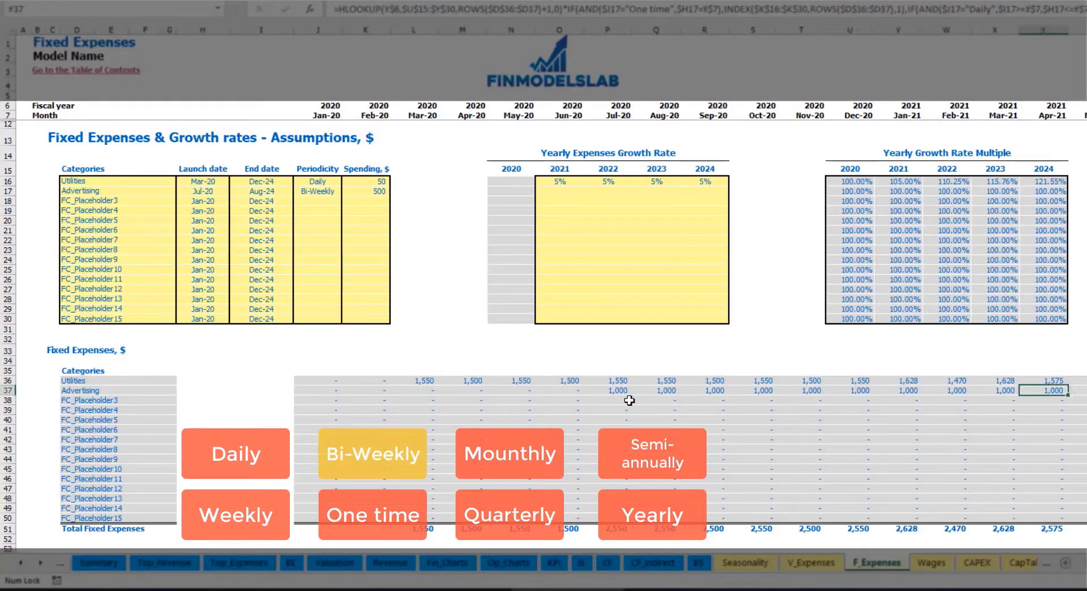
pyautogui.press('Right')
pyautogui.press('Right')
pyautogui.press('Right')
pyautogui.press('Right')
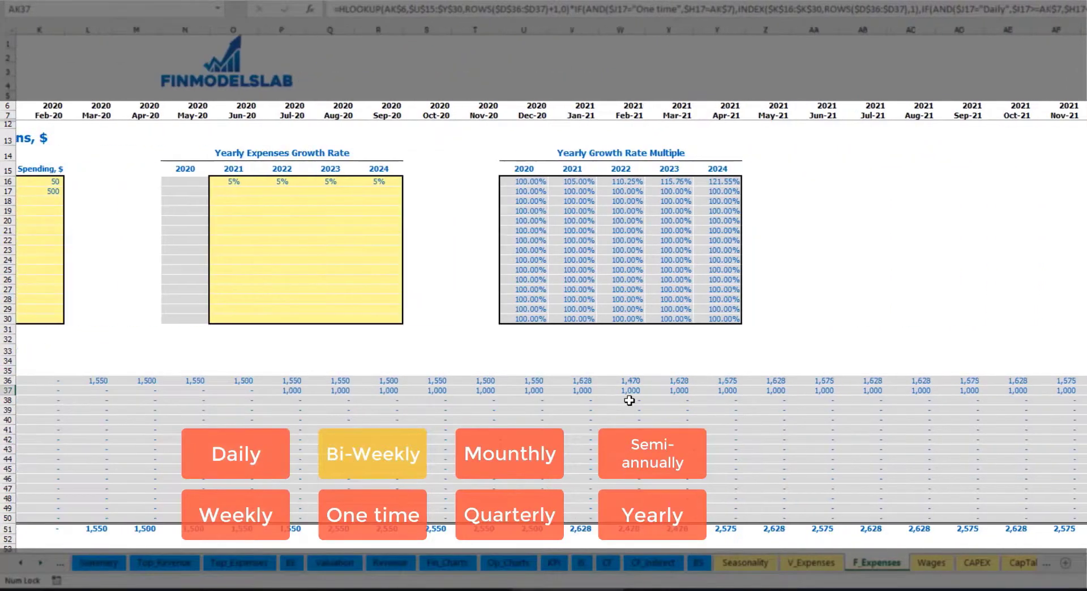
pyautogui.hotkey('ctrl', 'Left')
pyautogui.hotkey('ctrl', 'Left')
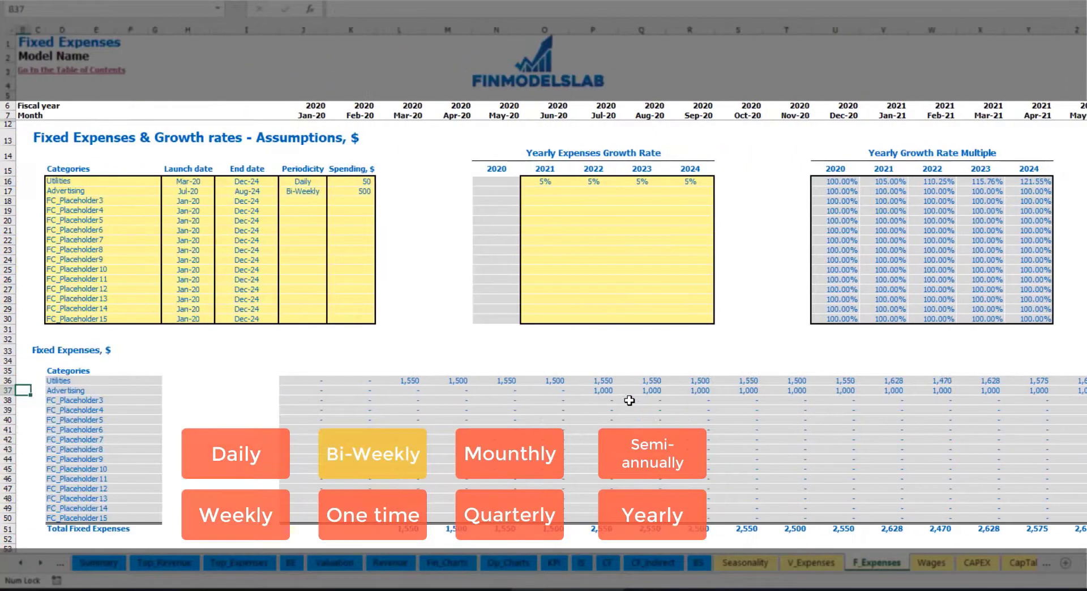
pyautogui.click(593, 390)
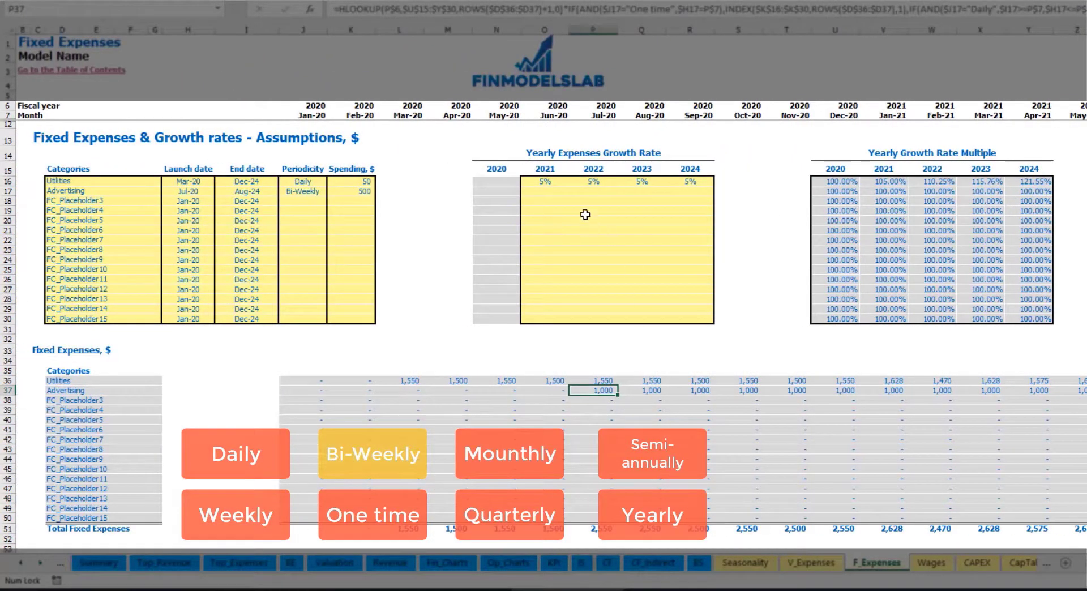
# Step: Set the Advertising yearly expenses growth rate to 3% for each year from 2021 to 2024
pyautogui.click(544, 193)
pyautogui.write('3')
pyautogui.hotkey('ctrl', 'Return')
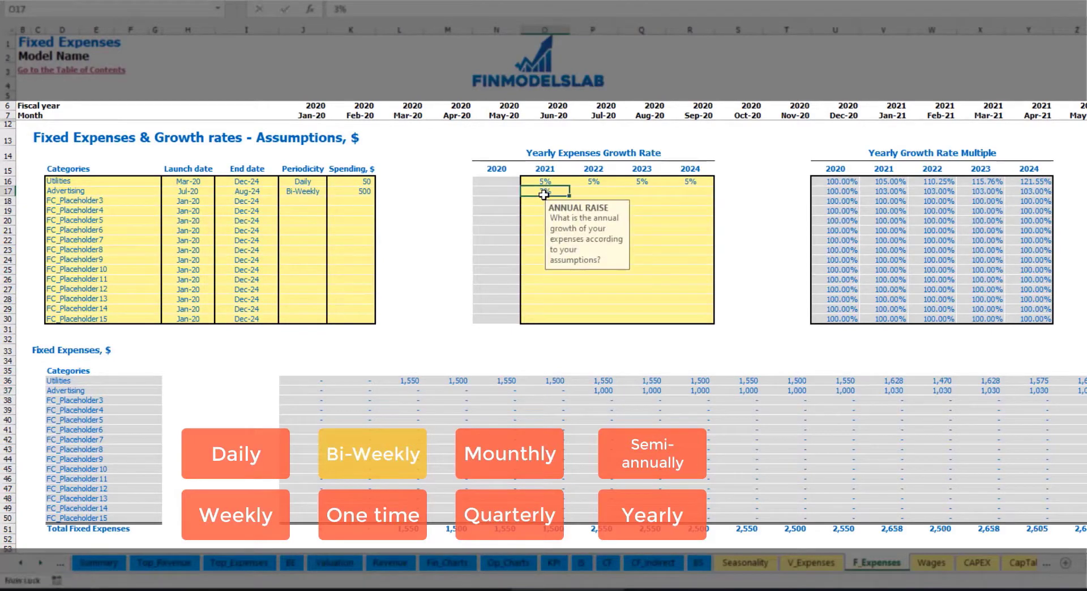
pyautogui.hotkey('ctrl', 'c')
pyautogui.press('Right')
pyautogui.hotkey('shift', 'Right')
pyautogui.hotkey('shift', 'Right')
pyautogui.hotkey('ctrl', 'v')
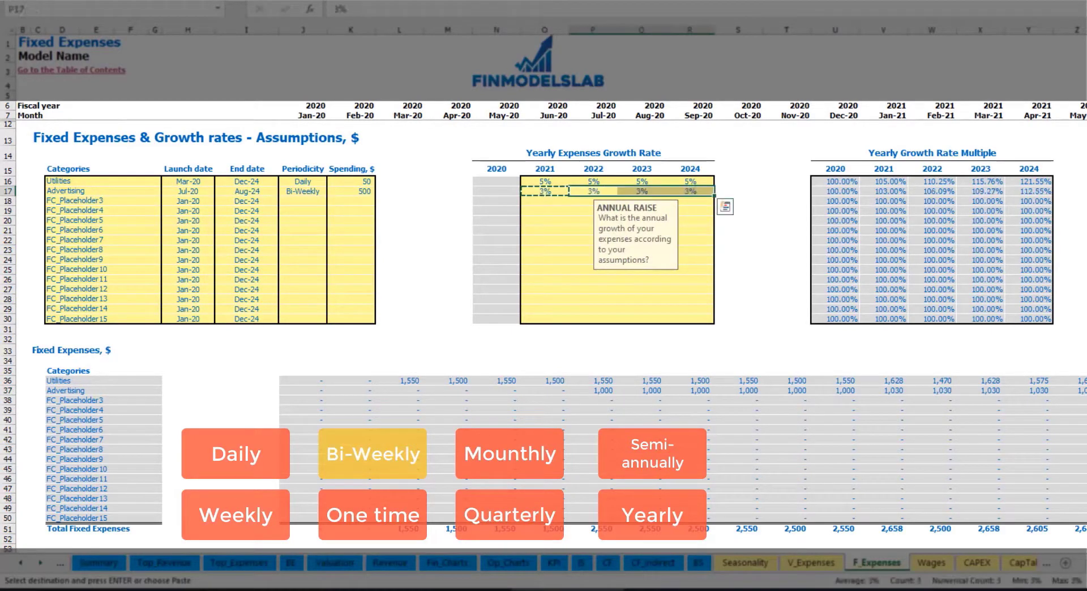
# Step: Review the effect of the growth rate on the monthly Advertising amounts from Jan-21 into 2024
pyautogui.click(1086, 400)
pyautogui.click(1041, 389)
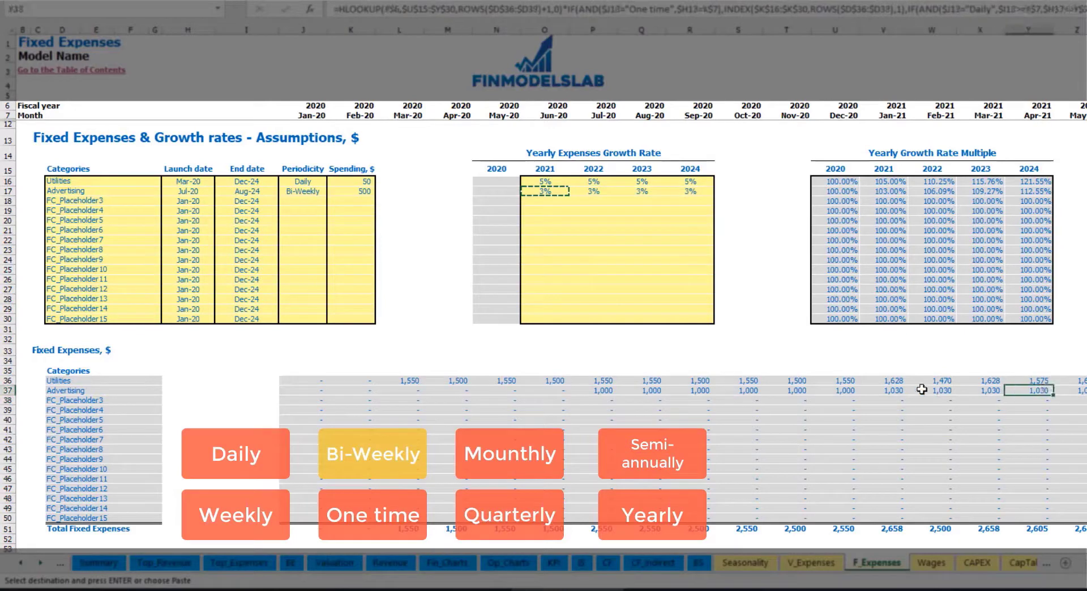
pyautogui.click(916, 390)
pyautogui.click(890, 389)
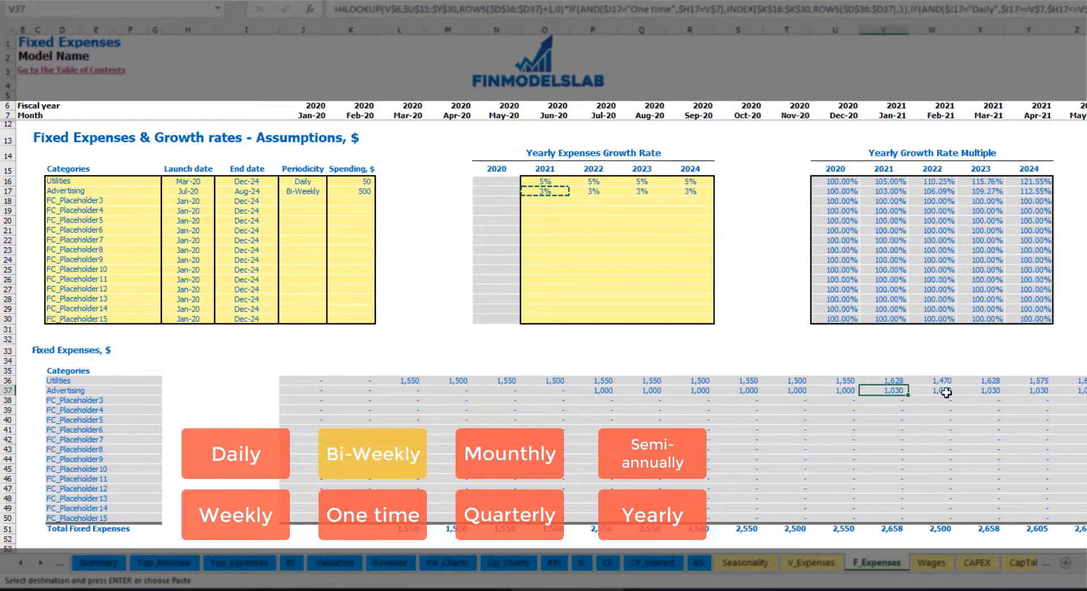
pyautogui.hscroll(10, 551, 279)
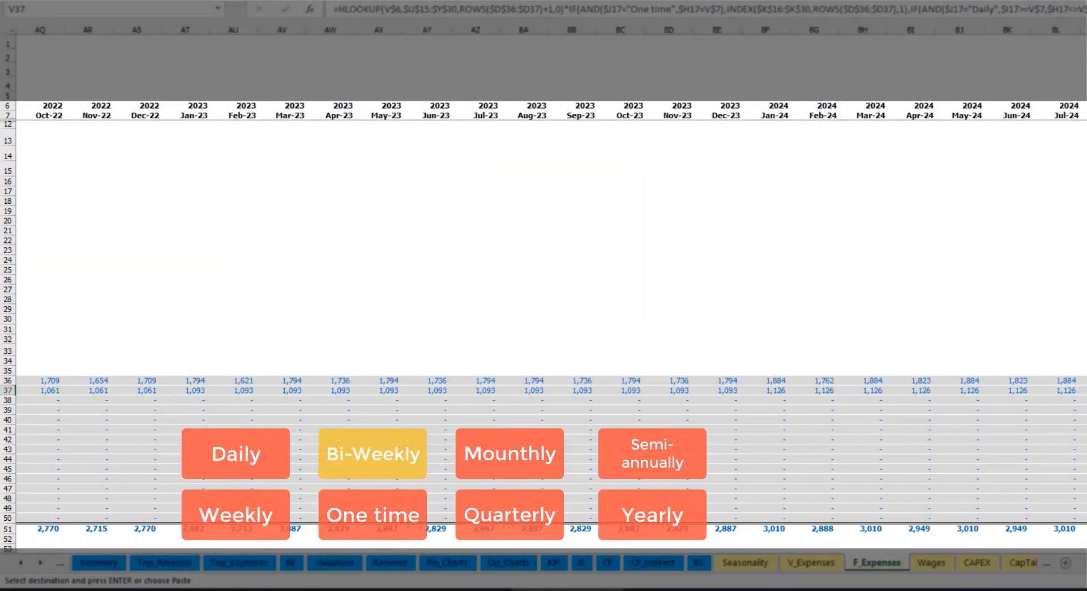
pyautogui.click(1084, 29)
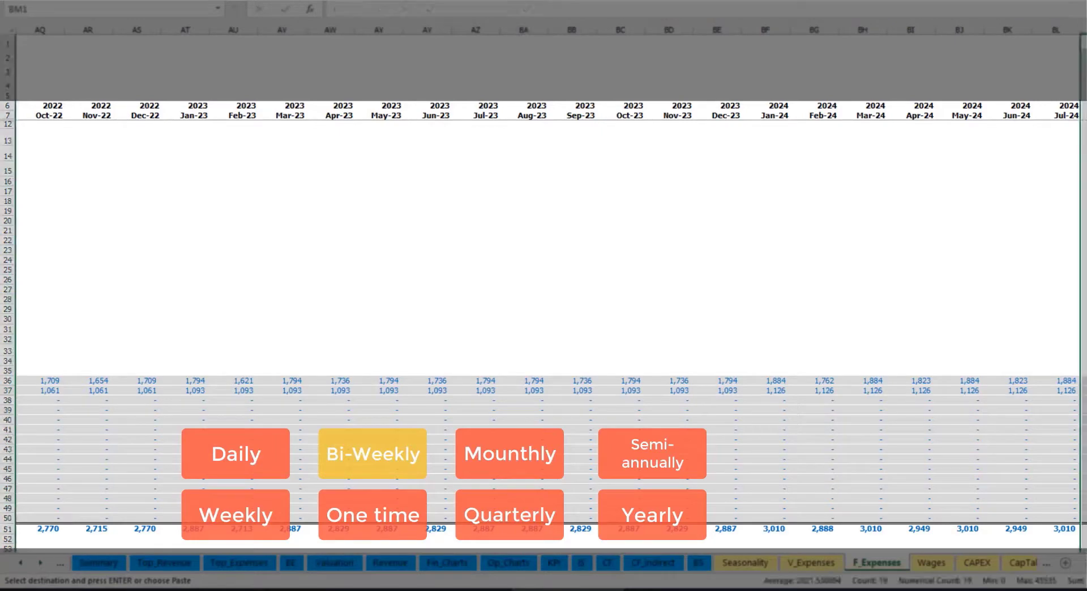
pyautogui.hscroll(-10, 551, 279)
pyautogui.click(264, 190)
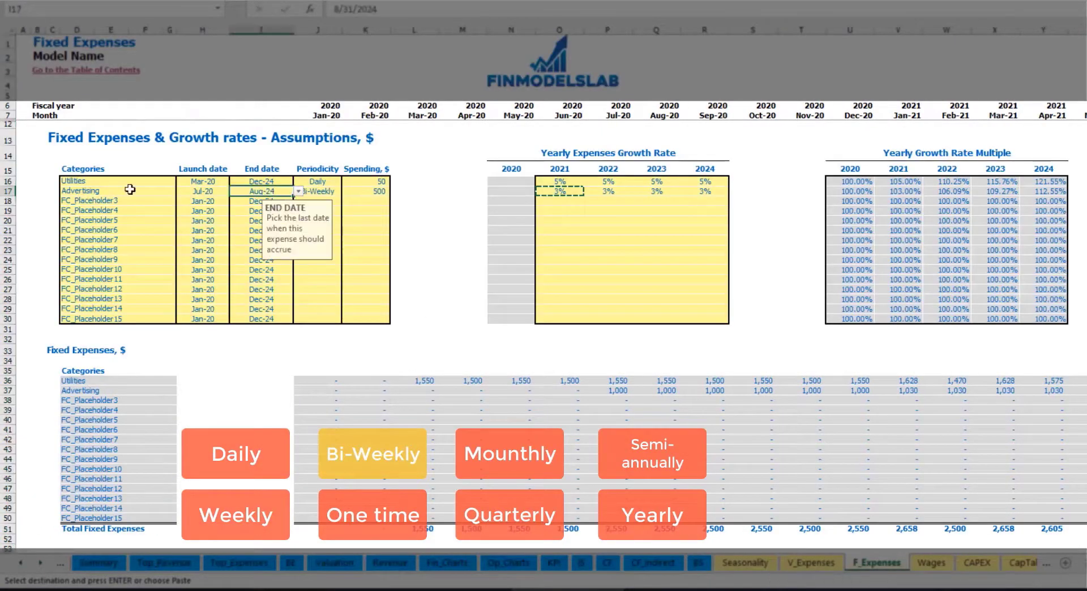
# Step: Rename the third fixed expense category, FC_Placeholder3, as Office Setup
pyautogui.click(95, 200)
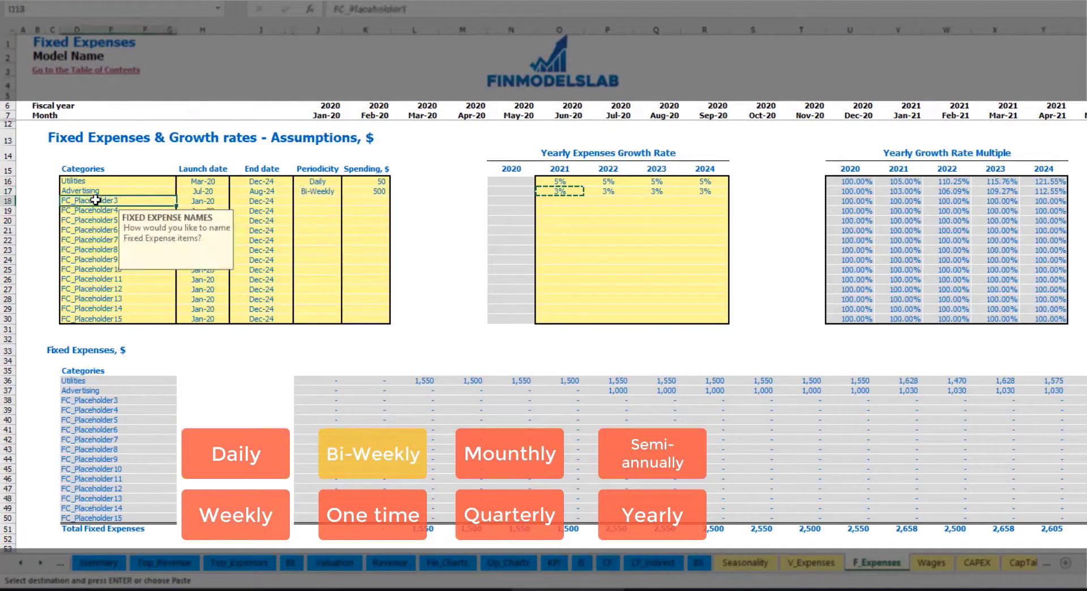
pyautogui.write('Se')
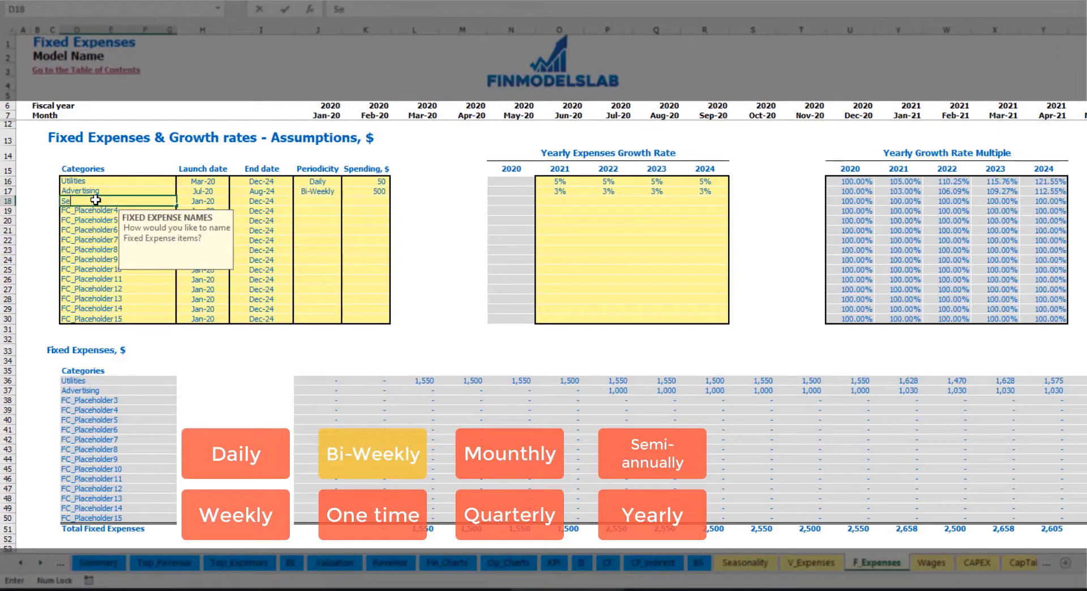
pyautogui.write('Office Setup')
pyautogui.press('Return')
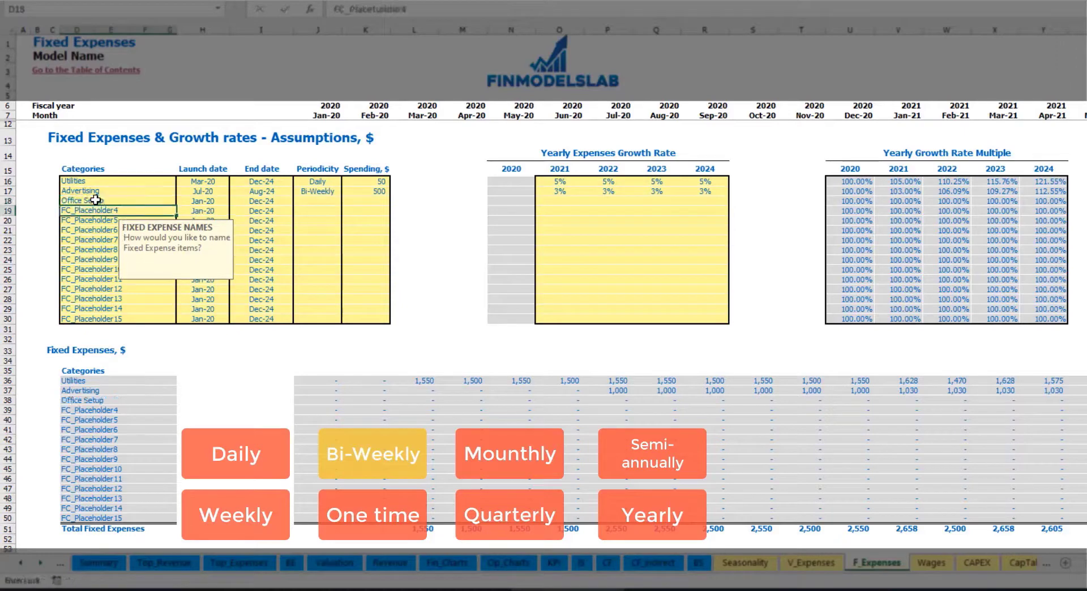
# Step: Set the Office Setup periodicity to One time and its launch date to Feb-20
pyautogui.click(320, 204)
pyautogui.click(347, 201)
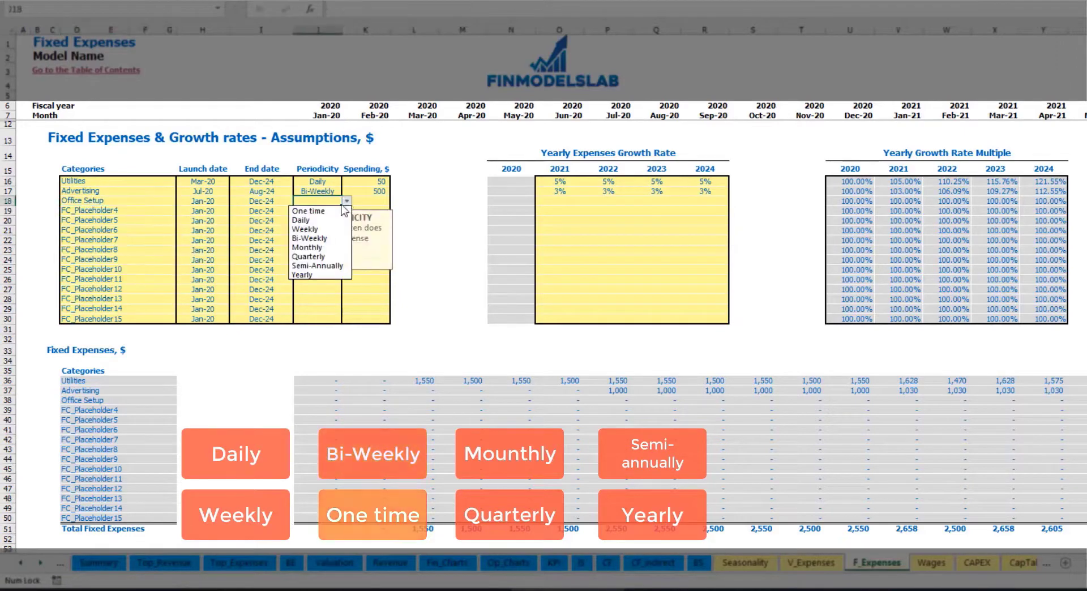
pyautogui.click(309, 238)
pyautogui.click(210, 201)
pyautogui.click(234, 201)
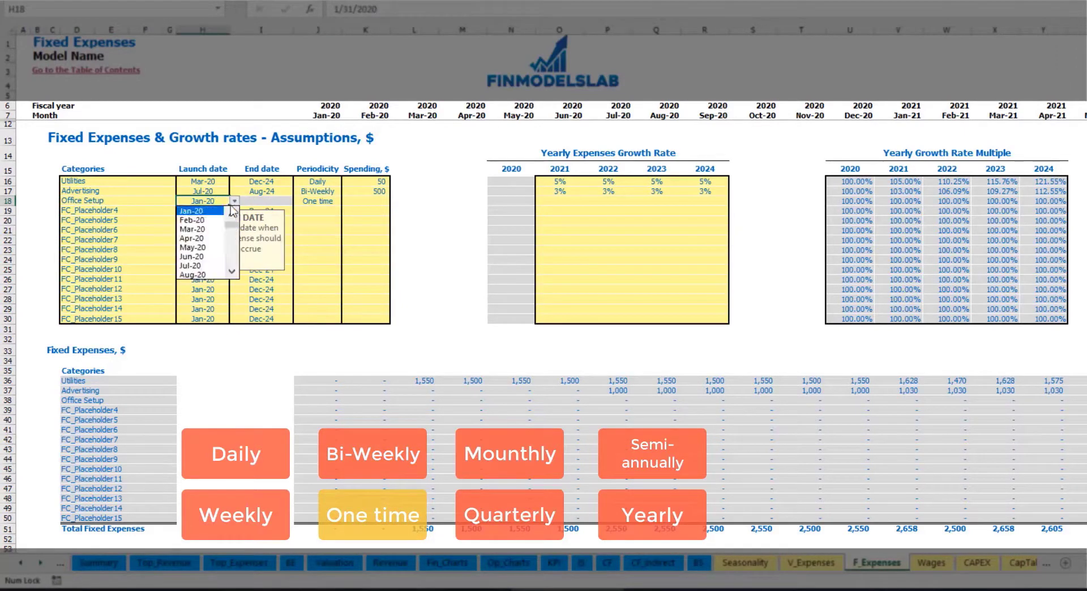
pyautogui.click(201, 216)
# Step: Set the Office Setup spending to 5000 and check its calculated amount for Feb-20
pyautogui.click(356, 201)
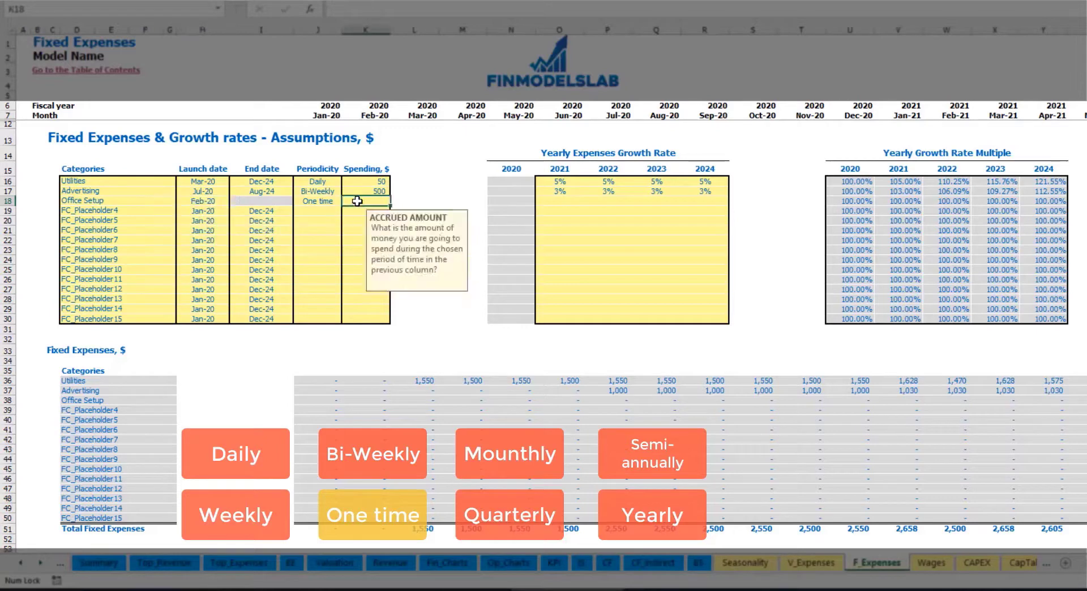
pyautogui.write('5000')
pyautogui.press('Return')
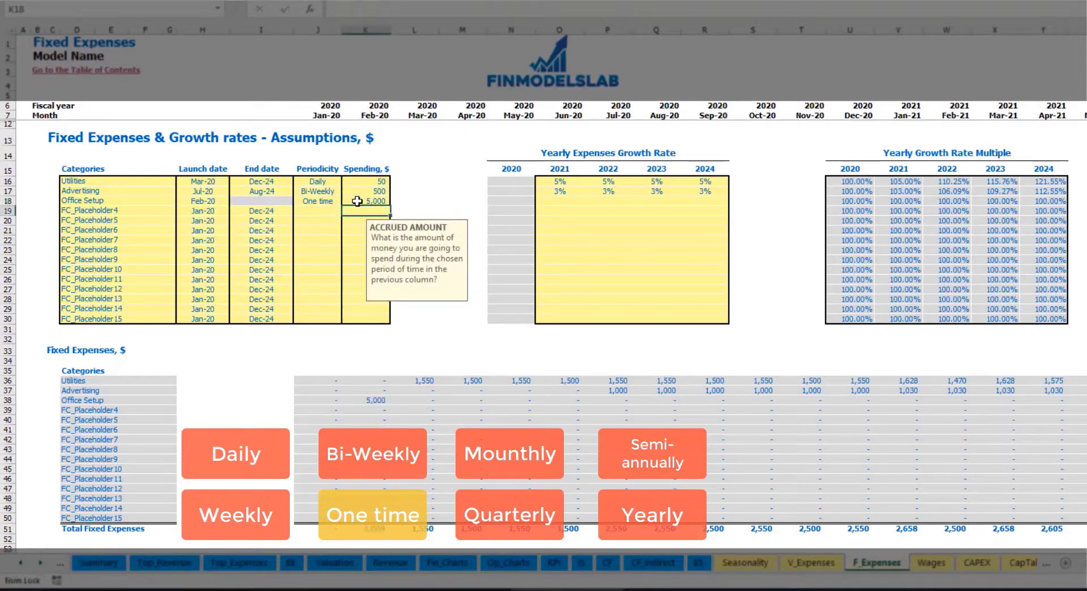
pyautogui.moveTo(558, 202); pyautogui.dragTo(695, 206)
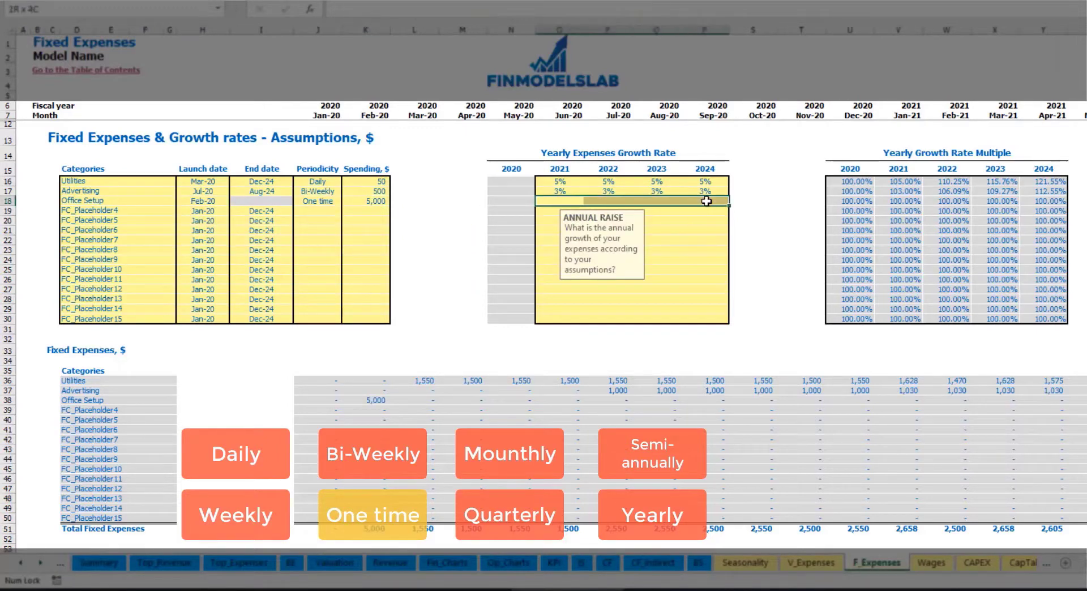
pyautogui.click(377, 400)
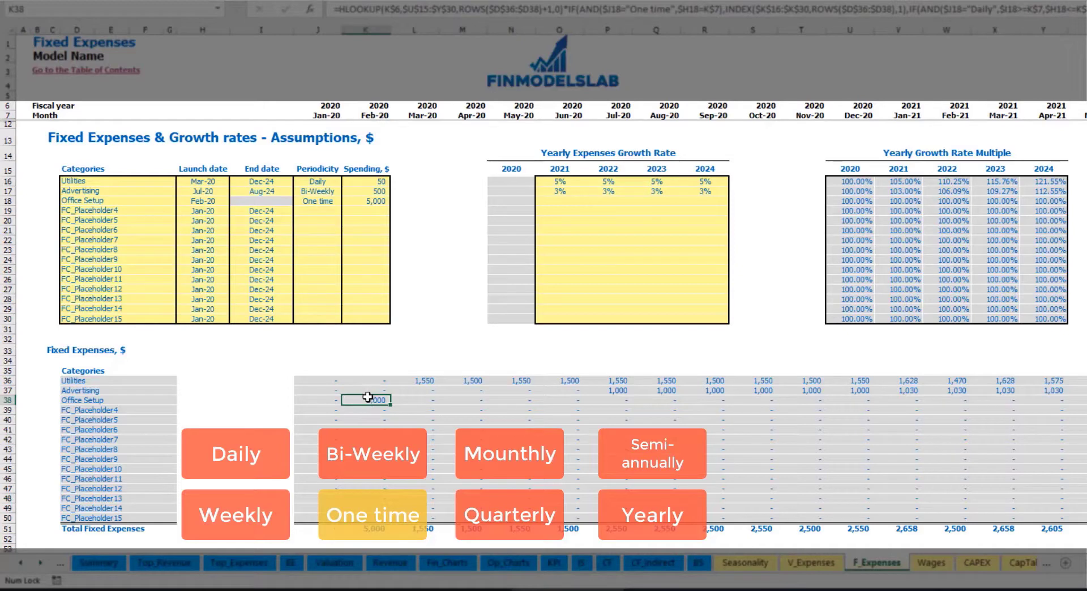
# Step: Rename the fourth fixed expense category, FC_Placeholder4, as Insurance
pyautogui.click(150, 214)
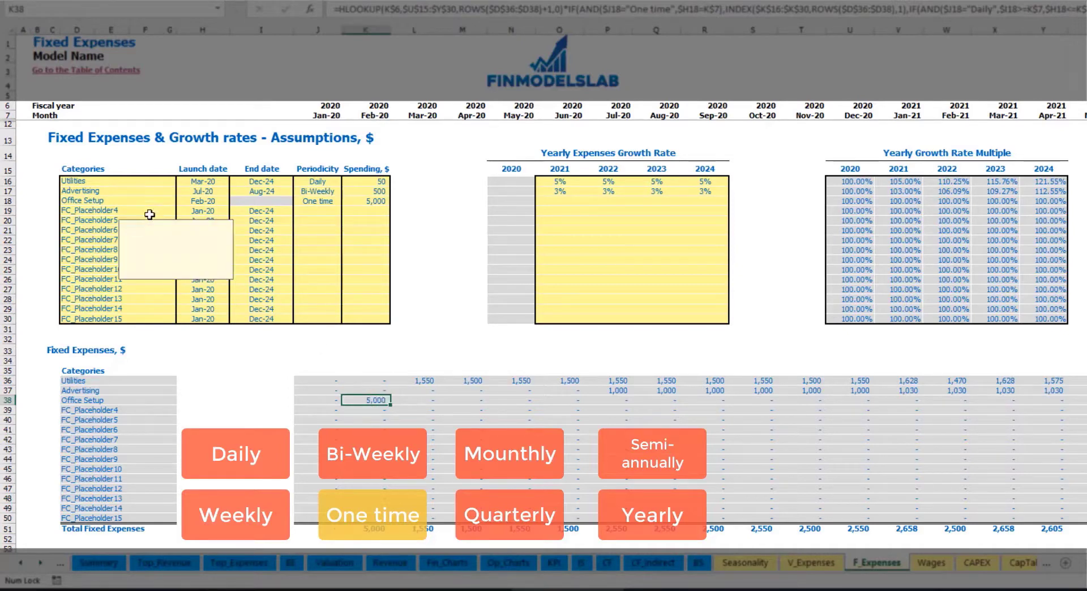
pyautogui.press('BackSpace')
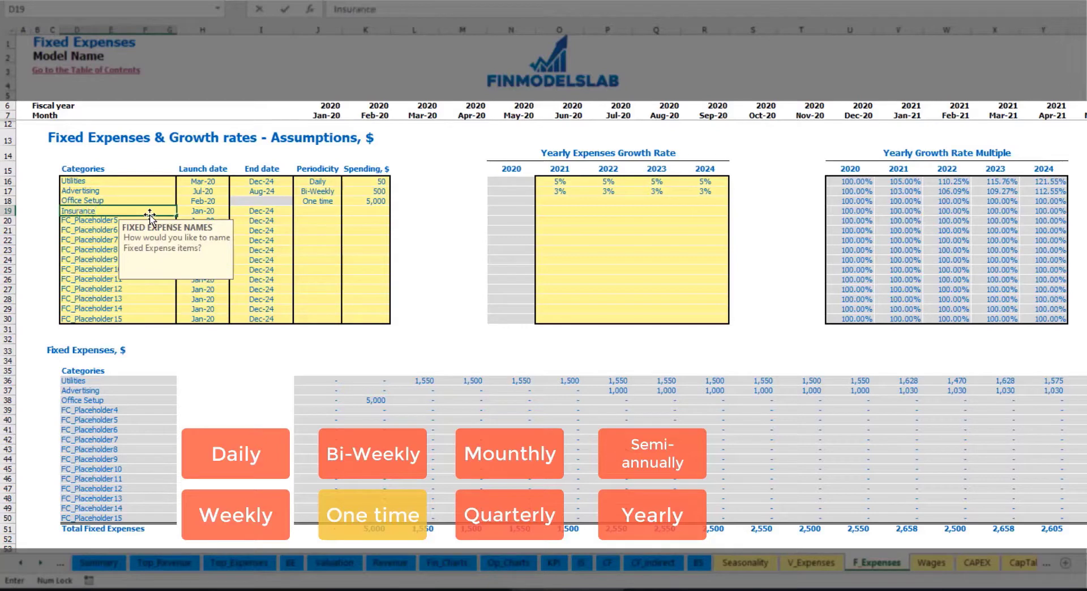
pyautogui.press('Return')
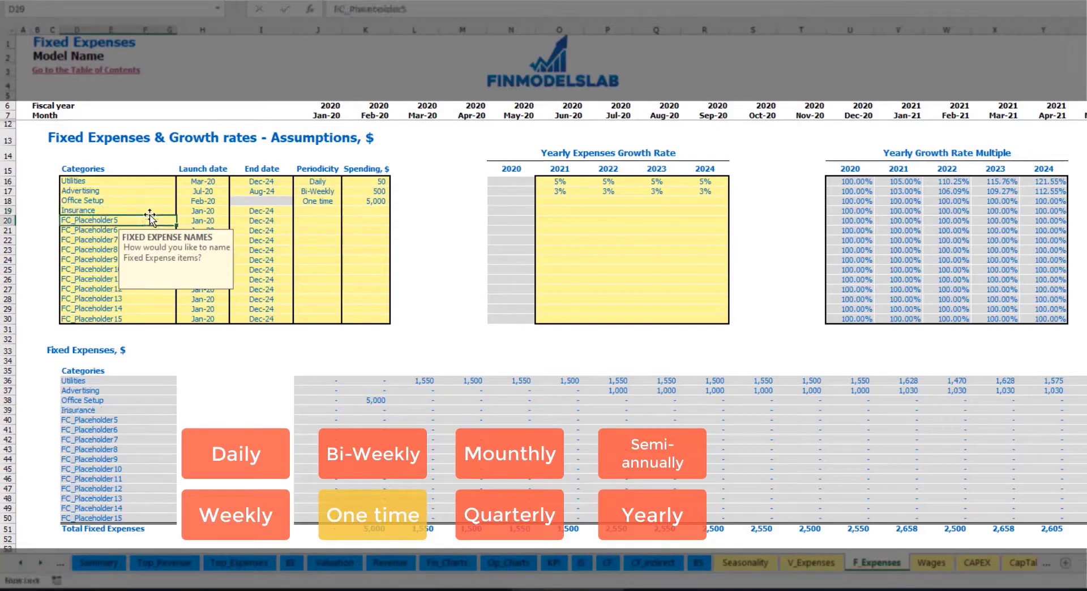
# Step: Set the Insurance periodicity to Monthly and its spending to 1000
pyautogui.click(203, 213)
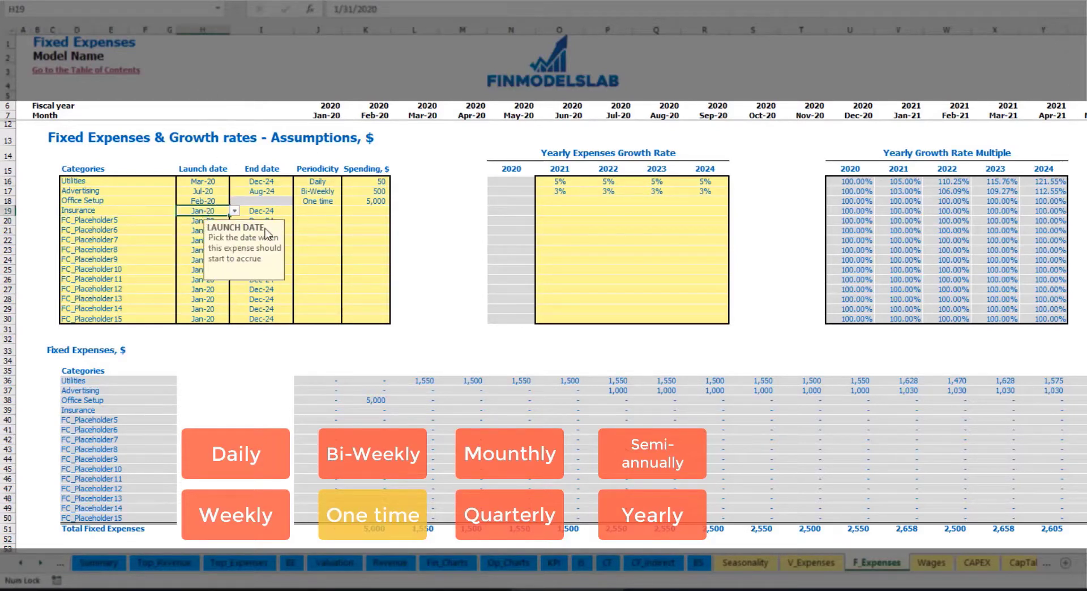
pyautogui.click(273, 212)
pyautogui.click(324, 212)
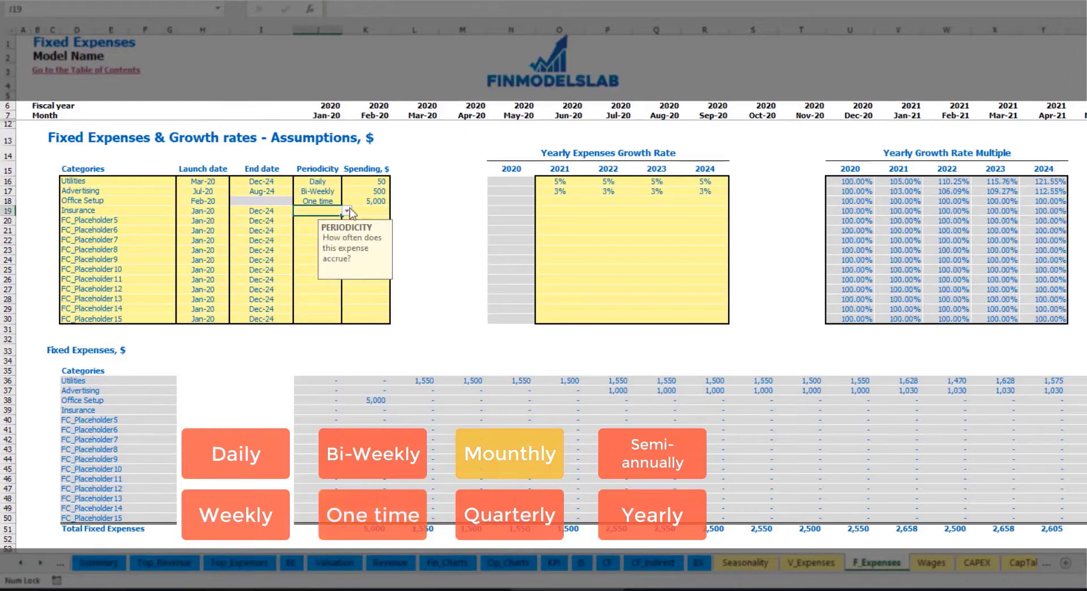
pyautogui.click(346, 211)
pyautogui.click(308, 257)
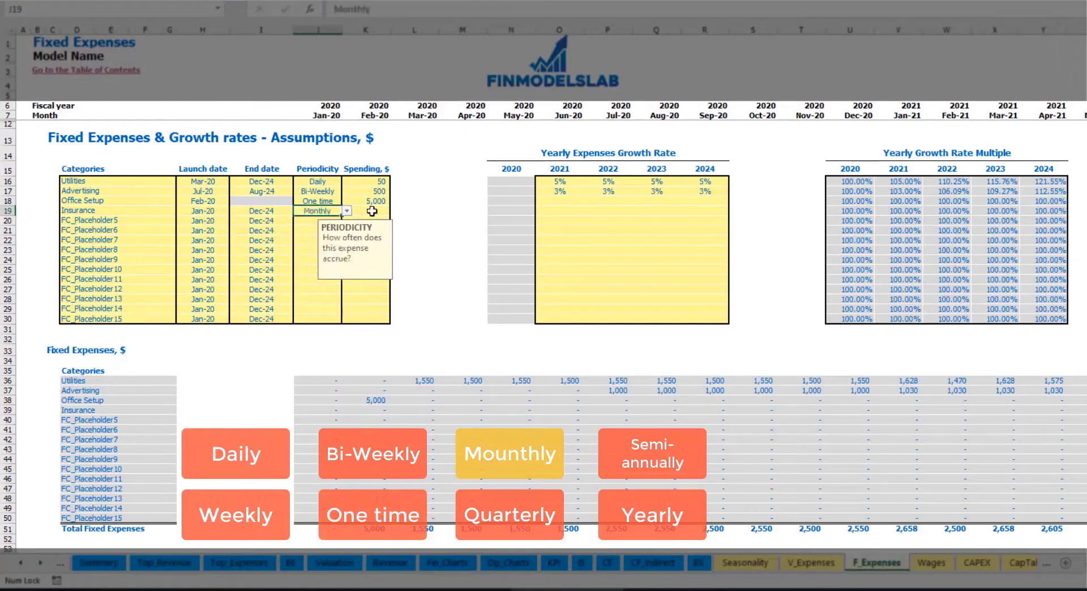
pyautogui.click(372, 210)
pyautogui.write('1000')
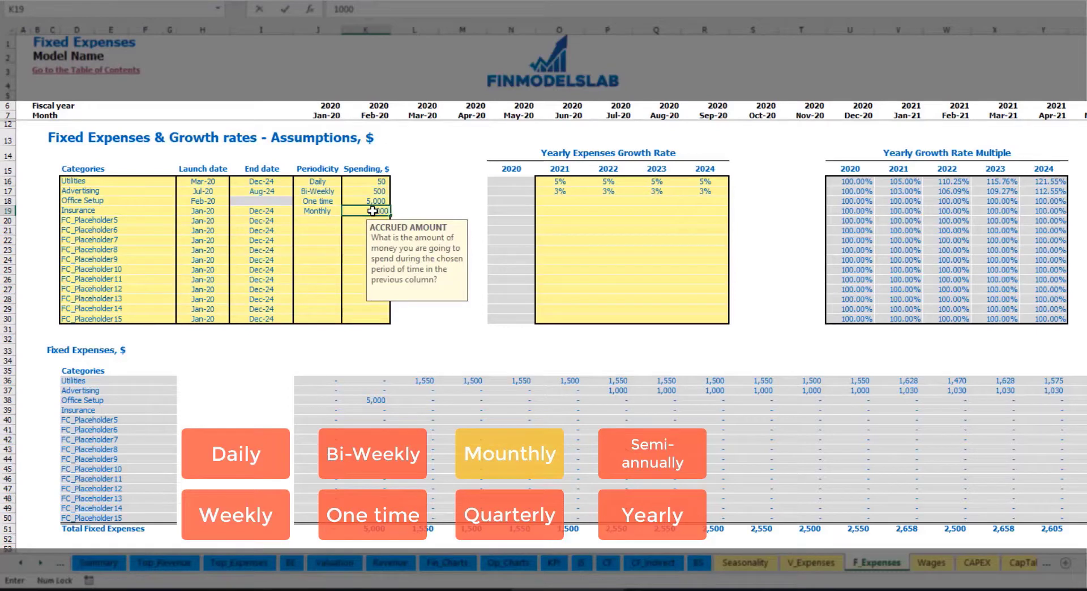
# Step: Enter Insurance yearly growth rates of 5% for 2021, 3% for 2022, 2% for 2023 and 1% for 2024
pyautogui.click(547, 213)
pyautogui.write('5')
pyautogui.press('Return')
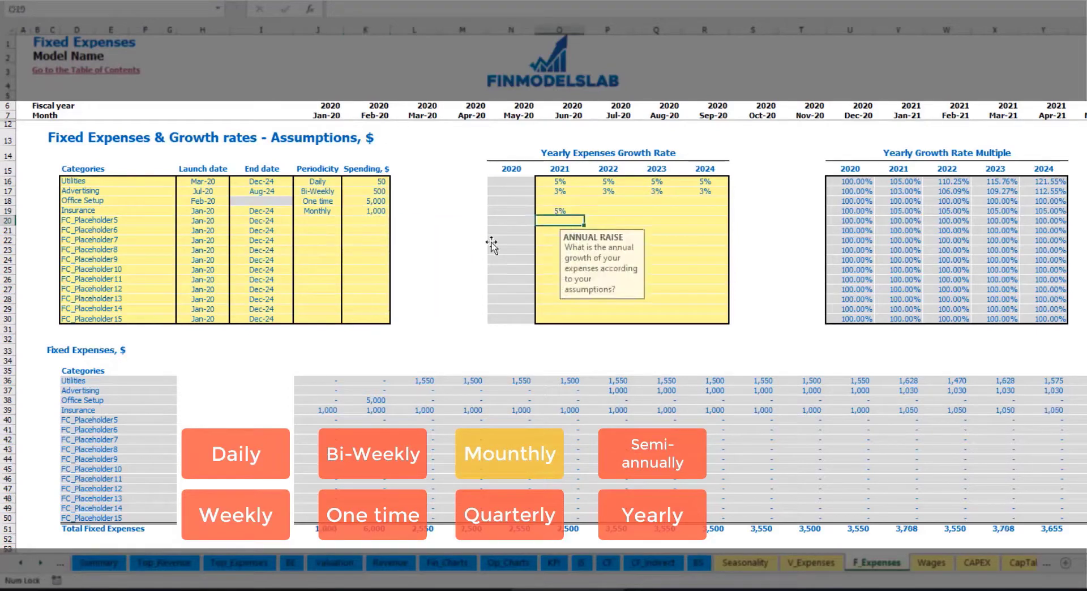
pyautogui.press('Up')
pyautogui.press('Right')
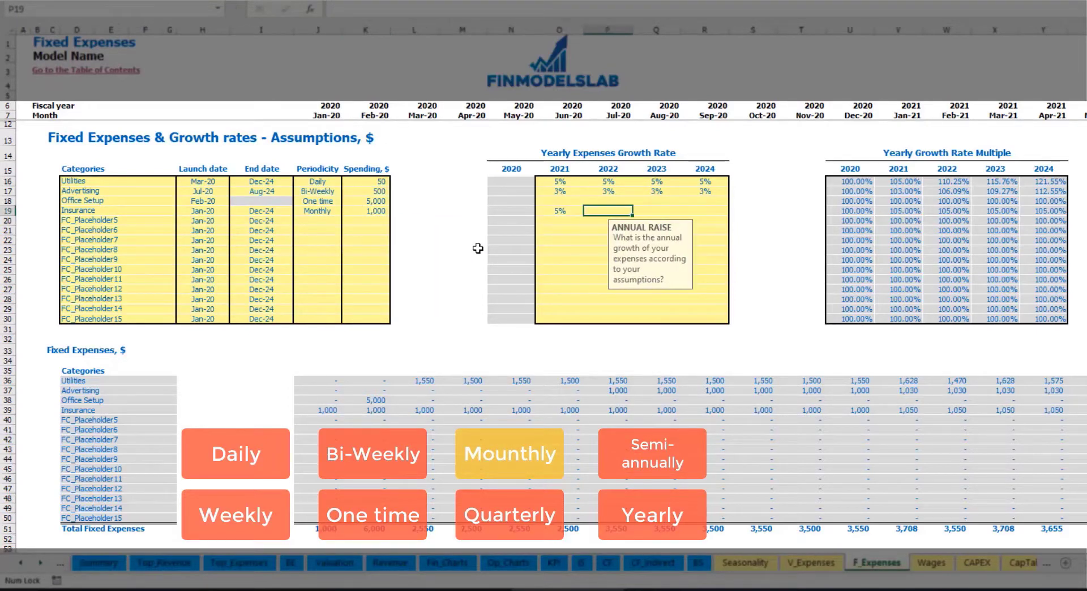
pyautogui.write('5')
pyautogui.press('Right')
pyautogui.write('2')
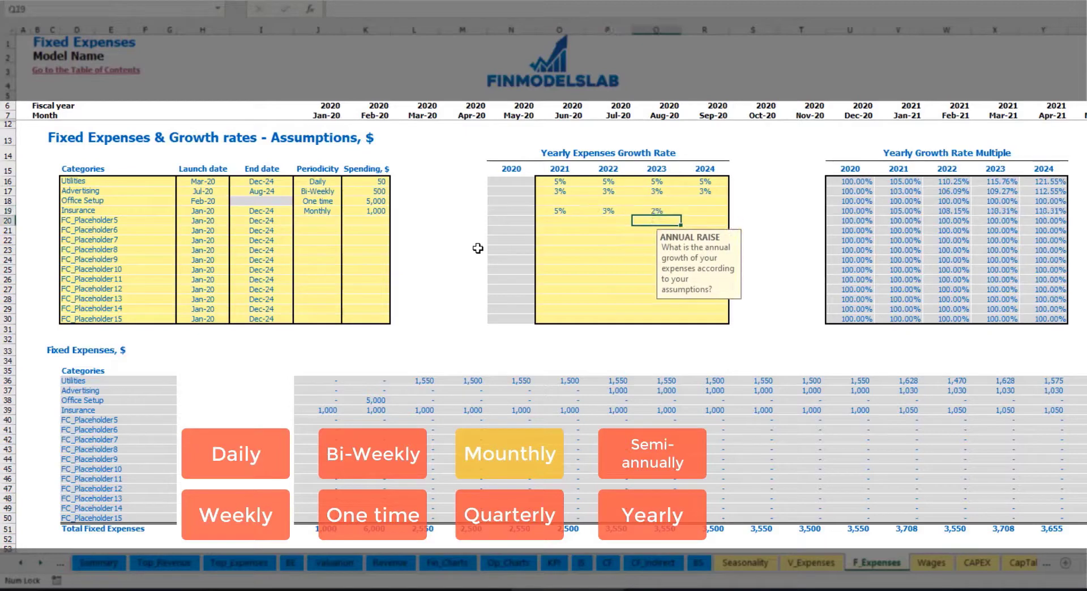
pyautogui.press('Right')
pyautogui.write('1')
pyautogui.press('Return')
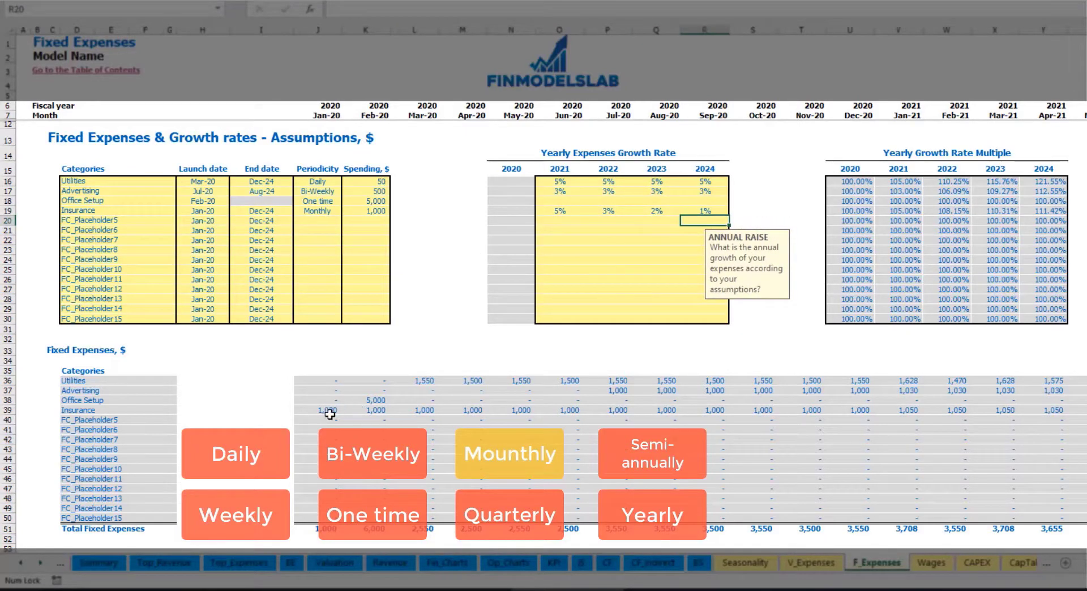
# Step: Review the monthly Insurance amounts from Jan-20 through the 2021 months
pyautogui.moveTo(328, 412); pyautogui.dragTo(882, 412)
pyautogui.click(882, 412)
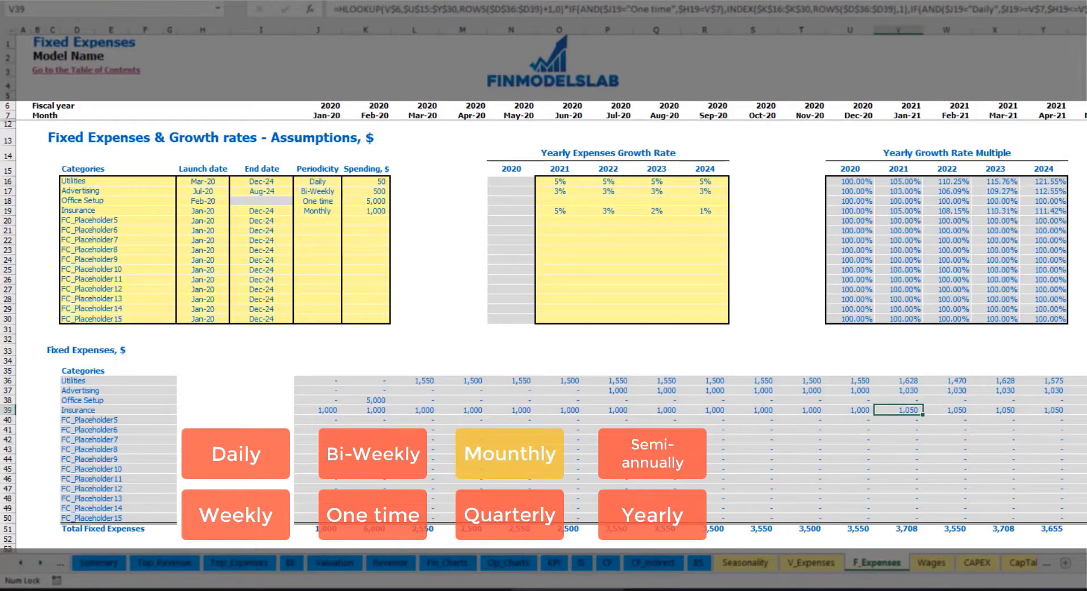
pyautogui.hscroll(5, 553, 279)
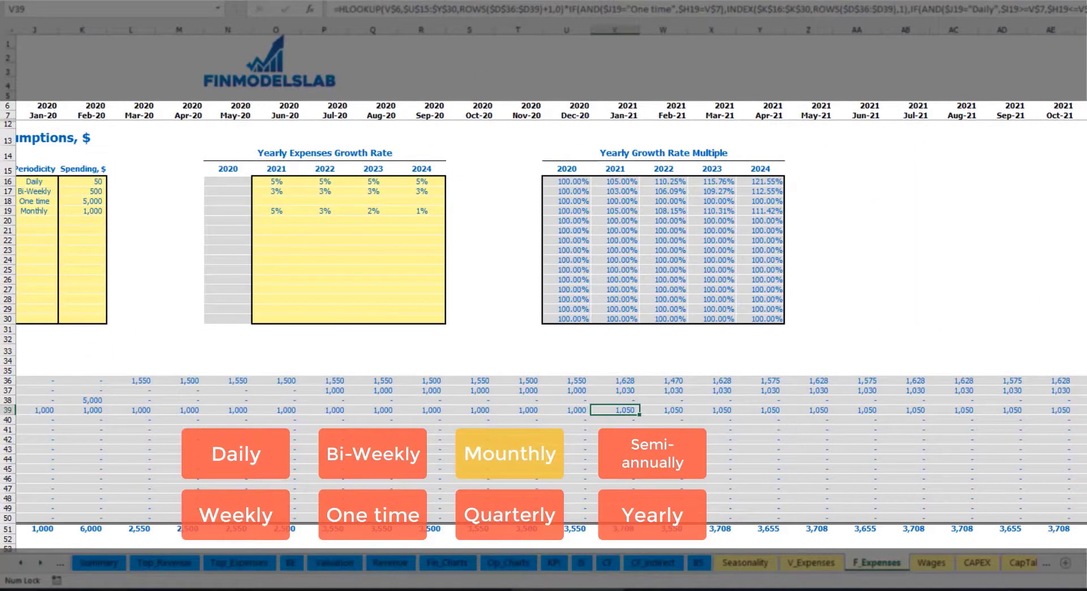
pyautogui.click(1086, 30)
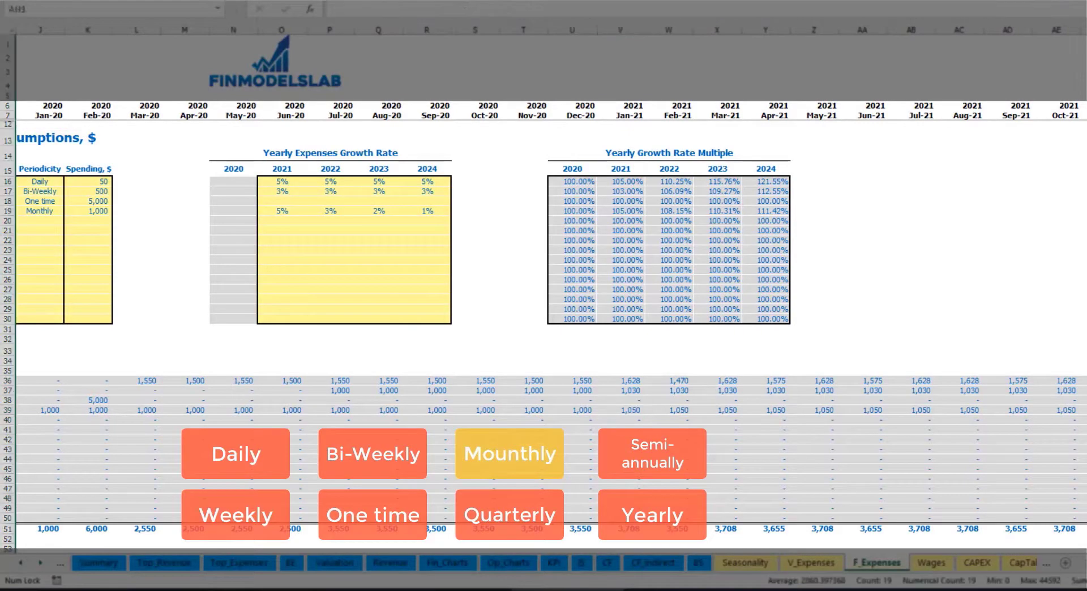
pyautogui.click(1086, 411)
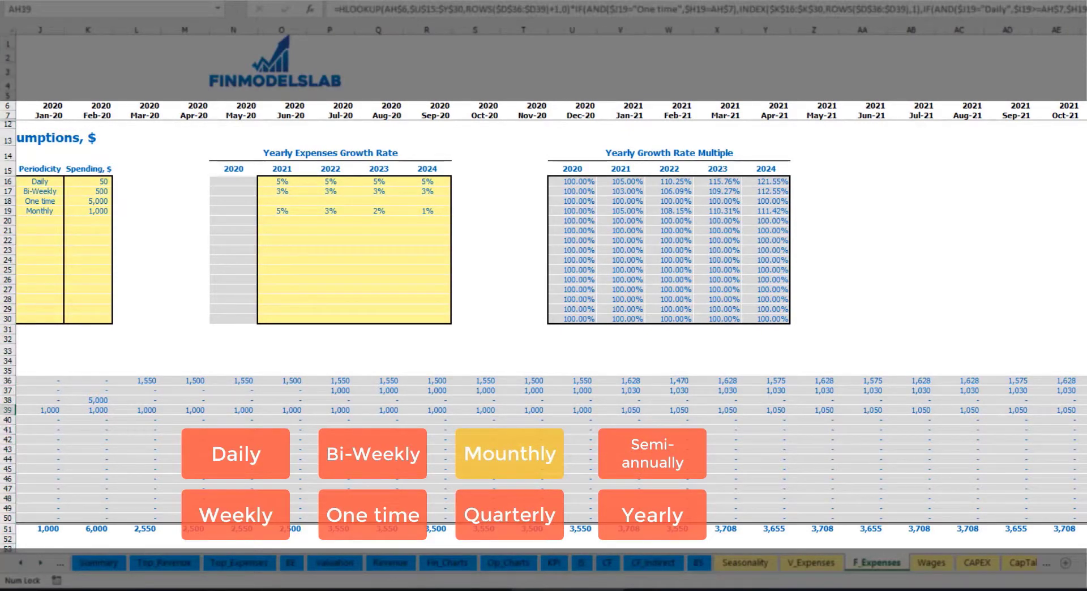
# Step: Set the Insurance periodicity to Quarterly and check its amounts across the 2020 months
pyautogui.hscroll(-5, 517, 361)
pyautogui.click(330, 211)
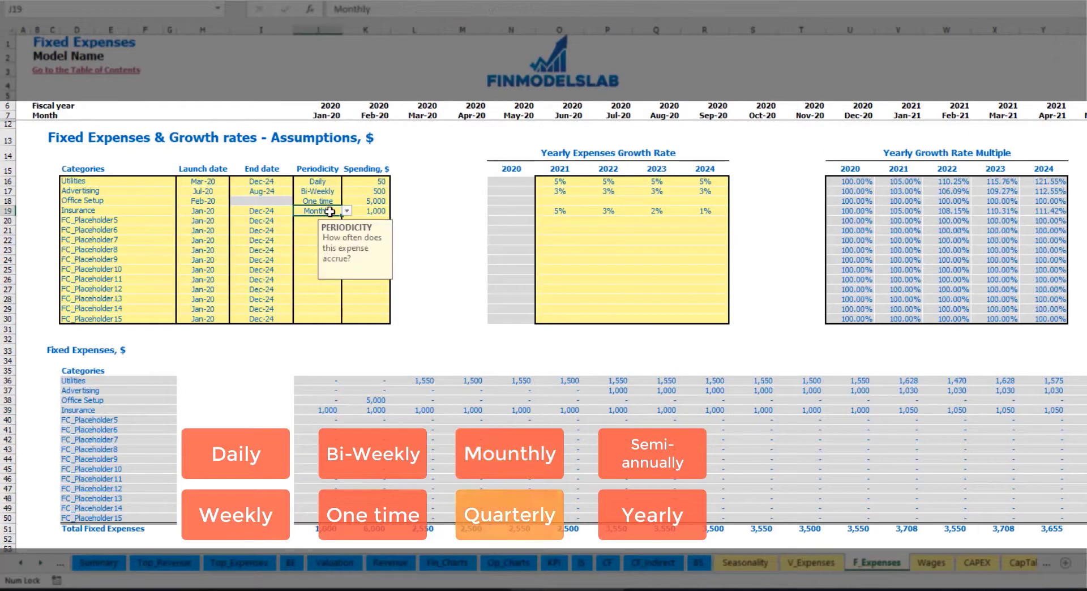
pyautogui.click(347, 211)
pyautogui.click(343, 265)
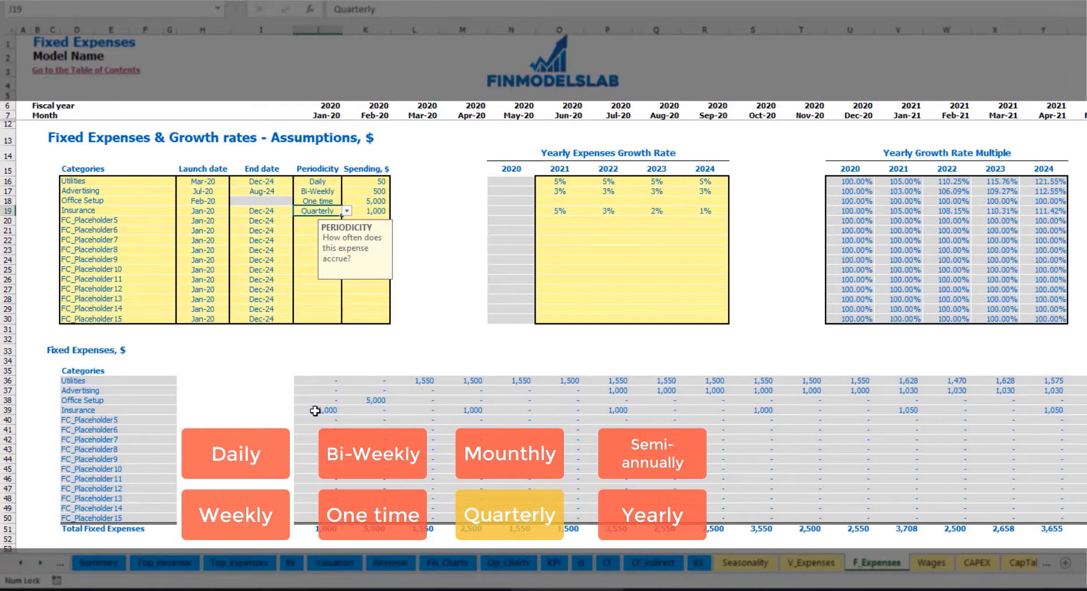
pyautogui.click(469, 407)
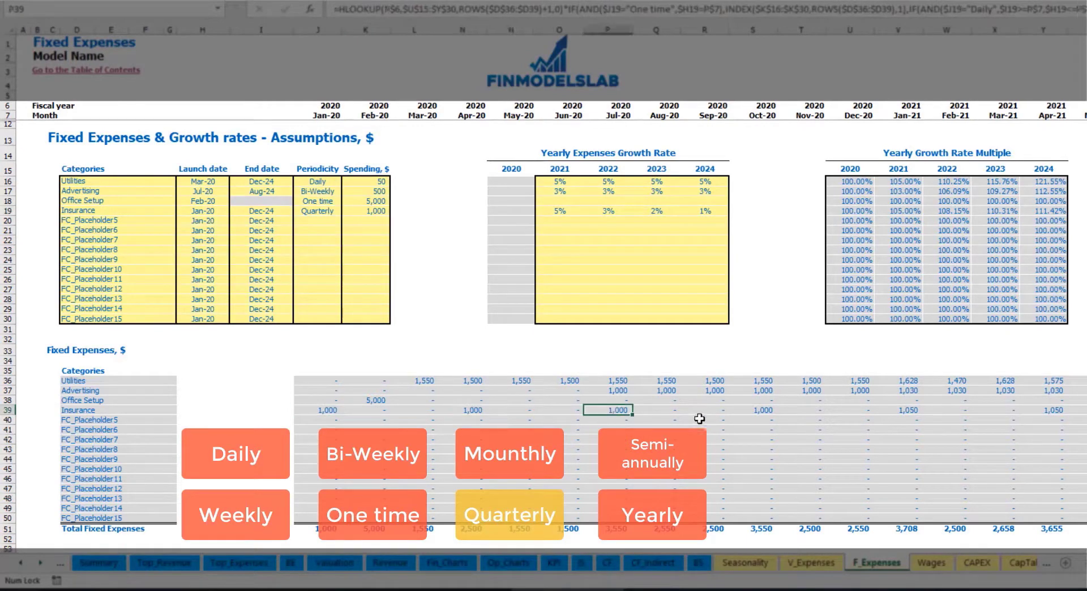
# Step: Set the Insurance launch date to Feb-20 and check the quarterly amounts from Feb-20 through Aug-20
pyautogui.click(220, 210)
pyautogui.click(232, 211)
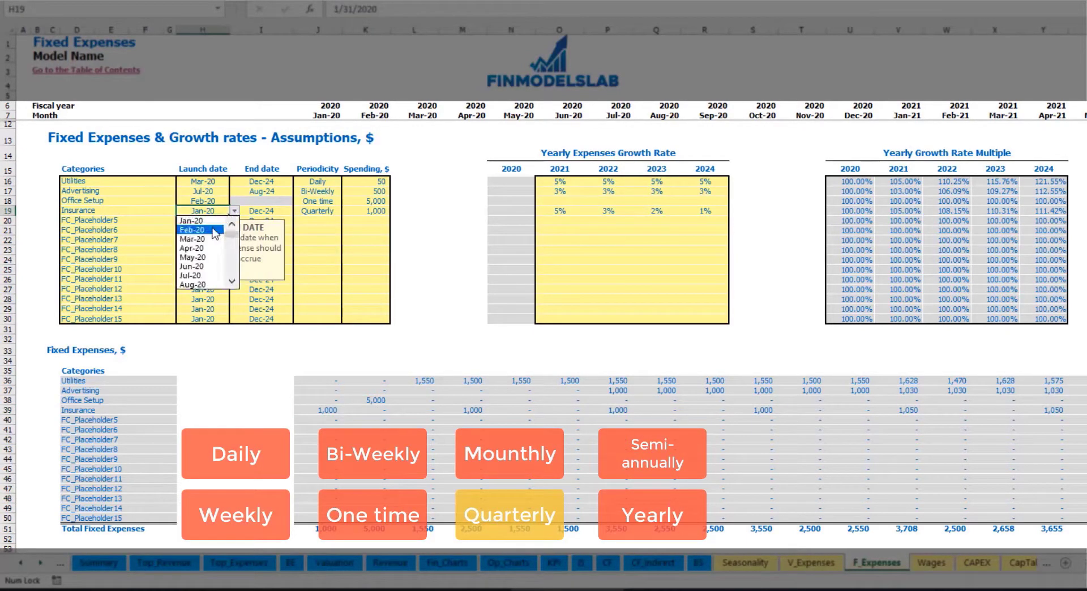
pyautogui.click(210, 225)
pyautogui.click(381, 407)
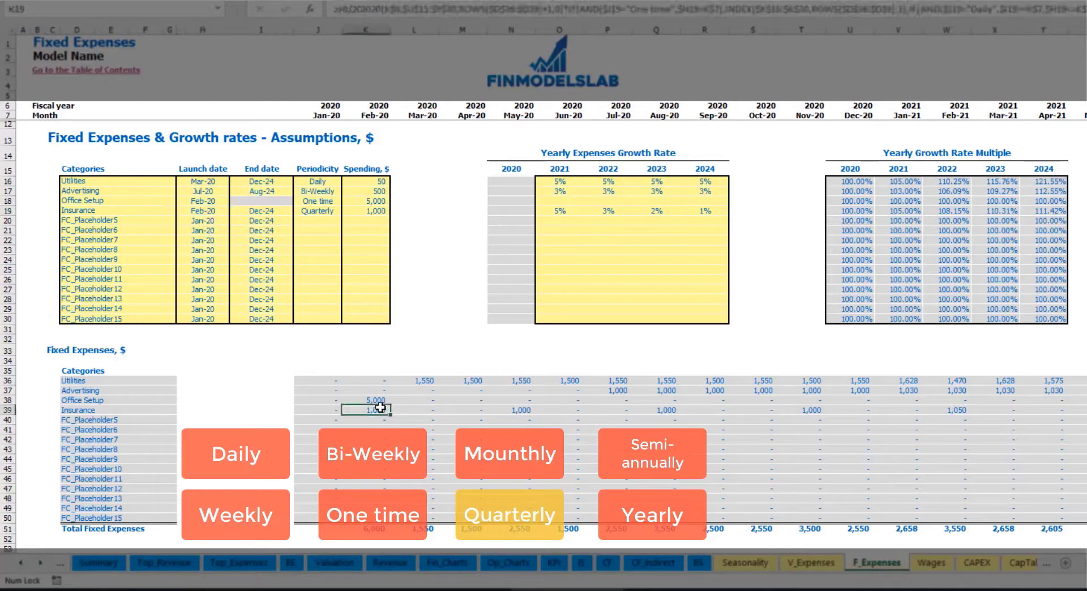
pyautogui.click(520, 410)
pyautogui.click(668, 409)
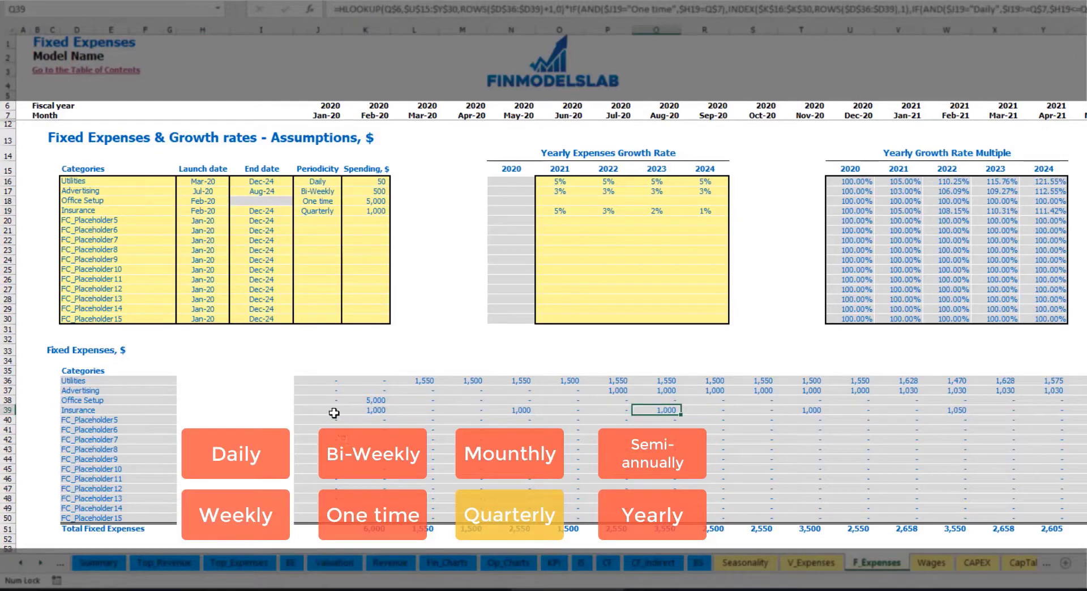
pyautogui.click(365, 412)
pyautogui.click(521, 411)
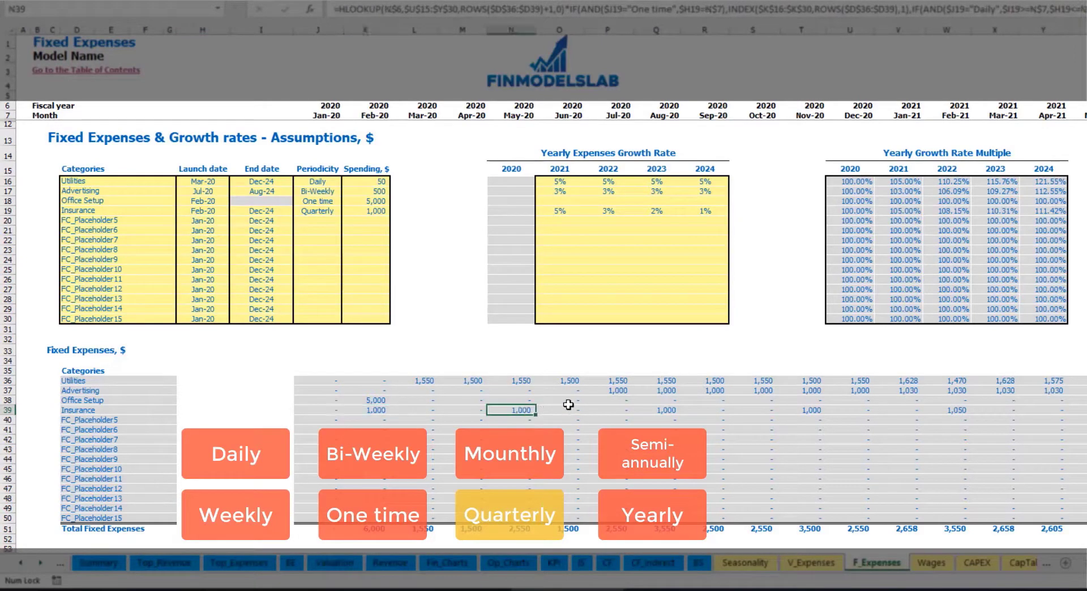
# Step: Set the Insurance periodicity to Semi-Annually and check its amounts from Feb-20 through Feb-21
pyautogui.click(334, 211)
pyautogui.click(347, 210)
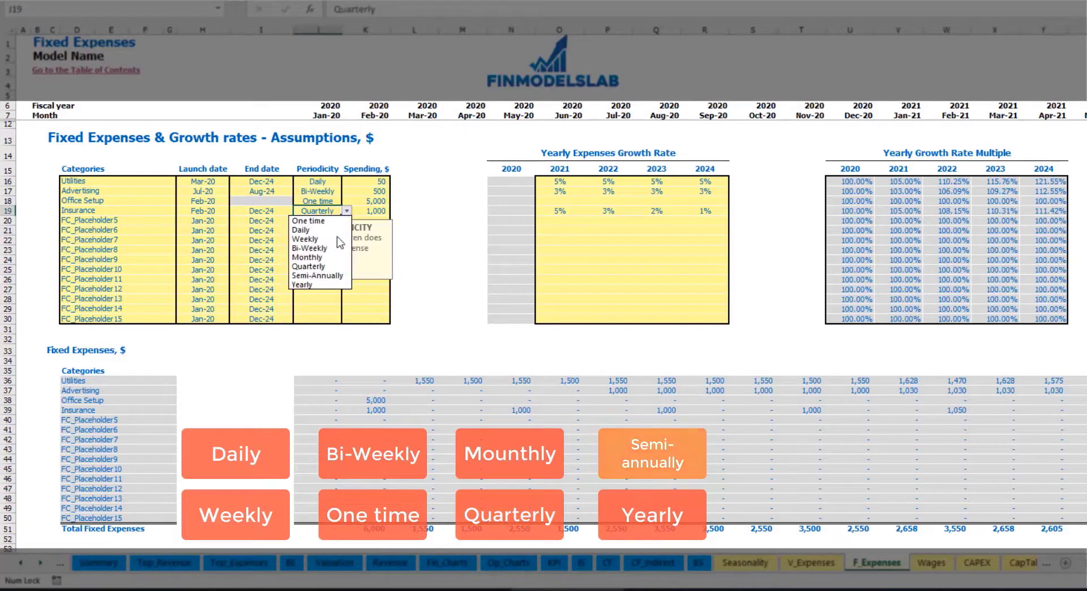
pyautogui.click(334, 276)
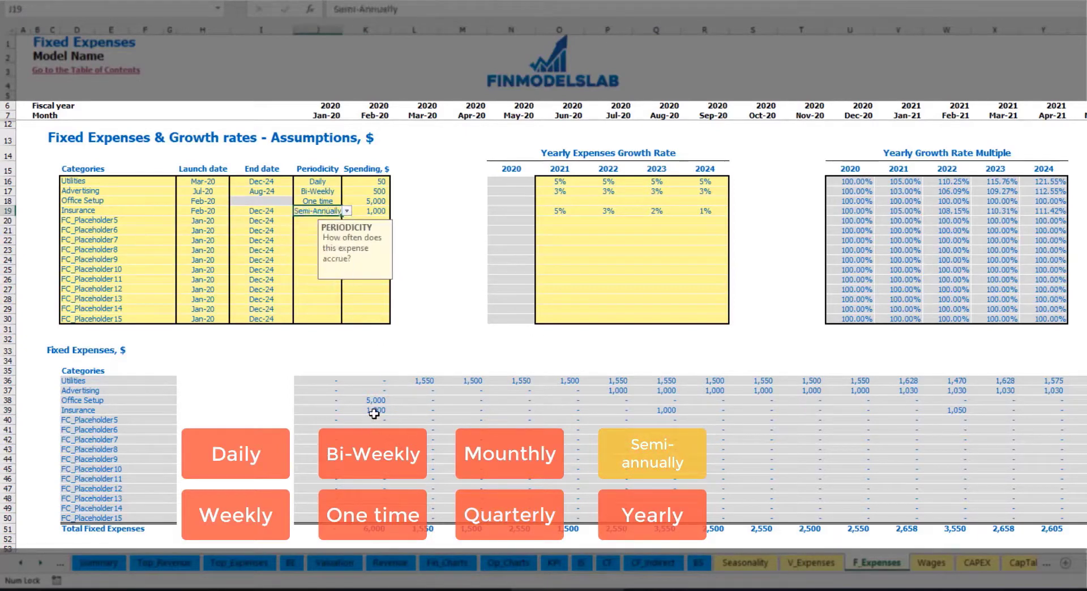
pyautogui.click(374, 411)
pyautogui.moveTo(426, 407); pyautogui.dragTo(908, 411)
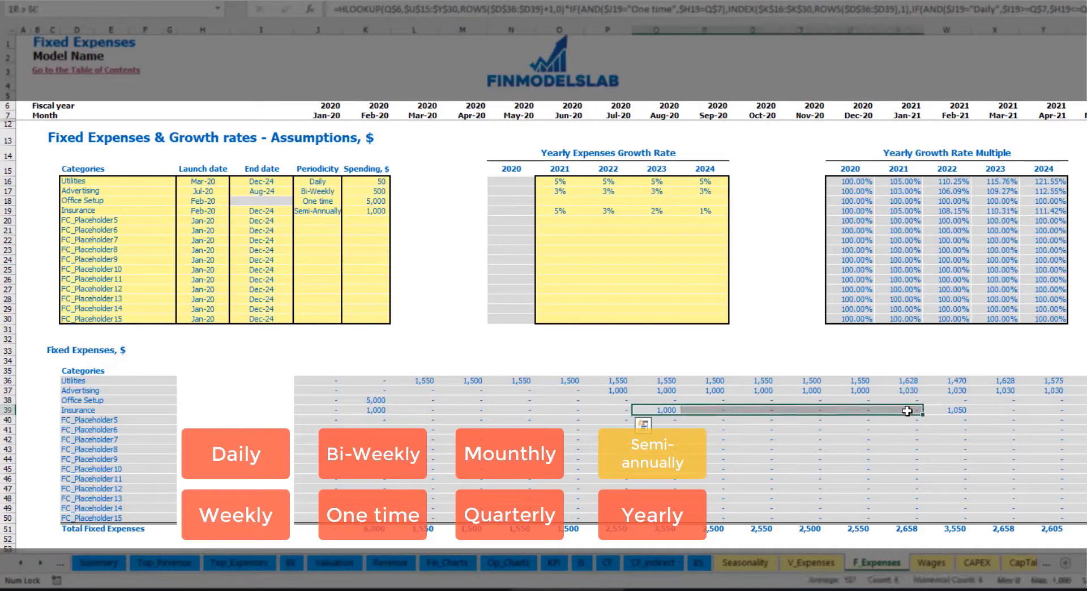
pyautogui.click(946, 420)
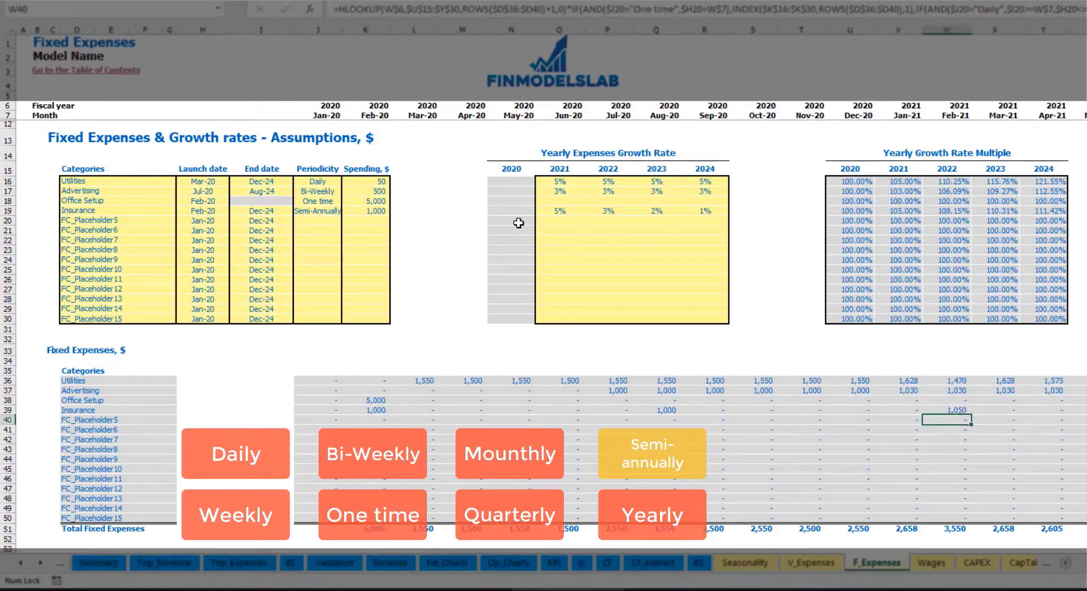
# Step: Set the Insurance periodicity to Yearly and check its amounts from Feb-20 onward
pyautogui.click(330, 211)
pyautogui.click(346, 211)
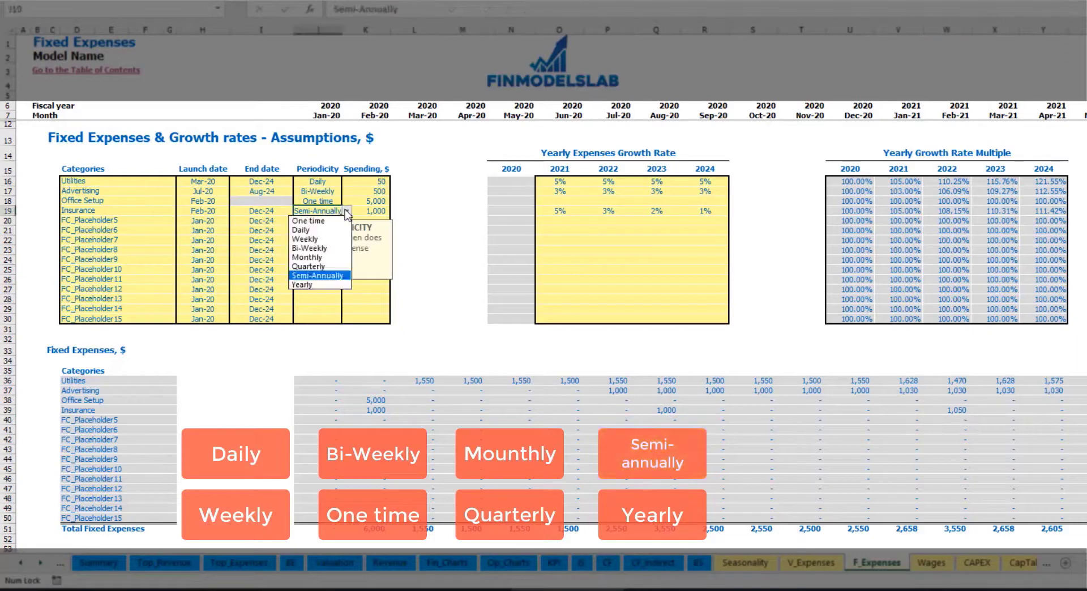
pyautogui.click(310, 285)
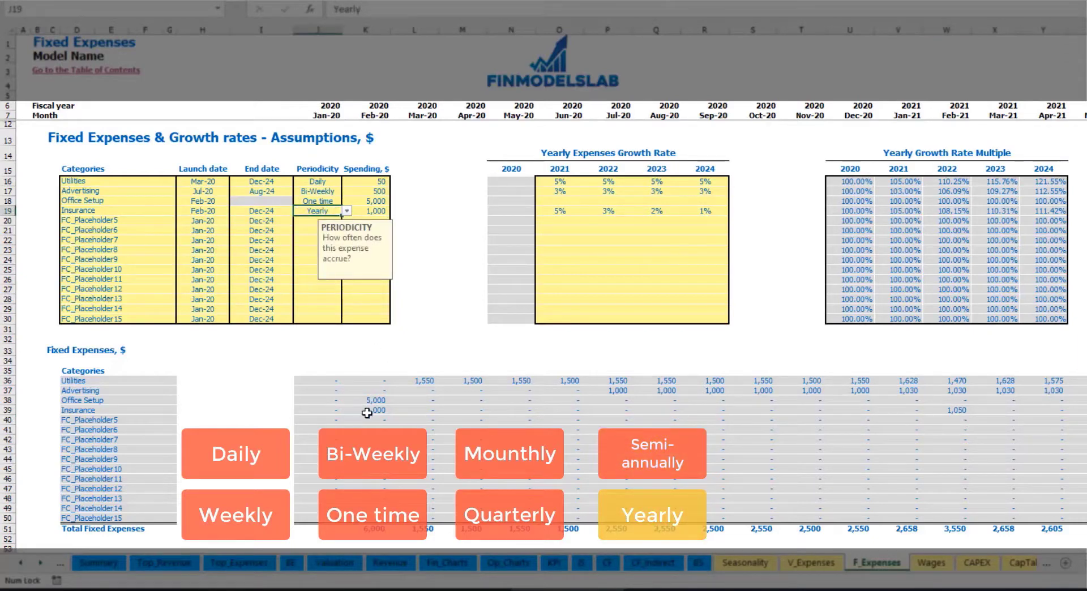
pyautogui.moveTo(368, 412); pyautogui.dragTo(1079, 412)
# Step: Review the Insurance launch and end dates and the monthly amounts of all fixed expense categories
pyautogui.click(212, 212)
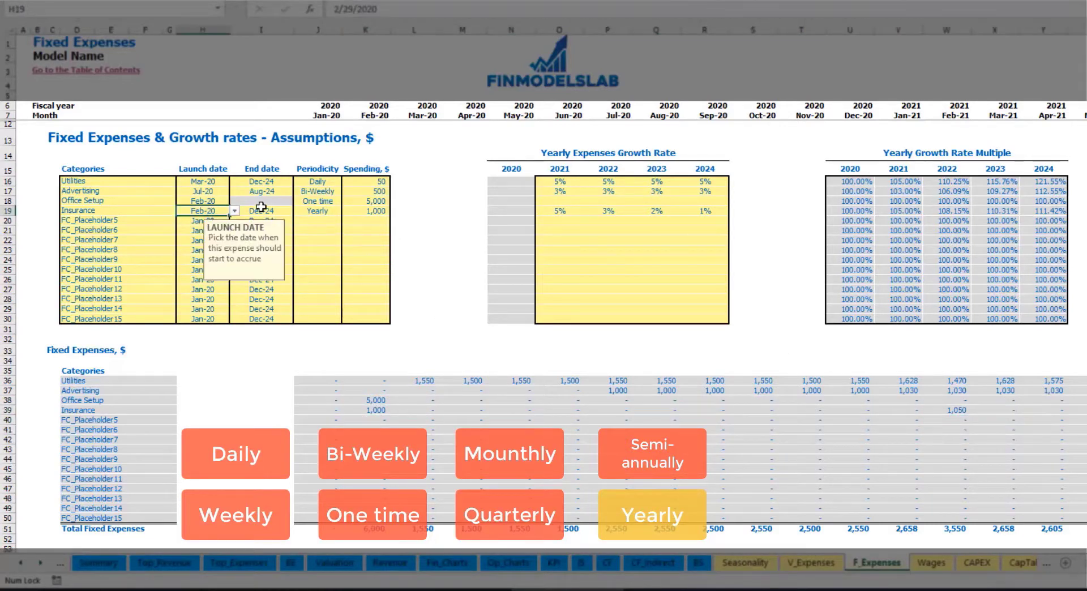
pyautogui.click(261, 209)
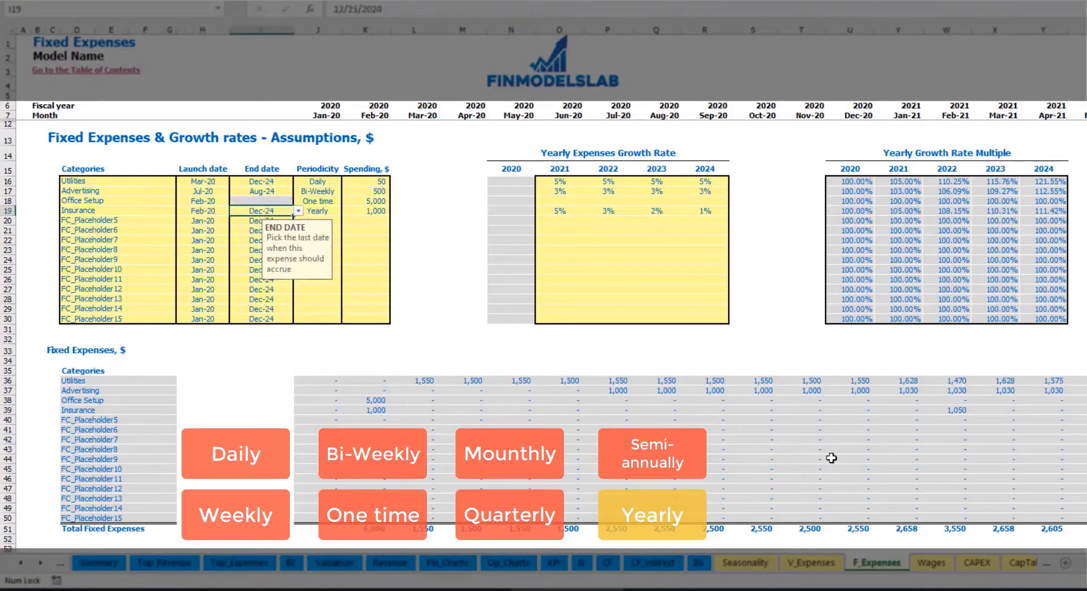
pyautogui.click(761, 320)
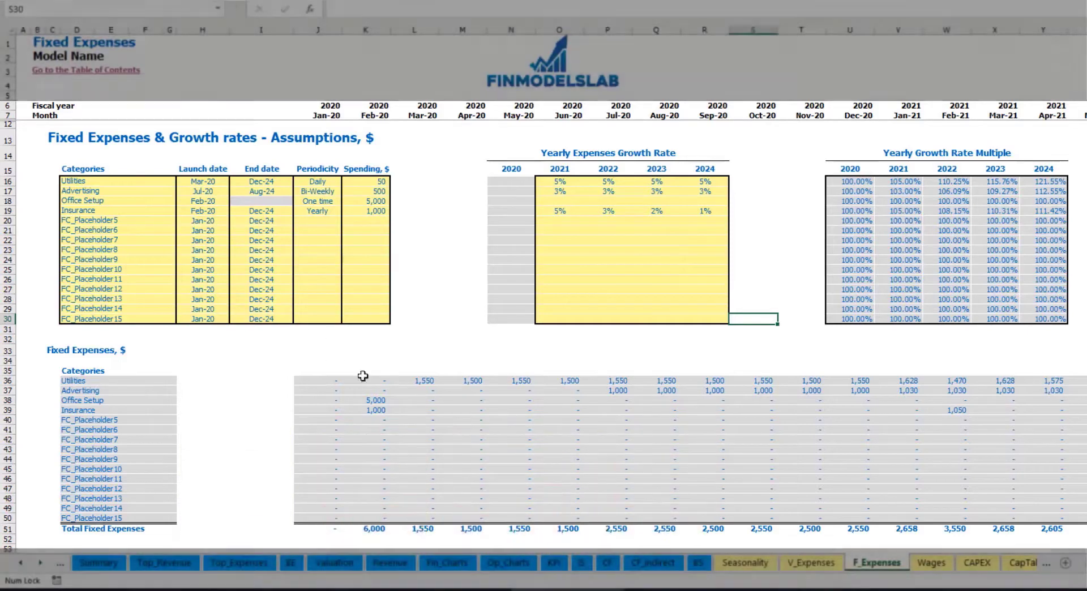
pyautogui.moveTo(315, 380)
pyautogui.mouseDown()
pyautogui.moveTo(923, 464)
pyautogui.moveTo(999, 518)
pyautogui.mouseUp()
# Step: In the income statement, expand Total Fixed Expenses and examine the individual fixed expense categories
pyautogui.click(581, 562)
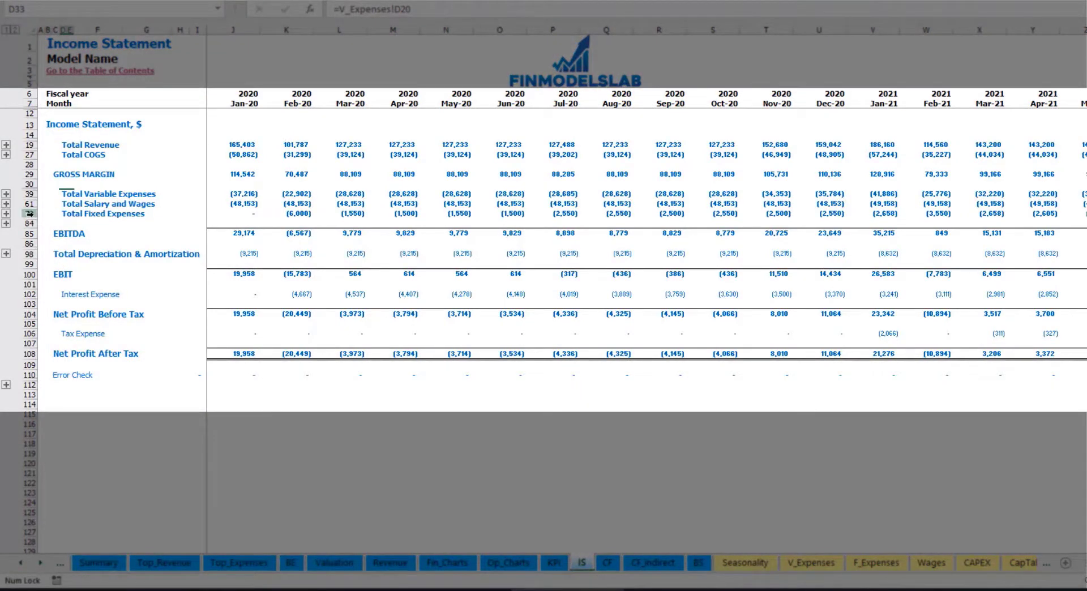
pyautogui.click(64, 214)
pyautogui.click(6, 214)
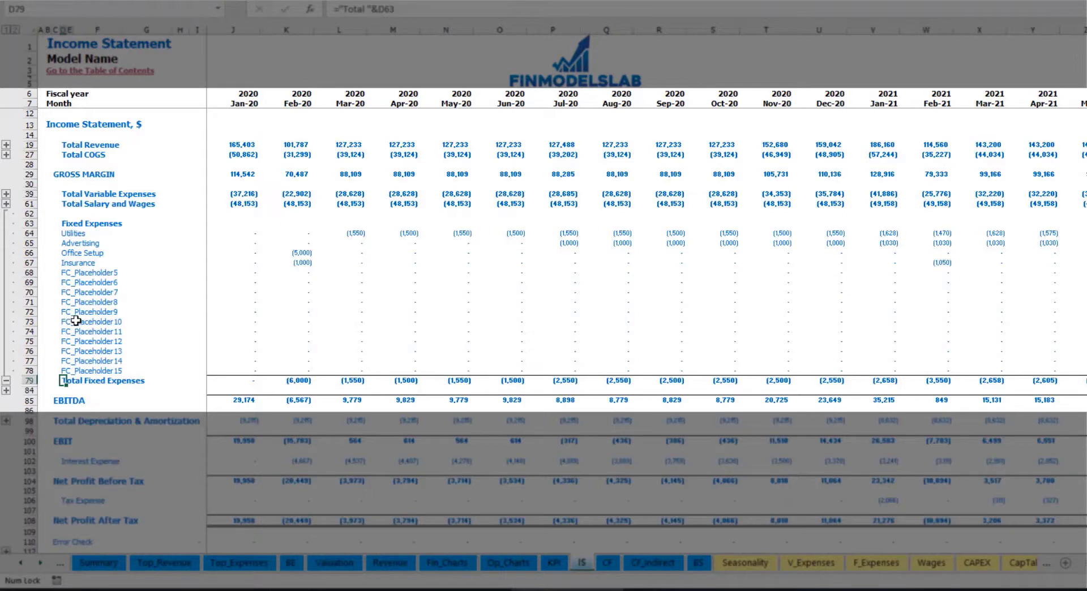
pyautogui.moveTo(29, 233); pyautogui.dragTo(72, 371)
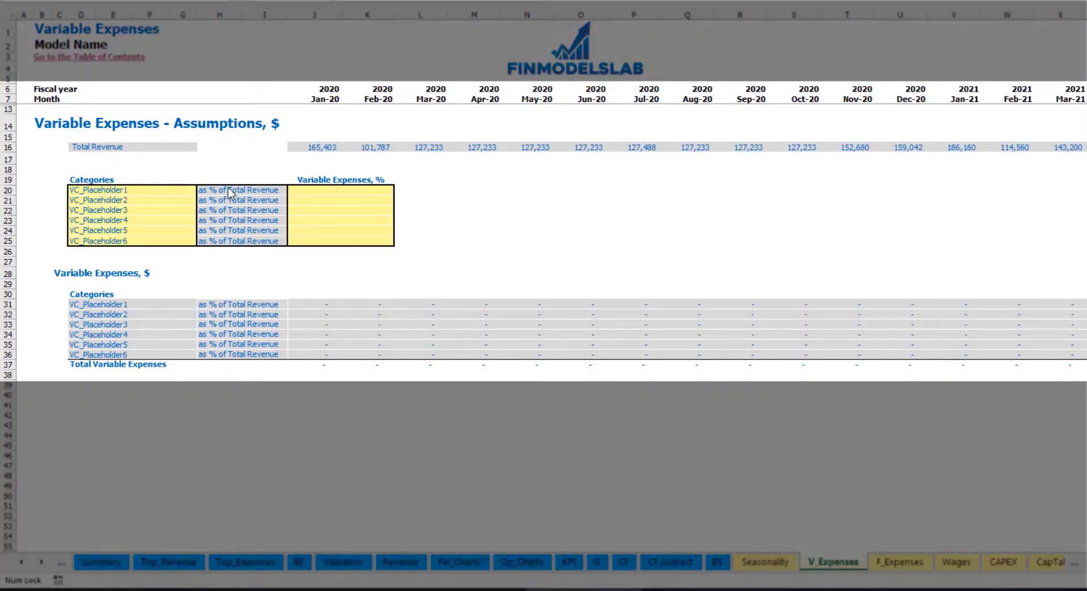
# Step: On the V_Expenses sheet, rename the first variable expense category as Bank fees and set it to 2.5% of total revenue
pyautogui.click(118, 191)
pyautogui.write('Bank fees')
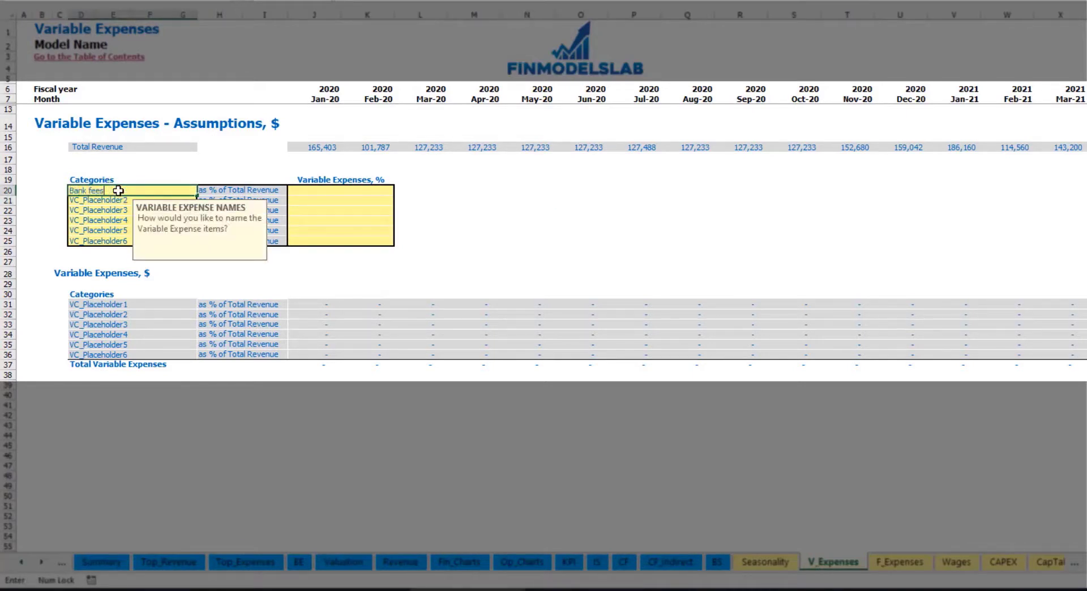
pyautogui.press('Return')
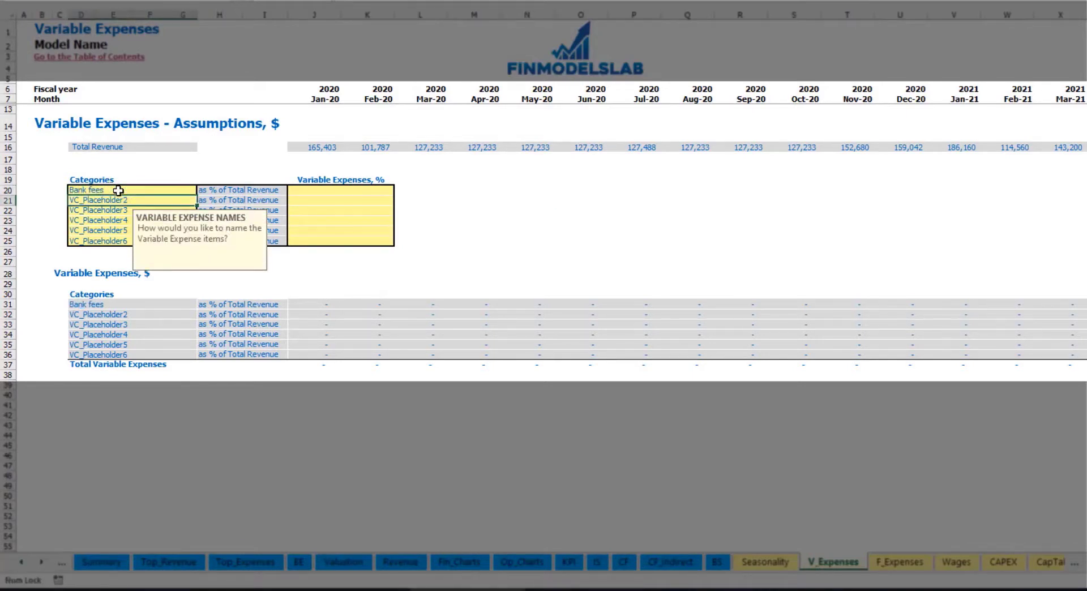
pyautogui.click(321, 189)
pyautogui.write('2.5%')
pyautogui.press('Return')
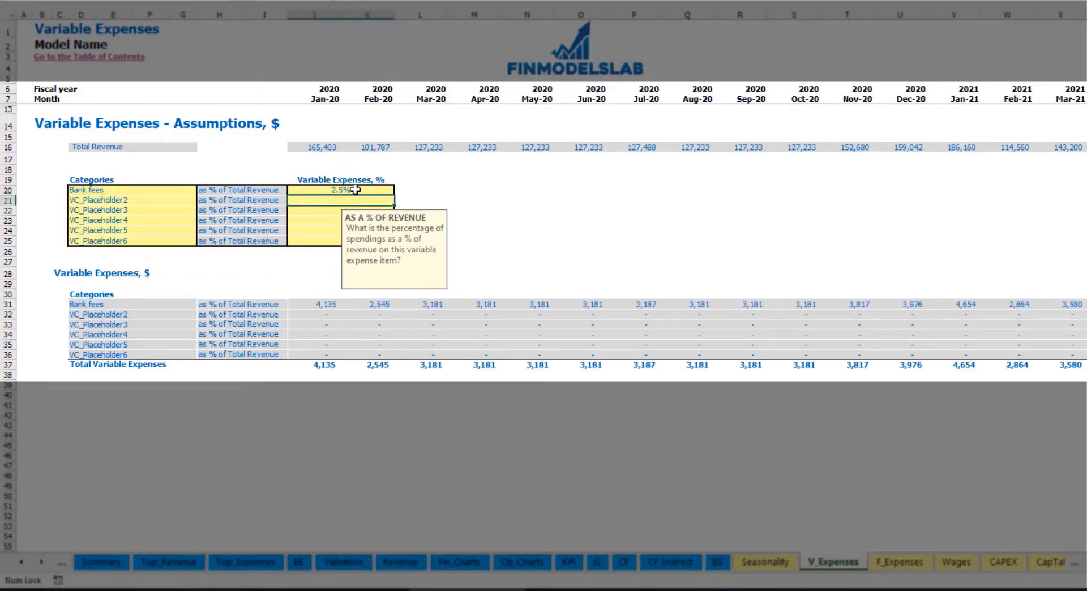
# Step: Compare the monthly total revenue for 2020 with the calculated Bank fees amounts
pyautogui.moveTo(317, 147); pyautogui.dragTo(847, 151)
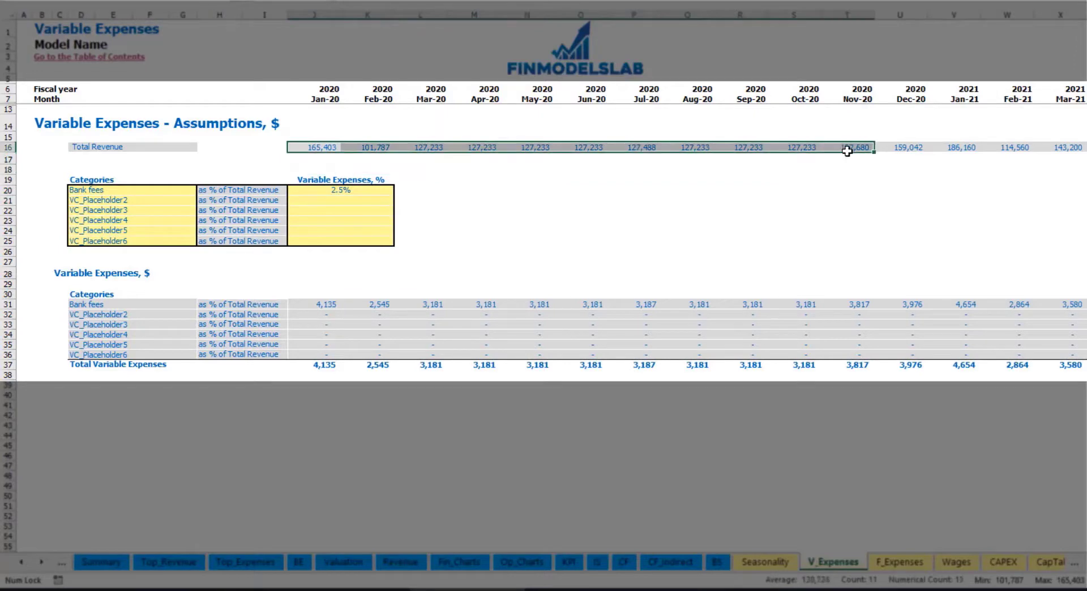
pyautogui.moveTo(1076, 563)
pyautogui.mouseDown()
pyautogui.moveTo(1086, 562)
pyautogui.moveTo(1075, 563)
pyautogui.mouseUp()
pyautogui.click(336, 304)
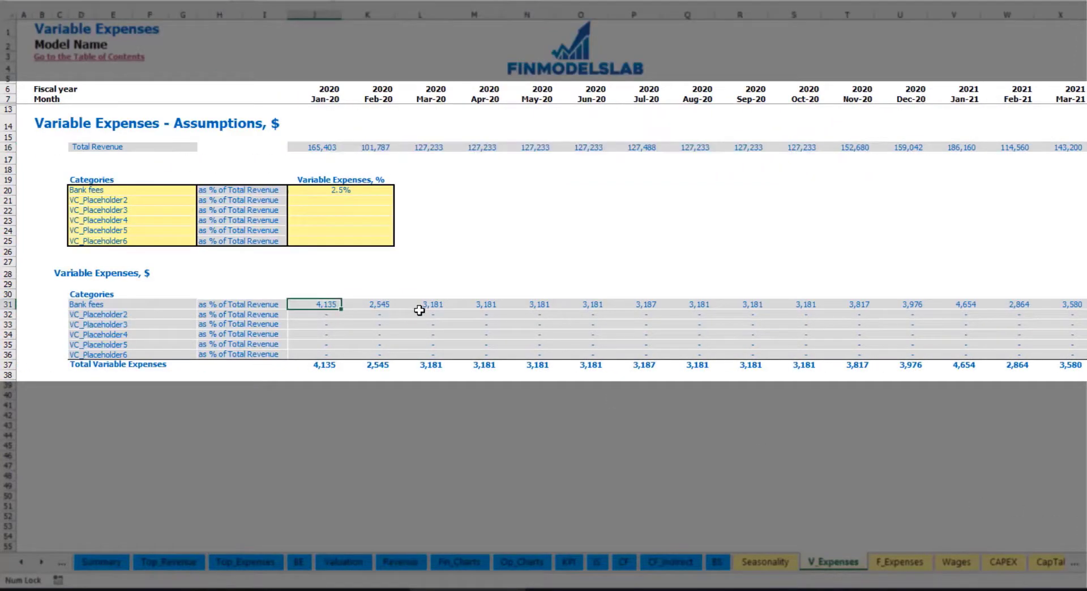
pyautogui.click(420, 306)
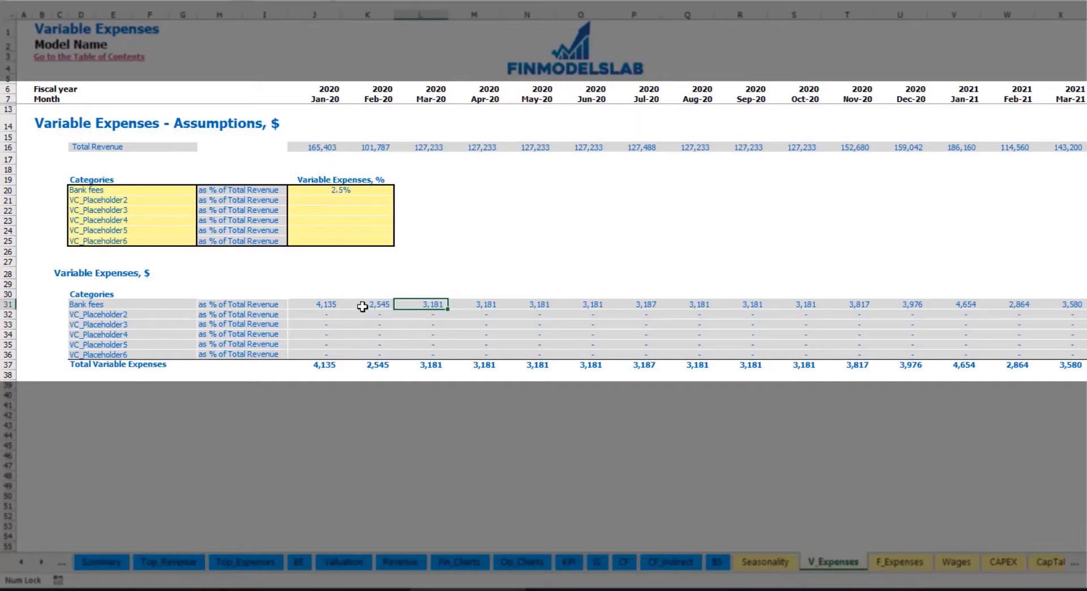
# Step: Rename the second variable expense category as Other Var Exp and set it to 5% of total revenue
pyautogui.click(136, 201)
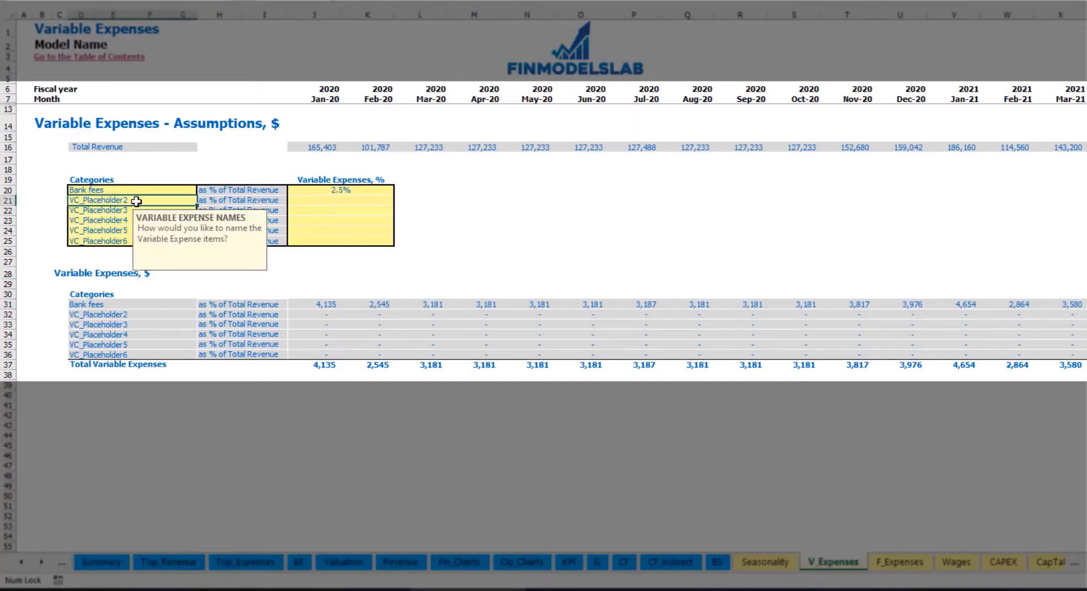
pyautogui.write('Other Var Exp')
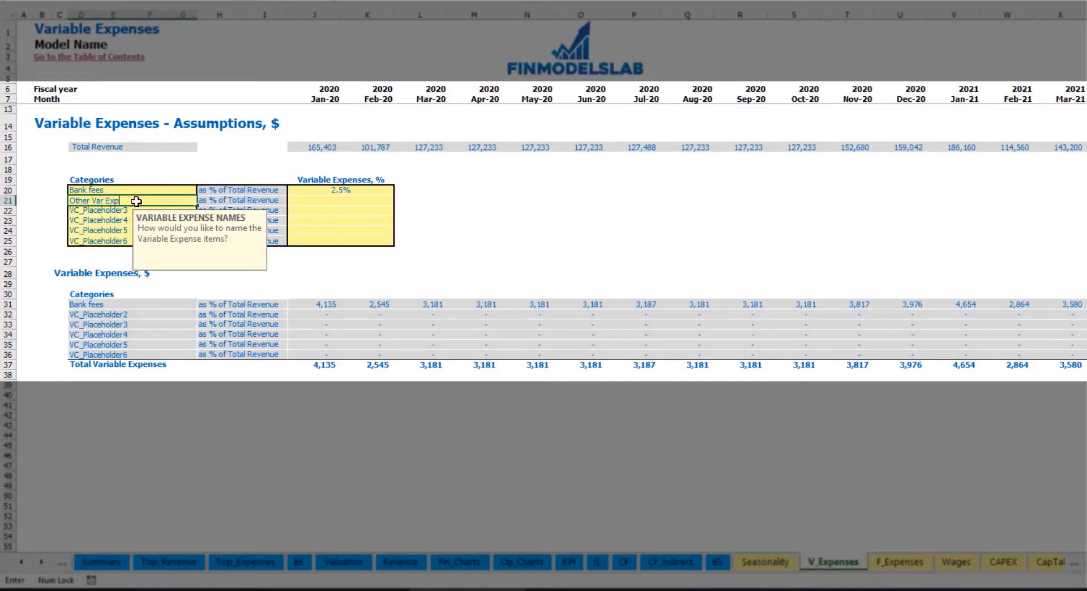
pyautogui.press('Return')
pyautogui.click(330, 199)
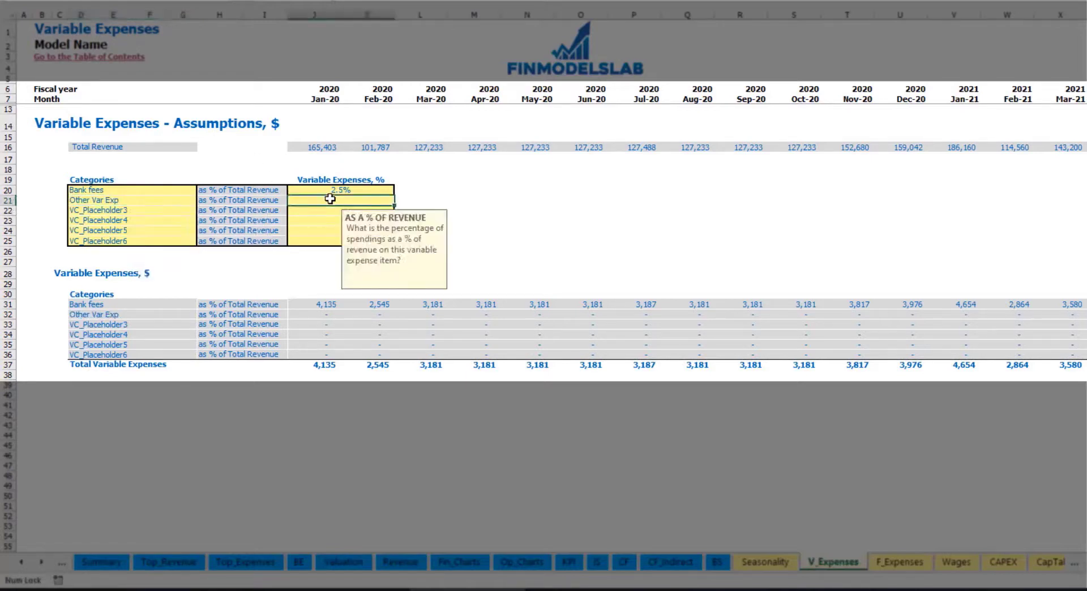
pyautogui.write('5')
pyautogui.press('Return')
# Step: Rename the third variable expense category as Direct Labor and set it to 15% of total revenue
pyautogui.click(172, 211)
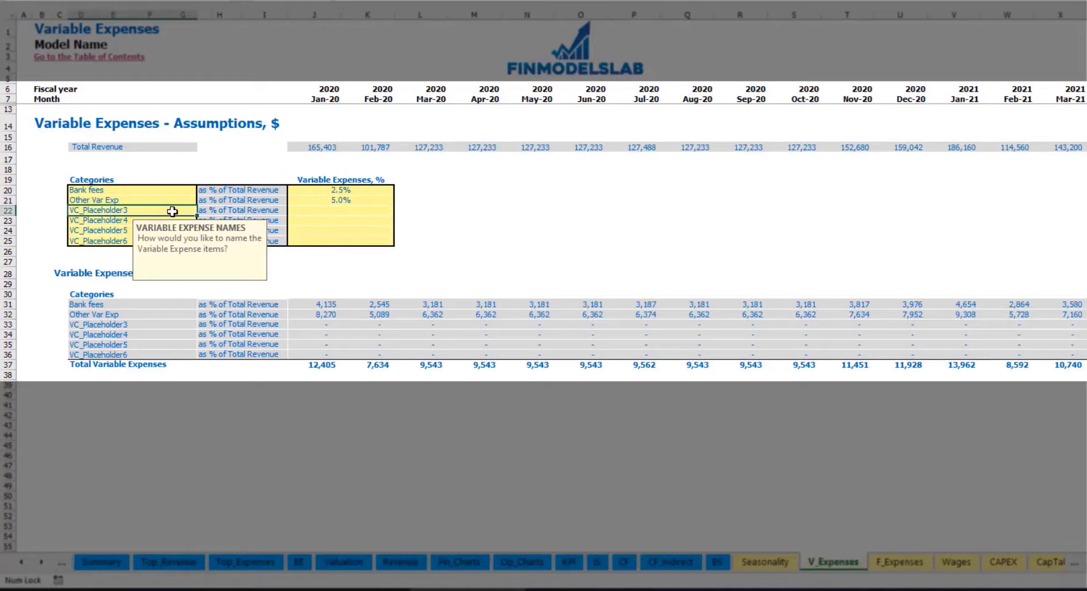
pyautogui.write('Direct Labor')
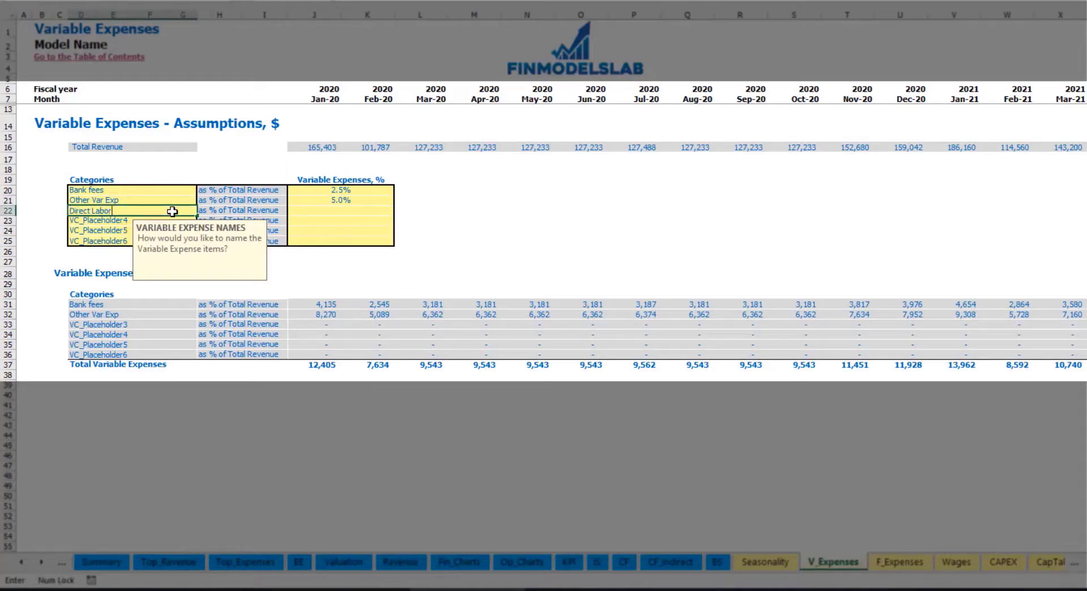
pyautogui.press('Return')
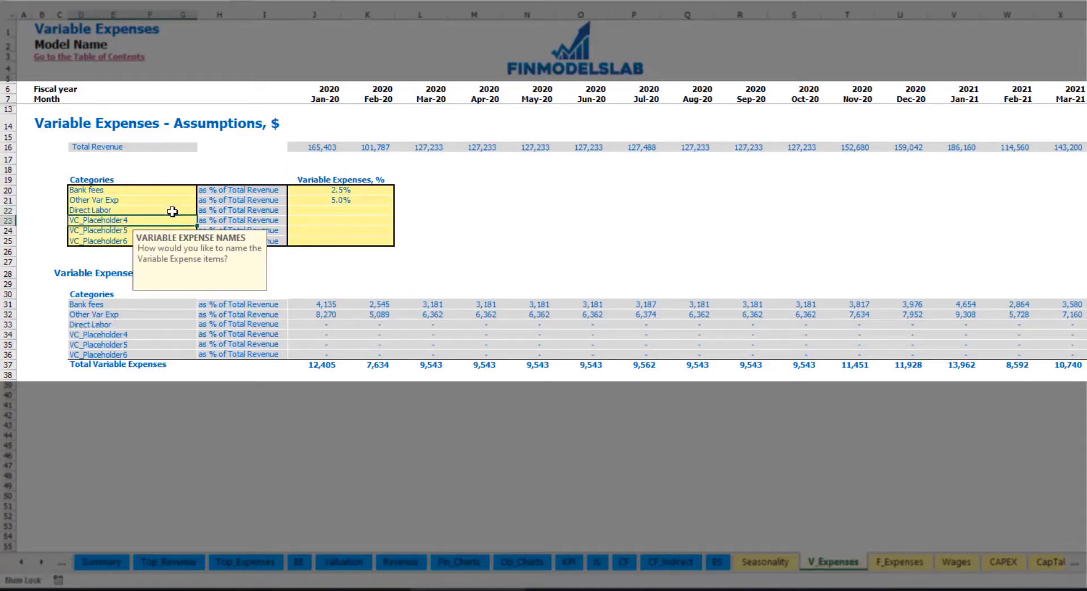
pyautogui.click(320, 212)
pyautogui.write('15')
pyautogui.press('Return')
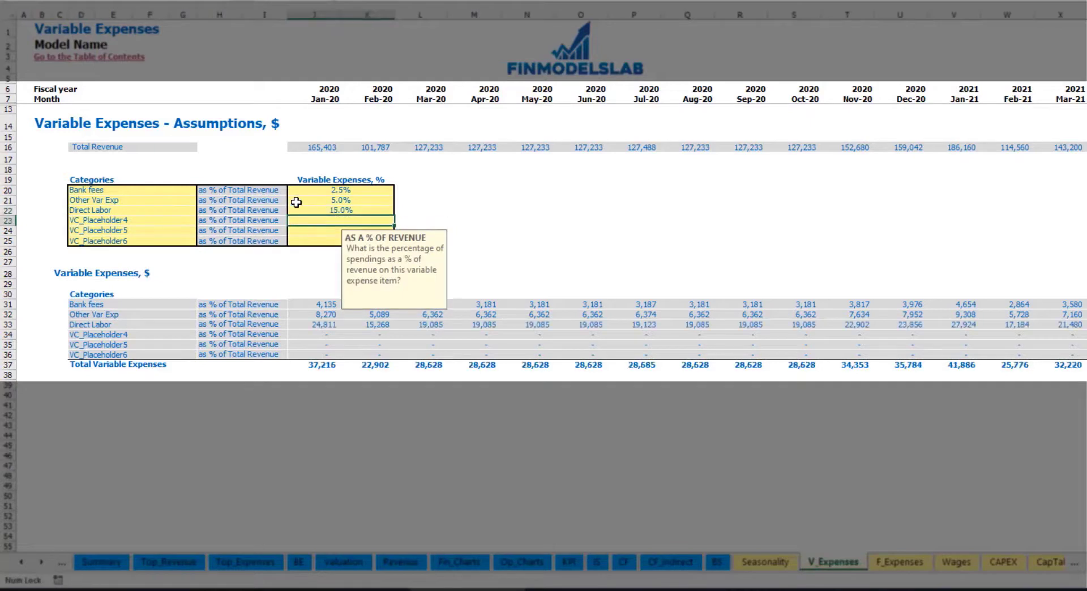
pyautogui.click(318, 304)
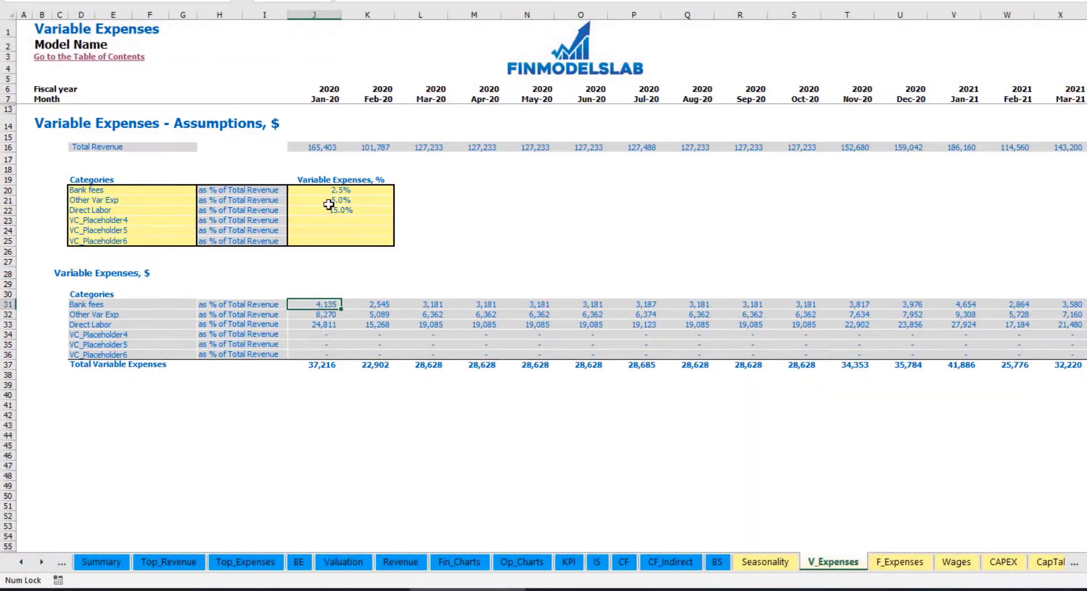
# Step: In the income statement, expand Total Variable Expenses to show the individual variable expense categories
pyautogui.click(592, 560)
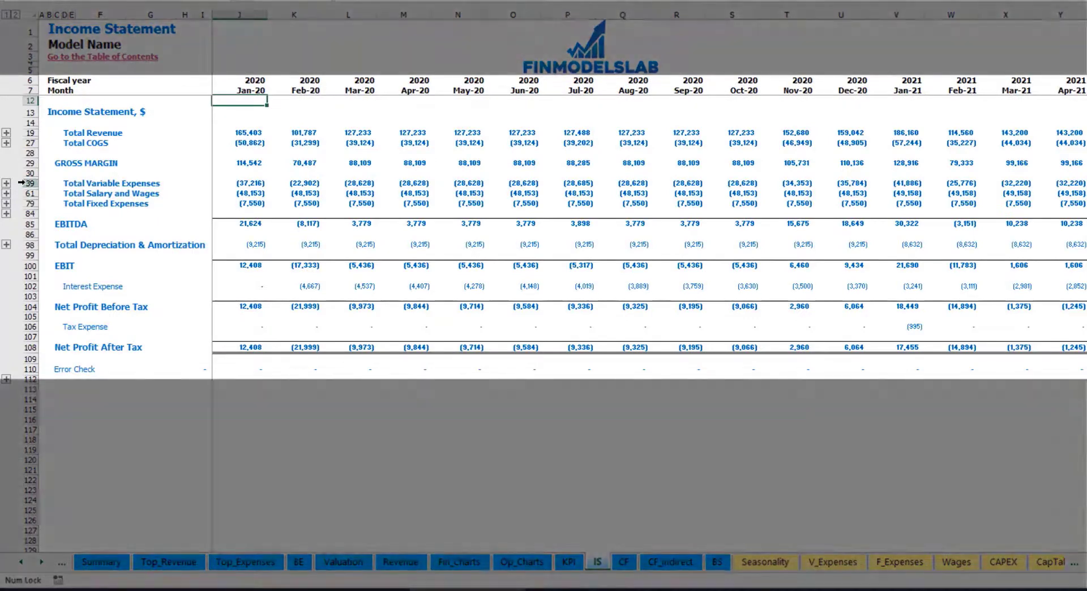
pyautogui.click(30, 183)
pyautogui.click(6, 184)
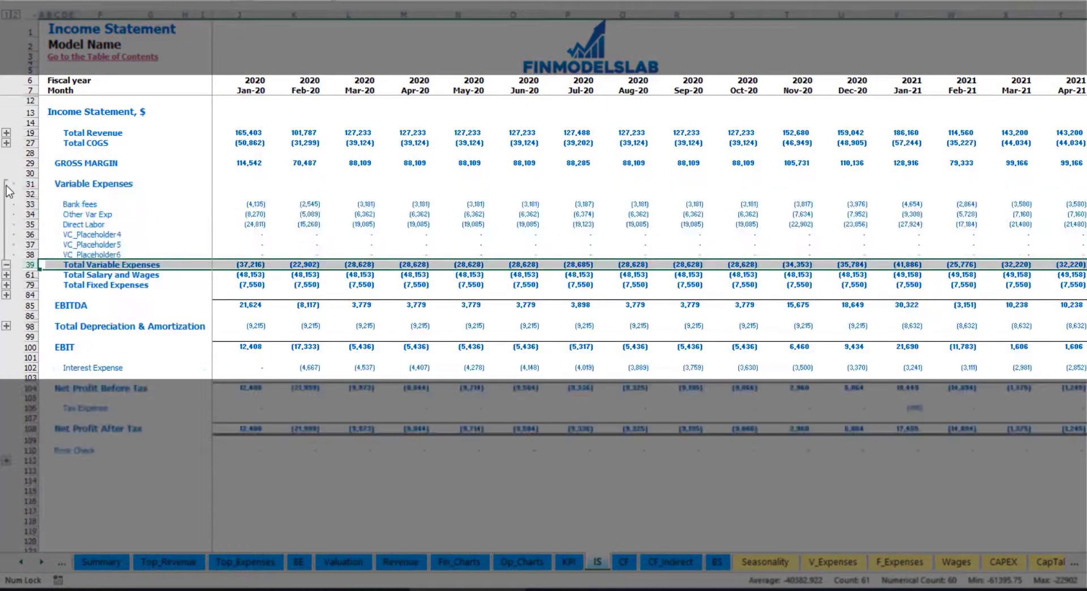
# Step: Examine the Bank fees, Other Var Exp and Direct Labor rows under Variable Expenses in the income statement
pyautogui.moveTo(30, 203); pyautogui.dragTo(39, 242)
pyautogui.click(262, 204)
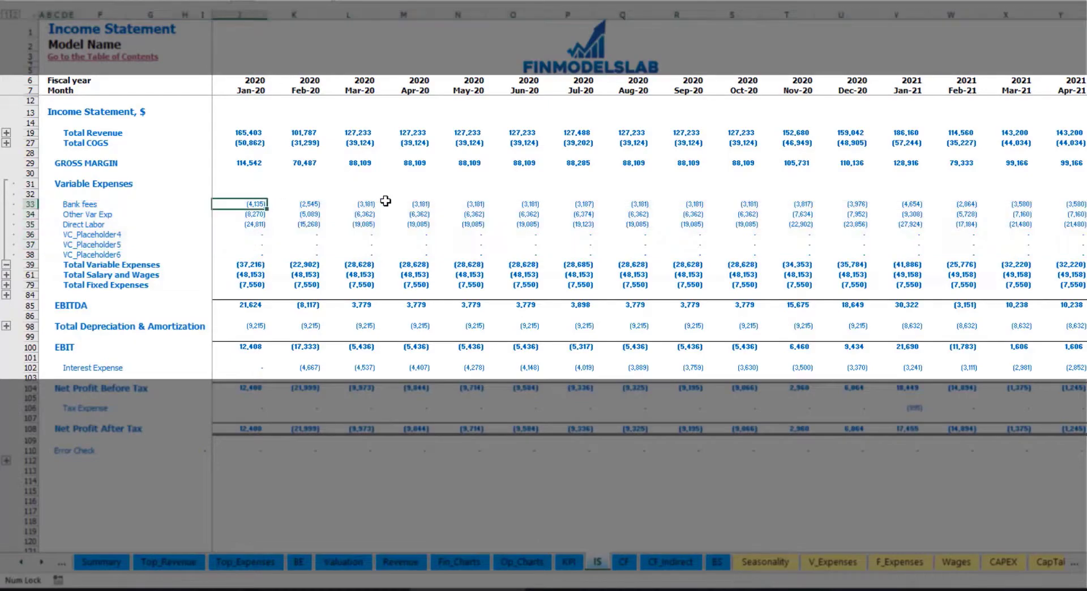
pyautogui.click(385, 204)
pyautogui.moveTo(68, 205); pyautogui.dragTo(70, 255)
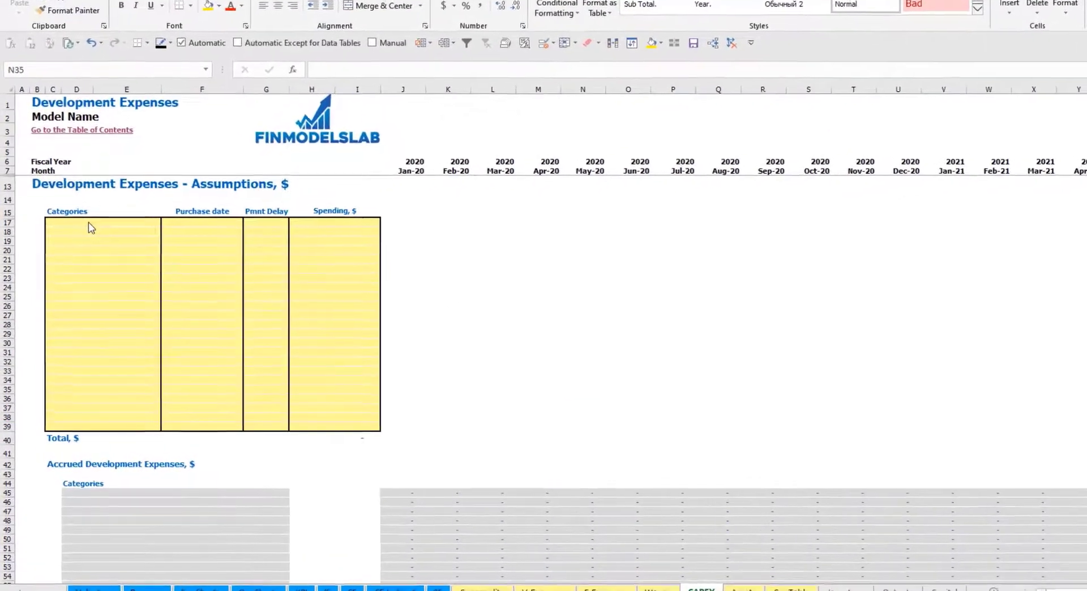
# Step: Enter Kitchen and Other dev exp as the first two development expense categories
pyautogui.click(85, 231)
pyautogui.write('Kitche')
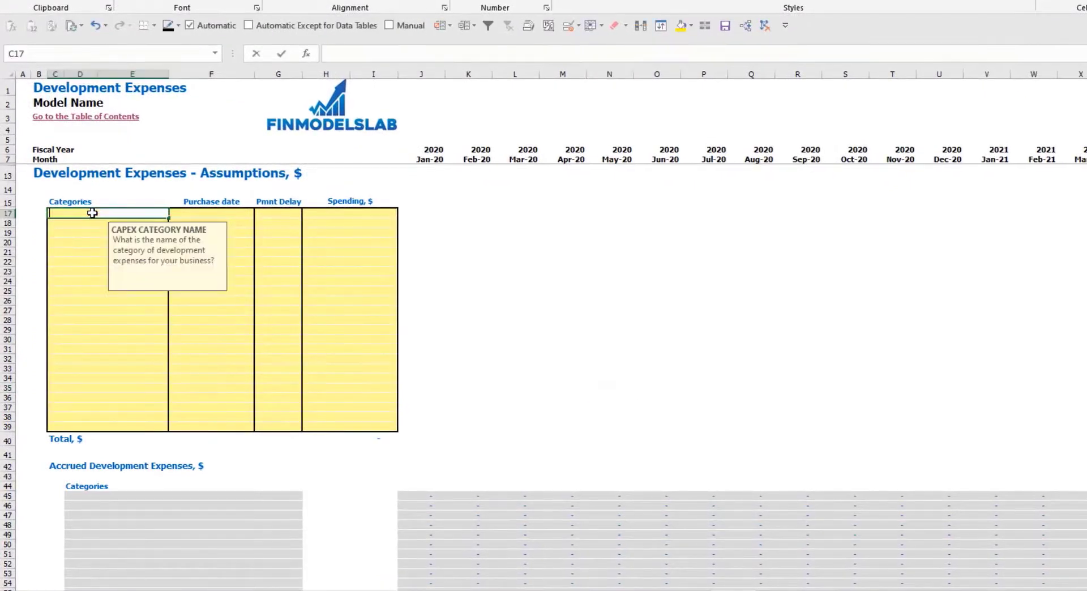
pyautogui.write('n')
pyautogui.press('Return')
pyautogui.write('Other dev exp')
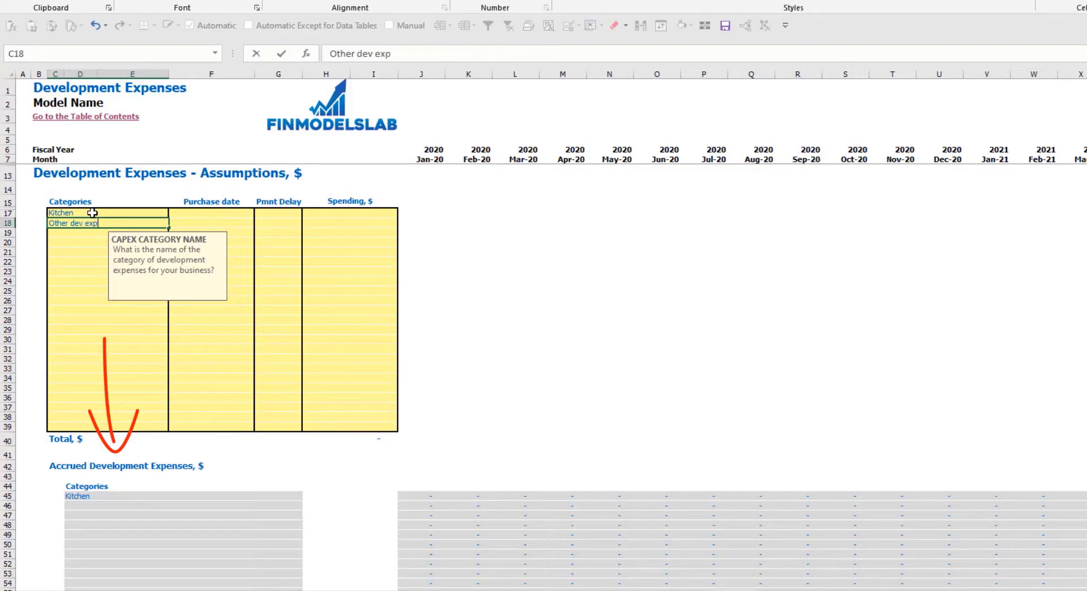
pyautogui.press('Return')
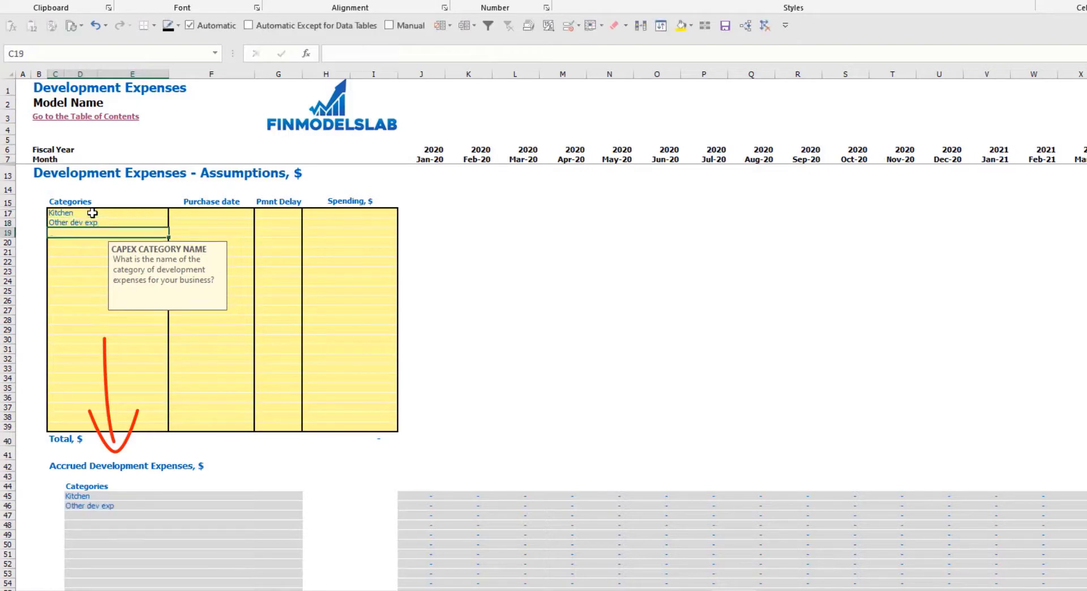
# Step: Set the purchase date to Feb-20 for Kitchen and Mar-20 for Other dev exp
pyautogui.click(226, 214)
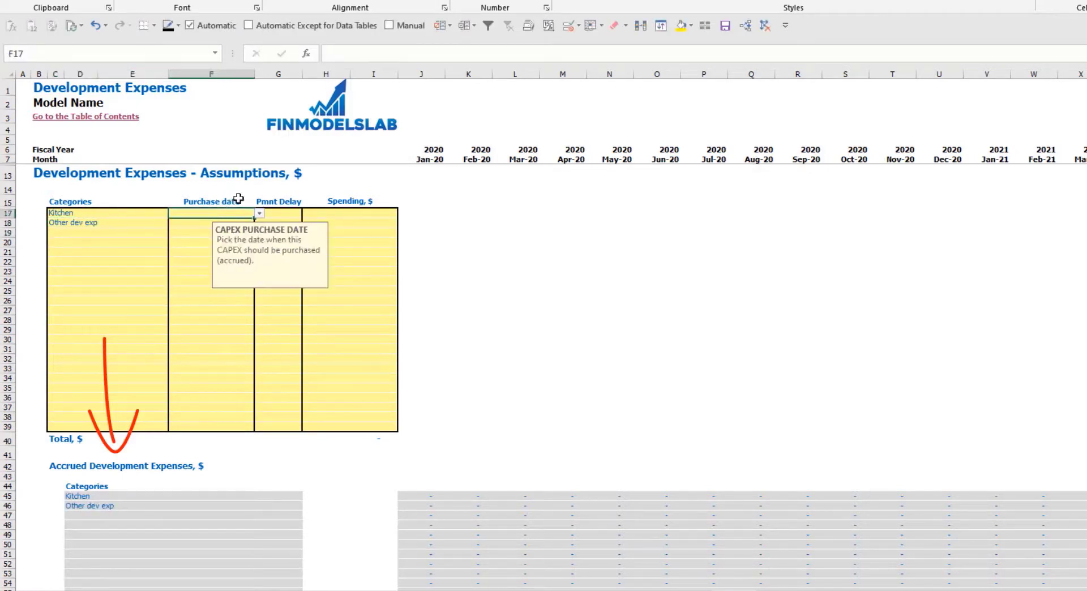
pyautogui.click(259, 213)
pyautogui.click(226, 227)
pyautogui.press('Return')
pyautogui.click(259, 224)
pyautogui.click(227, 252)
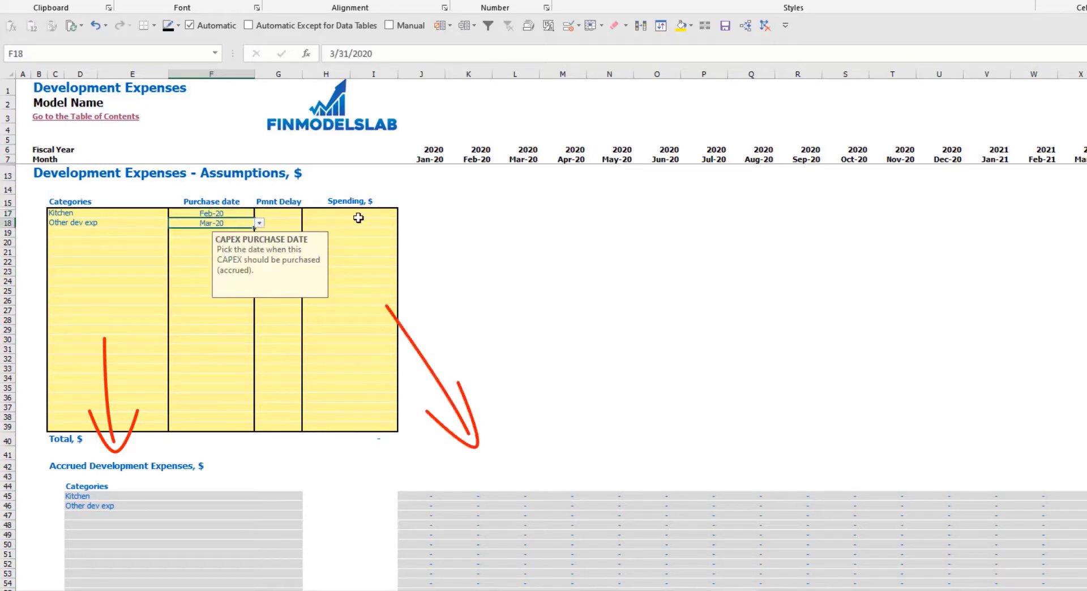
# Step: Enter development spending of 50,000 for Kitchen and 10,000 for Other dev exp
pyautogui.click(354, 216)
pyautogui.write('50,0')
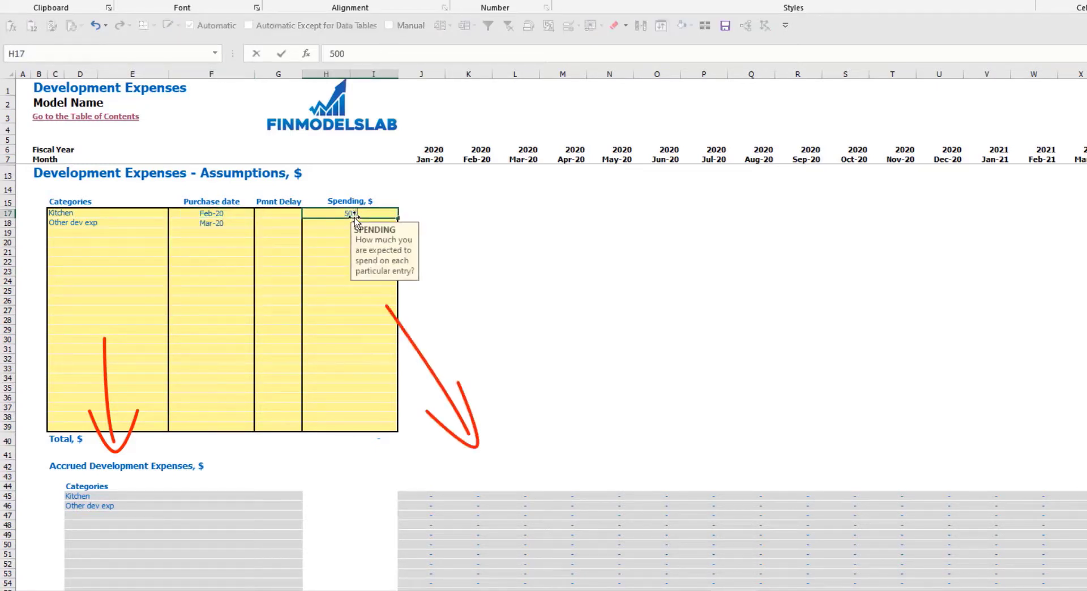
pyautogui.write('00')
pyautogui.press('Return')
pyautogui.write('1000')
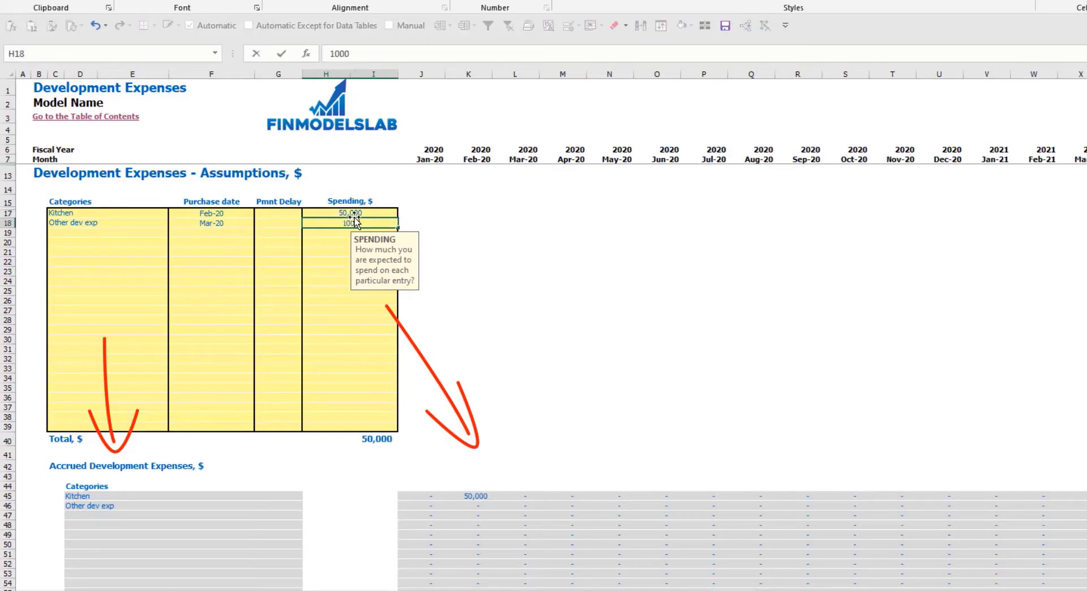
pyautogui.press('Return')
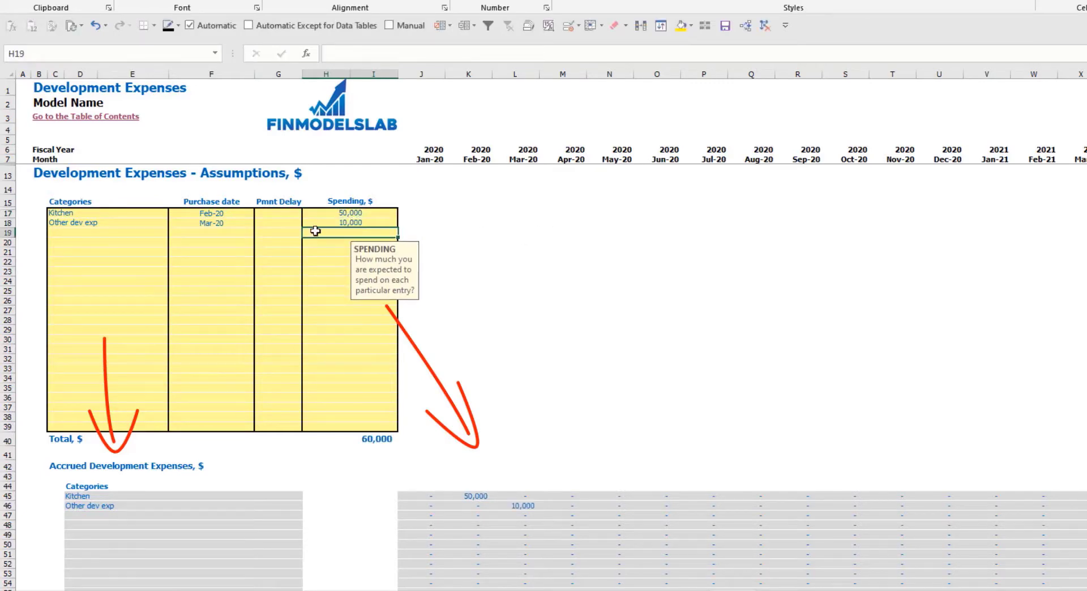
# Step: Set the Kitchen payment delay to 2M and check its payment month in the Paid Development Expenses schedule
pyautogui.click(282, 217)
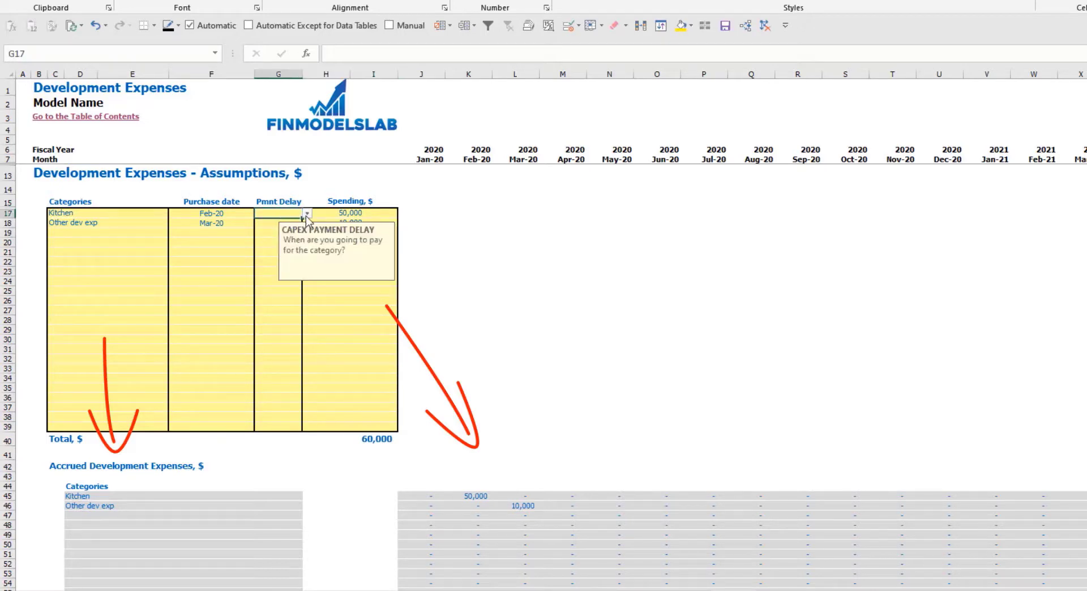
pyautogui.click(306, 213)
pyautogui.click(288, 244)
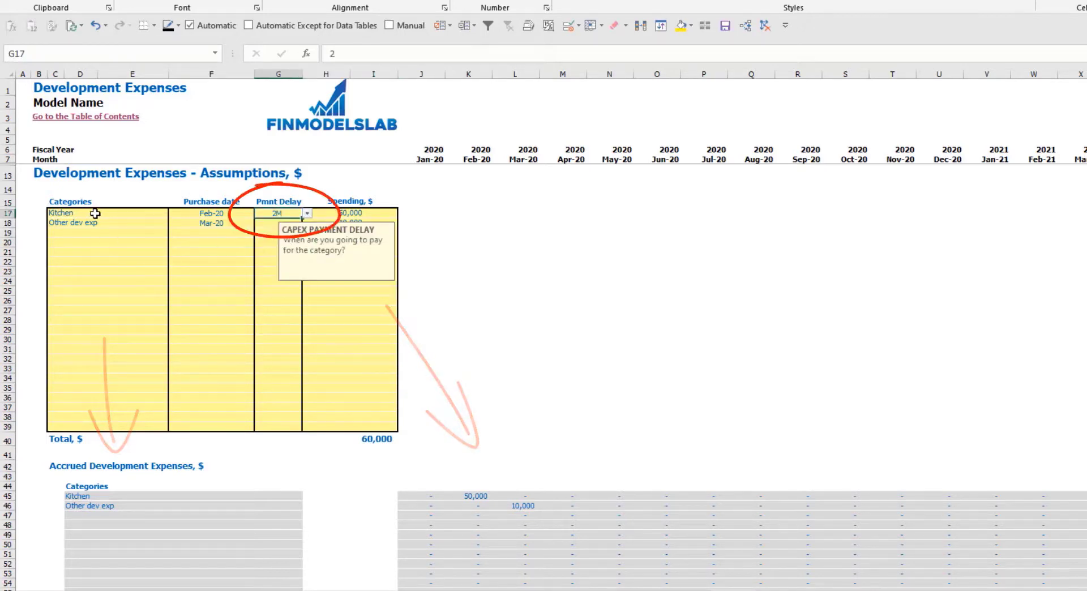
pyautogui.scroll(-10, 518, 464)
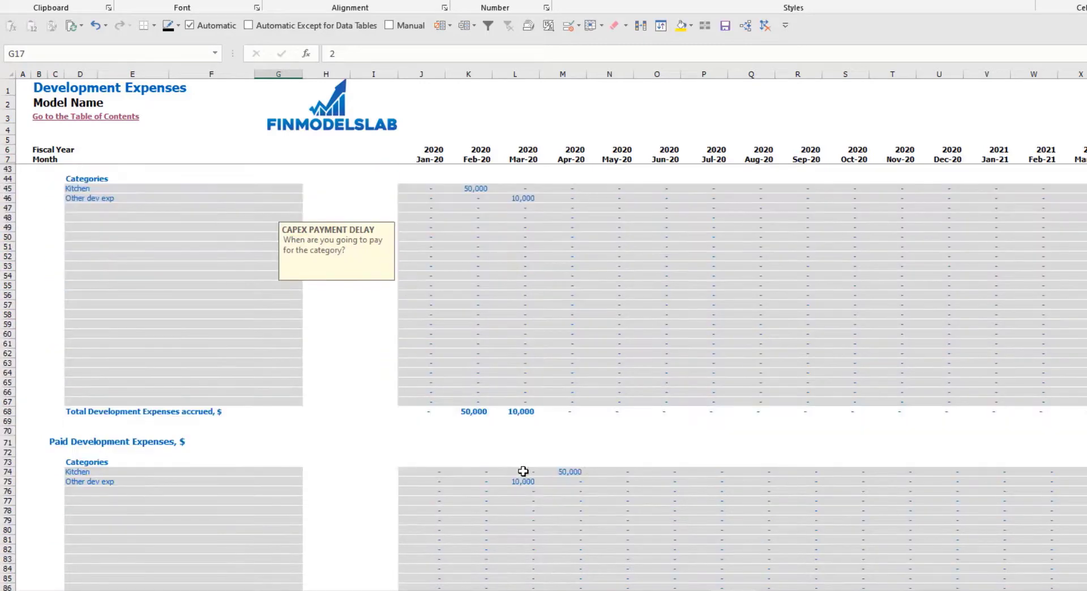
pyautogui.click(569, 471)
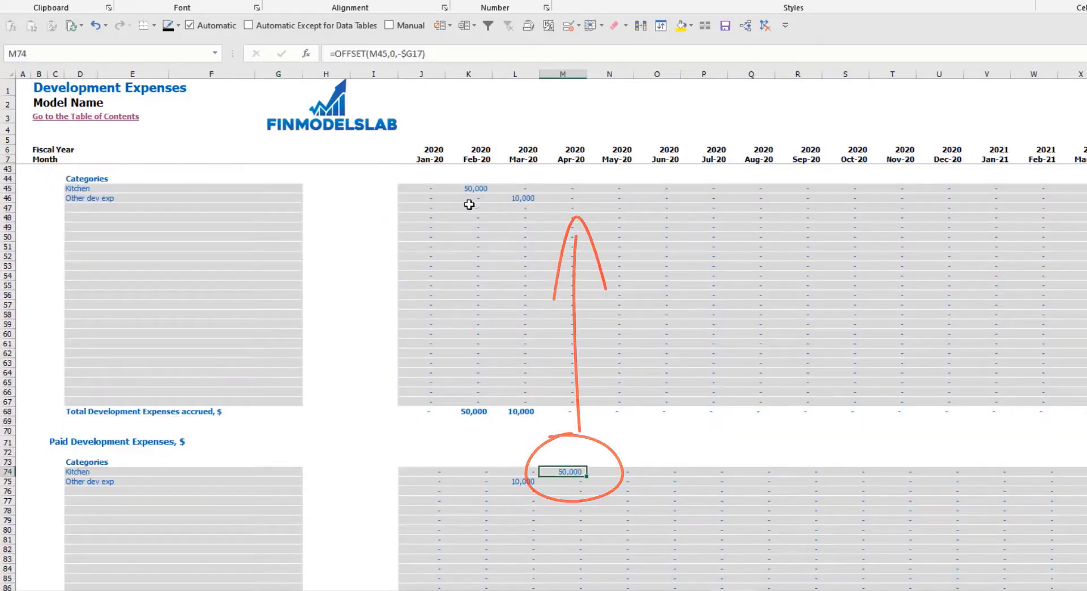
# Step: Set the Other dev exp payment delay to 3M and check its payment month in the Paid Development Expenses schedule
pyautogui.scroll(10, 283, 255)
pyautogui.click(280, 225)
pyautogui.click(306, 224)
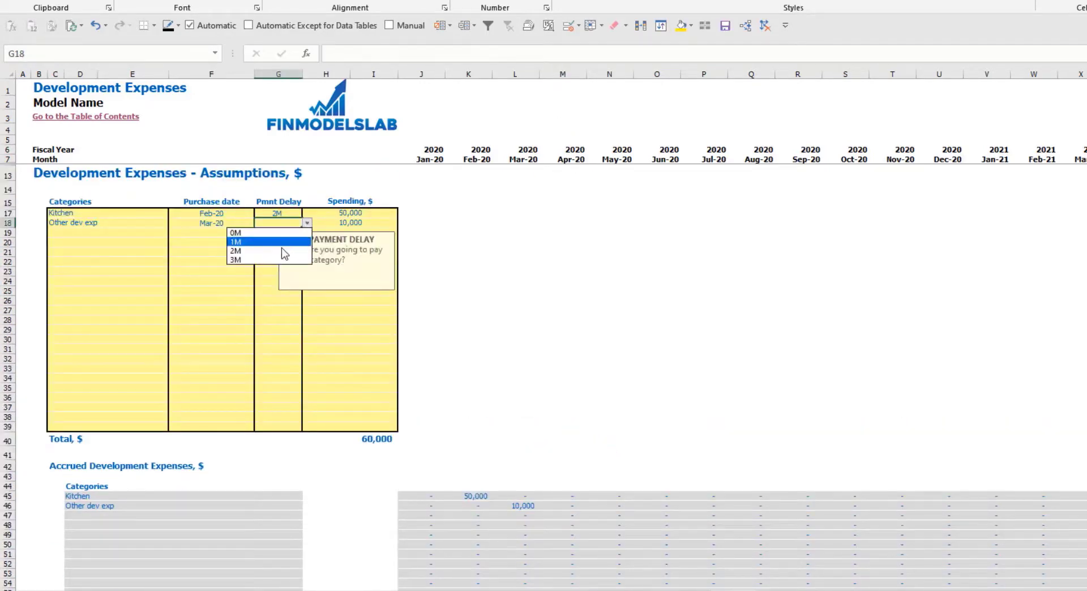
pyautogui.click(241, 263)
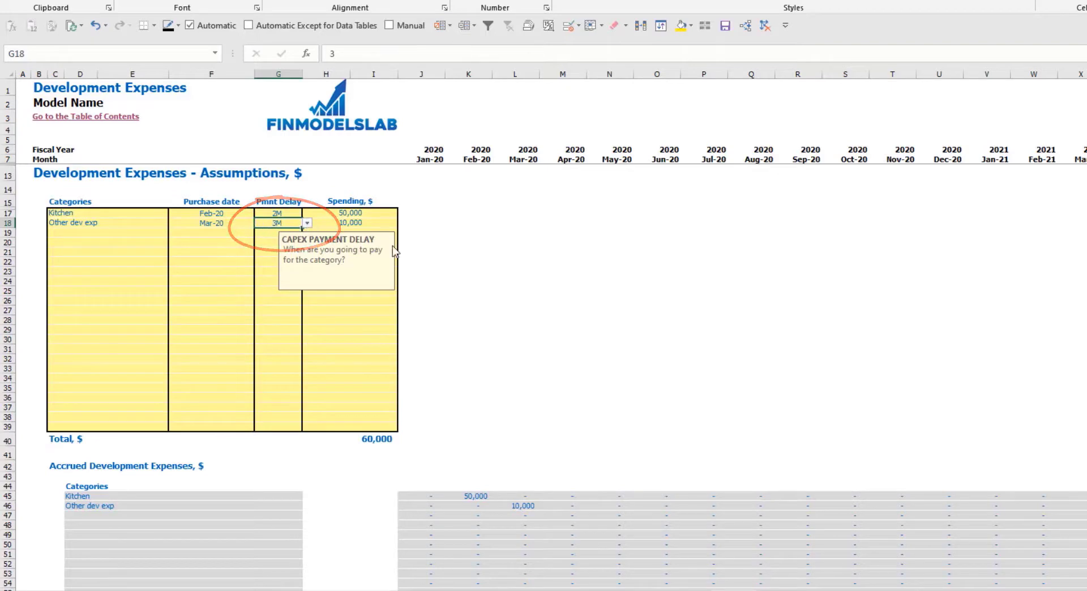
pyautogui.scroll(-10, 553, 380)
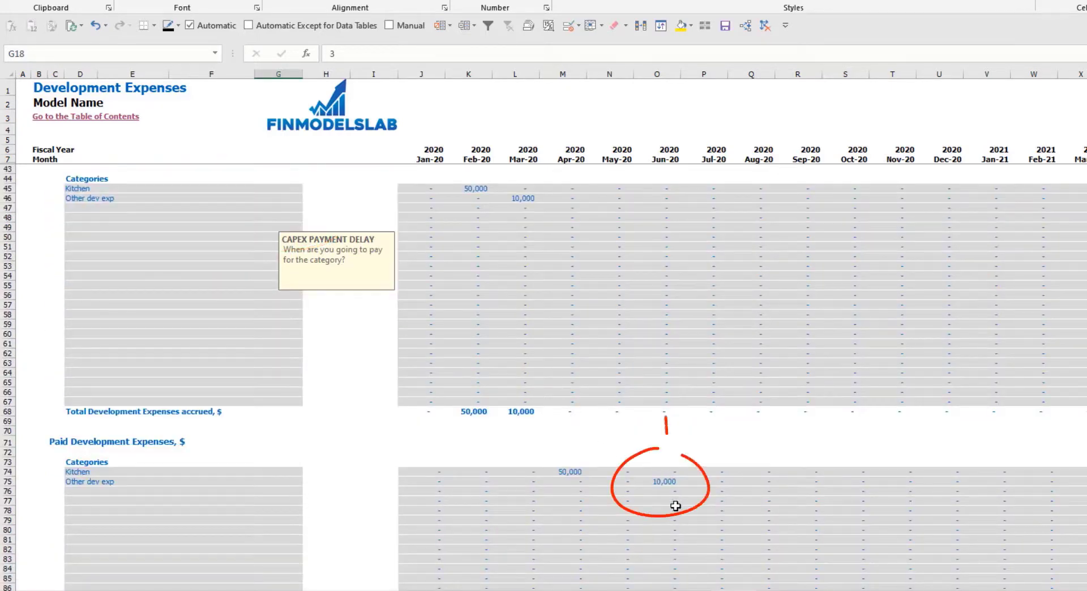
pyautogui.click(662, 490)
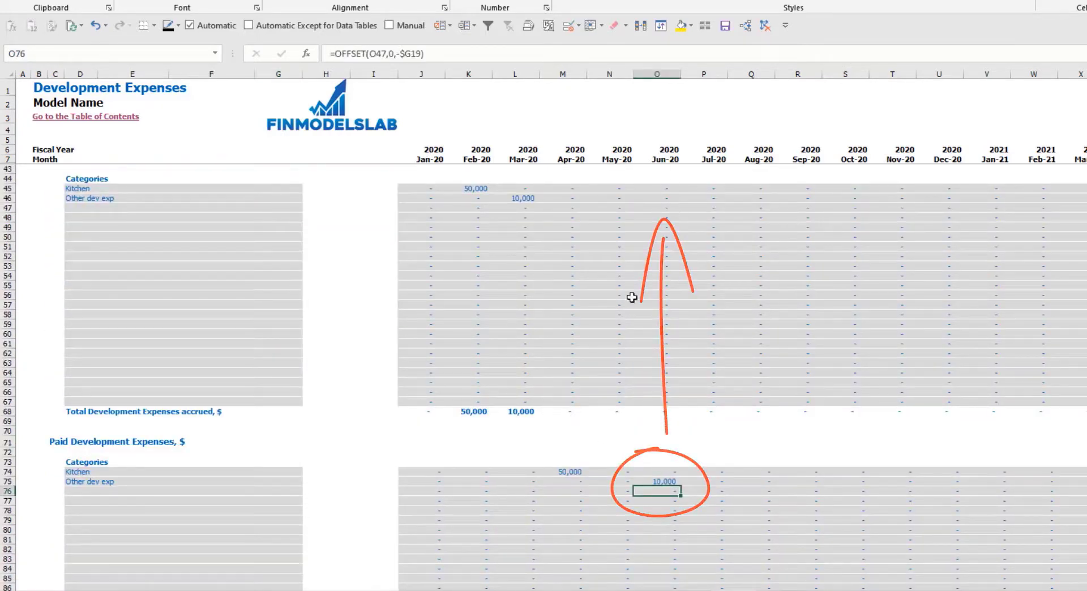
# Step: Trace the total development spending to Development CAPEX in Book Assets and examine its monthly book depreciation and closing net book value
pyautogui.scroll(10, 408, 328)
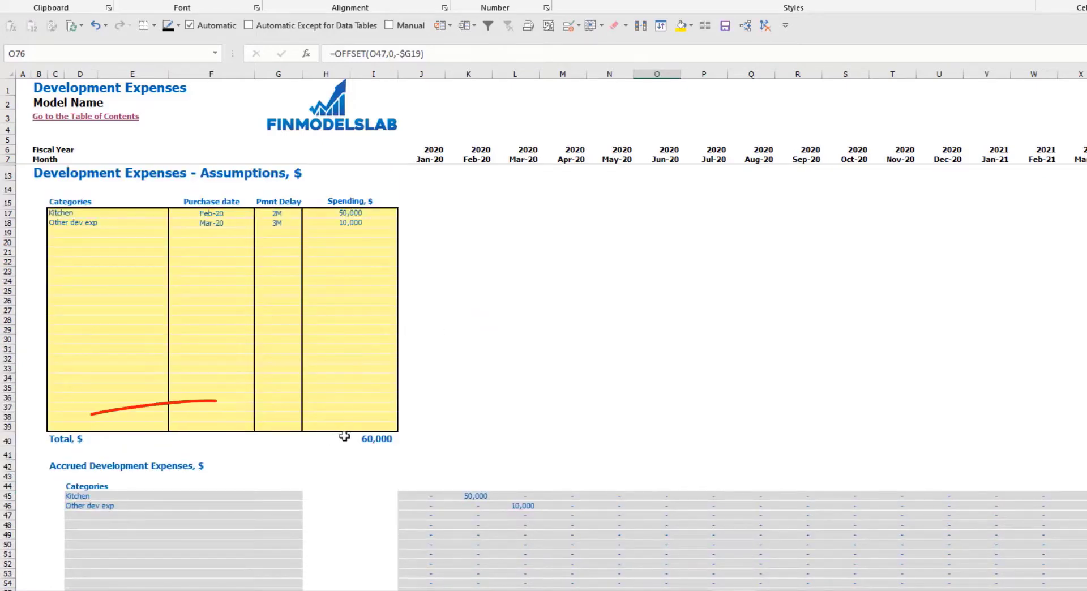
pyautogui.click(315, 441)
pyautogui.hotkey('ctrl', 'pagedown')
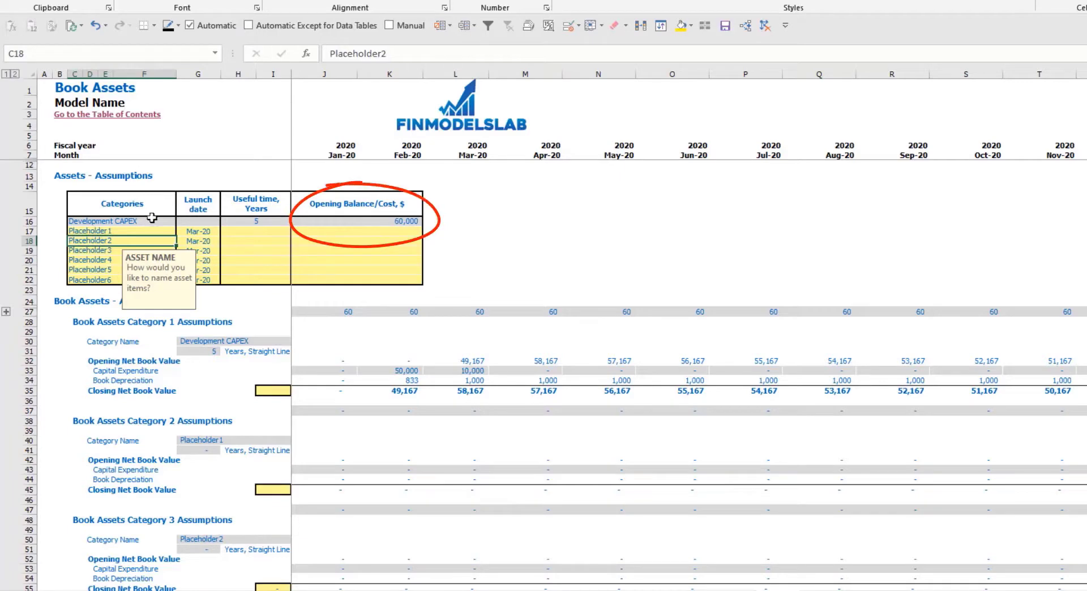
pyautogui.moveTo(151, 220); pyautogui.dragTo(371, 224)
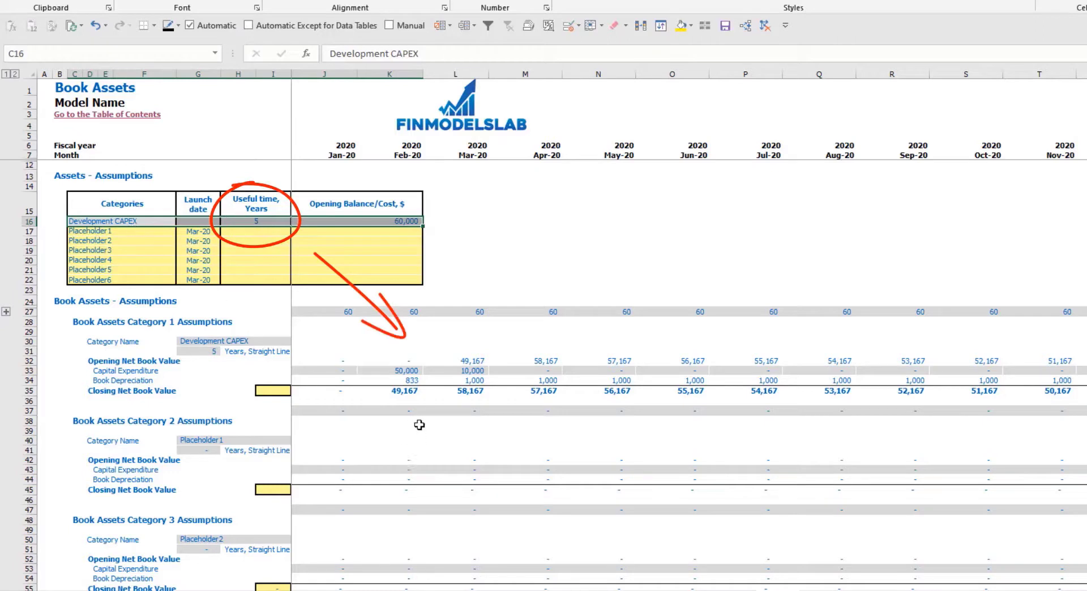
pyautogui.moveTo(619, 390); pyautogui.dragTo(704, 380)
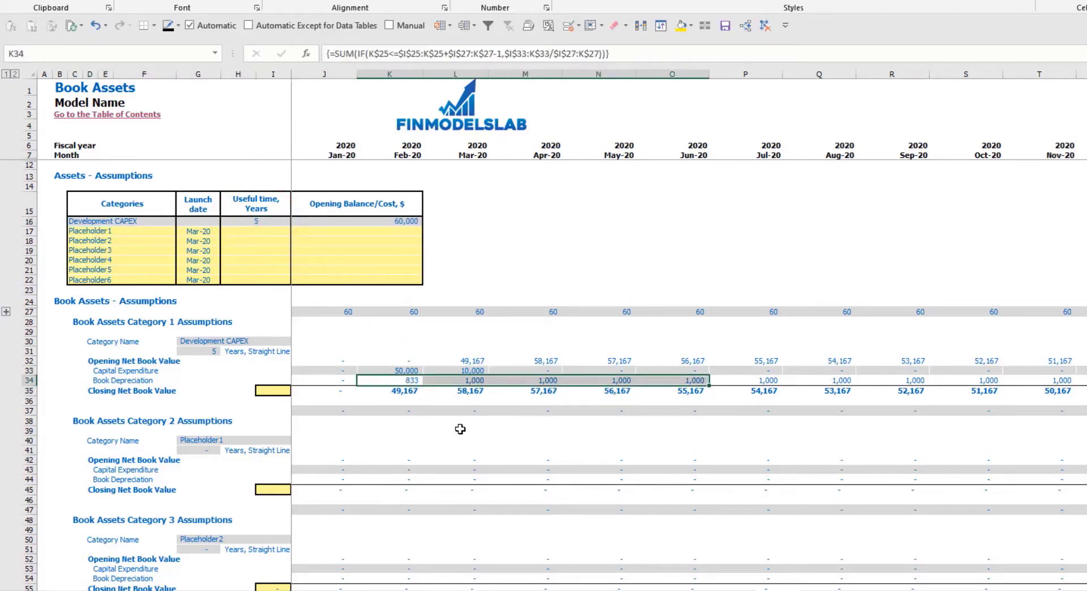
pyautogui.moveTo(396, 392); pyautogui.dragTo(687, 391)
# Step: Rename the Placeholder1 asset category as Other CAPEX and set its launch date to Jun-20
pyautogui.moveTo(126, 235); pyautogui.dragTo(127, 275)
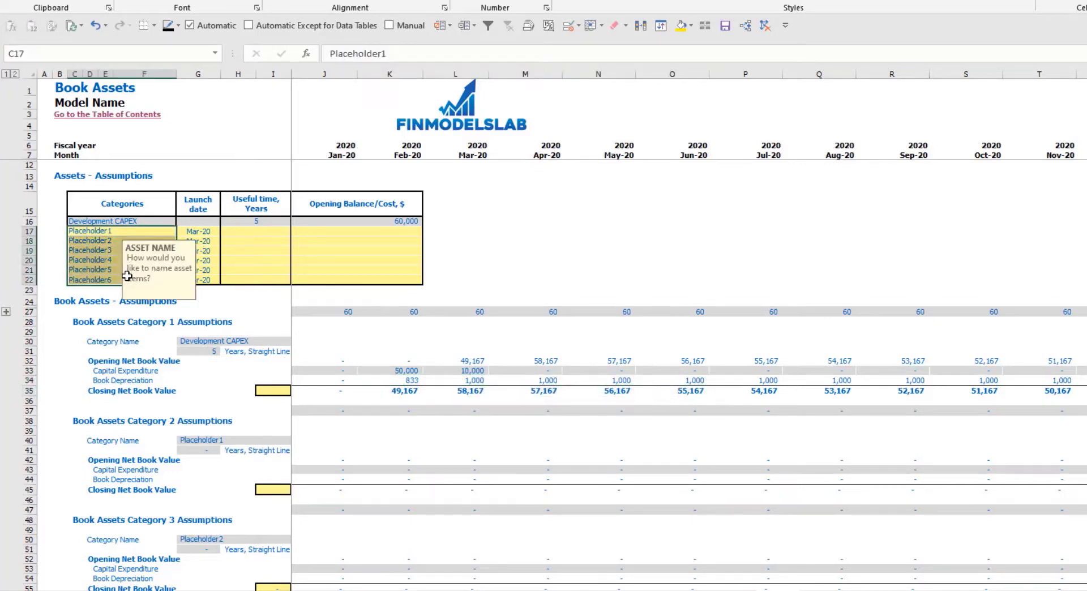
pyautogui.click(98, 231)
pyautogui.write('Other CAPEX')
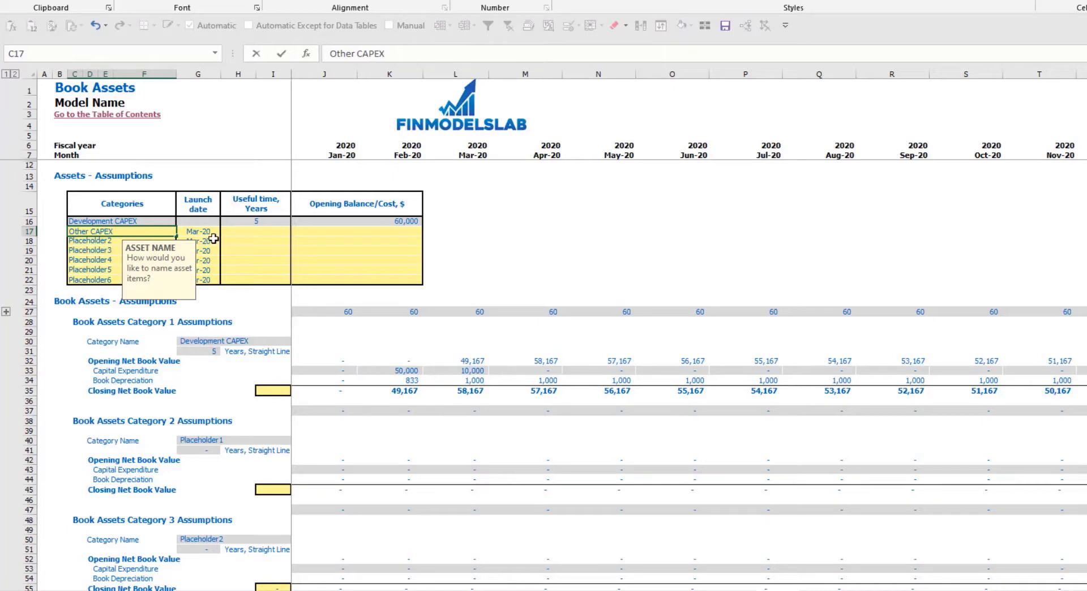
pyautogui.click(213, 233)
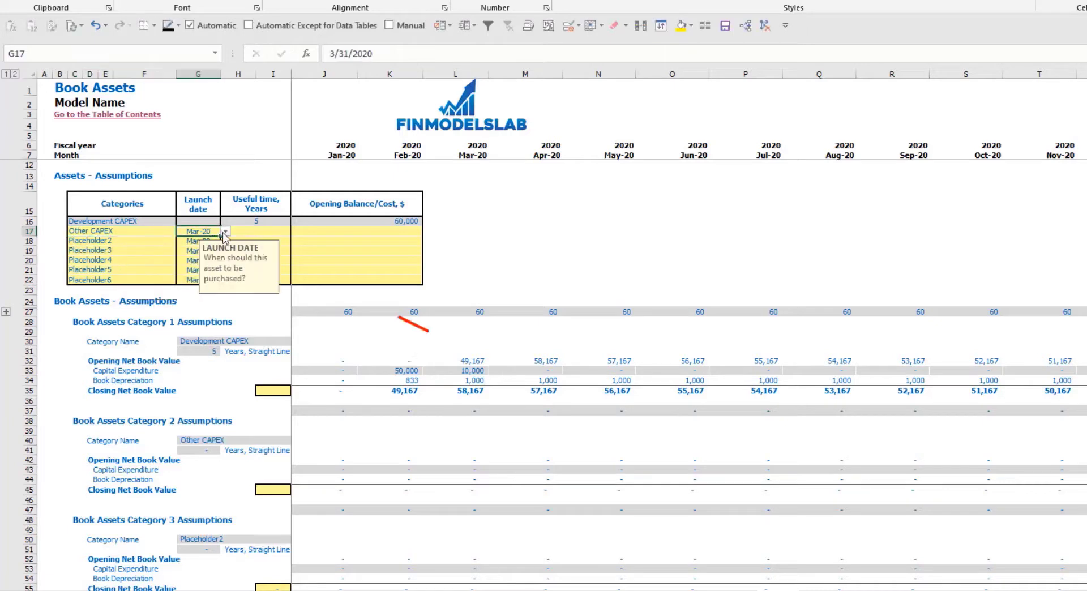
pyautogui.click(225, 231)
pyautogui.click(207, 268)
# Step: Give the Other CAPEX asset a useful time of 3 years and an opening balance/cost of 5,000
pyautogui.click(271, 231)
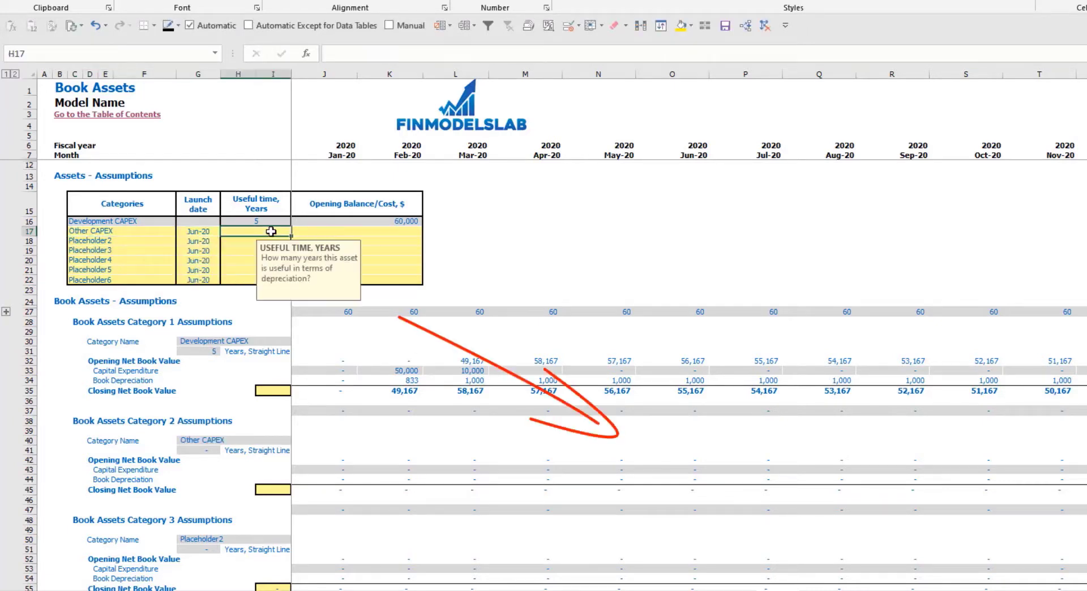
pyautogui.write('3')
pyautogui.press('Return')
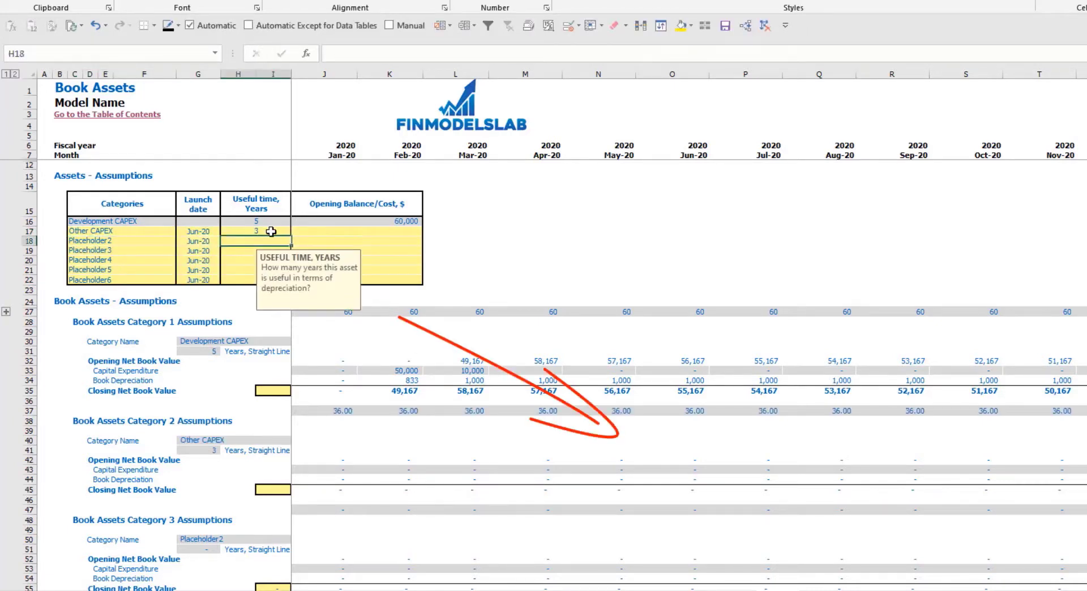
pyautogui.click(347, 229)
pyautogui.write('5000')
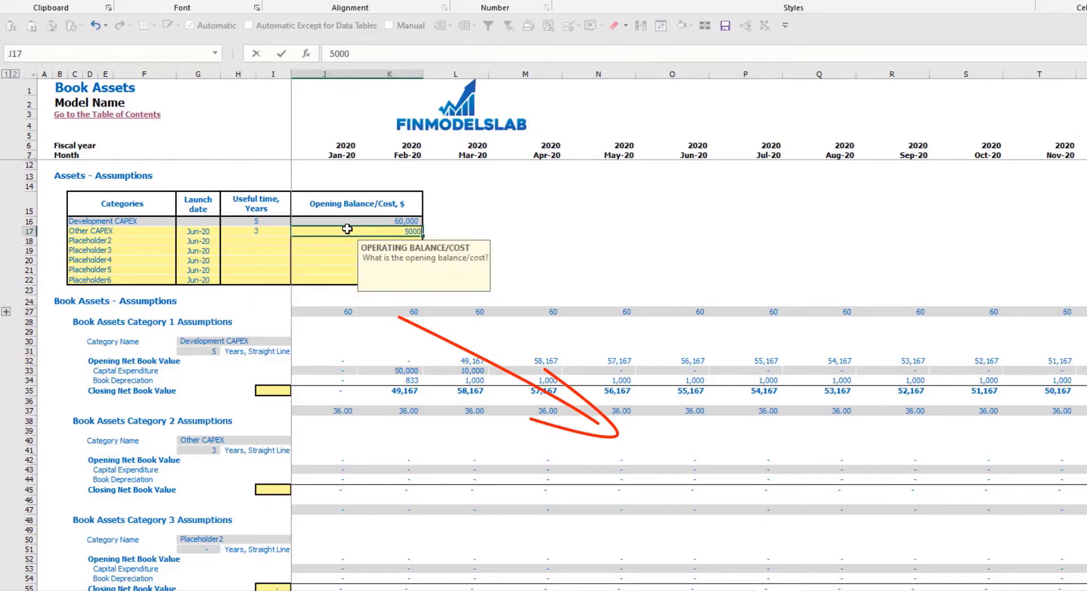
pyautogui.press('Return')
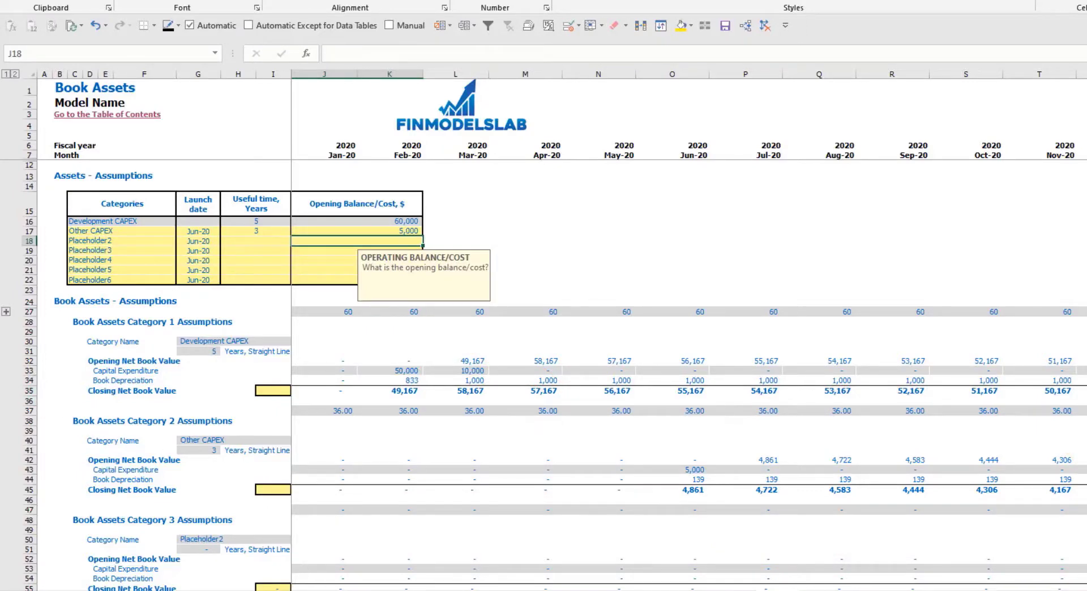
# Step: Check Total Depreciation & Amortization in the income statement and Fixed Assets Capital Expenditure in the cash flow statement
pyautogui.click(342, 590)
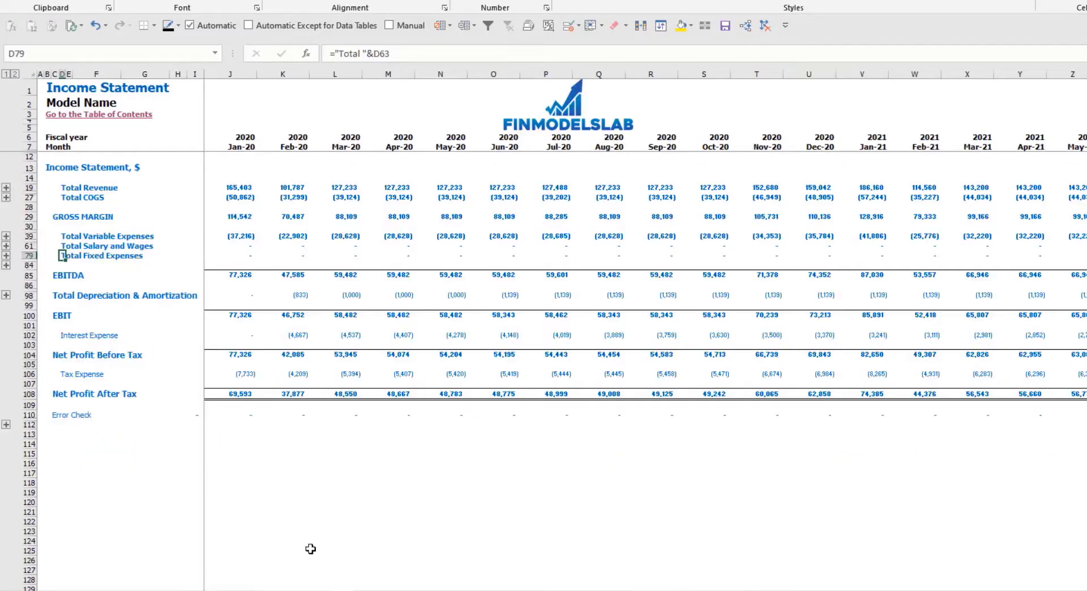
pyautogui.click(26, 295)
pyautogui.click(368, 590)
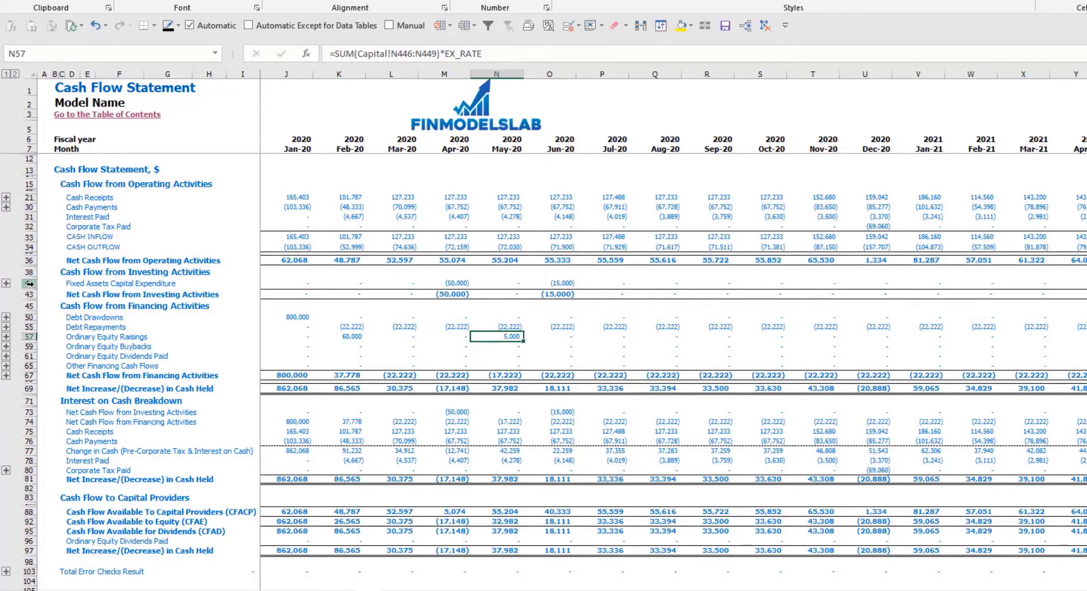
pyautogui.click(30, 283)
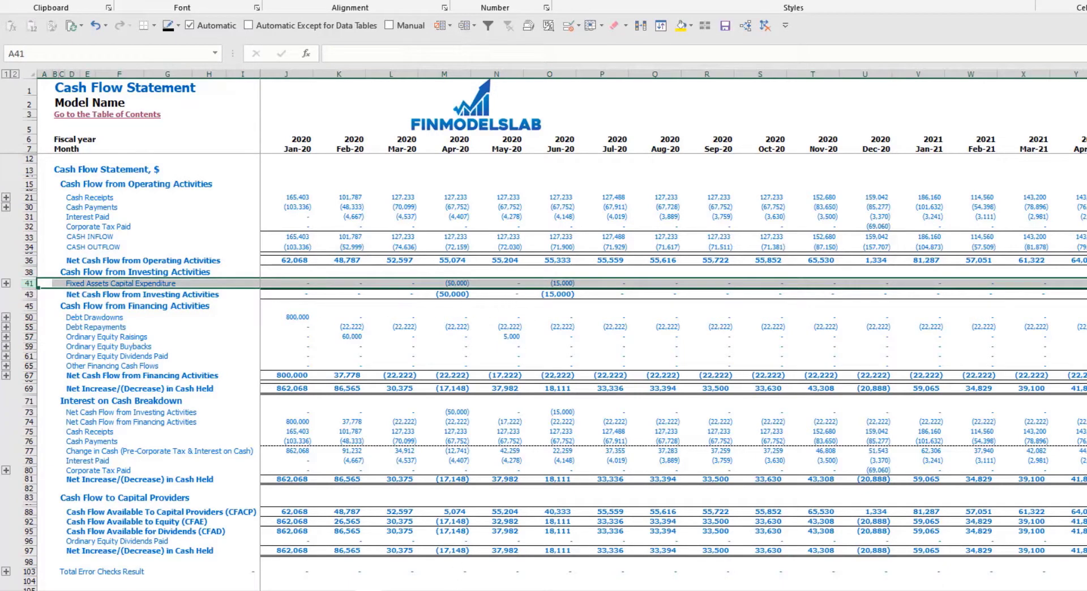
# Step: In the balance sheet, examine the Fixed Assets and Assets Closing Net Book Value rows
pyautogui.click(458, 590)
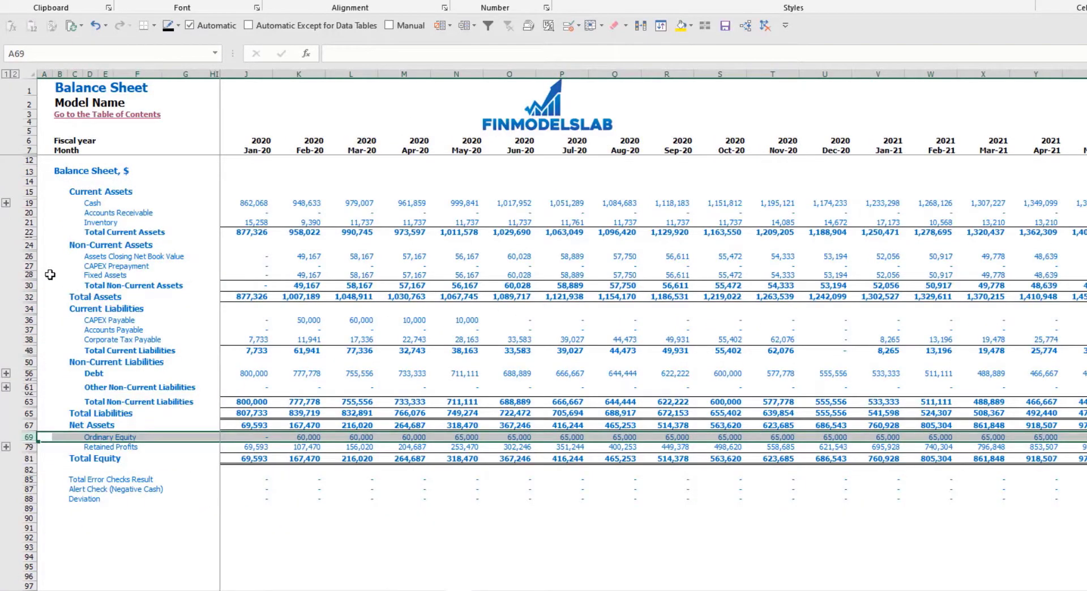
pyautogui.click(28, 275)
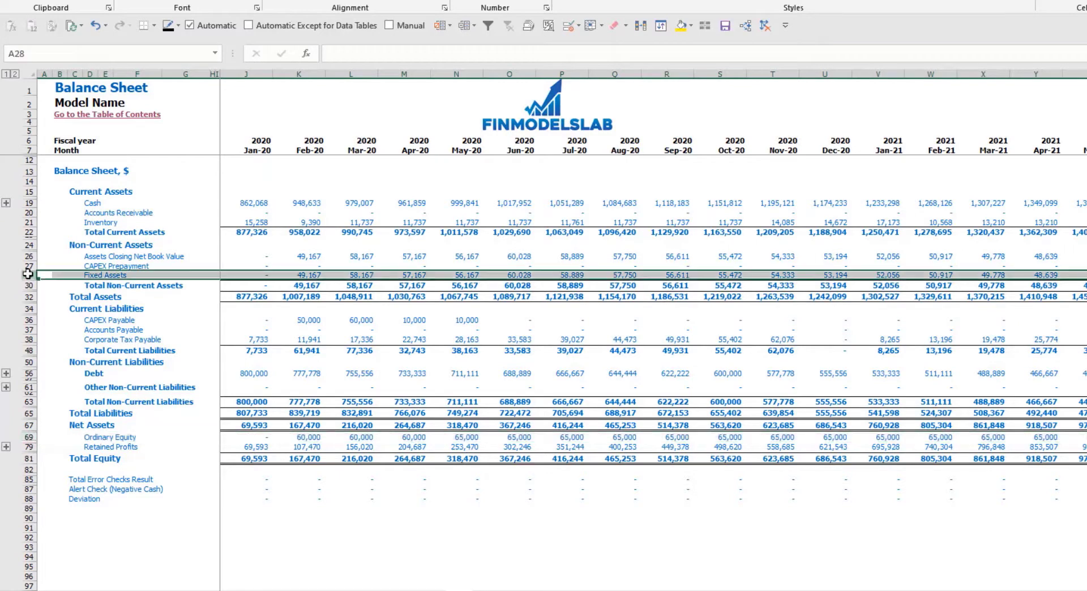
pyautogui.click(29, 256)
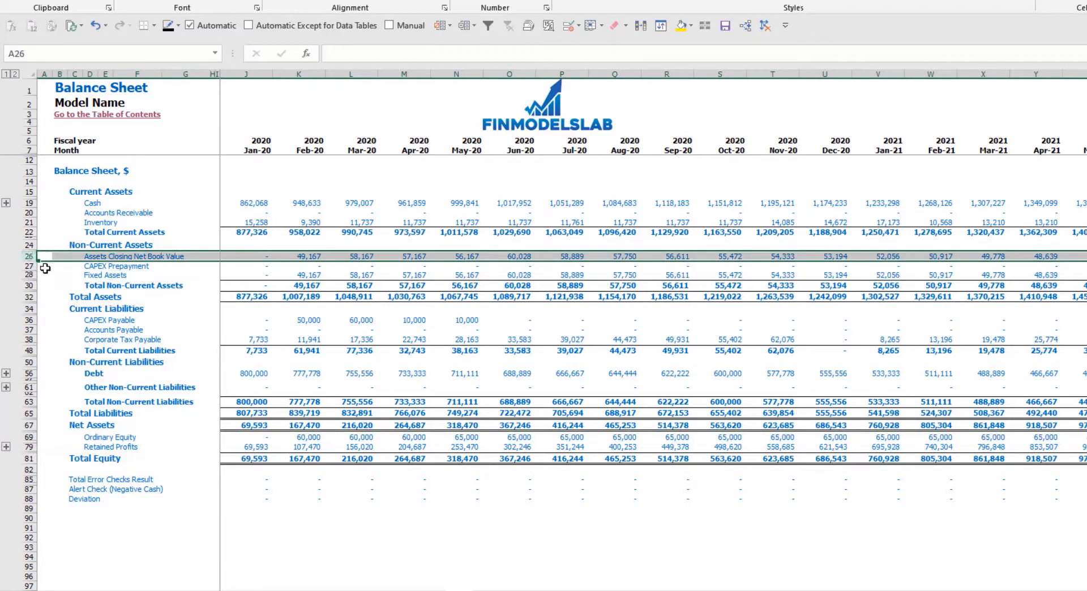
# Step: Compare the balance sheet's CAPEX Prepayment and CAPEX Payable rows with the payment delays set for Kitchen and Other dev exp in Development Expenses
pyautogui.click(28, 266)
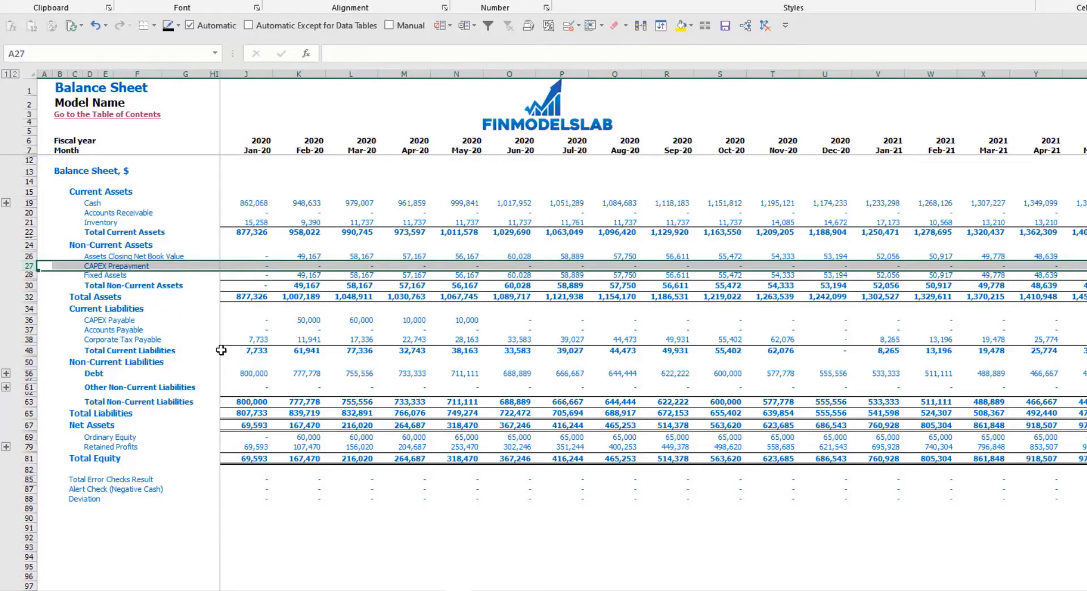
pyautogui.click(28, 320)
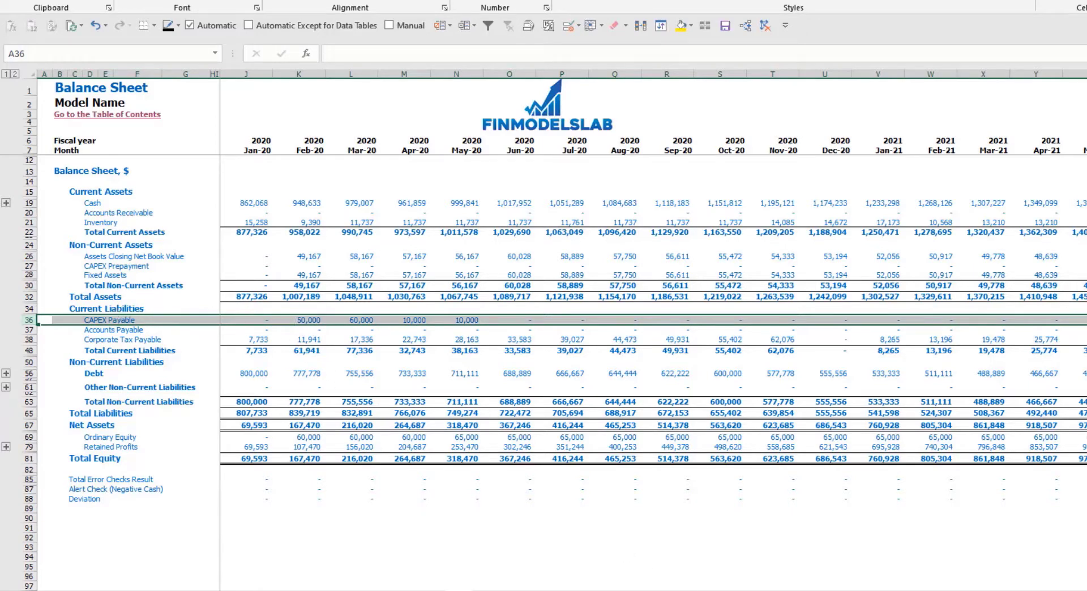
pyautogui.click(566, 590)
pyautogui.click(287, 213)
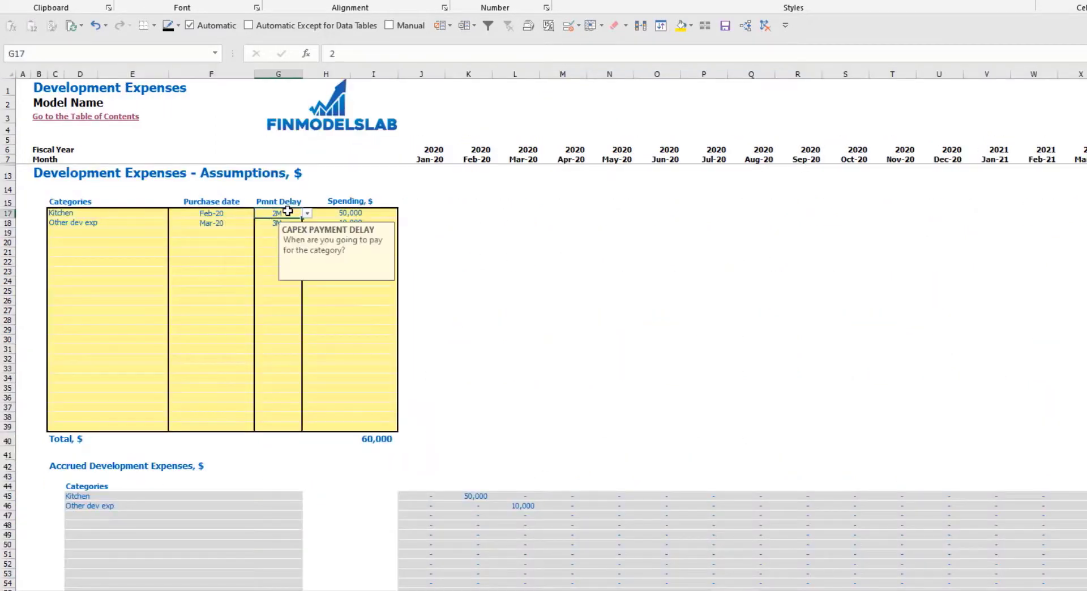
pyautogui.click(268, 224)
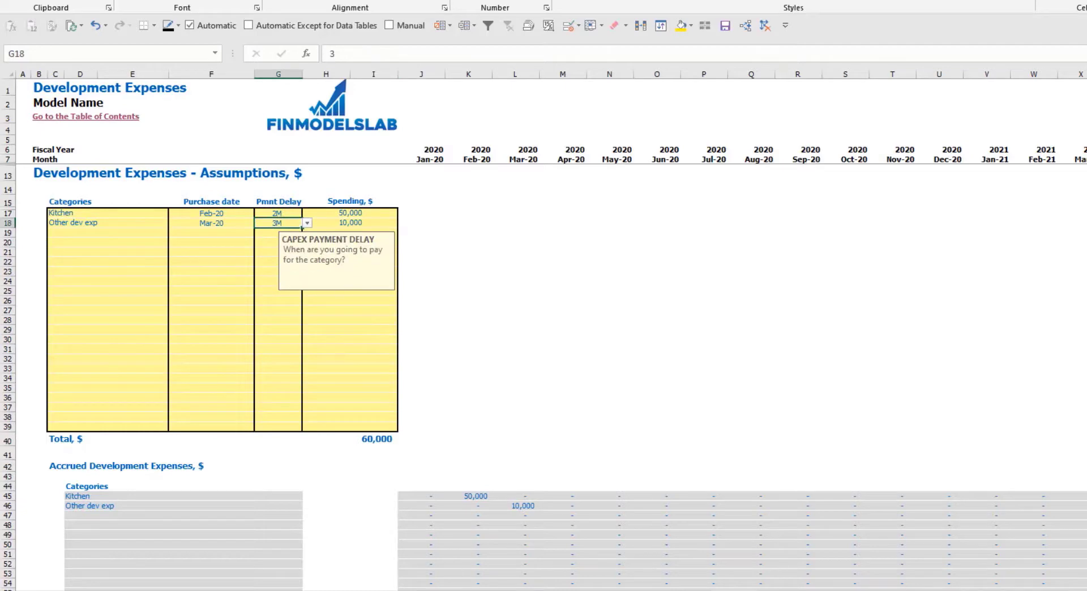
pyautogui.click(459, 589)
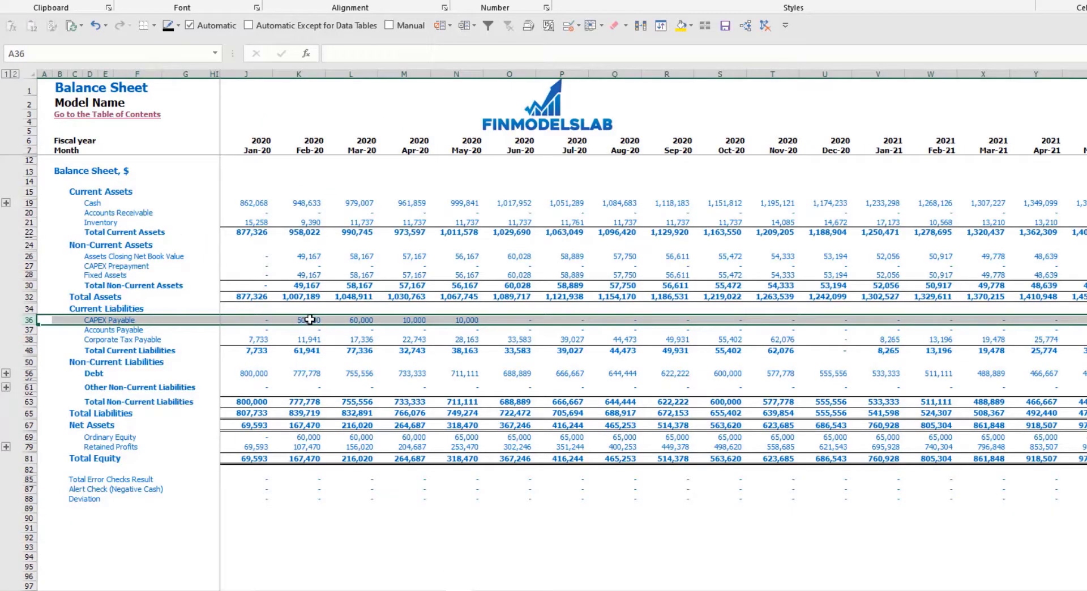
# Step: In the Development Expenses assumptions, set the payment delay of both Kitchen and Other dev exp to 0 months
pyautogui.click(567, 589)
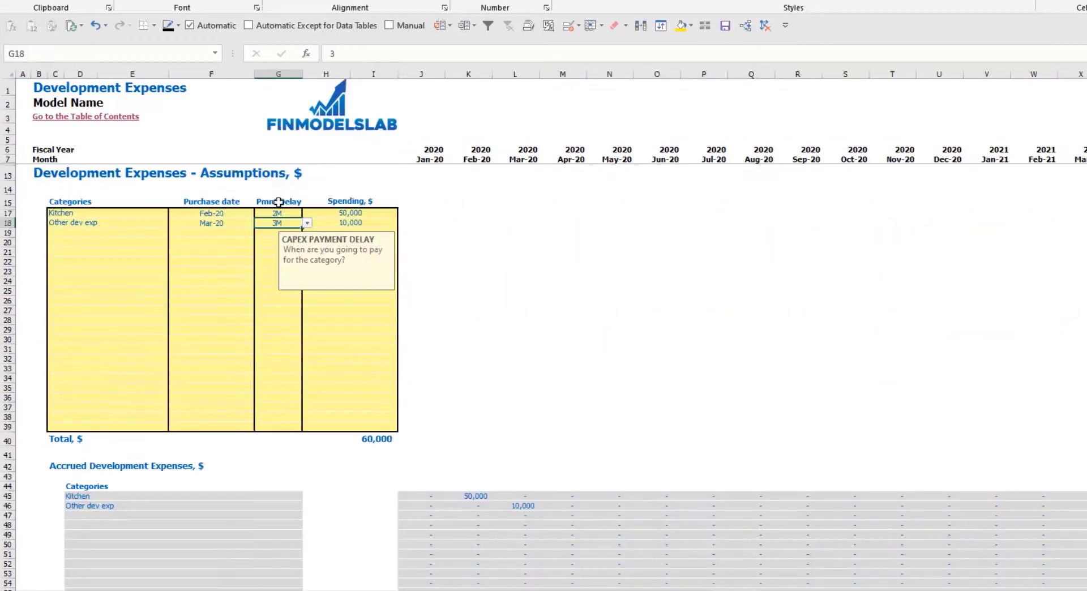
pyautogui.click(274, 214)
pyautogui.click(306, 216)
pyautogui.click(272, 225)
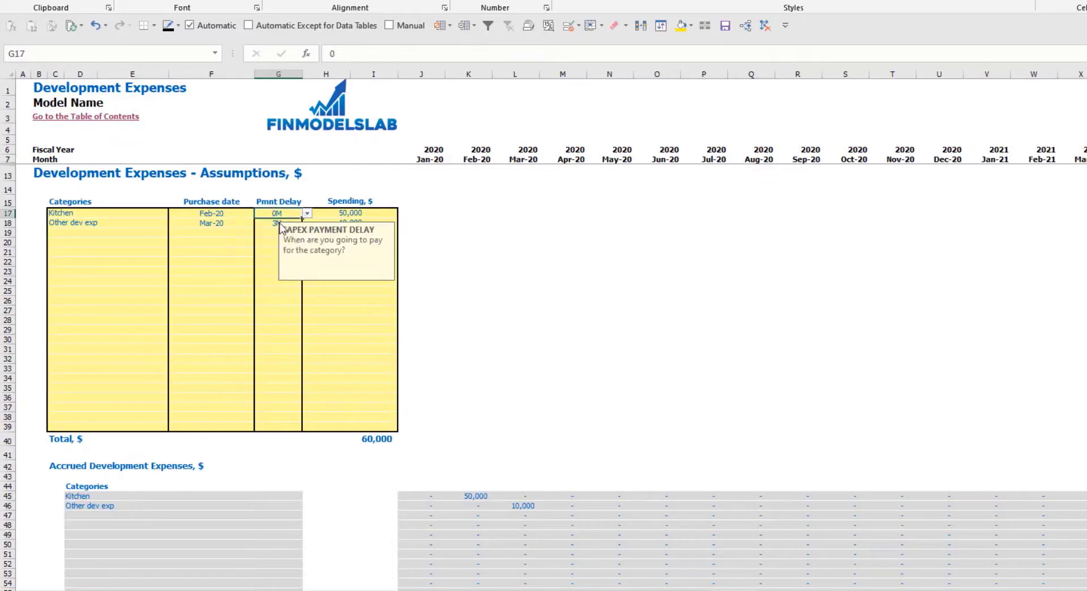
pyautogui.click(272, 223)
pyautogui.click(307, 225)
pyautogui.click(278, 234)
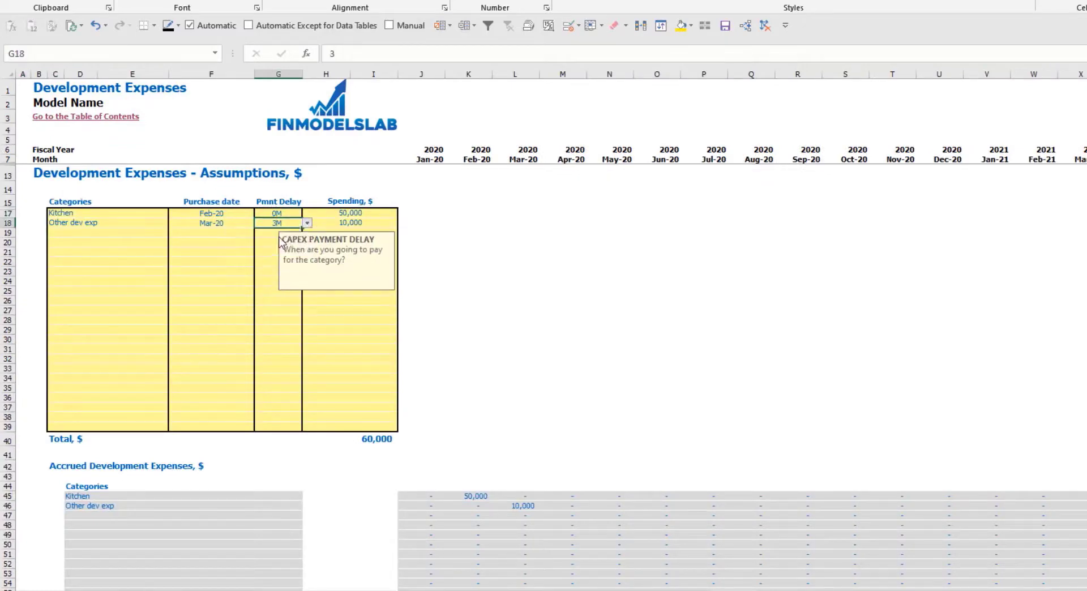
# Step: In the balance sheet, check CAPEX Payable, Assets Closing Net Book Value, Fixed Assets and Total Non-Current Assets from Feb-20 onward
pyautogui.click(458, 589)
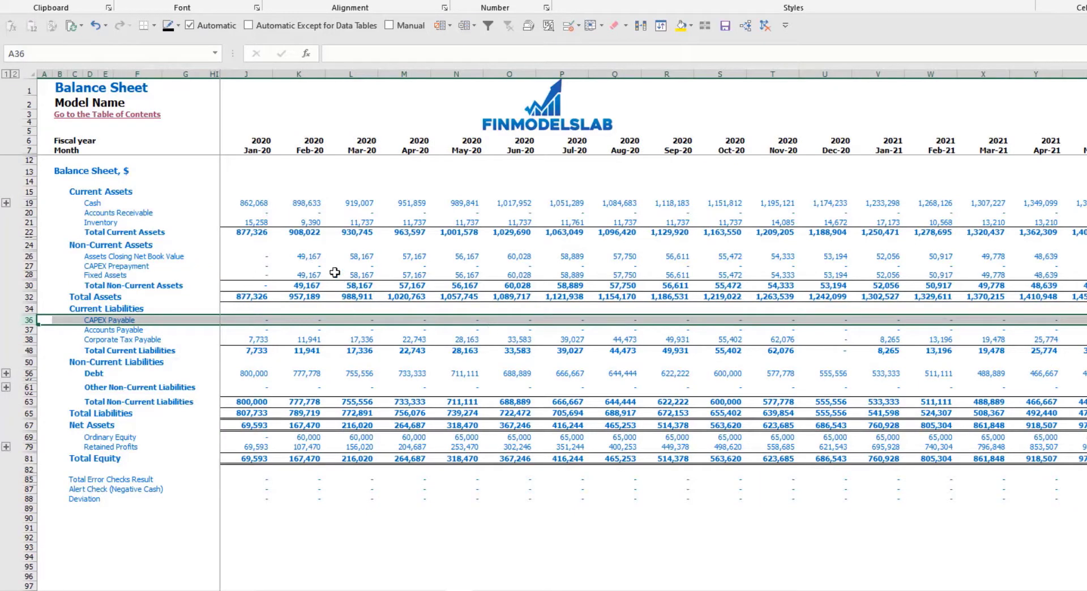
pyautogui.moveTo(300, 256); pyautogui.dragTo(527, 260)
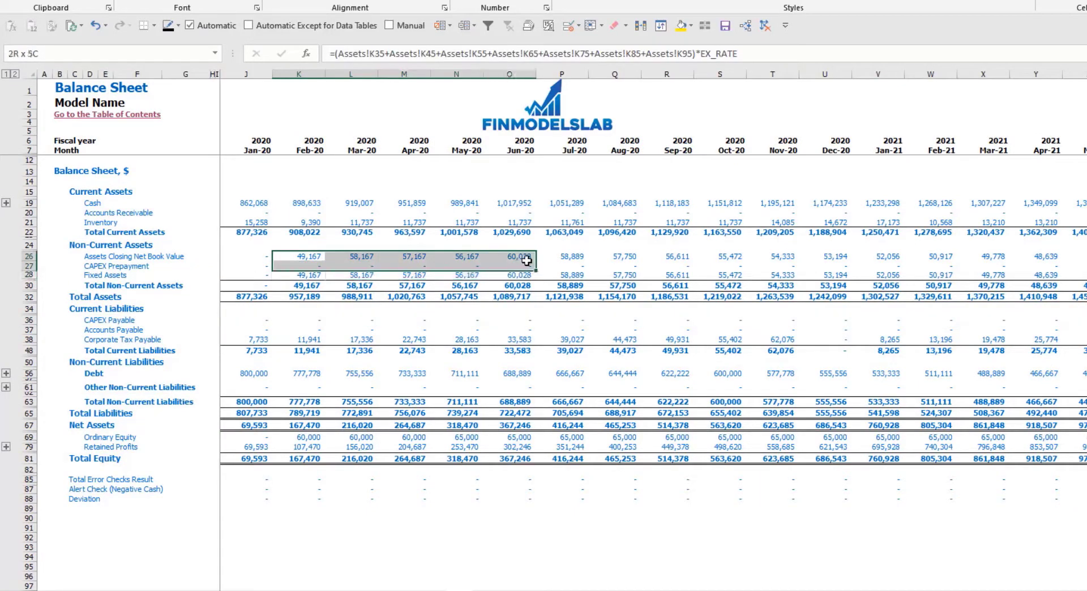
pyautogui.moveTo(300, 275); pyautogui.dragTo(541, 286)
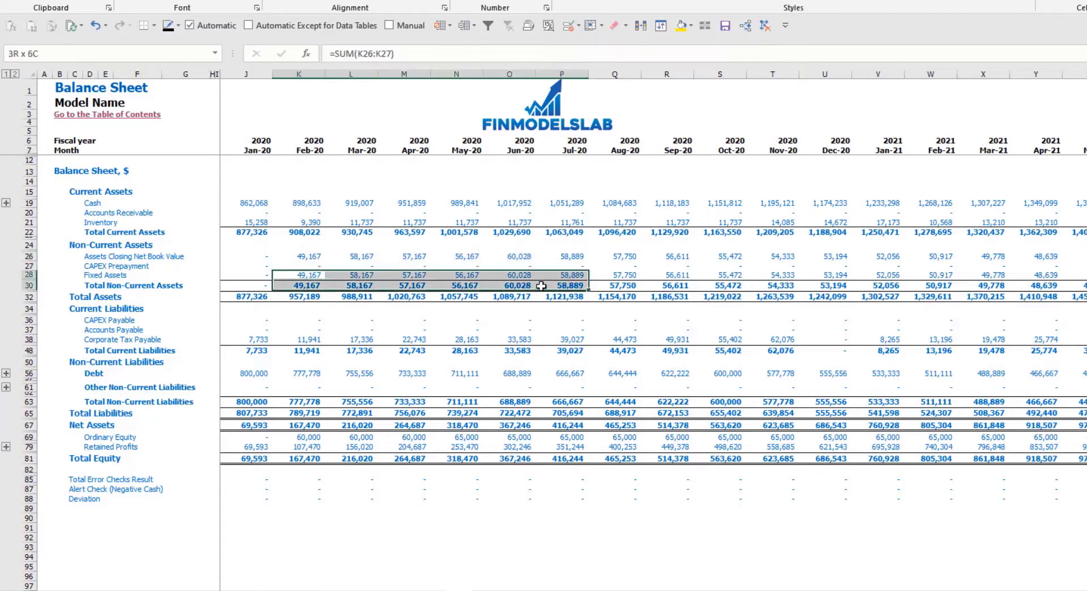
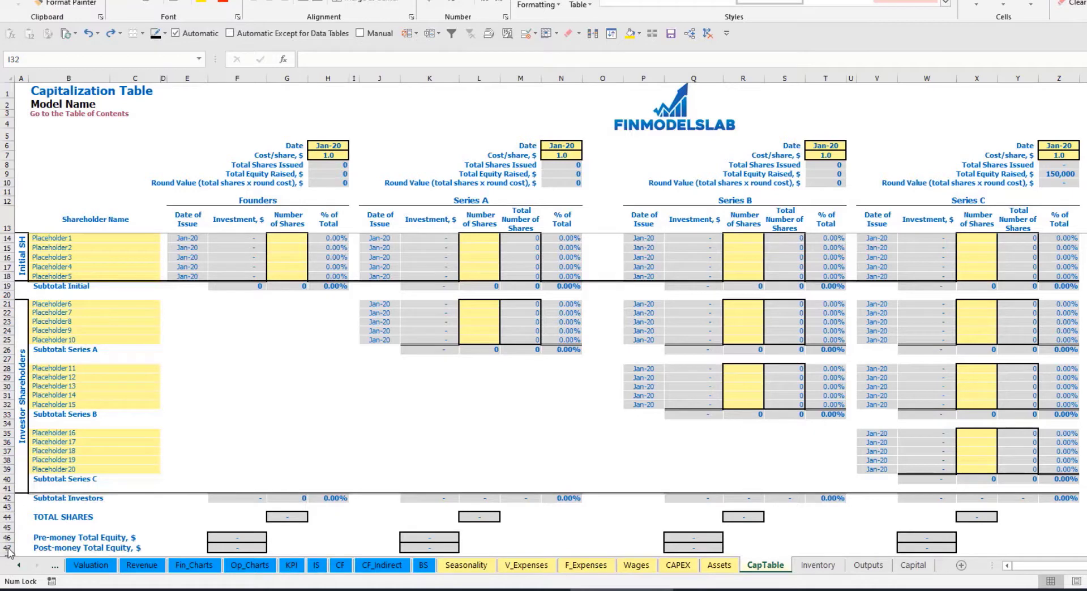
# Step: In the capitalization table, rename the initial shareholders Placeholder1 and Placeholder2 as Founder 1 and Founder 2
pyautogui.click(55, 237)
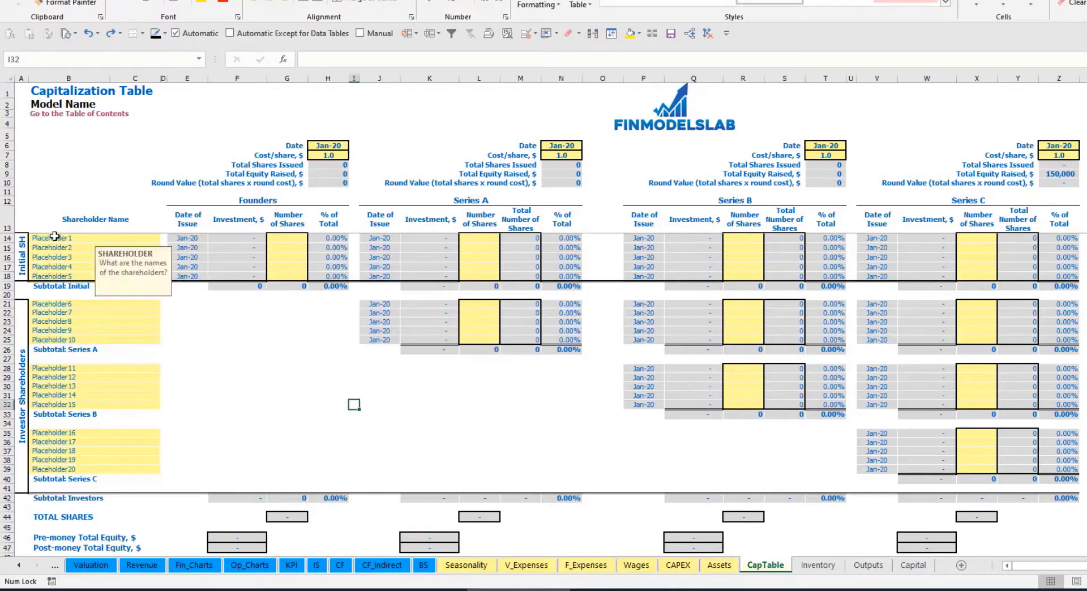
pyautogui.write('F')
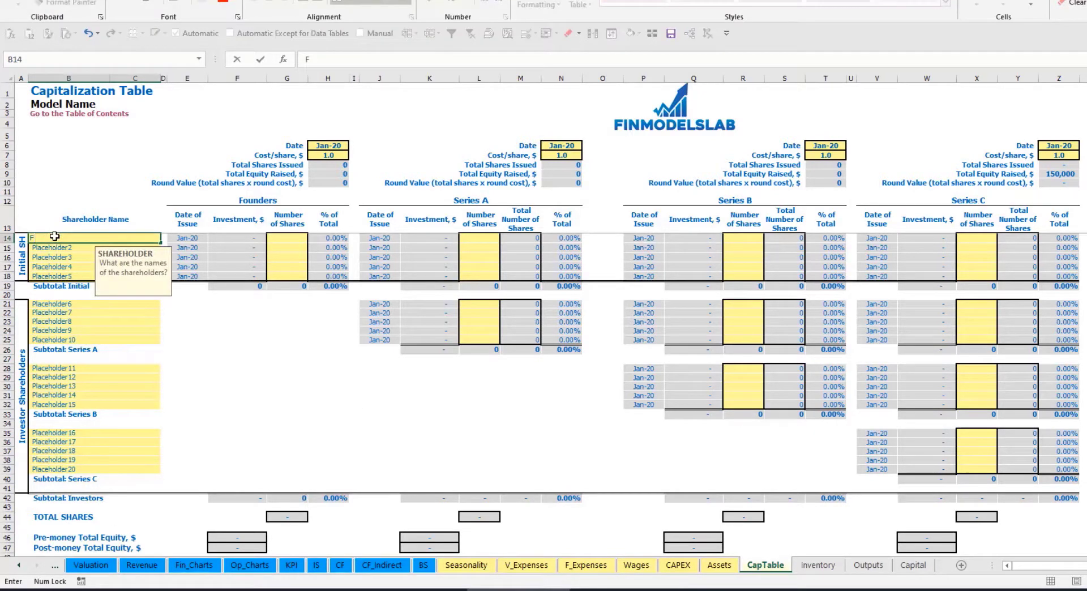
pyautogui.write('ounder 1')
pyautogui.press('Return')
pyautogui.press('Up')
pyautogui.hotkey('ctrl', 'c')
pyautogui.press('Down')
pyautogui.hotkey('ctrl', 'v')
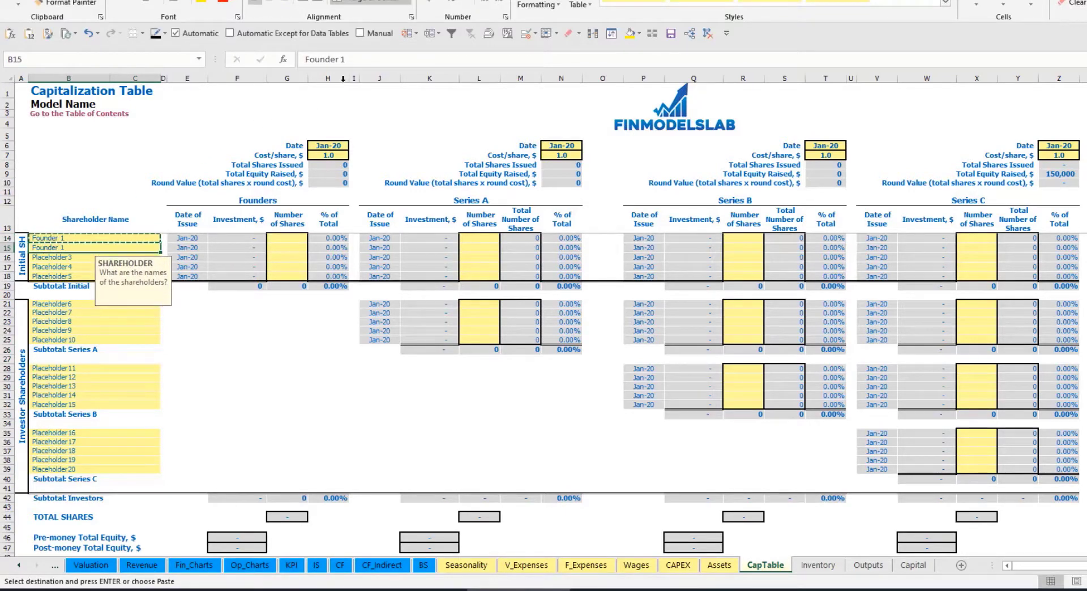
pyautogui.click(360, 59)
pyautogui.press('BackSpace')
pyautogui.write('2')
pyautogui.press('Return')
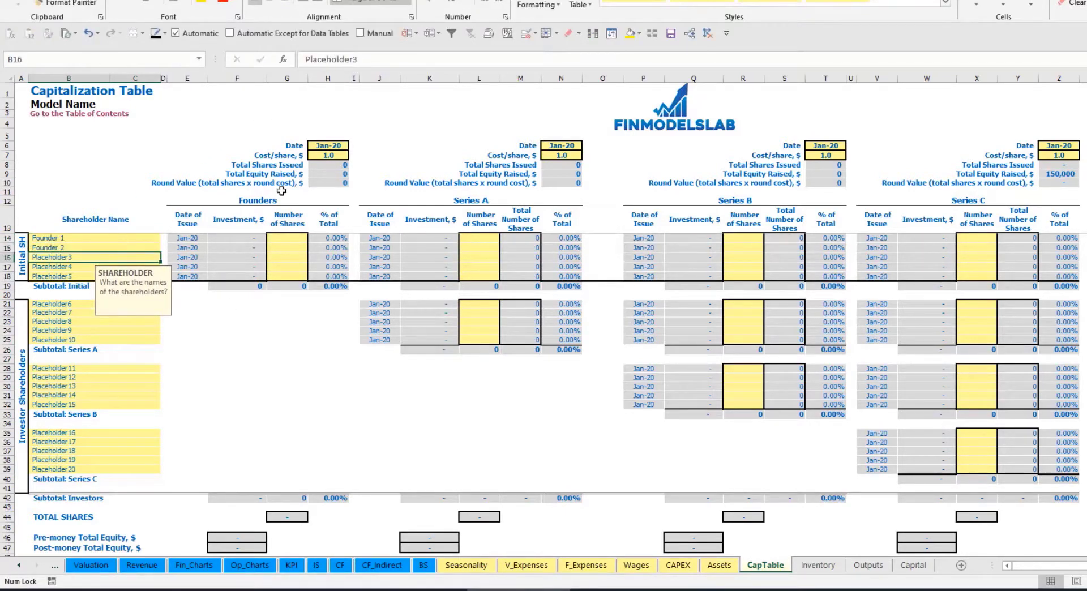
# Step: In the Founders round, enter 10,000 shares for Founder 1 and 20,000 shares for Founder 2
pyautogui.click(118, 239)
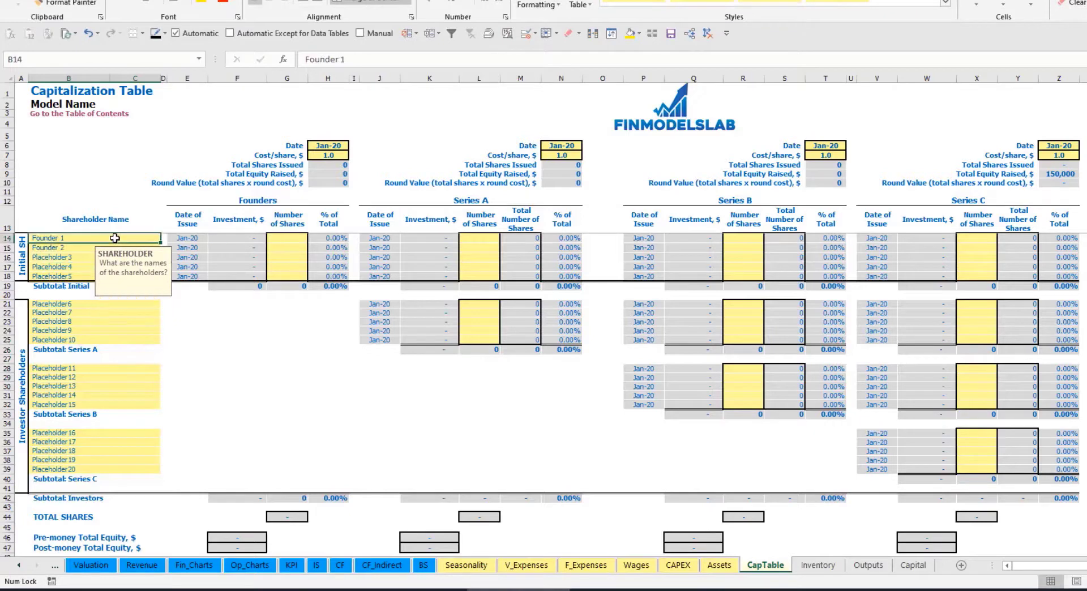
pyautogui.click(290, 237)
pyautogui.write('10,0')
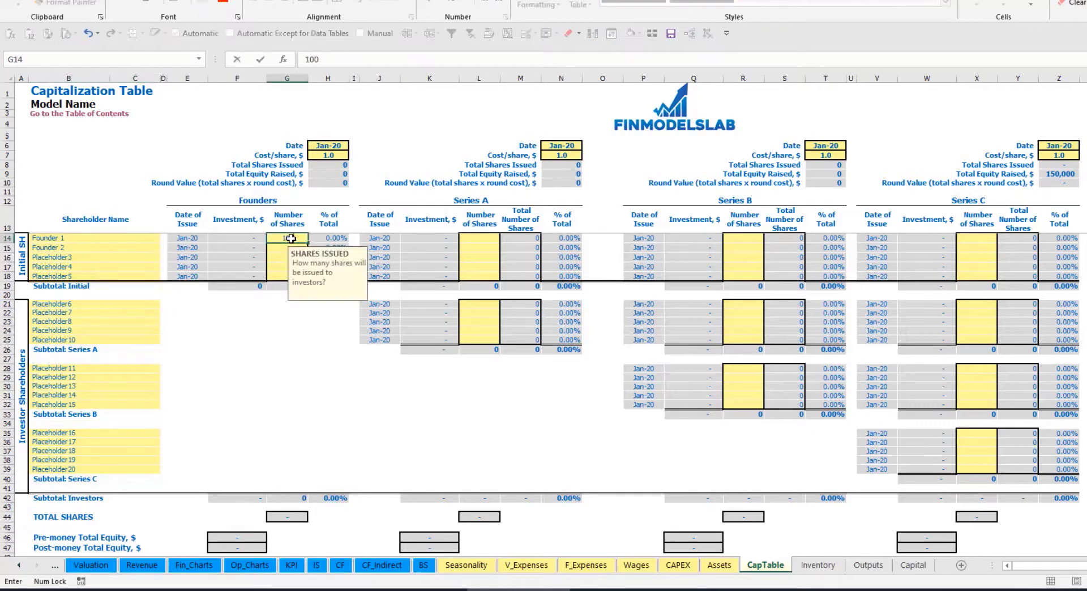
pyautogui.write('00')
pyautogui.press('Return')
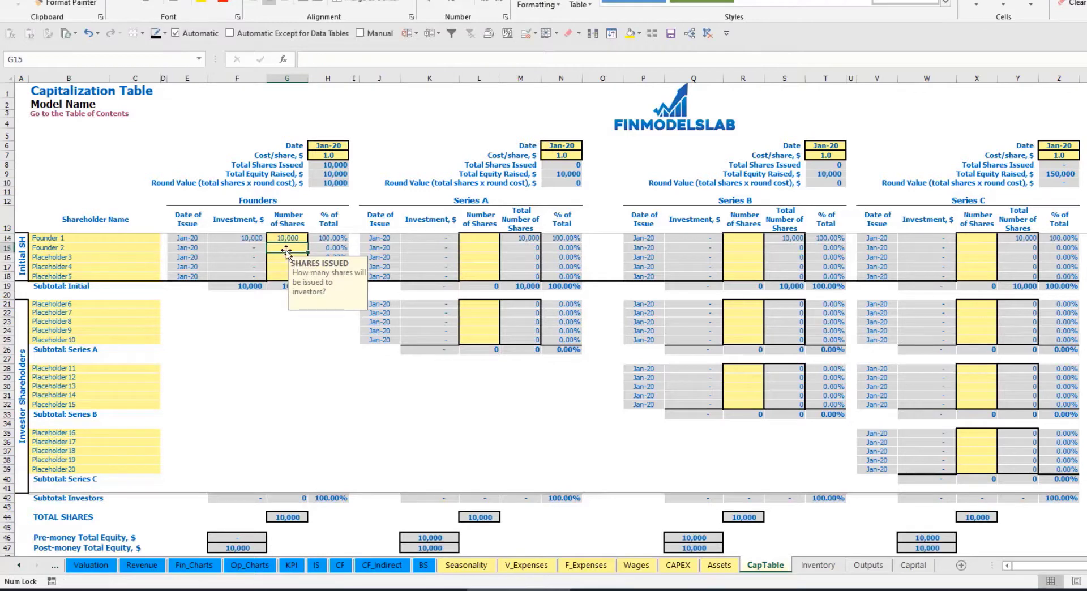
pyautogui.write('20,00')
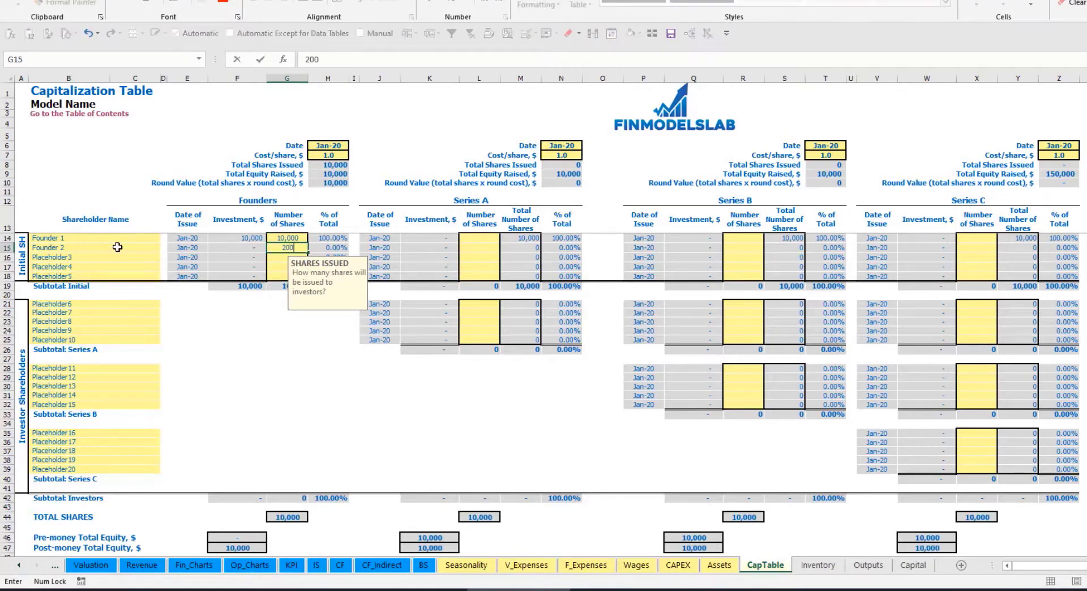
pyautogui.write('00')
pyautogui.press('Return')
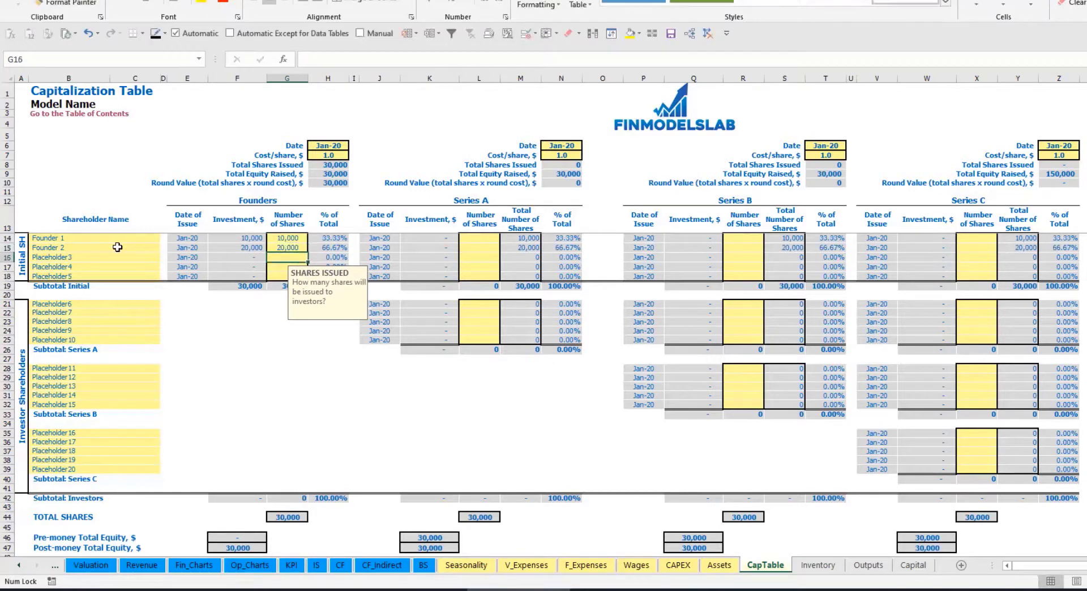
# Step: Set the Founders round's cost per share to 2.0 and its round close date to Feb-20
pyautogui.click(326, 149)
pyautogui.click(317, 157)
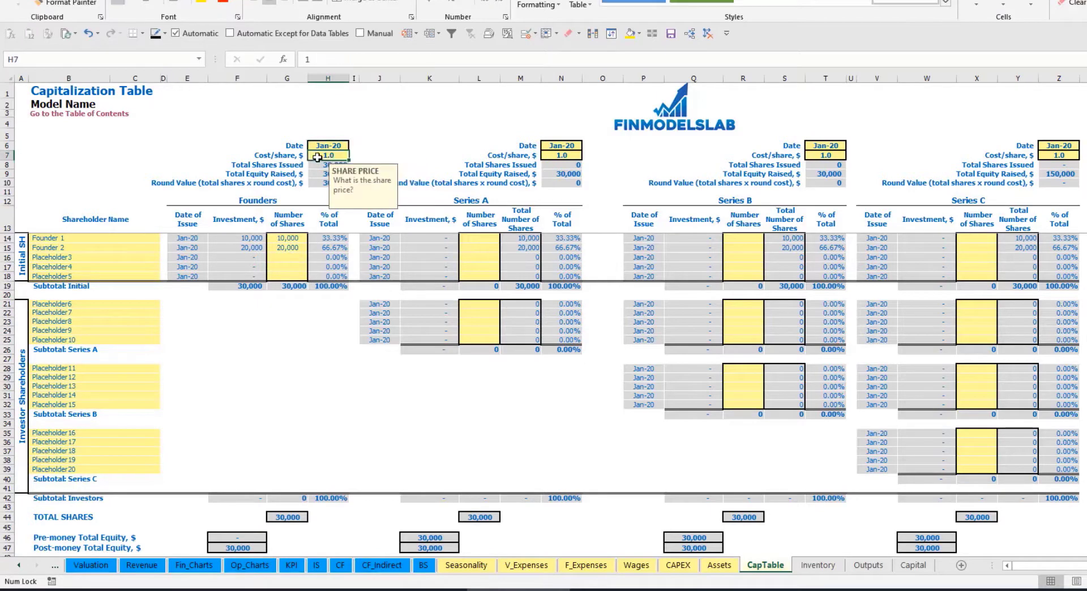
pyautogui.write('2')
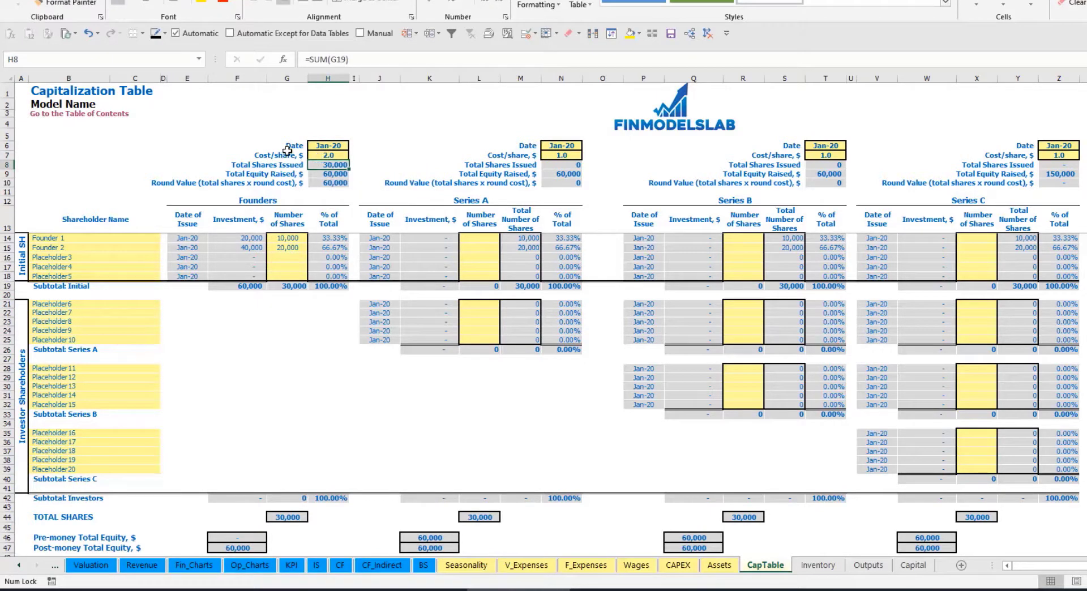
pyautogui.click(325, 146)
pyautogui.click(353, 146)
pyautogui.click(326, 163)
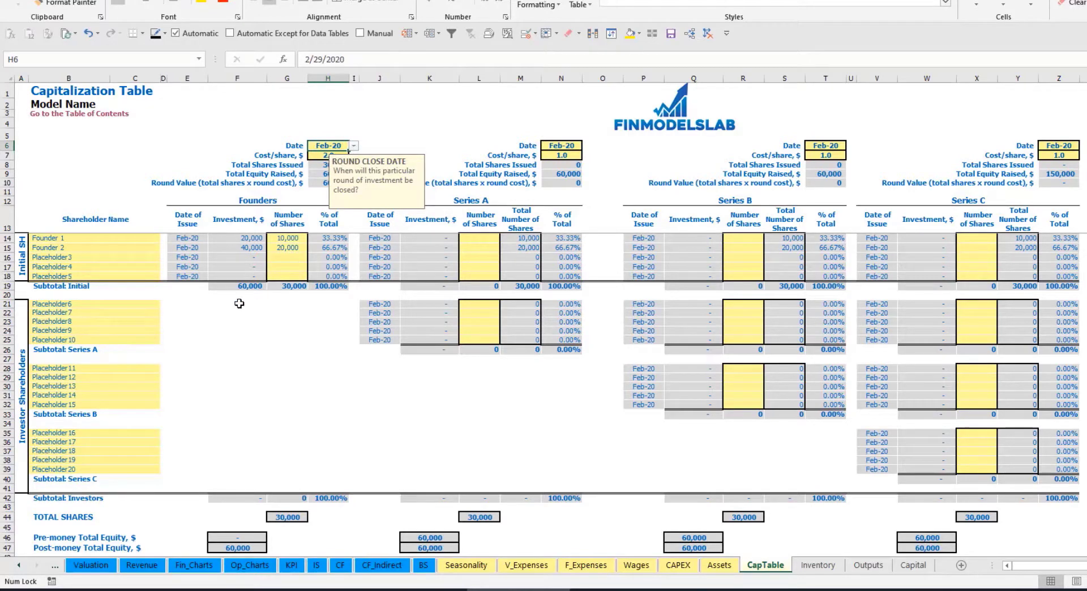
# Step: Check the founders' investment amounts, the initial subtotal, Post-money Total Equity and Founder 1's percentage of total
pyautogui.click(244, 240)
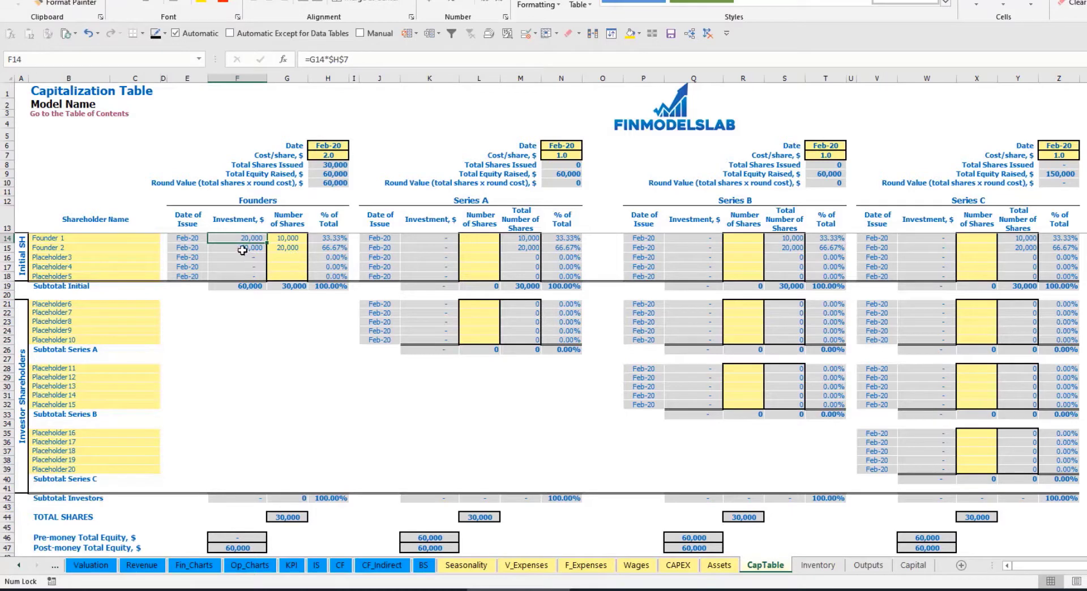
pyautogui.click(243, 248)
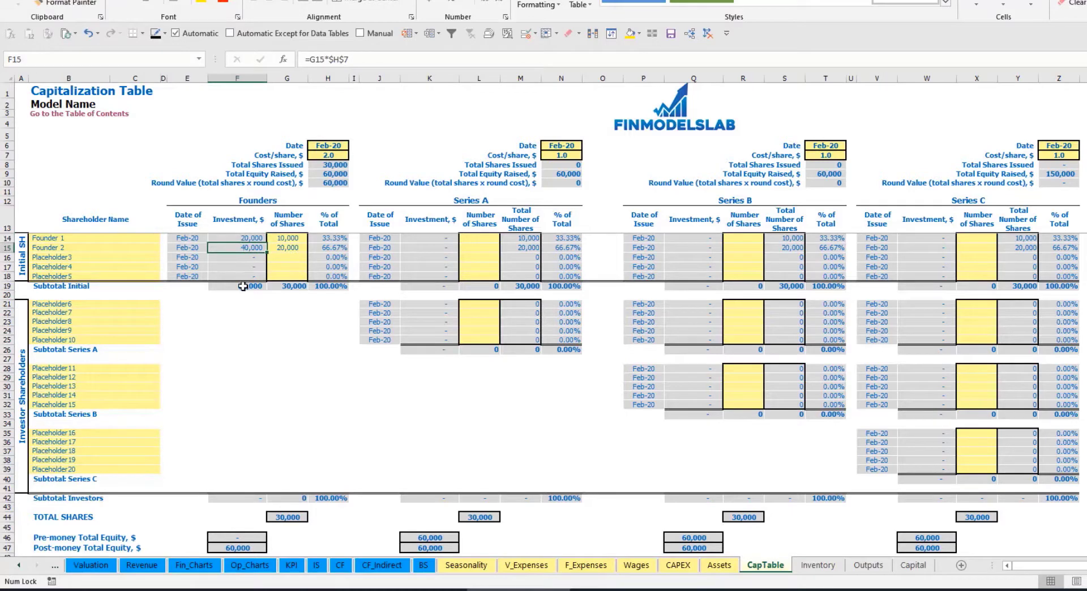
pyautogui.click(243, 287)
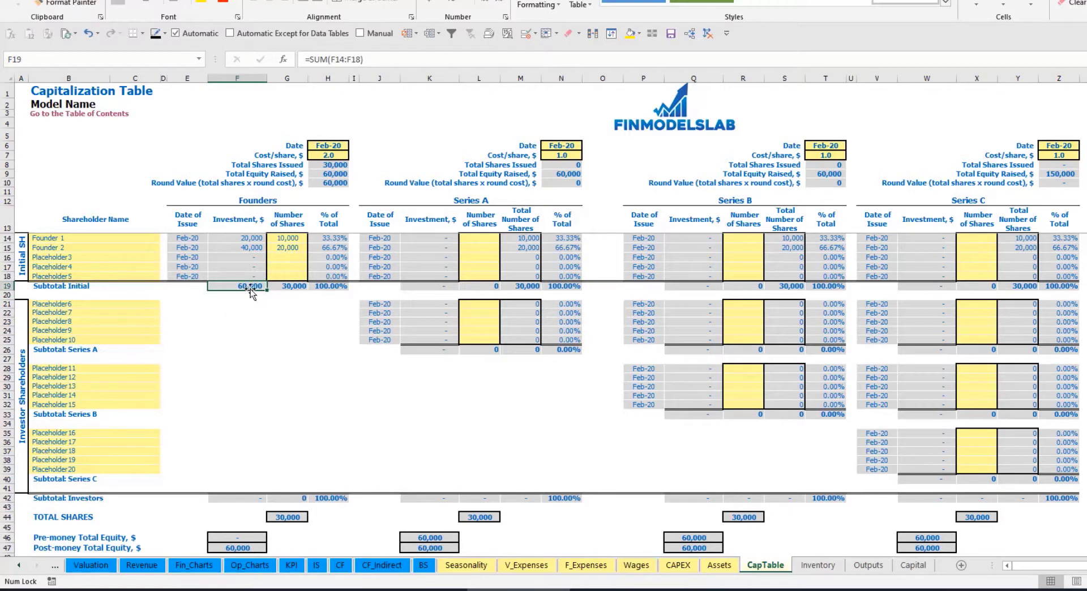
pyautogui.click(13, 548)
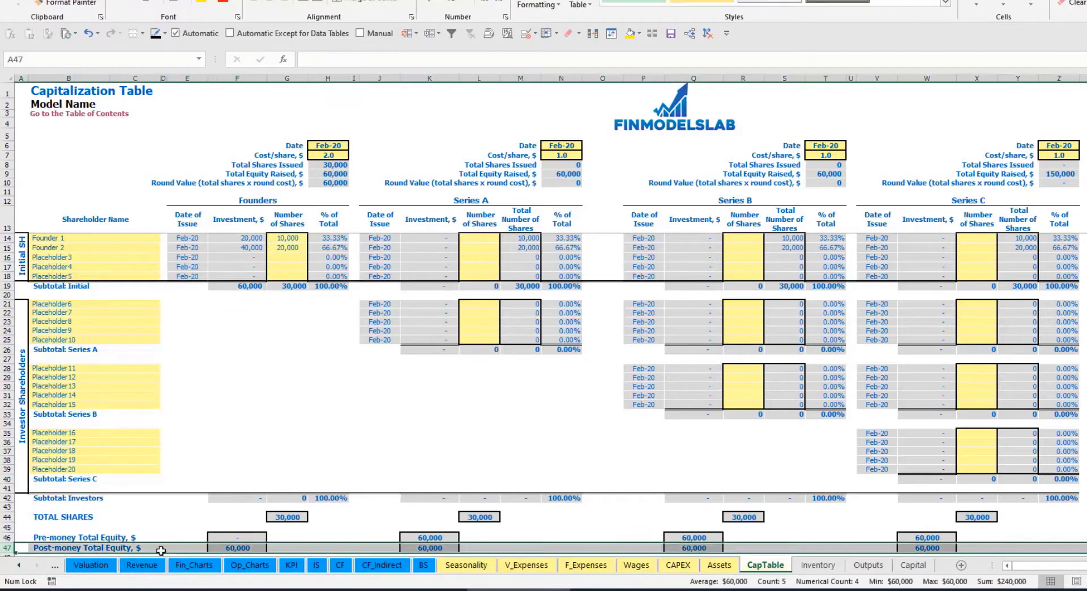
pyautogui.click(335, 239)
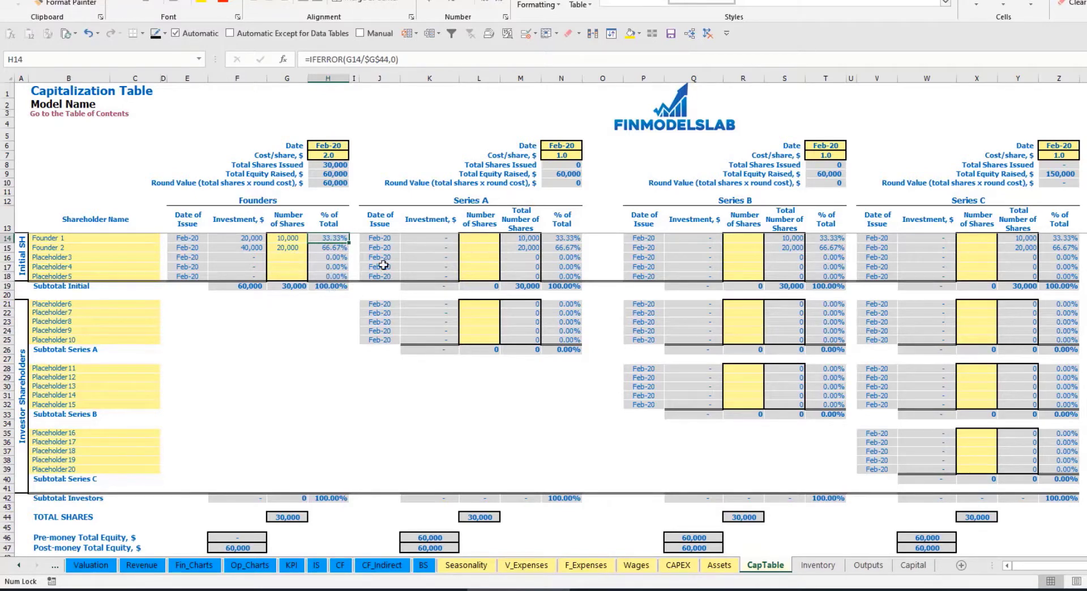
# Step: Rename the first Series A investor shareholder, Placeholder6, as Investor 1
pyautogui.click(128, 305)
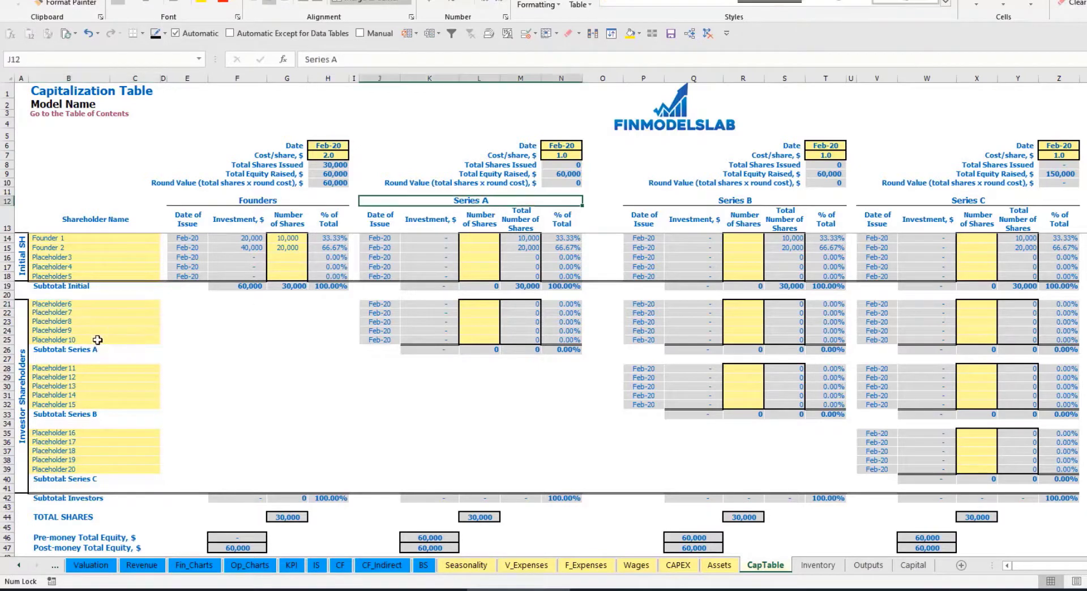
pyautogui.write('I')
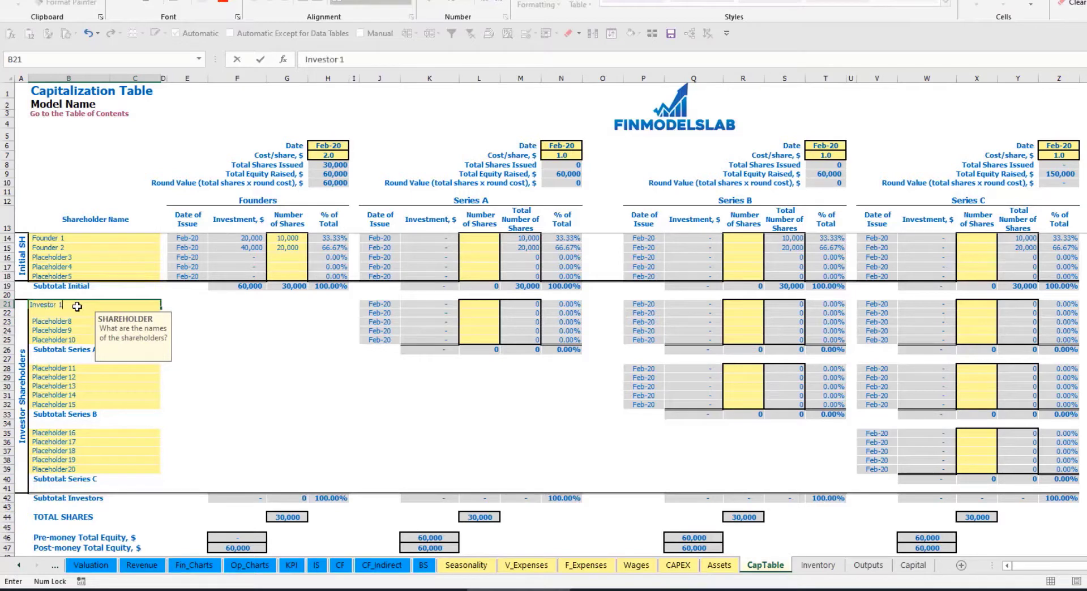
pyautogui.write('nvestor 1')
pyautogui.press('Return')
# Step: Set the Series A round close date to May-20 and its cost per share to 5.0
pyautogui.click(564, 146)
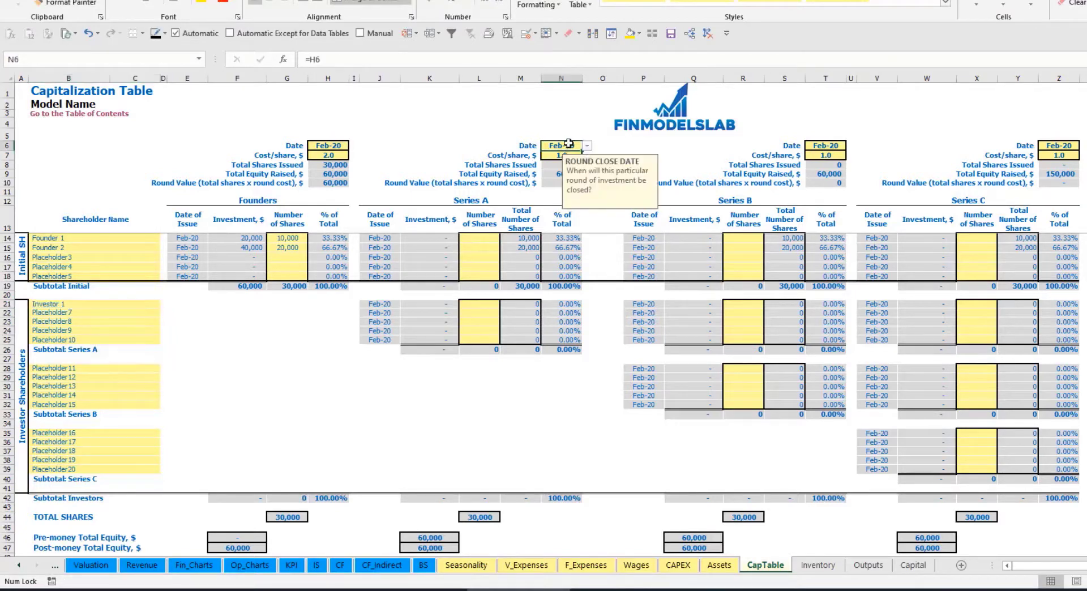
pyautogui.click(587, 145)
pyautogui.click(558, 180)
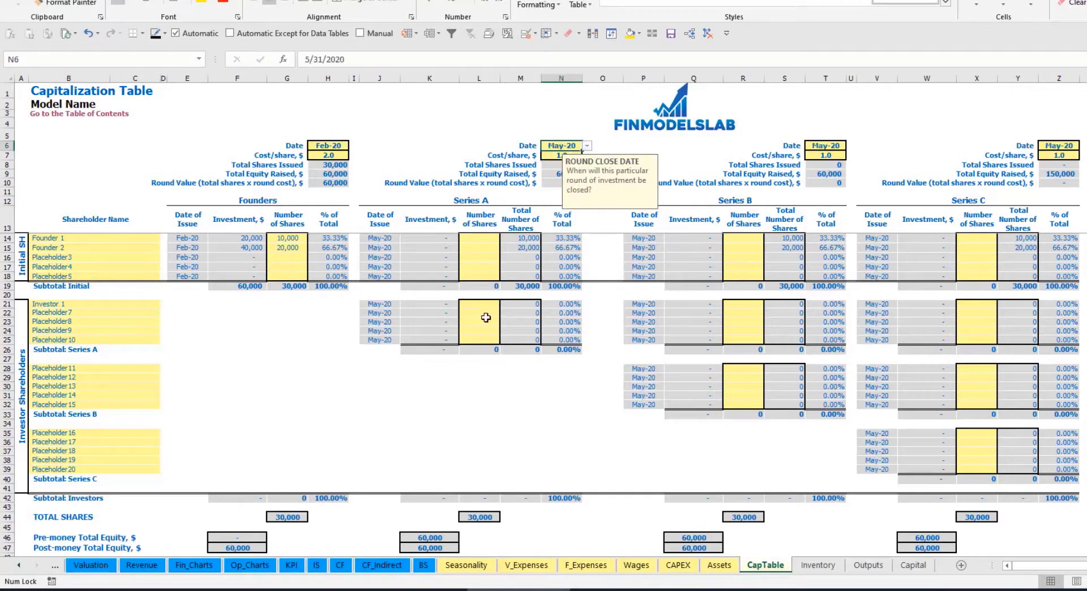
pyautogui.click(556, 154)
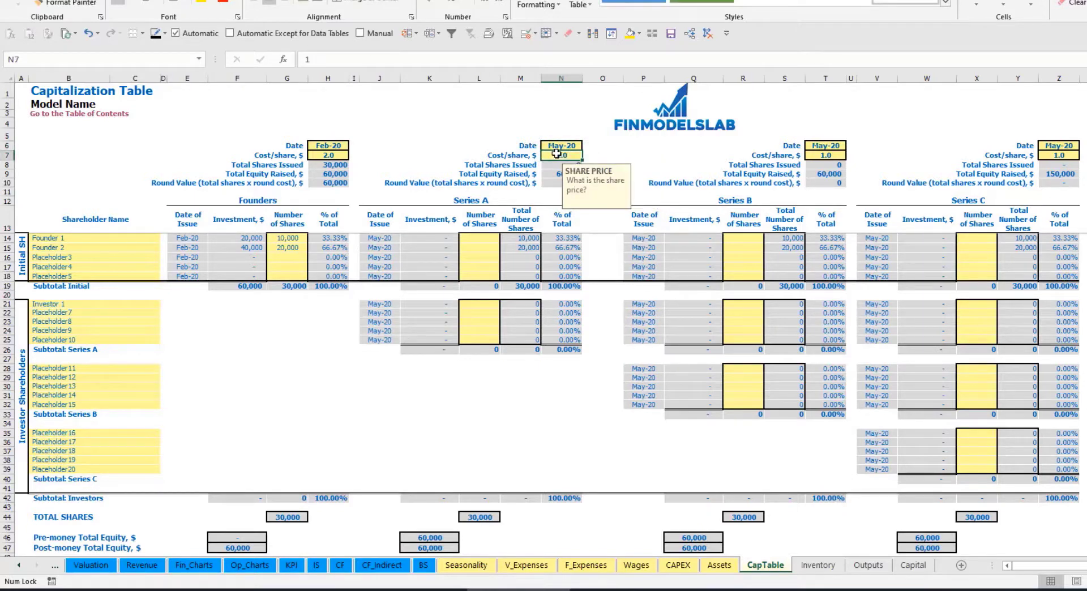
pyautogui.press('Return')
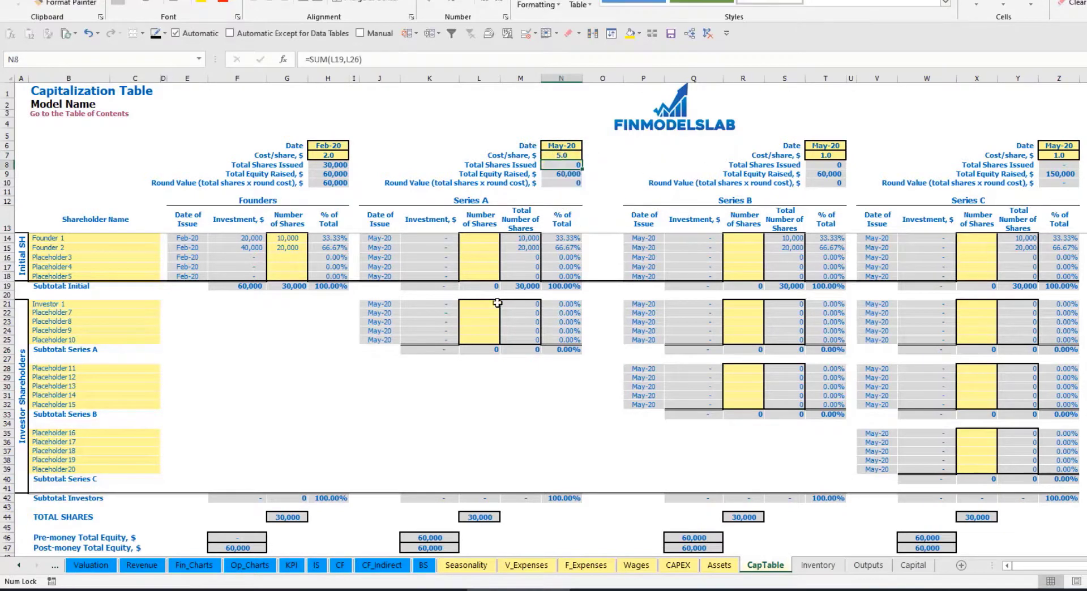
# Step: Set the number of Series A shares issued to Investor 1 to 1,000
pyautogui.click(479, 304)
pyautogui.write('100')
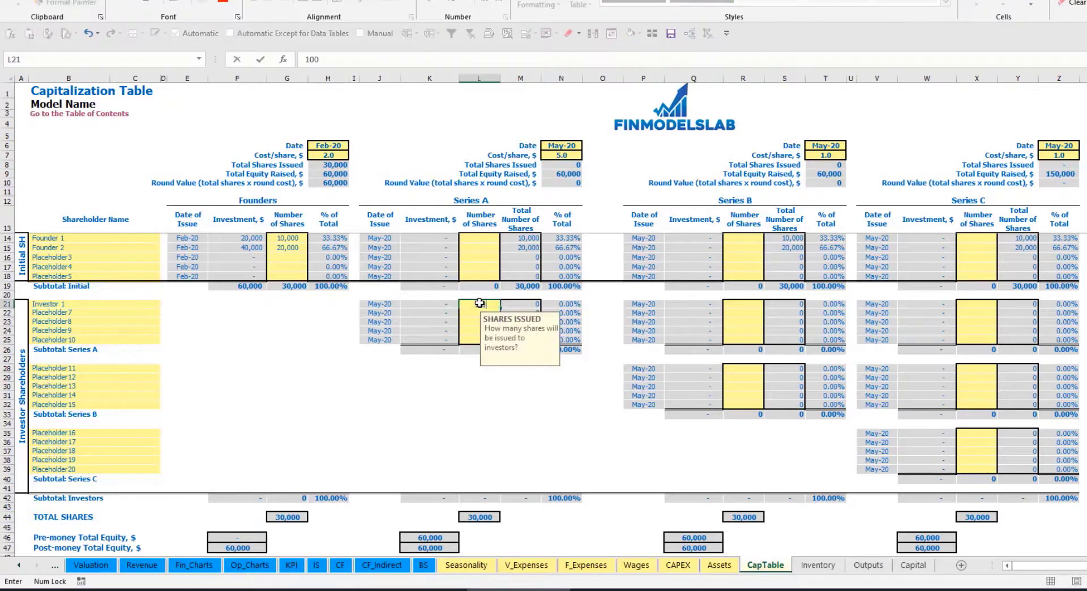
pyautogui.click(432, 395)
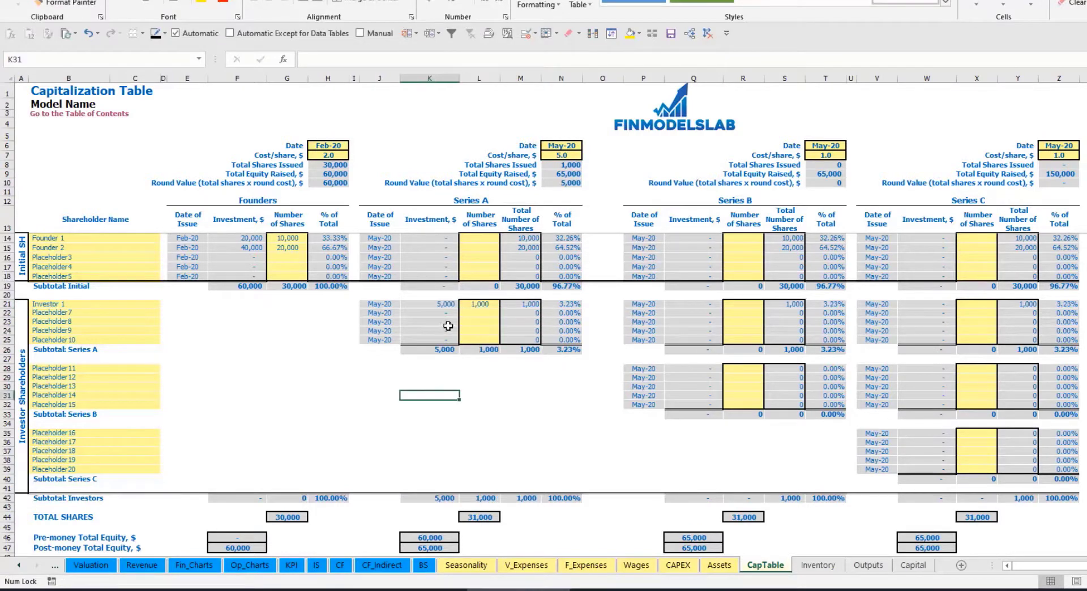
# Step: Check Investor 1's Series A investment amount and the round's pre-money and post-money total equity
pyautogui.click(437, 305)
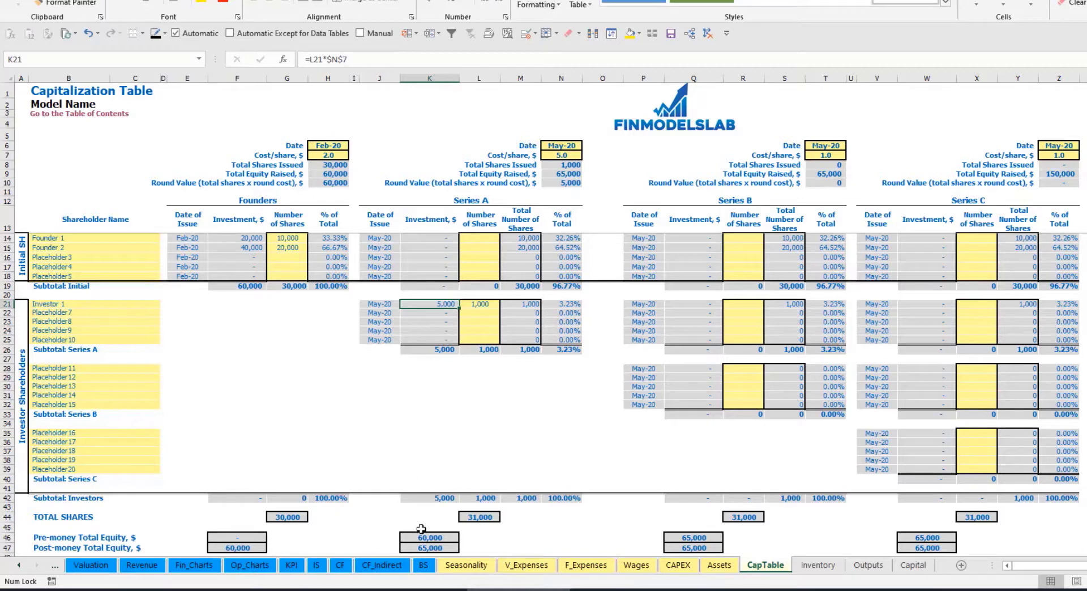
pyautogui.click(422, 537)
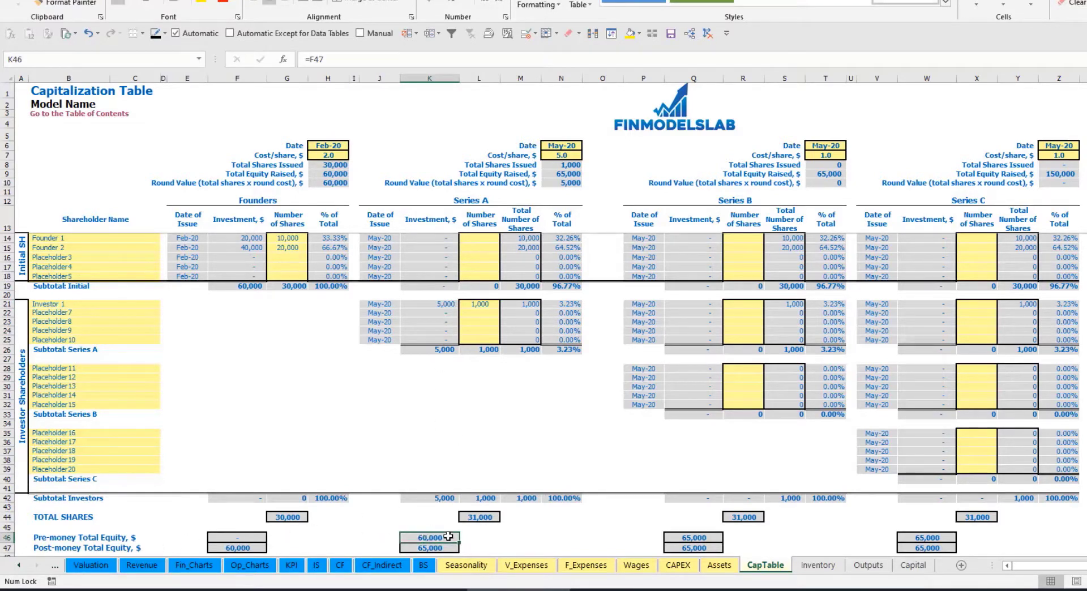
pyautogui.press('Down')
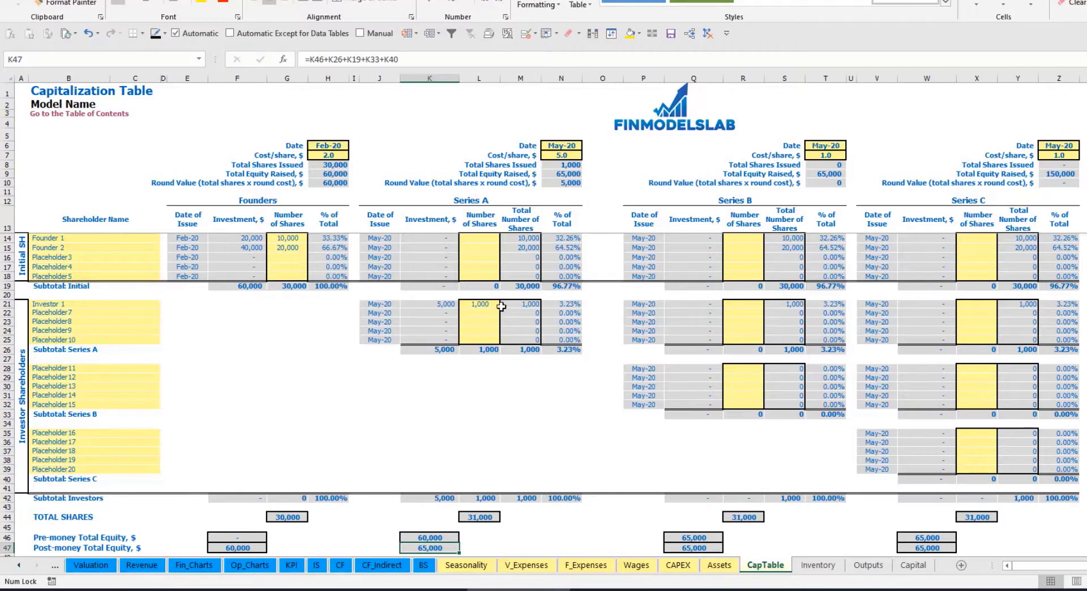
# Step: Check the Series A percentage of total for Investor 1, Founder 1 and Founder 2
pyautogui.click(554, 304)
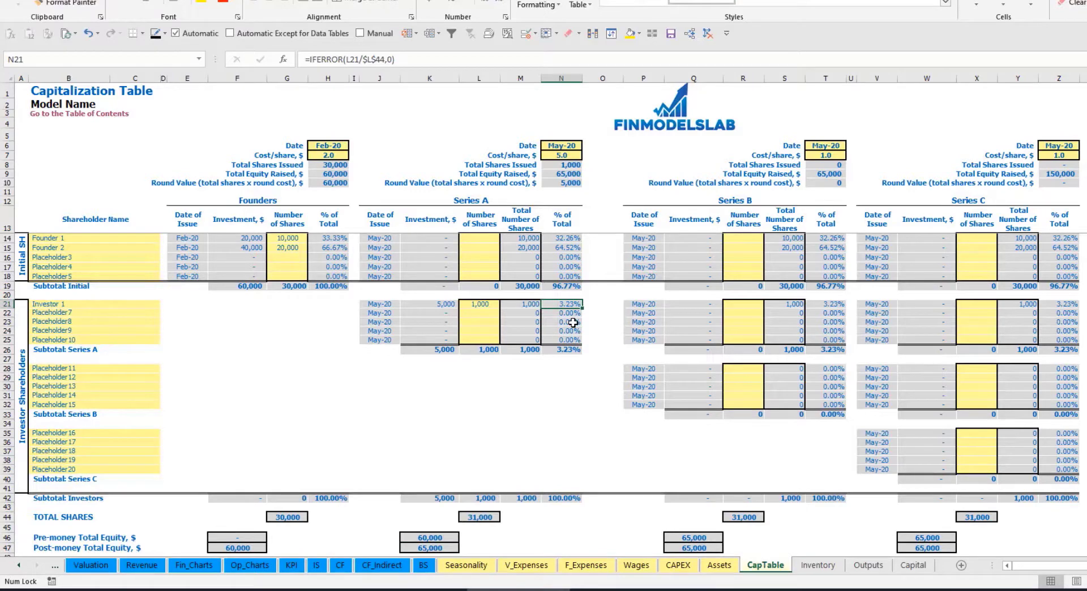
pyautogui.moveTo(121, 237); pyautogui.dragTo(128, 251)
pyautogui.moveTo(566, 238); pyautogui.dragTo(566, 249)
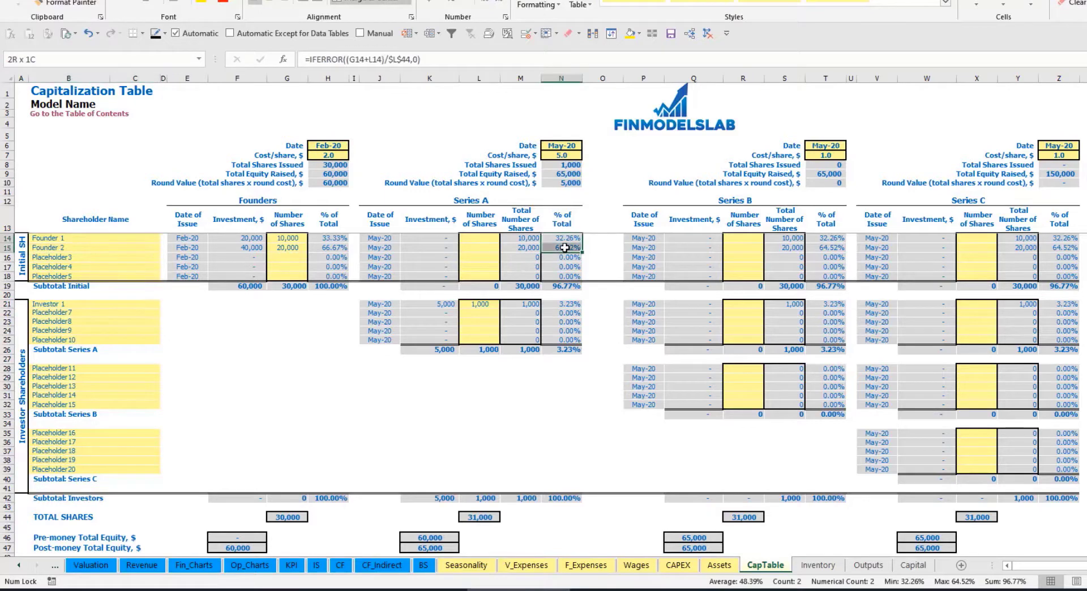
pyautogui.press('Up')
pyautogui.press('Down')
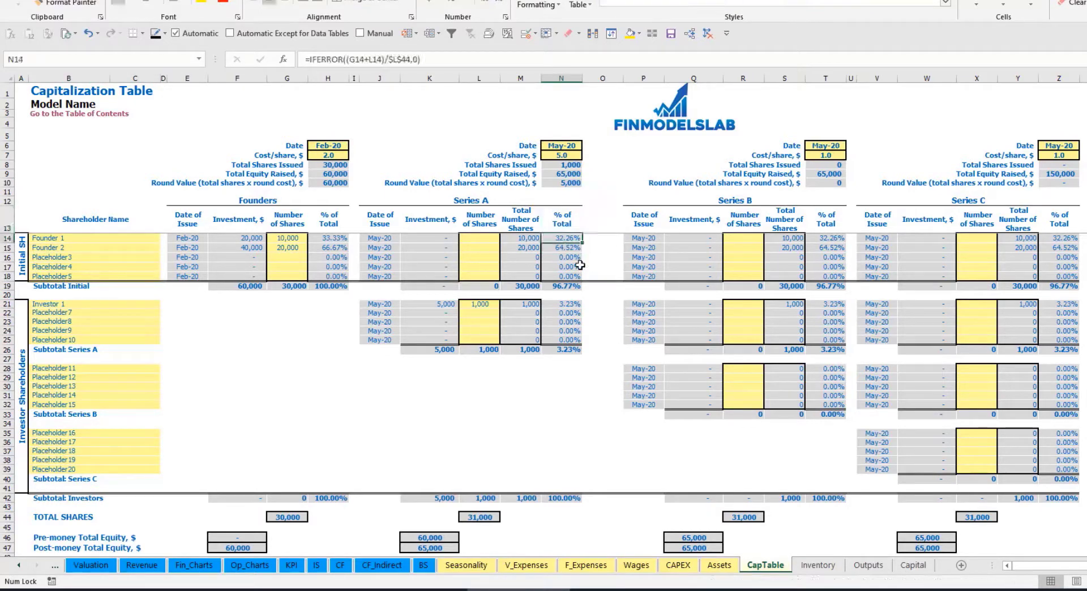
pyautogui.press('Down')
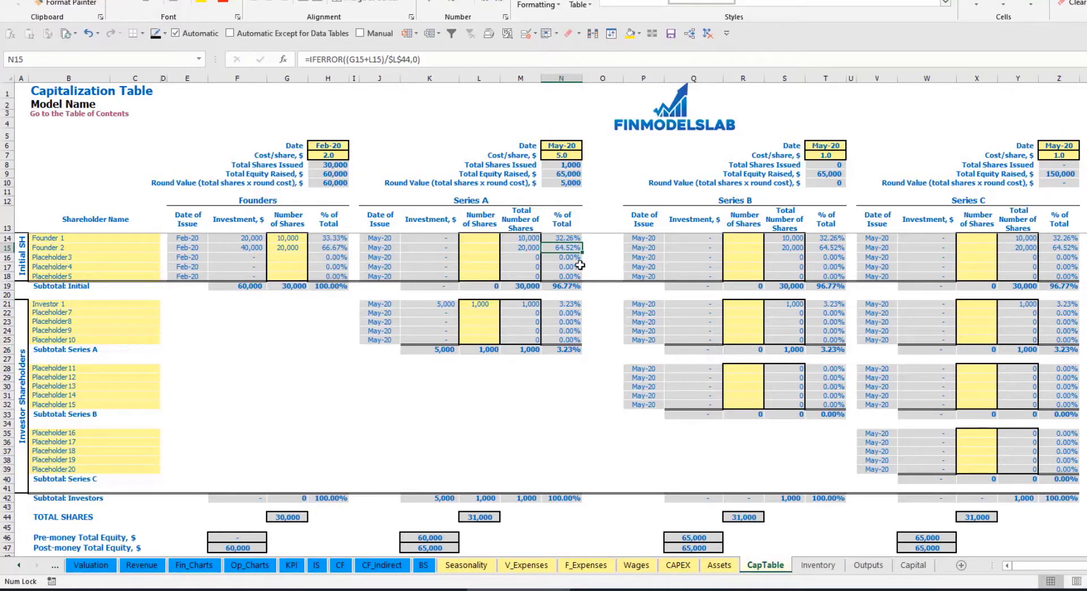
# Step: Review the investor shareholder names and the Series A number-of-shares input cells
pyautogui.click(106, 376)
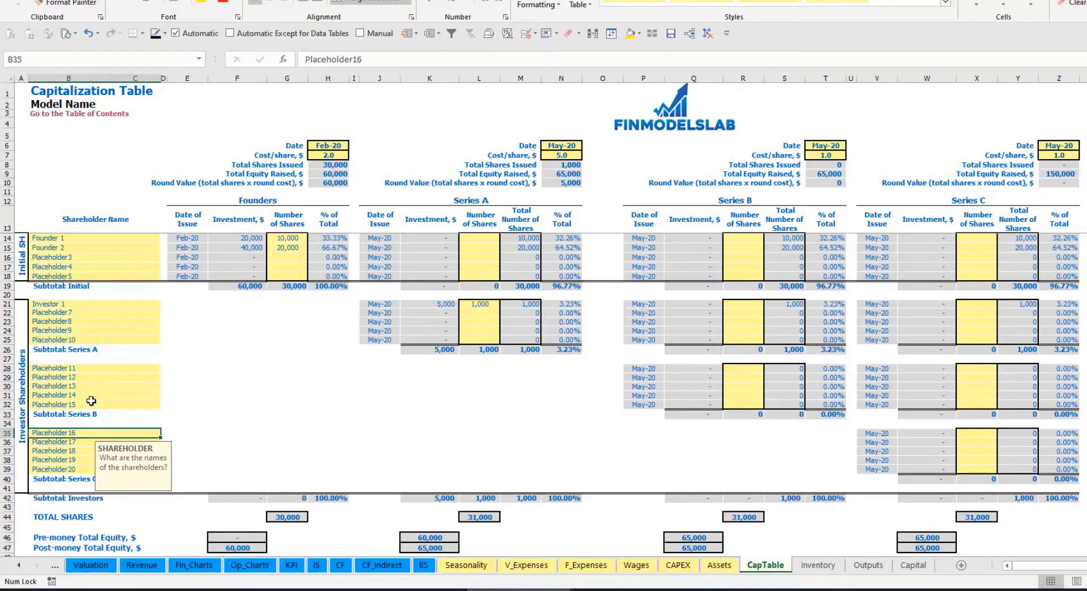
pyautogui.click(483, 305)
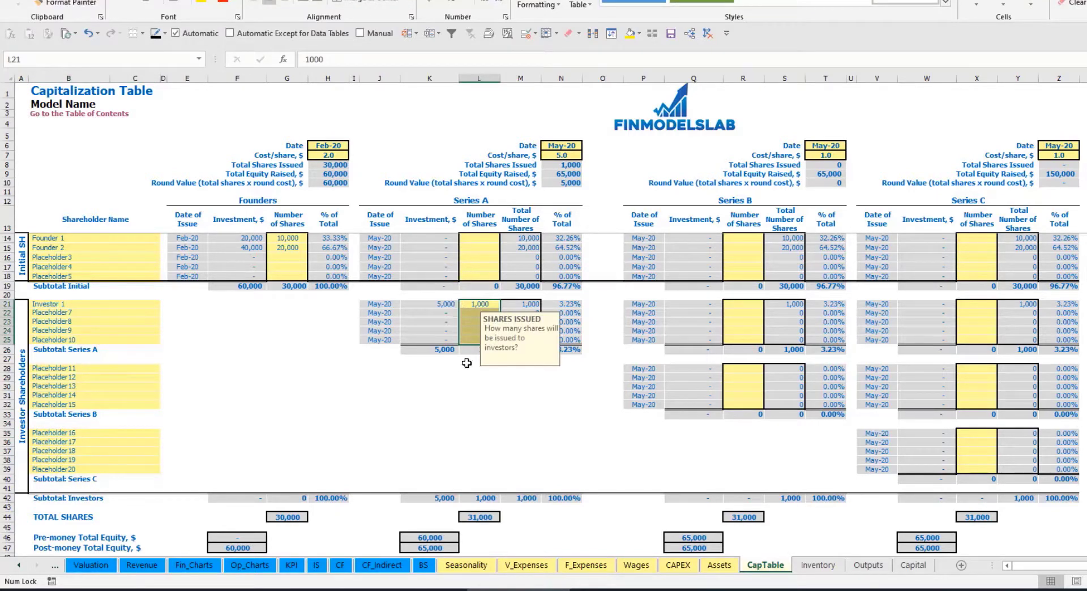
pyautogui.click(490, 386)
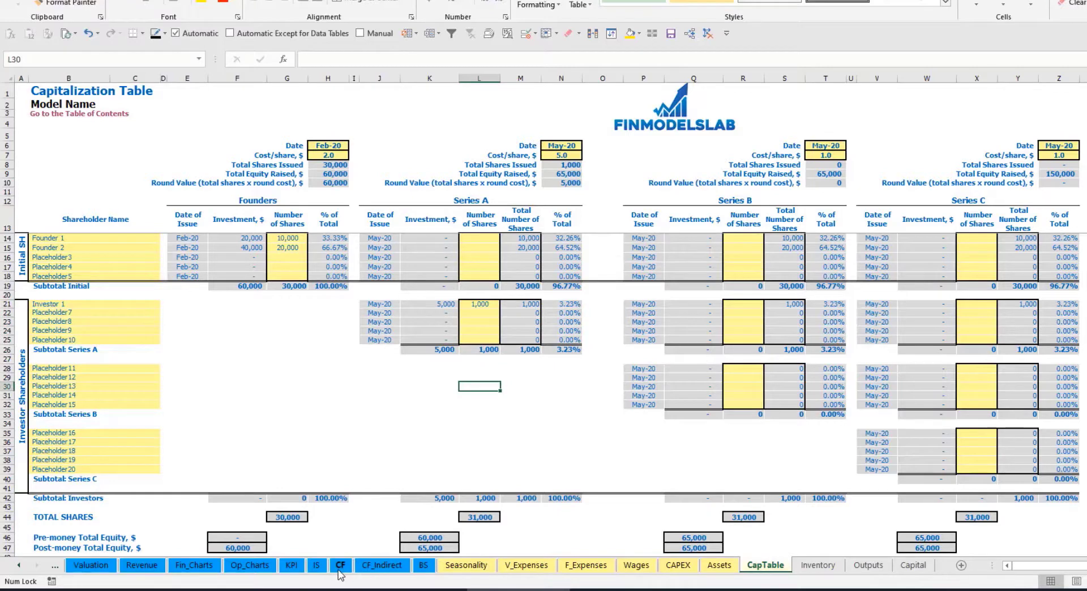
# Step: Check the Feb-20 and May-20 Ordinary Equity Raisings in the Cash Flow Statement and the Ordinary Equity row in the Balance Sheet
pyautogui.click(340, 565)
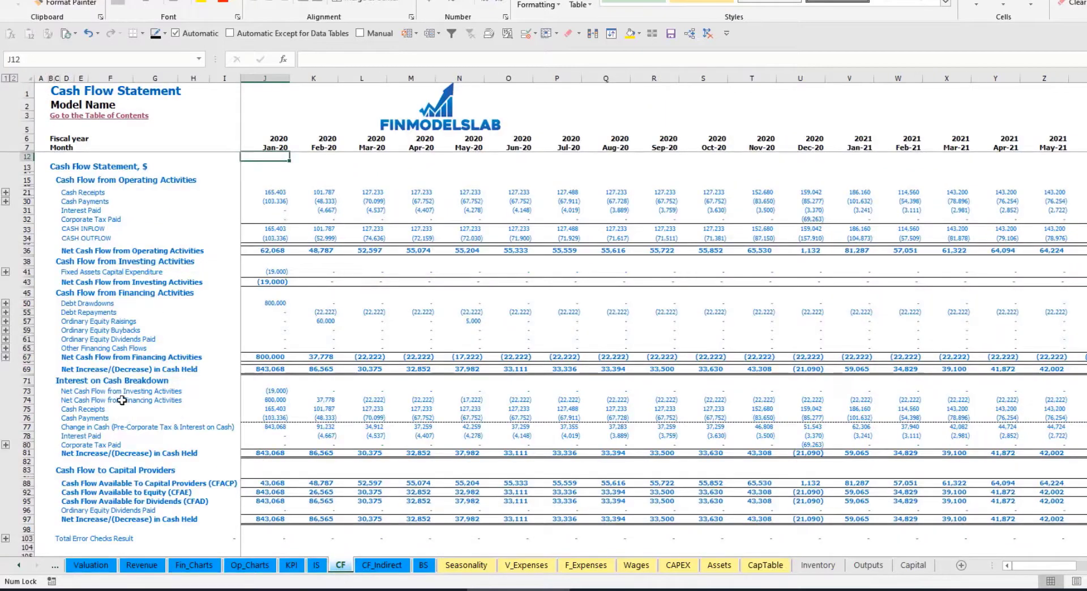
pyautogui.click(26, 321)
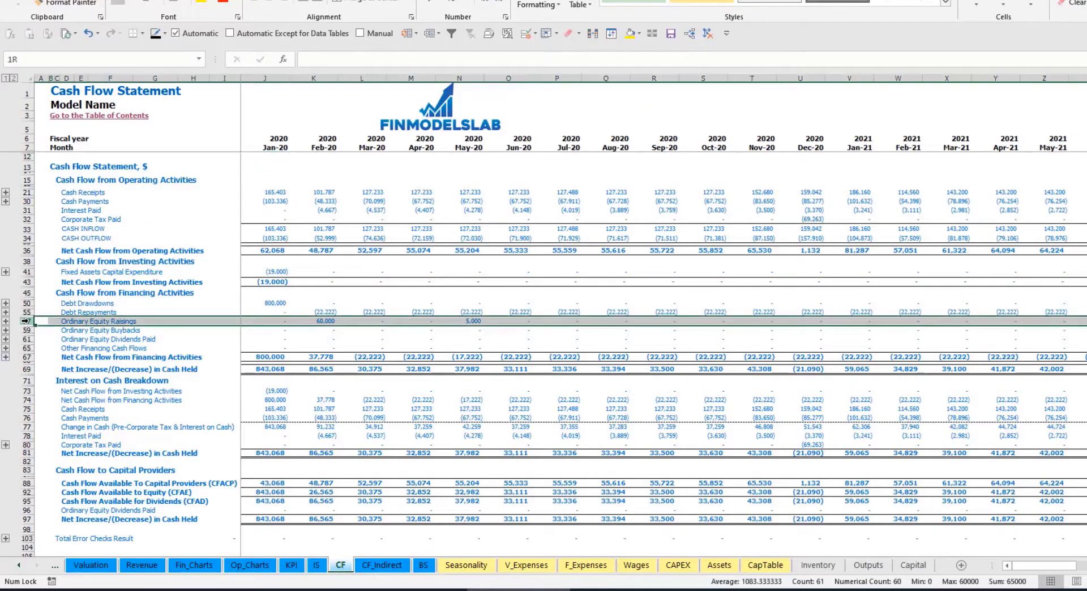
pyautogui.click(328, 322)
pyautogui.click(470, 321)
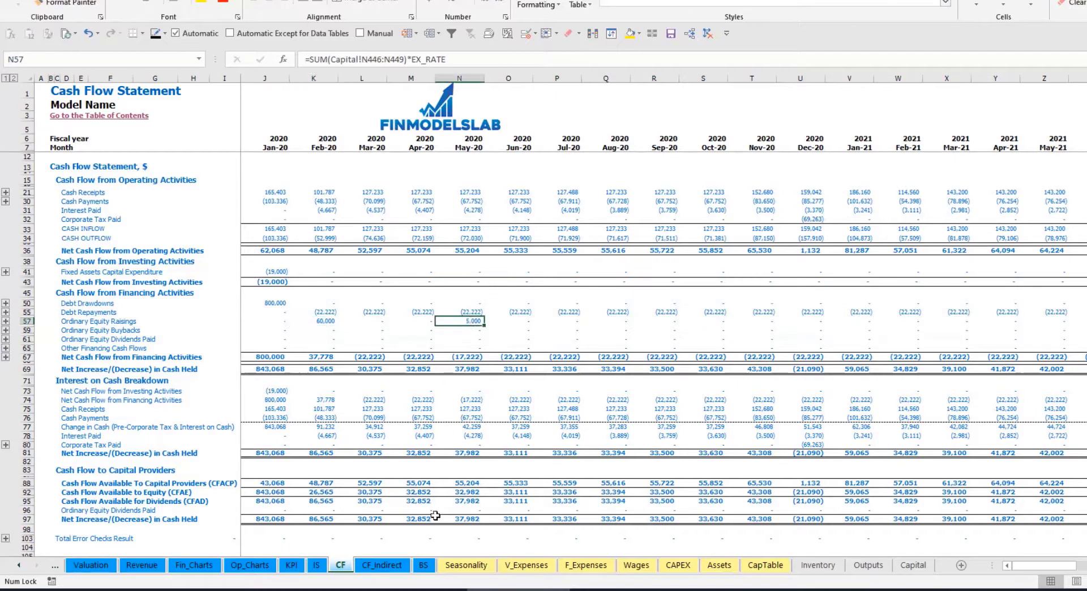
pyautogui.click(425, 566)
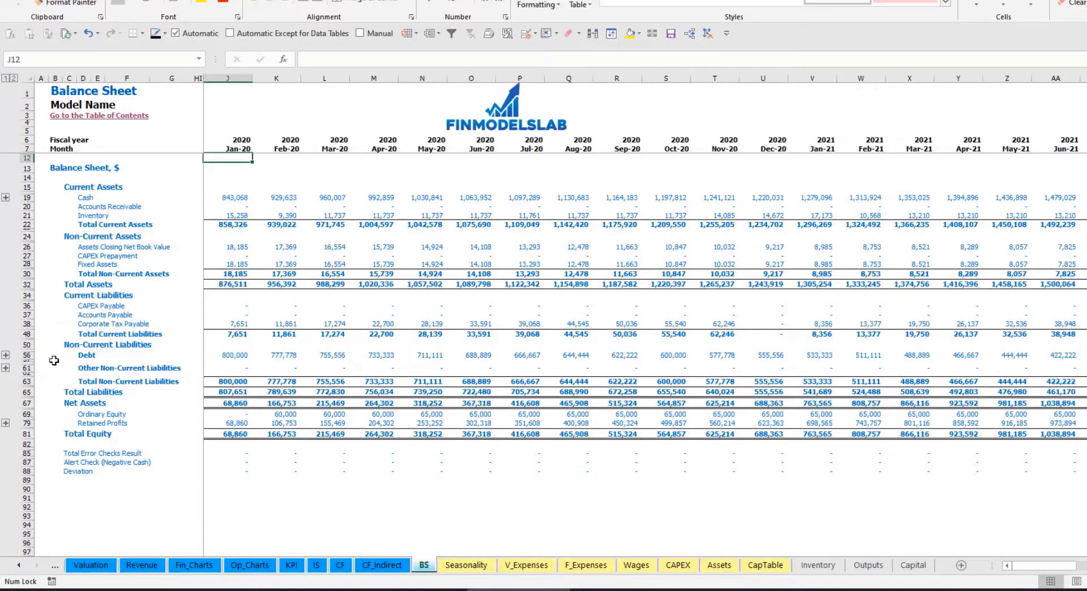
pyautogui.click(27, 414)
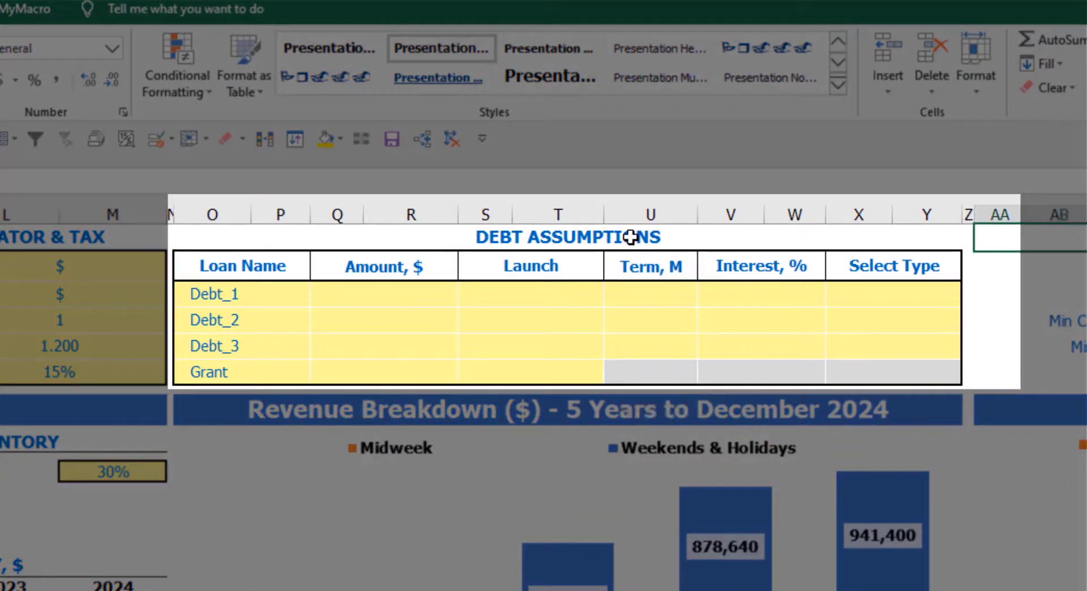
# Step: Try Annuity as the repayment type for Debt_1 in the DashBoard's debt assumptions
pyautogui.click(631, 237)
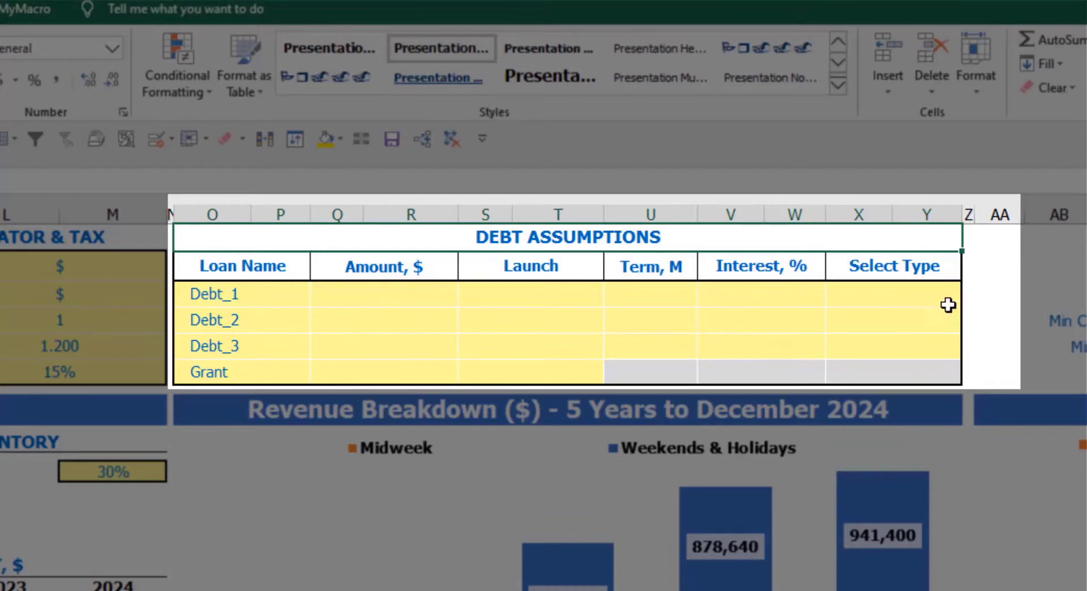
pyautogui.click(955, 288)
pyautogui.click(972, 297)
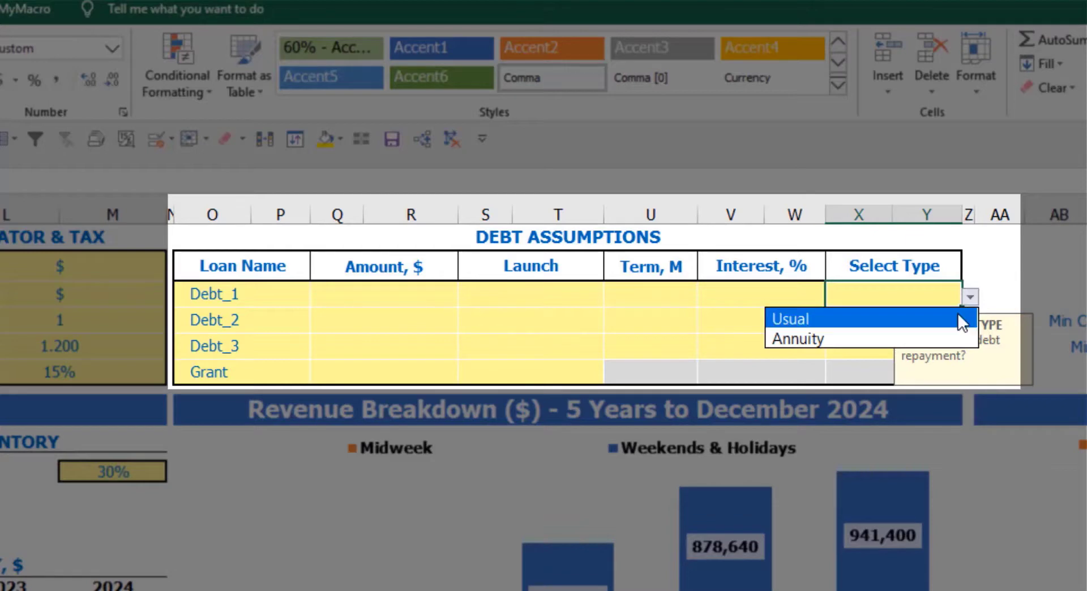
pyautogui.click(943, 339)
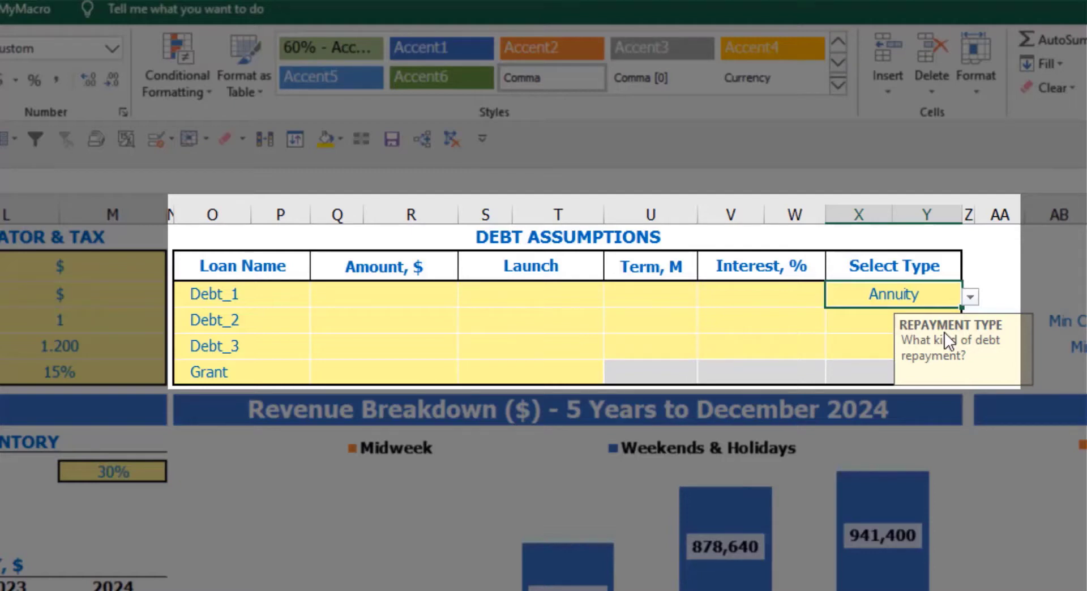
# Step: Set Debt_1's repayment type to Usual and its amount to 1,000,000
pyautogui.click(971, 297)
pyautogui.click(931, 319)
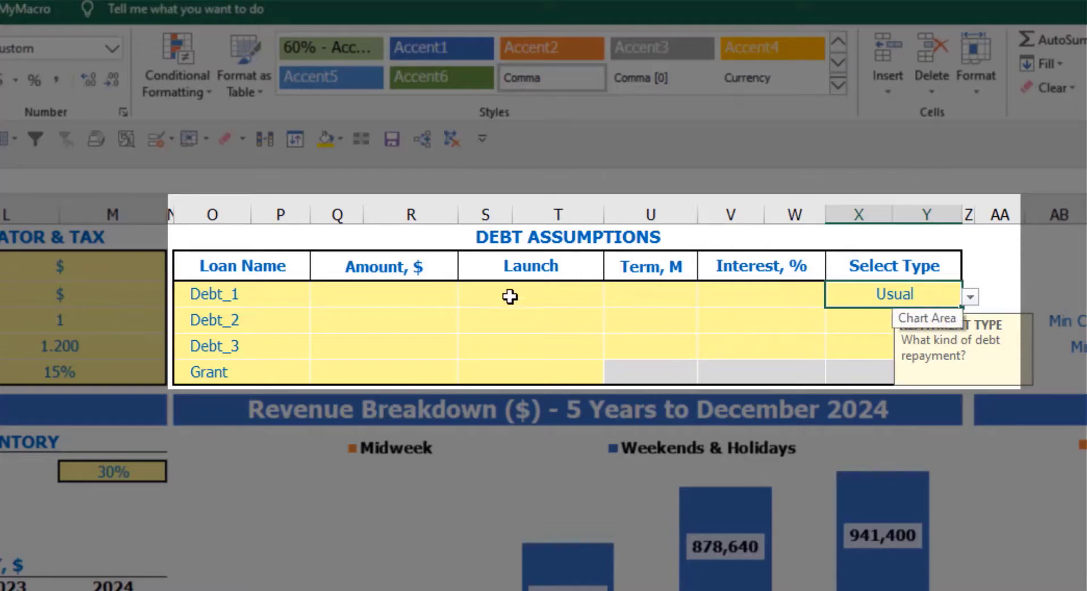
pyautogui.click(429, 295)
pyautogui.write('1,00')
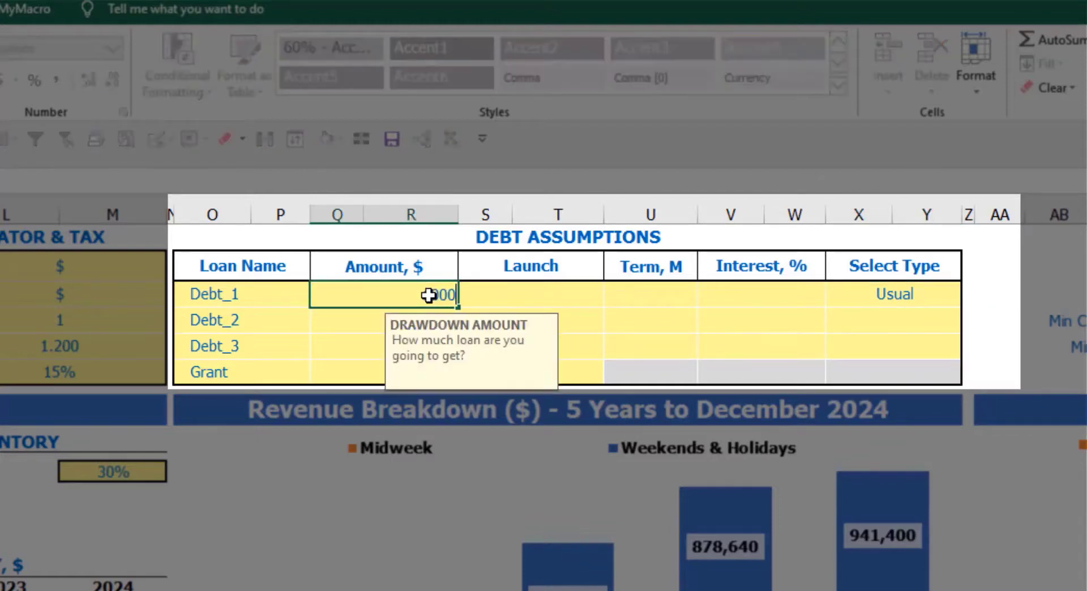
pyautogui.write('0,000')
pyautogui.press('Return')
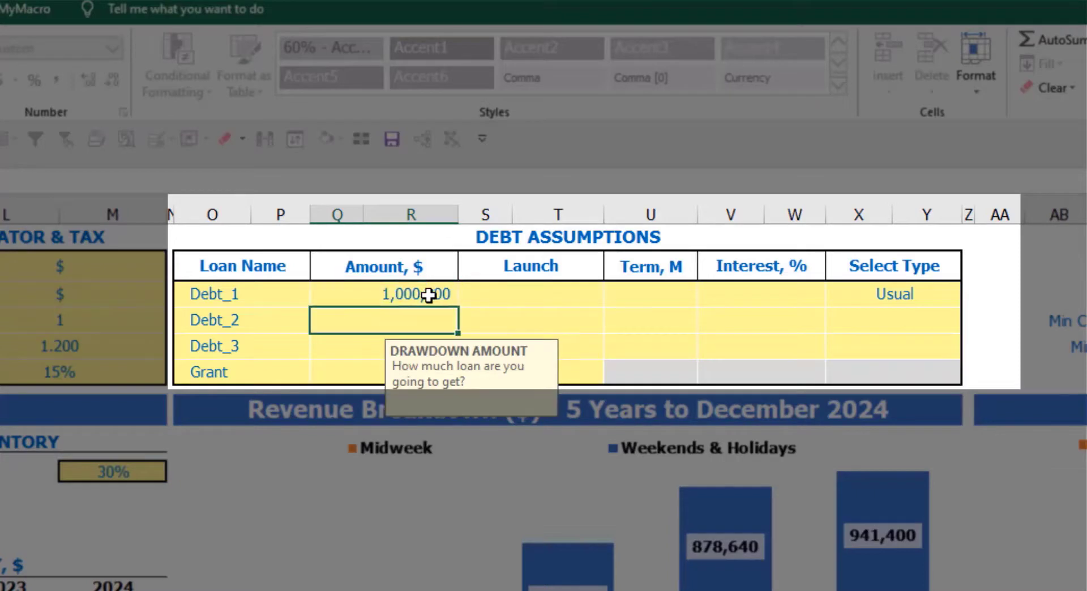
# Step: Set Debt_1's launch date to Feb-20 and its term to 60 months
pyautogui.click(602, 299)
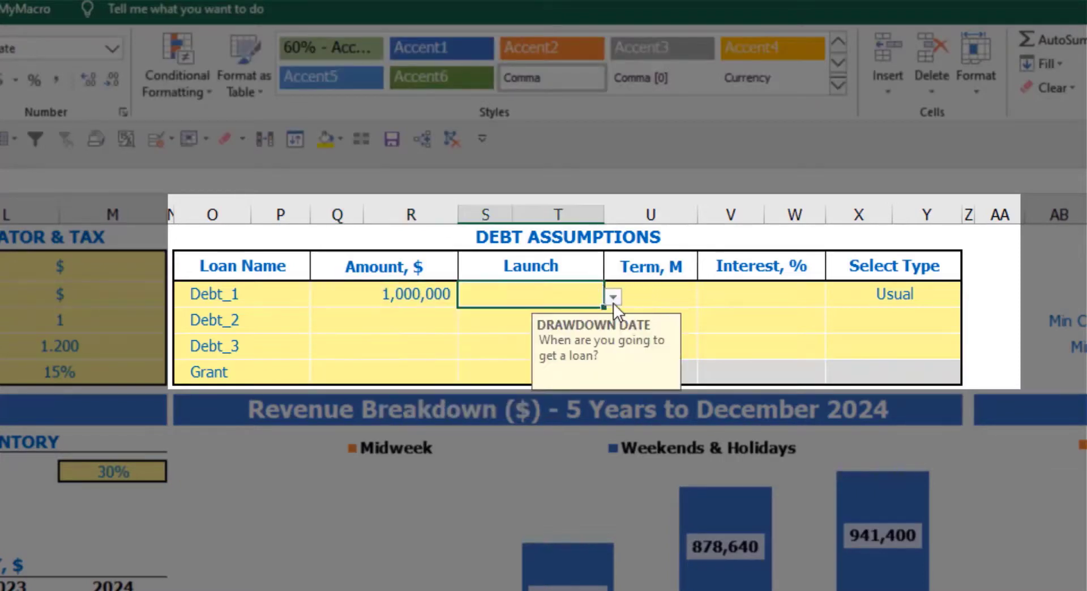
pyautogui.click(614, 298)
pyautogui.click(564, 338)
pyautogui.click(653, 285)
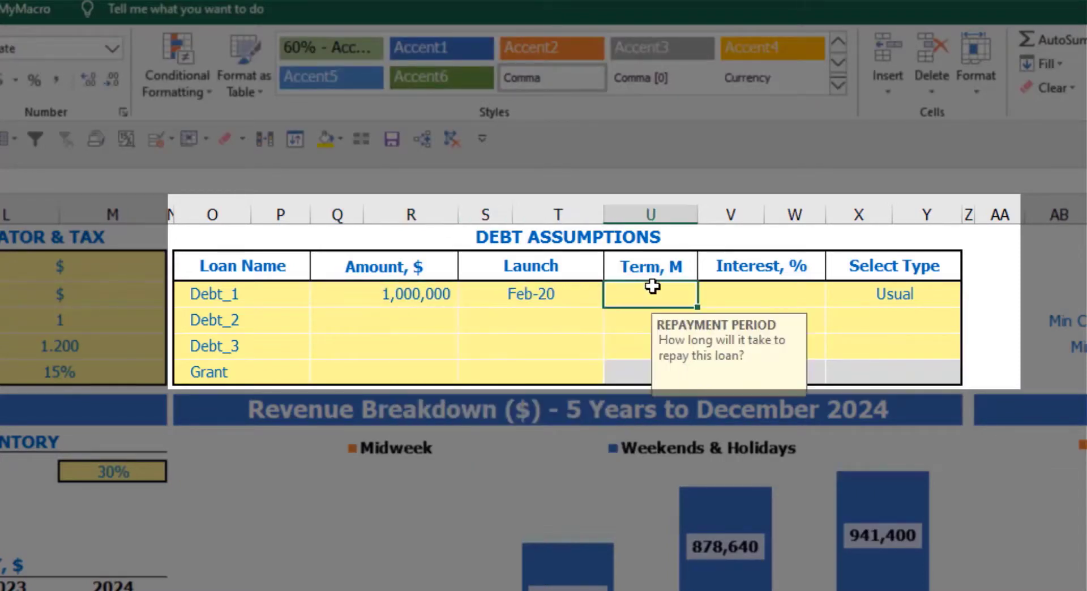
pyautogui.write('60')
pyautogui.press('Return')
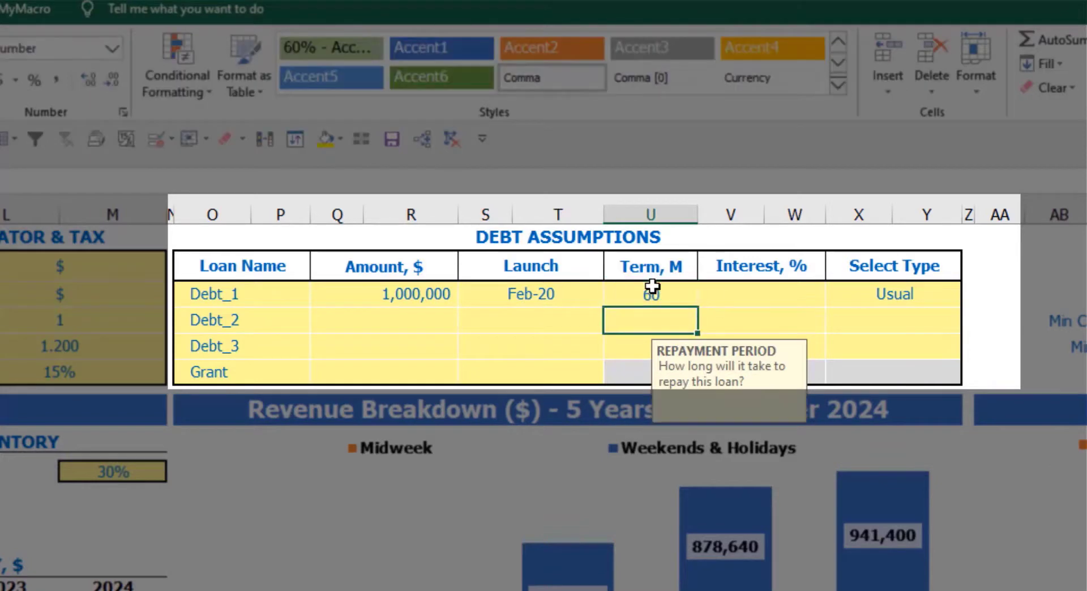
# Step: Set Debt_1's annual interest rate to 5%
pyautogui.click(717, 292)
pyautogui.write('5')
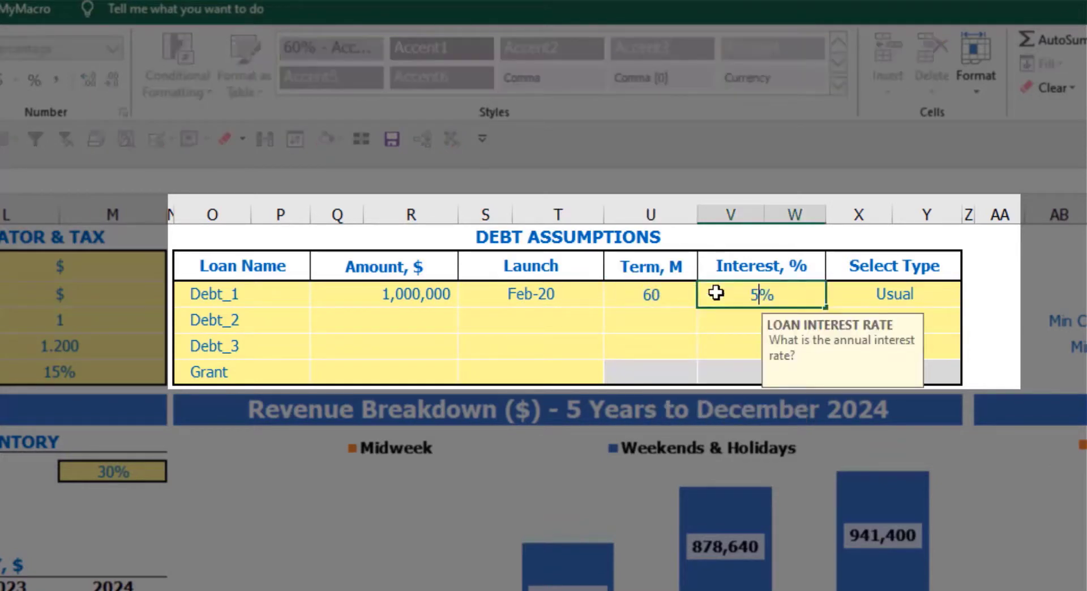
pyautogui.press('Return')
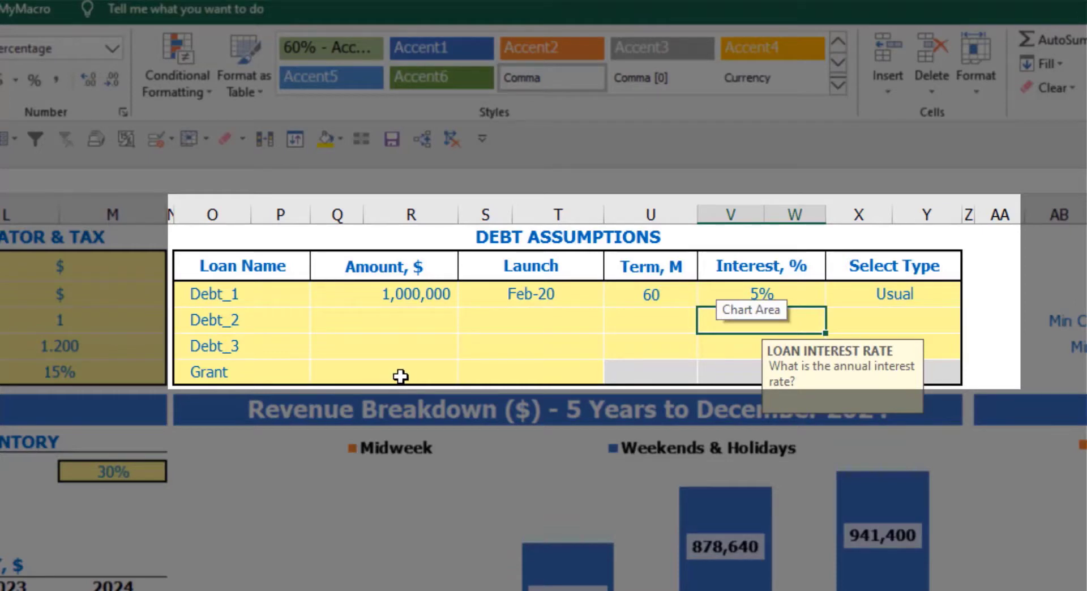
# Step: Set the Grant's amount to 500,000 and its launch date to Mar-20
pyautogui.click(401, 376)
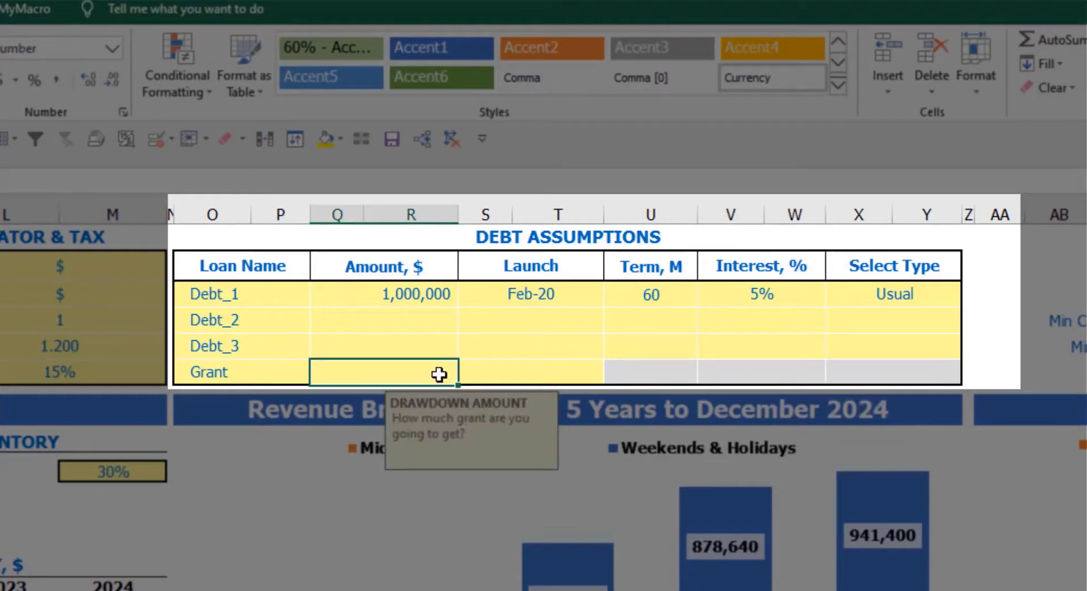
pyautogui.write('500,000')
pyautogui.press('Return')
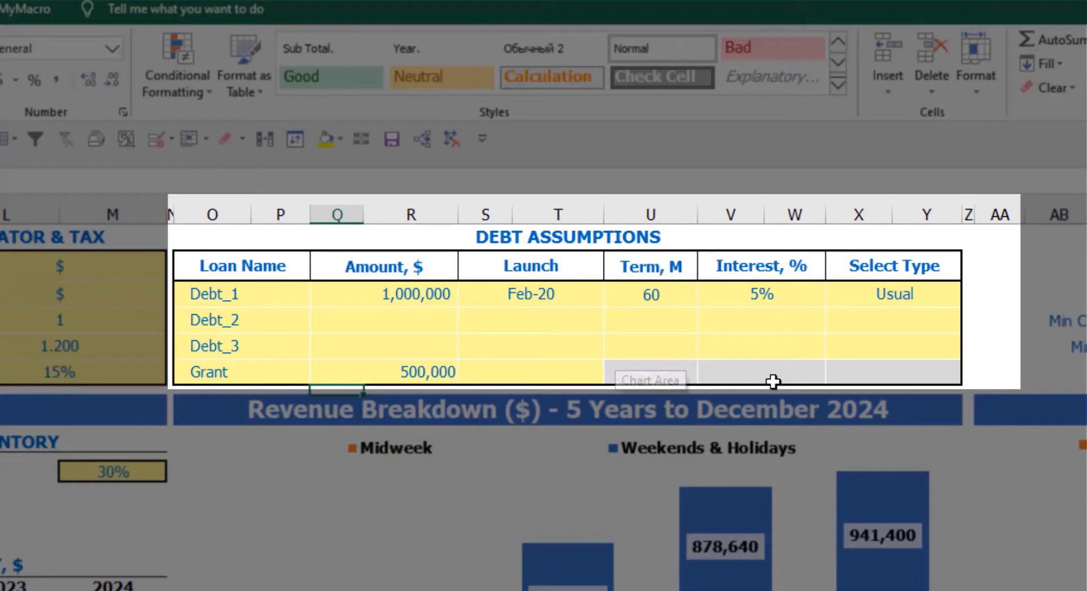
pyautogui.click(559, 373)
pyautogui.click(612, 375)
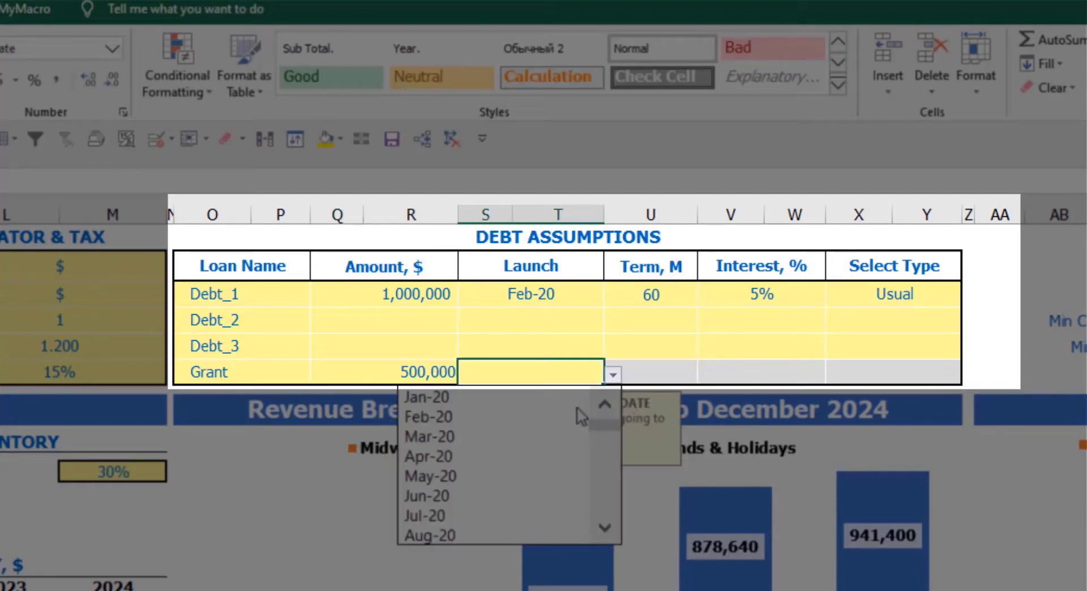
pyautogui.click(538, 439)
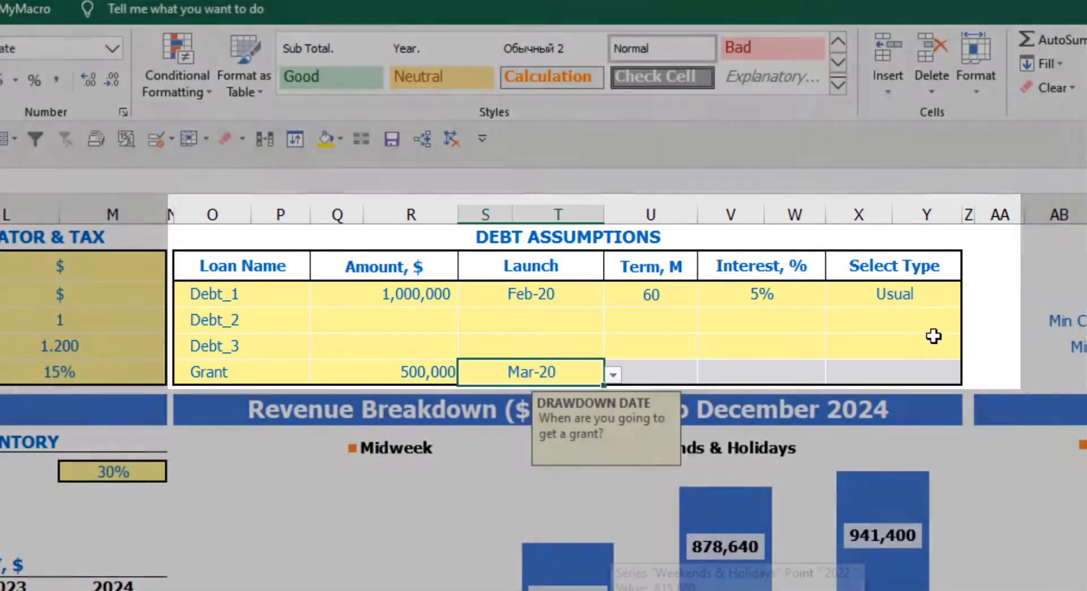
pyautogui.click(988, 274)
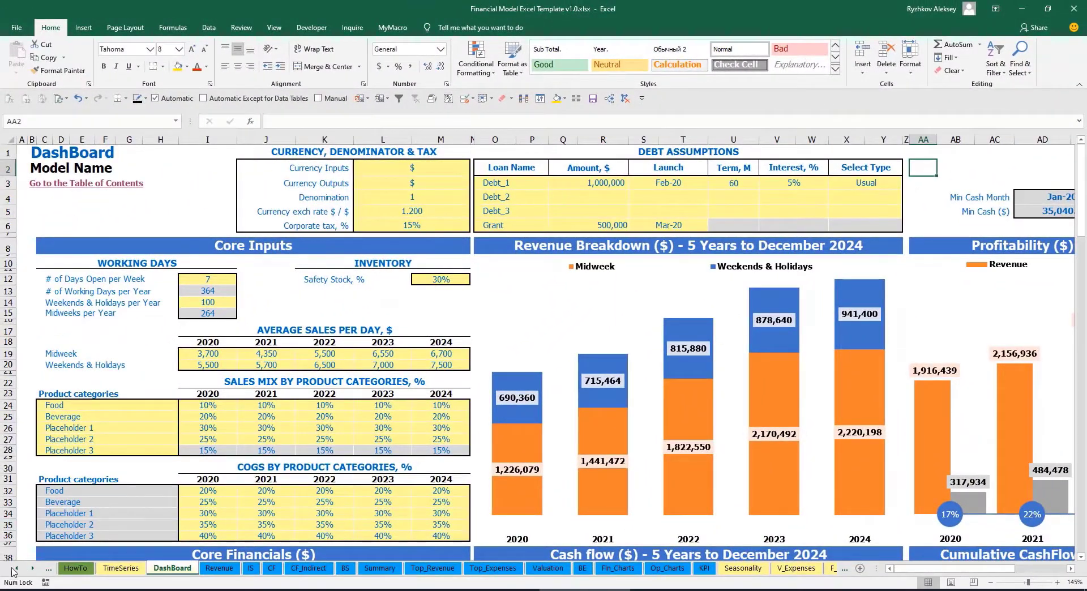
# Step: Open the Capital sheet and examine the drawdown, repayment and interest schedules for each debt and the debt totals
pyautogui.click(32, 569)
pyautogui.click(32, 568)
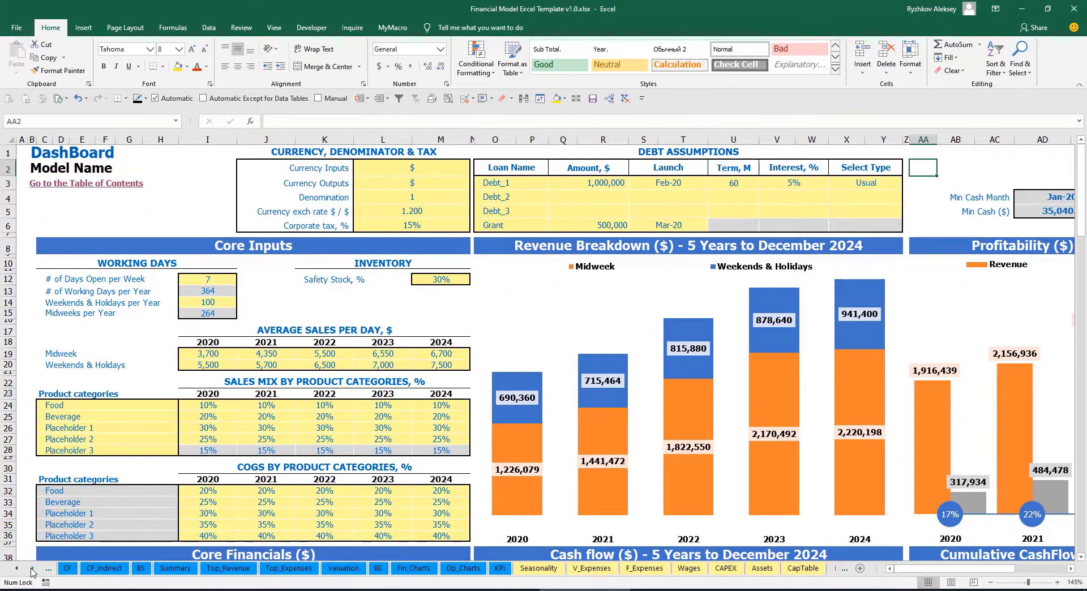
pyautogui.click(32, 569)
pyautogui.click(32, 568)
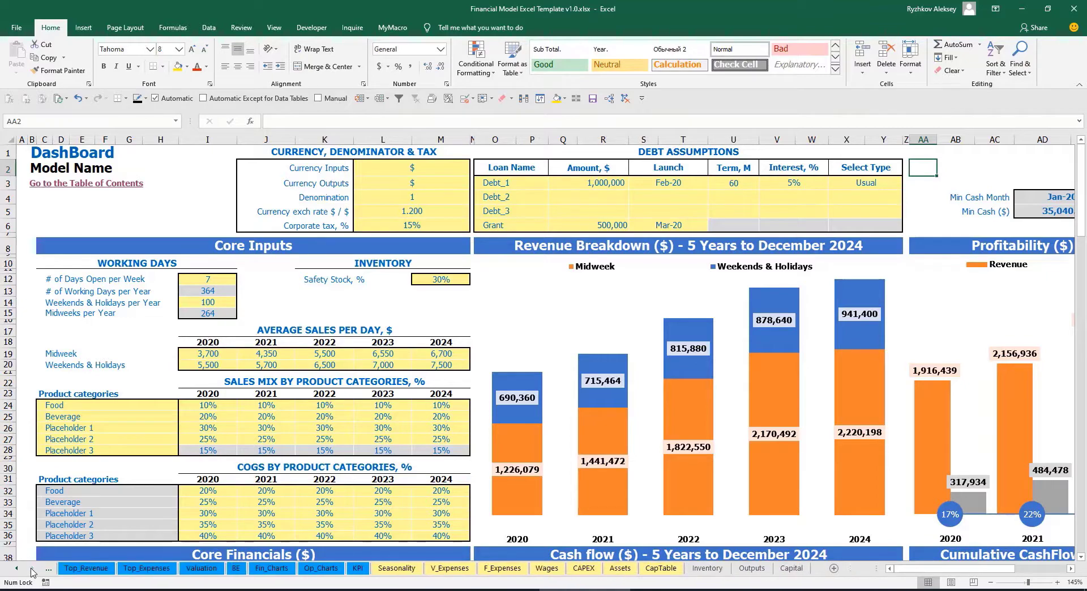
pyautogui.click(800, 570)
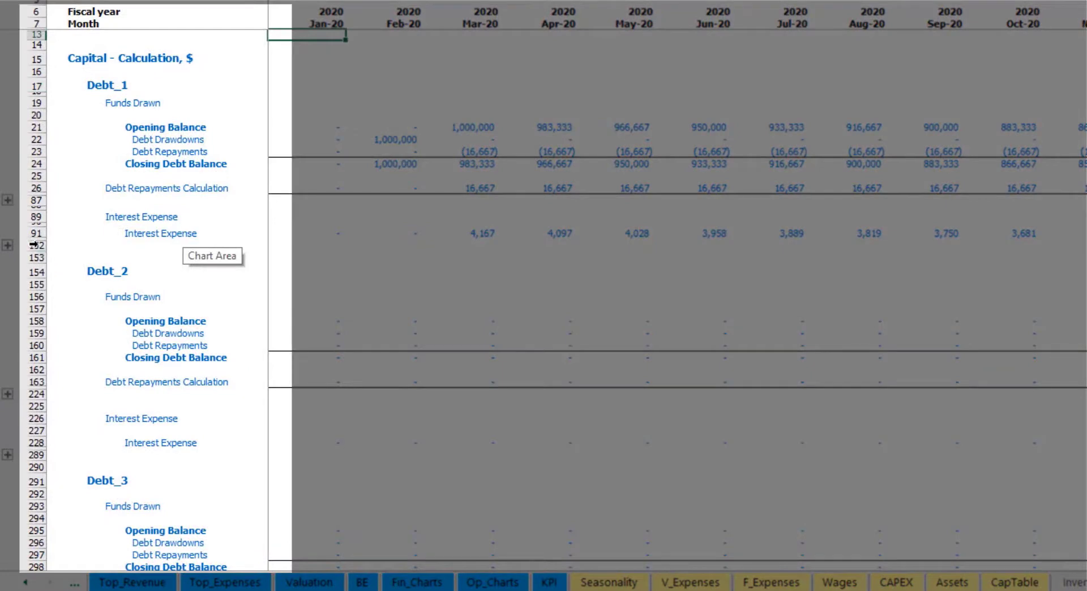
pyautogui.scroll(-4, 35, 244)
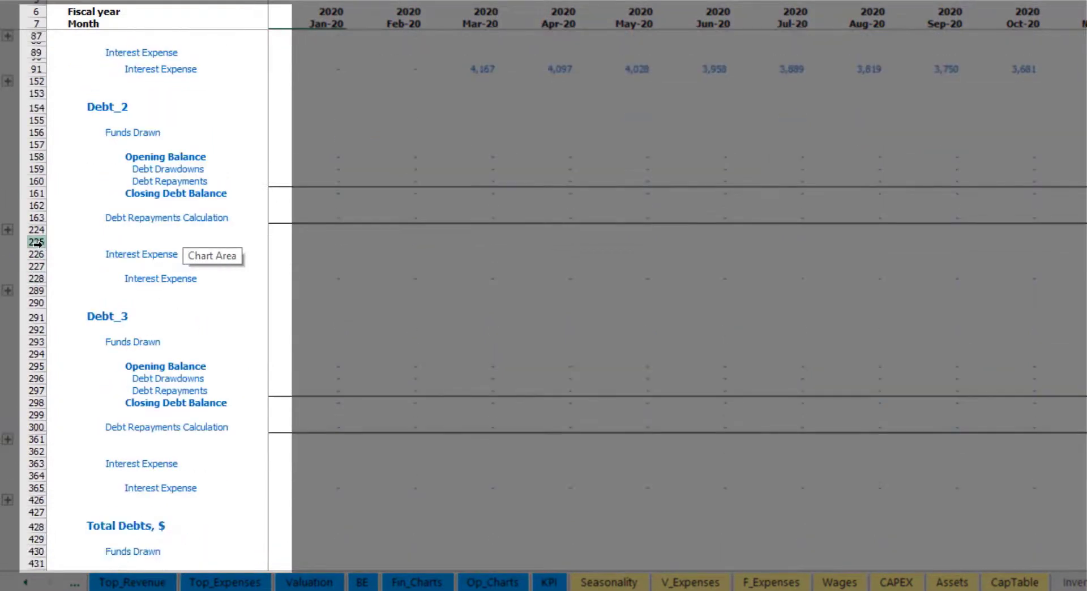
pyautogui.scroll(-5, 35, 244)
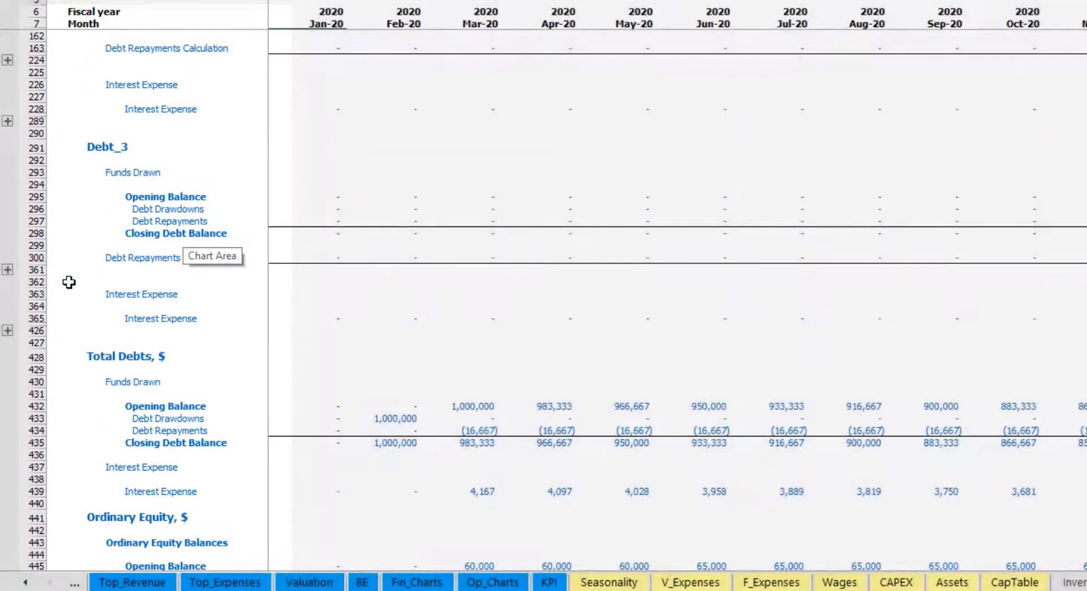
pyautogui.scroll(9, 69, 282)
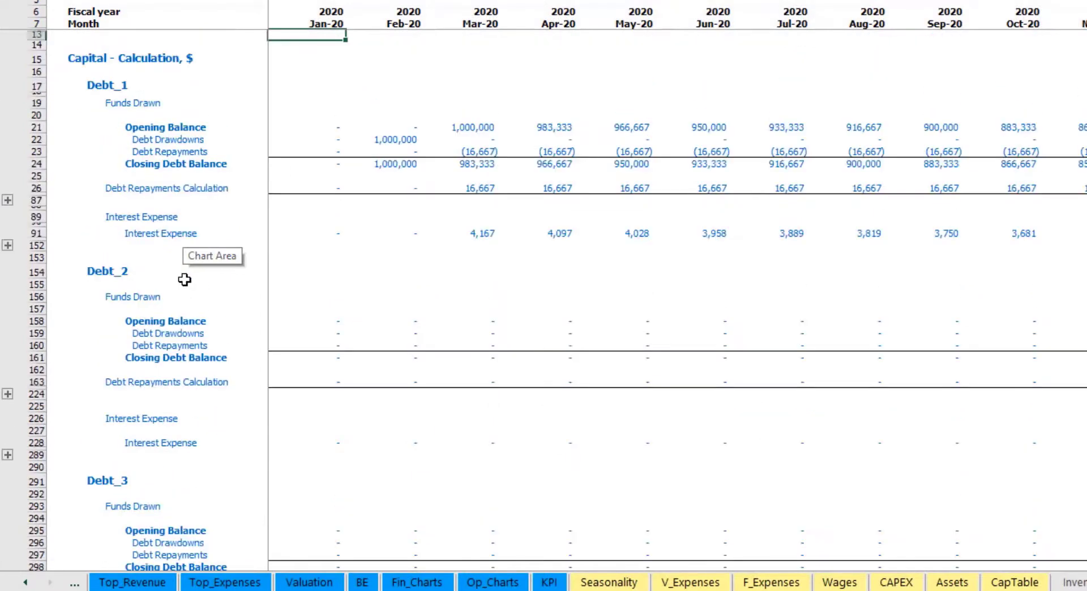
# Step: Check the Interest Expense row on the monthly Income Statement
pyautogui.click(26, 583)
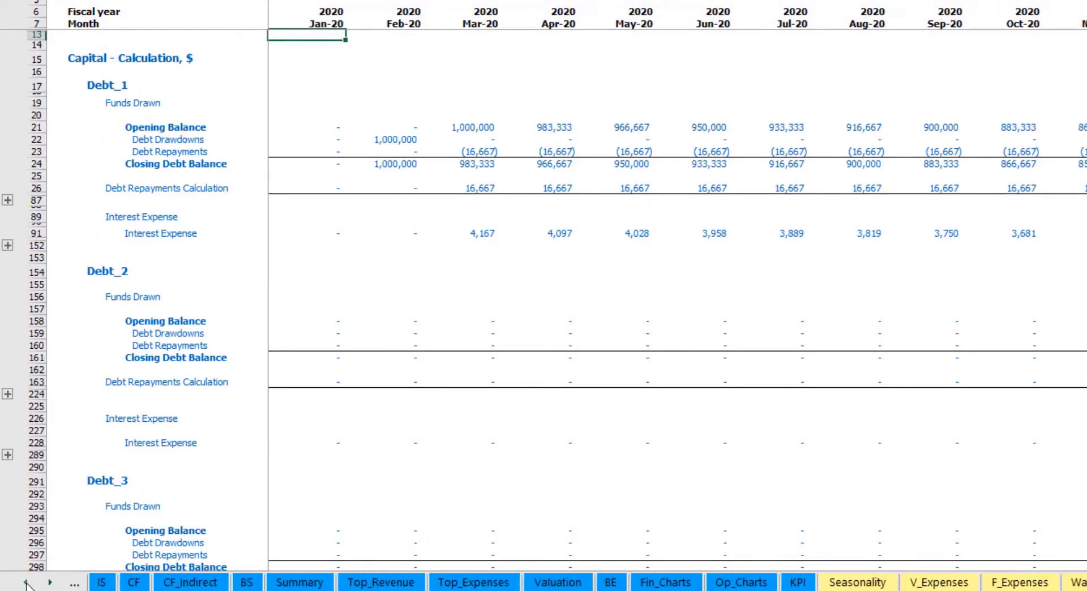
pyautogui.click(25, 583)
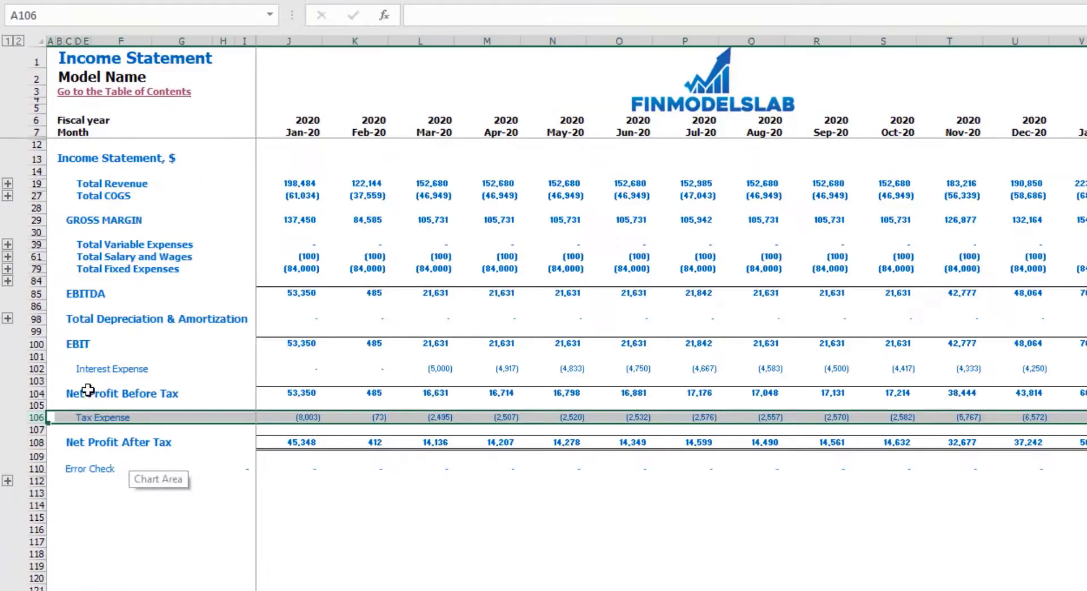
pyautogui.click(37, 369)
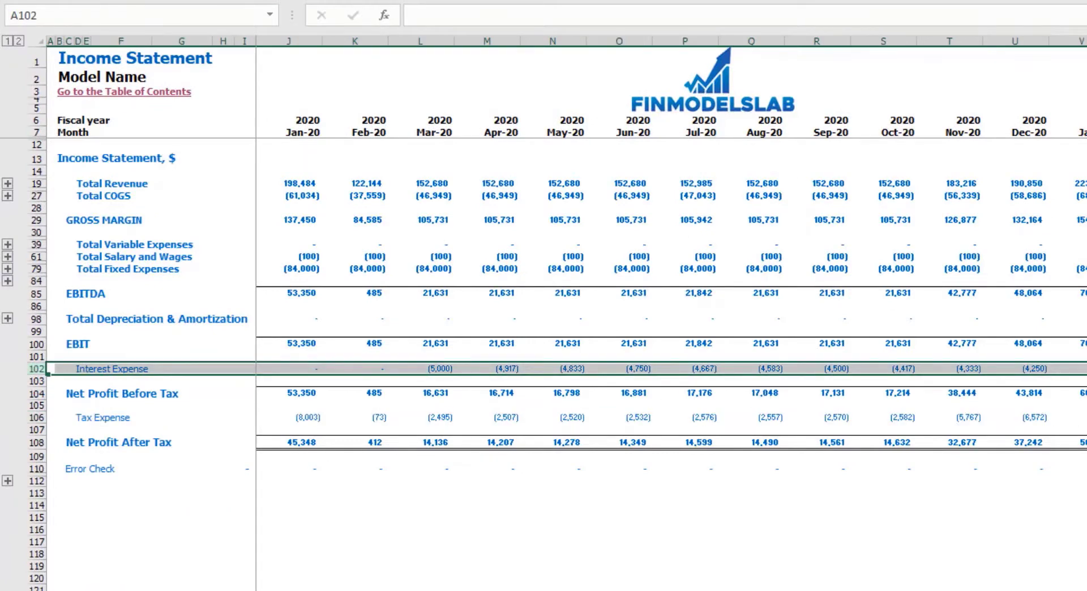
# Step: Check the Interest Paid, Debt Drawdowns and Debt Repayments rows on the Cash Flow Statement and the Debt row on the Balance Sheet
pyautogui.click(184, 588)
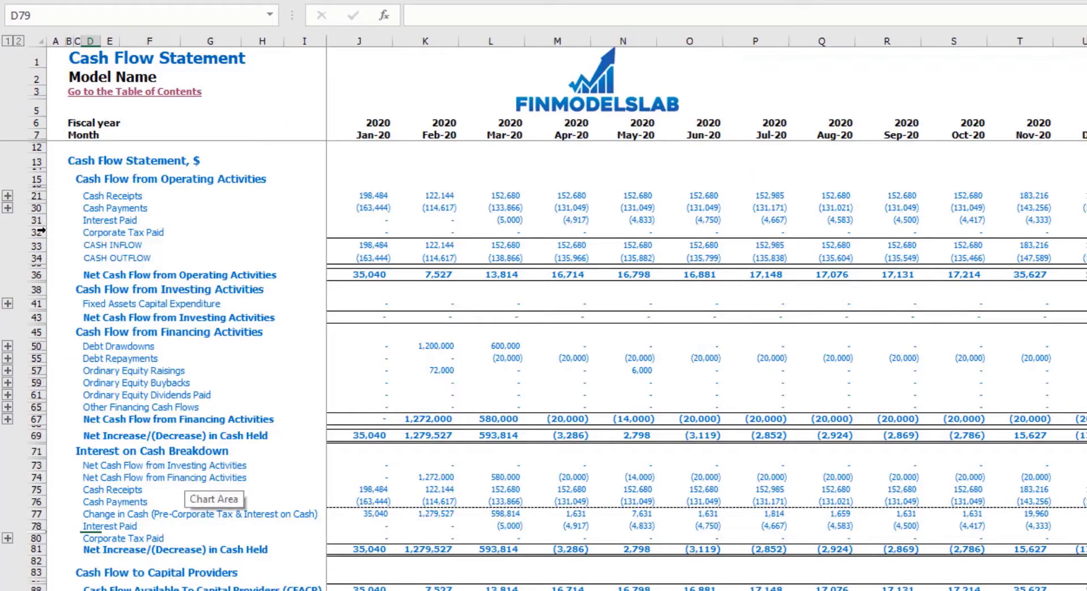
pyautogui.click(33, 221)
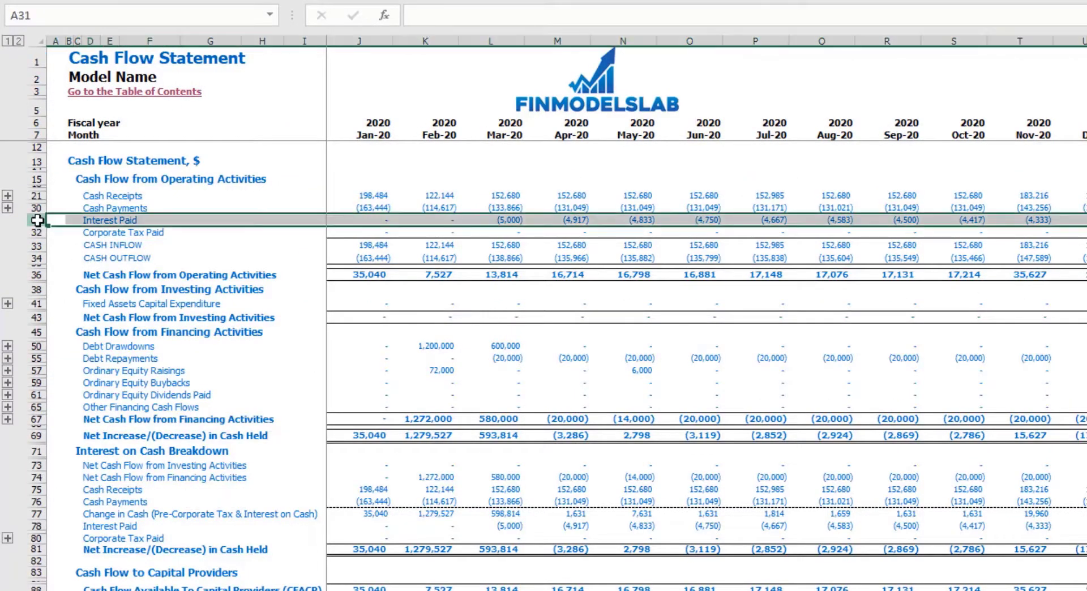
pyautogui.click(37, 346)
pyautogui.click(37, 358)
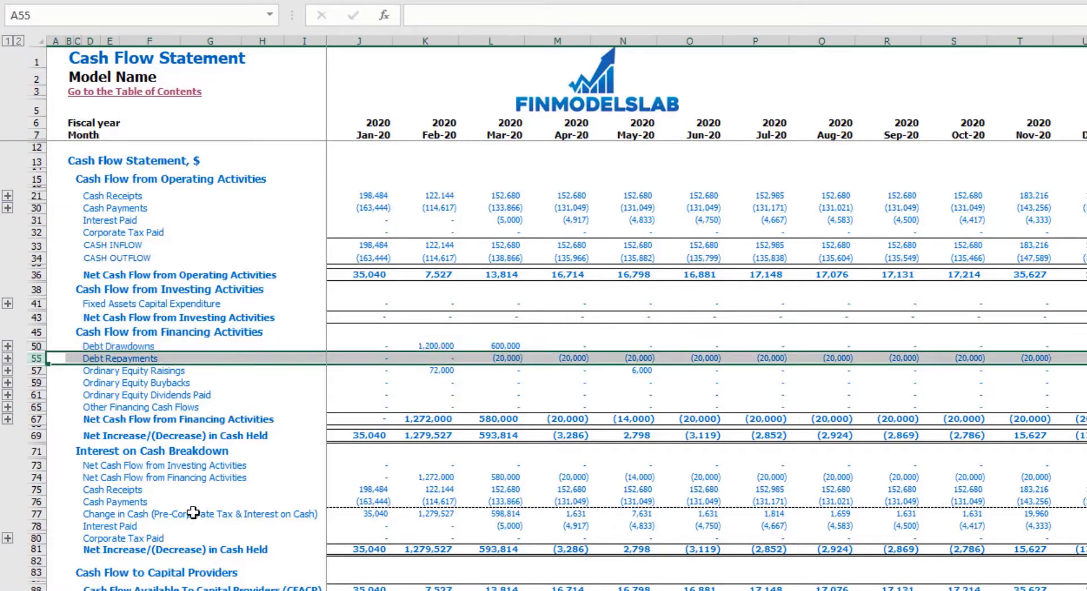
pyautogui.click(244, 589)
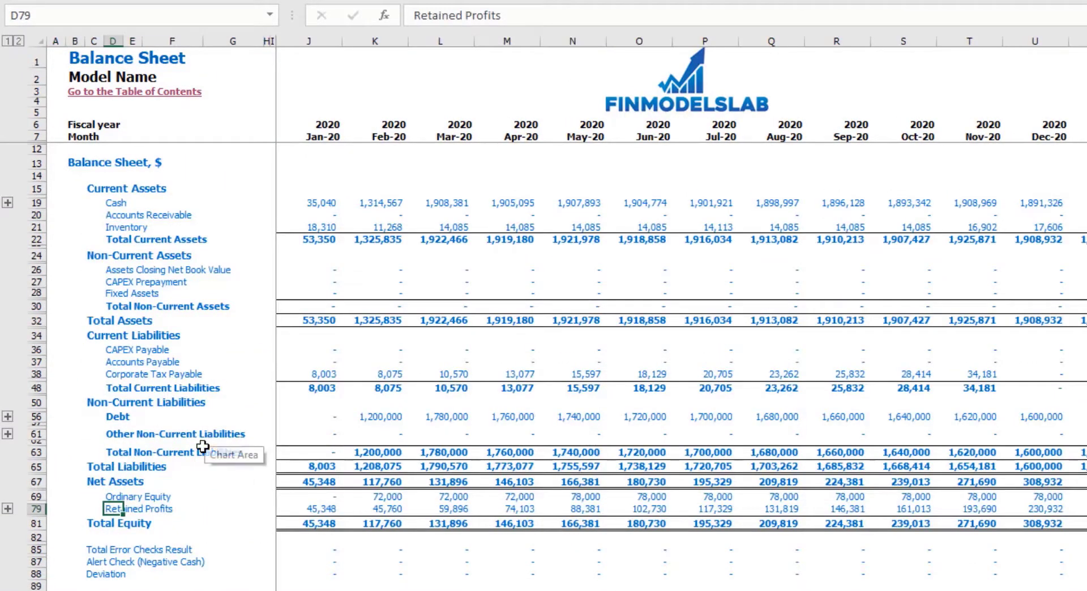
pyautogui.click(35, 417)
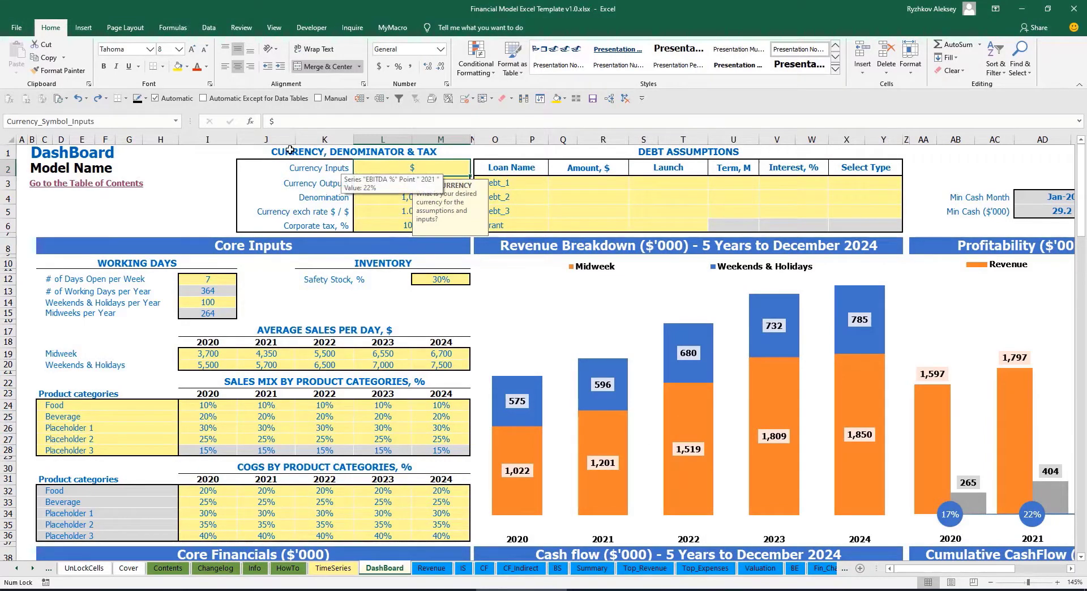
# Step: Set the currency for the model's inputs to USD on the DashBoard sheet
pyautogui.click(194, 173)
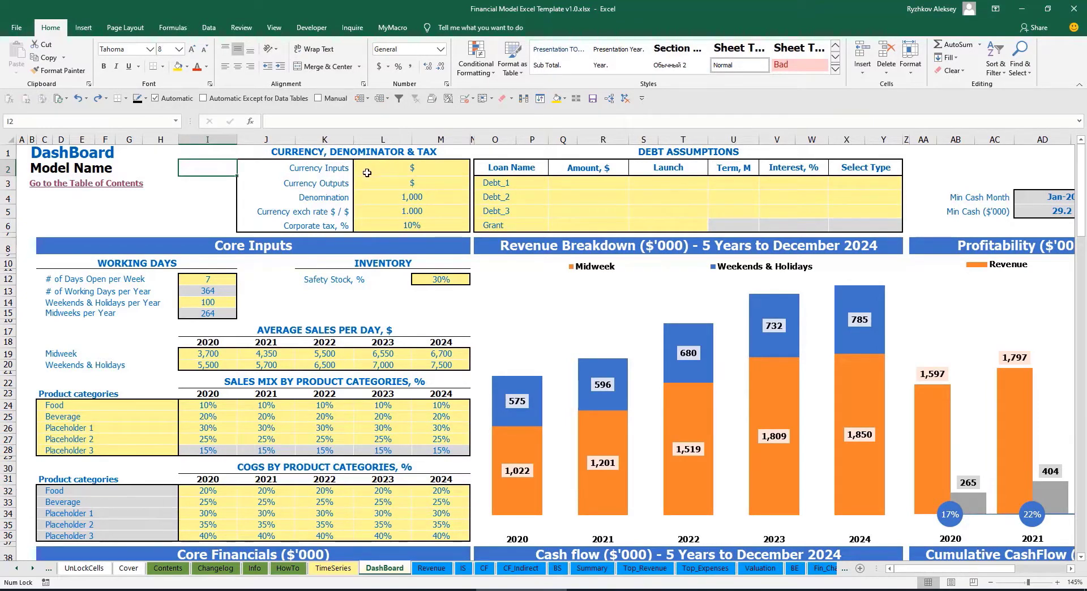
pyautogui.click(398, 169)
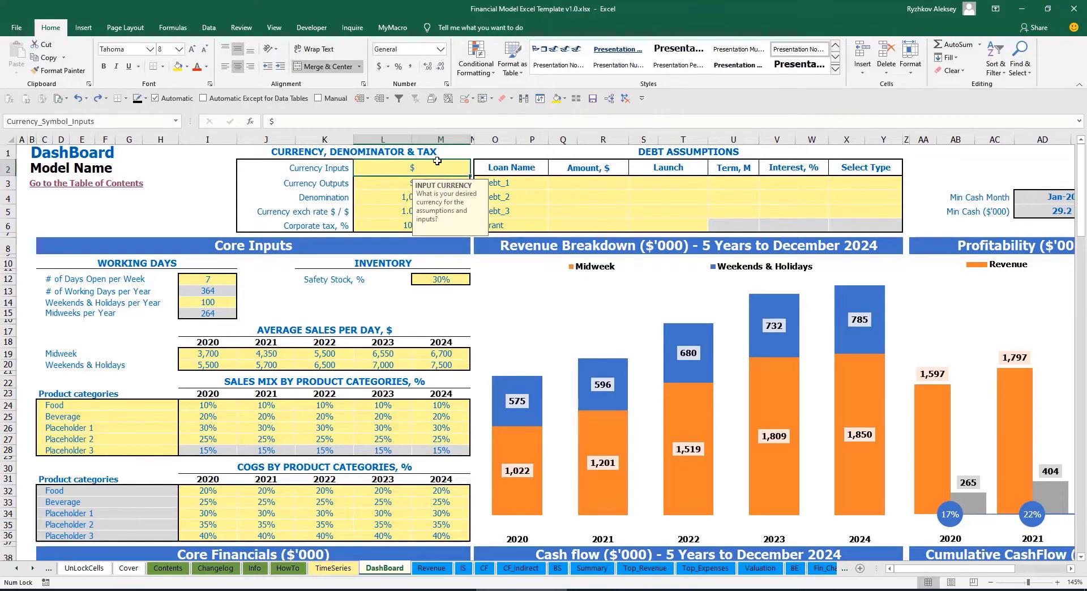
pyautogui.click(382, 181)
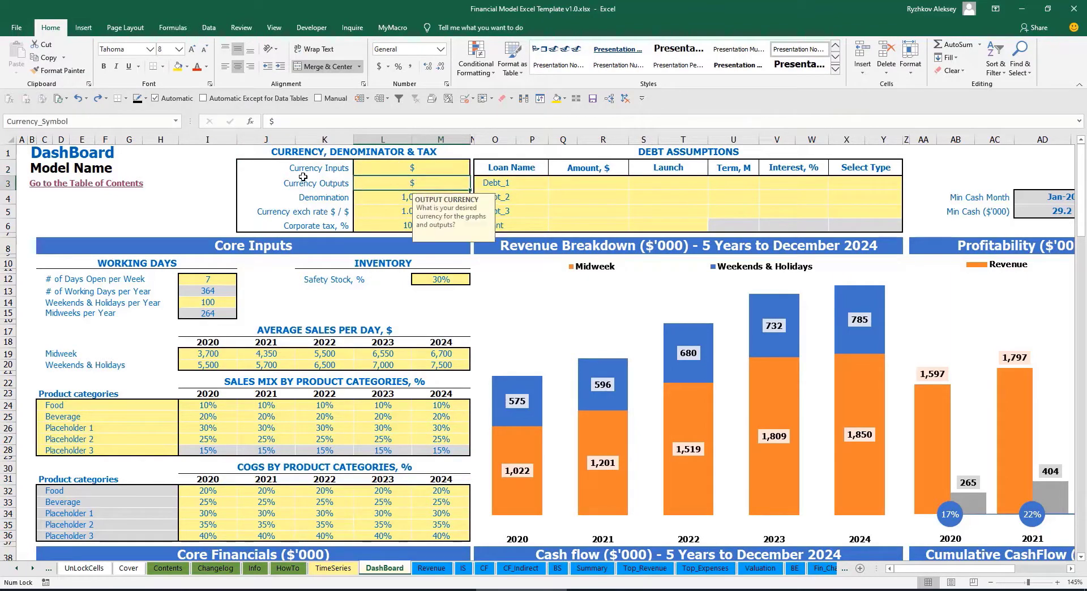
pyautogui.click(385, 173)
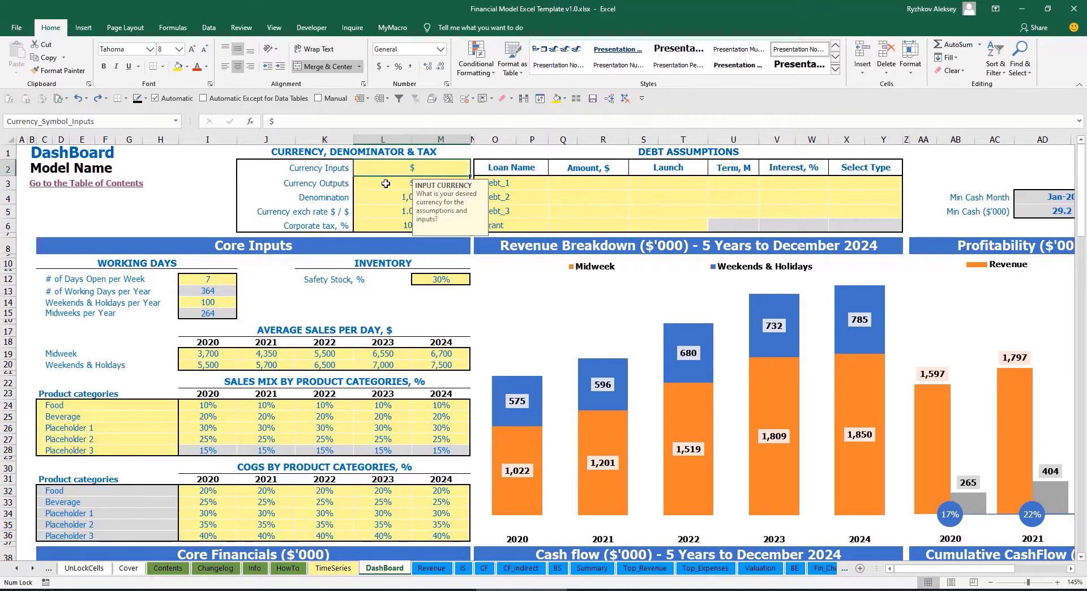
pyautogui.click(386, 183)
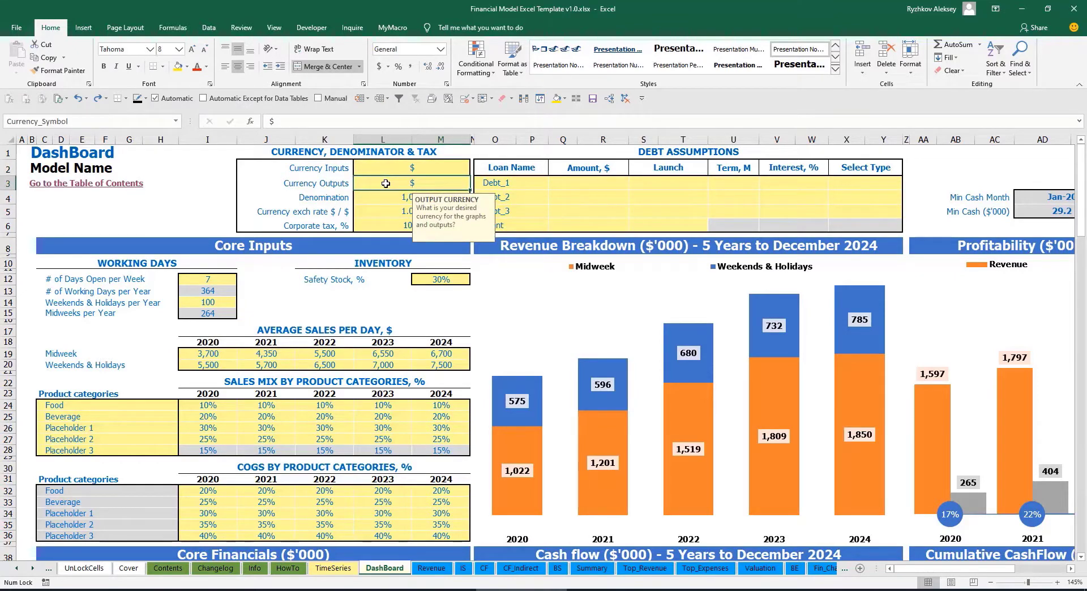
pyautogui.click(401, 169)
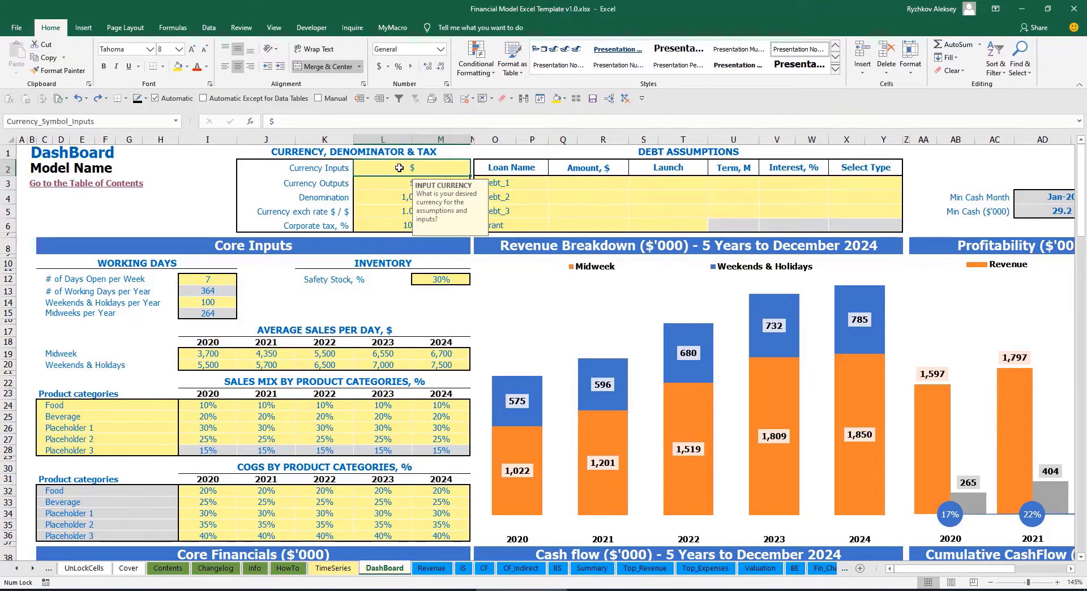
pyautogui.write('USD')
pyautogui.press('Return')
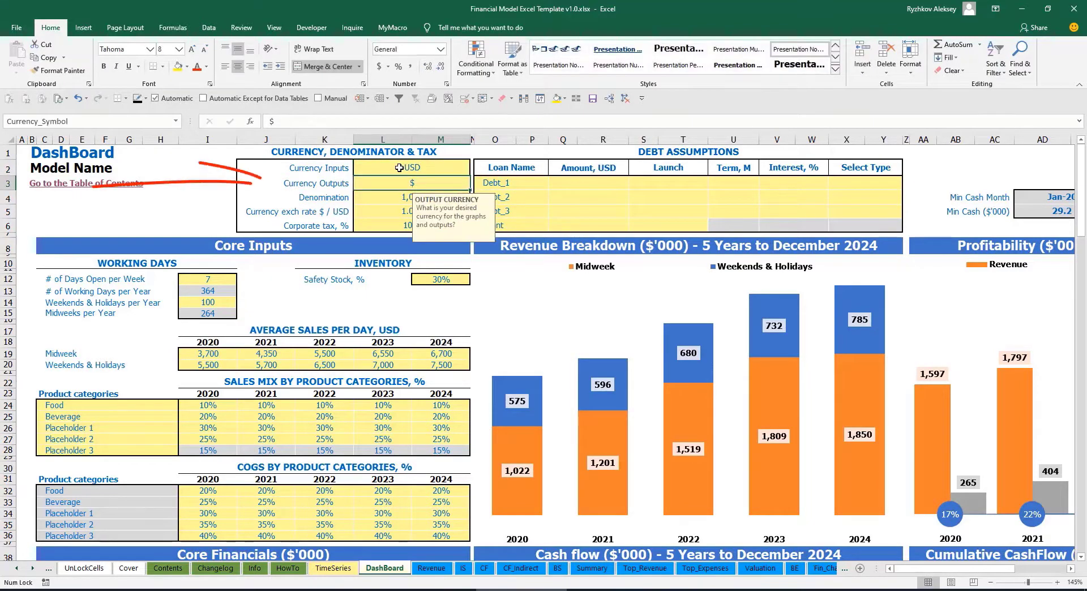
# Step: Set the currency for the model's outputs to EUR
pyautogui.write('EUR')
pyautogui.press('Return')
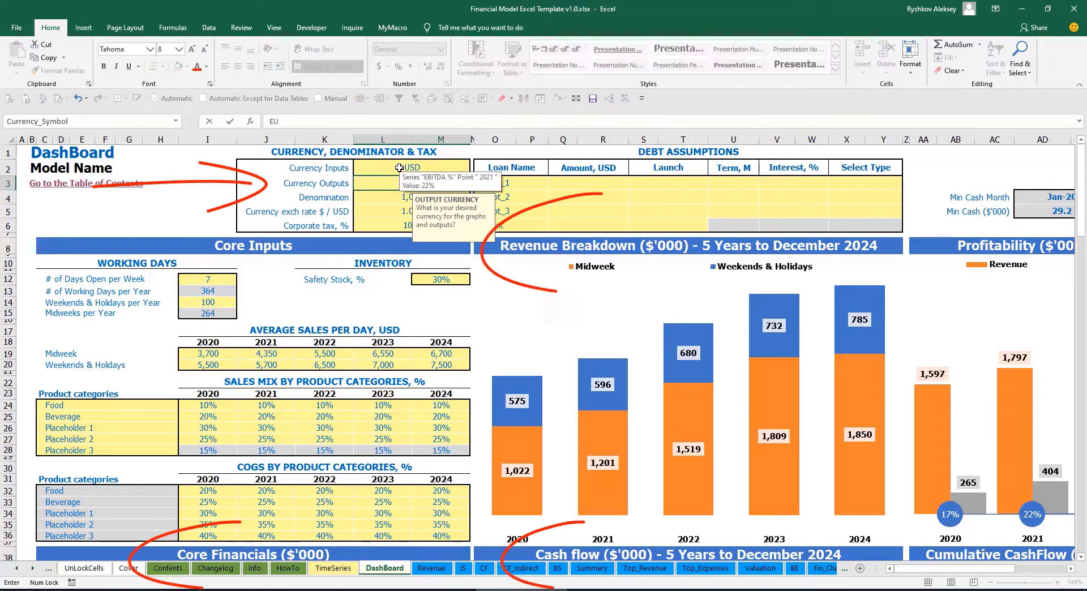
pyautogui.press('Return')
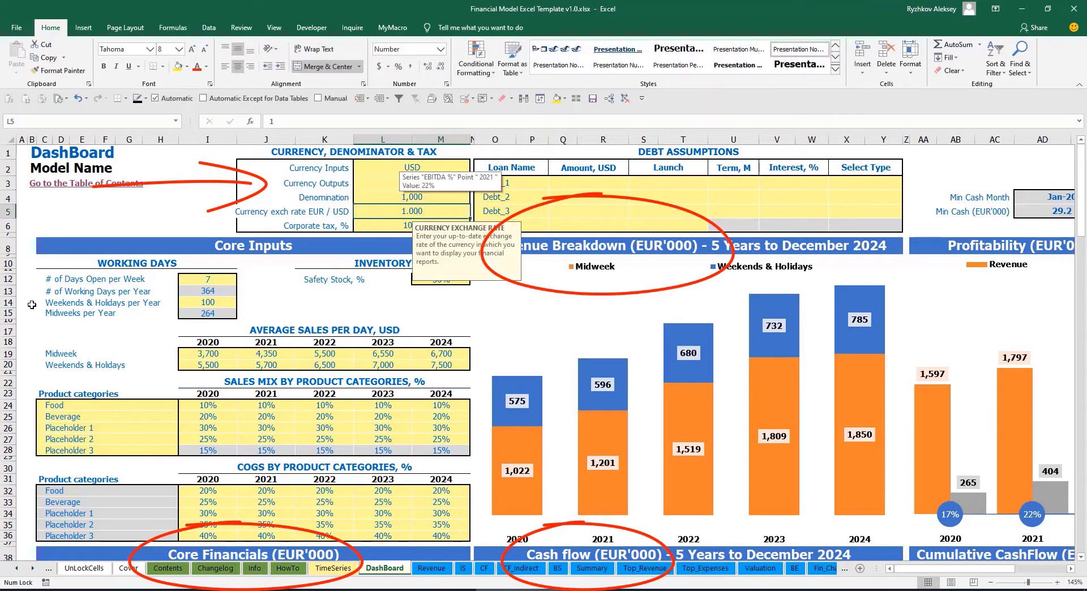
pyautogui.click(205, 183)
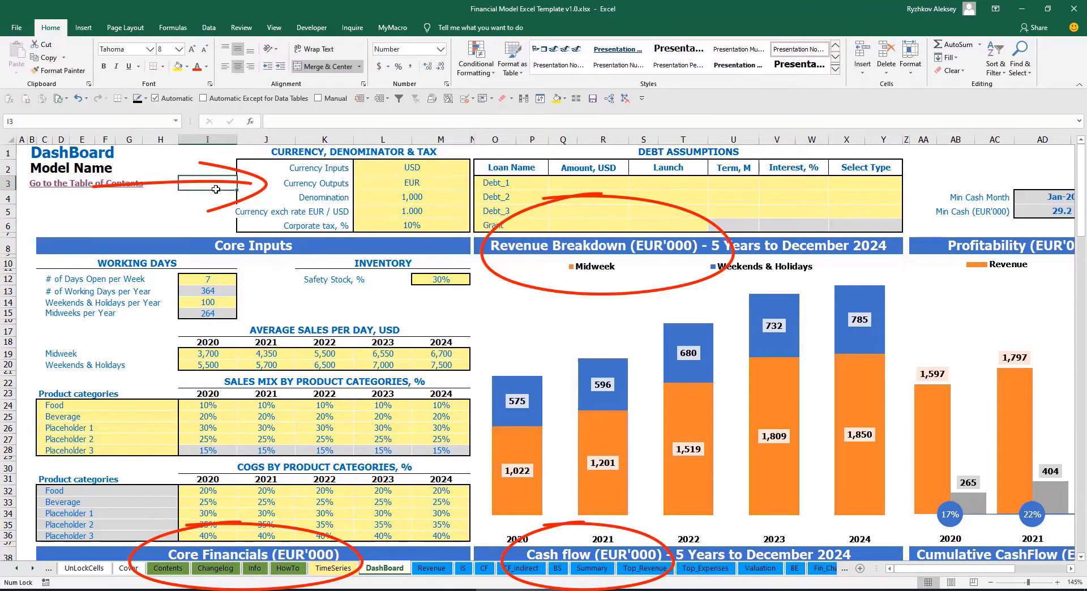
# Step: Set the EUR / USD currency exchange rate to 1.2
pyautogui.click(398, 210)
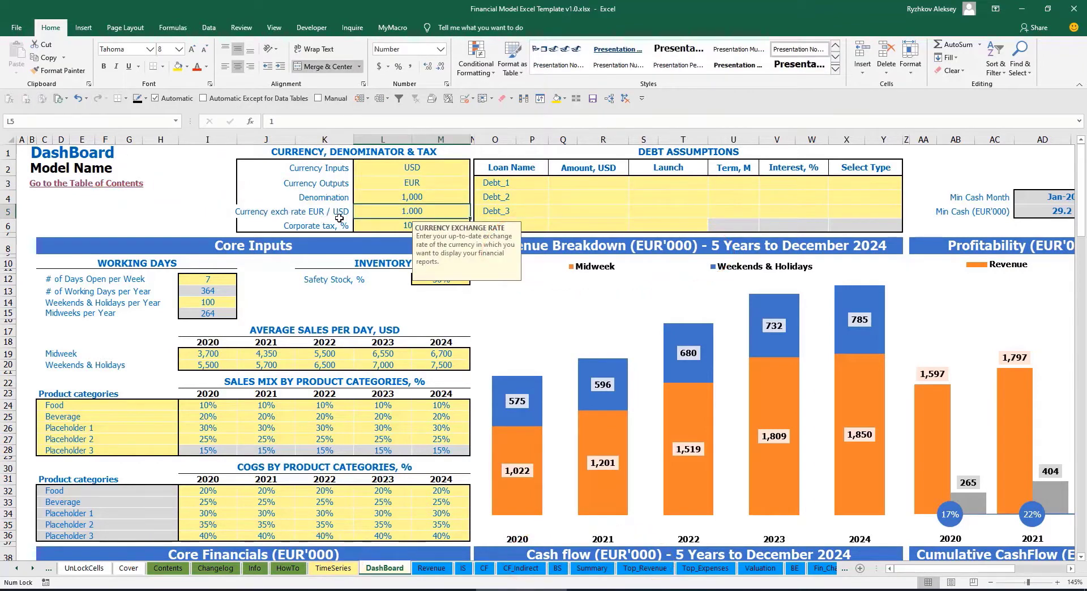
pyautogui.write('1')
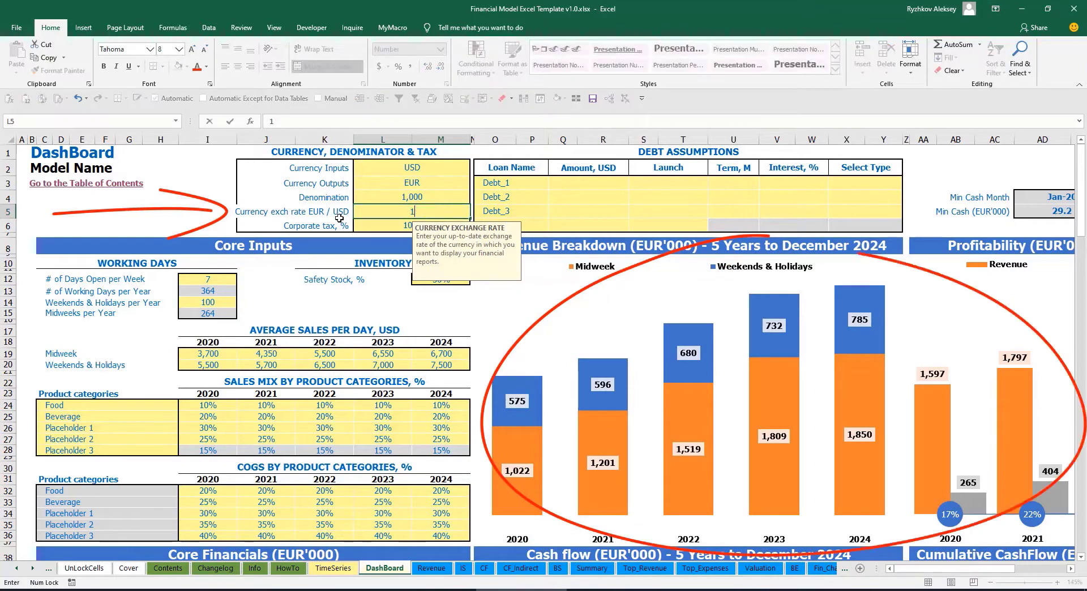
pyautogui.write('.2')
pyautogui.press('Return')
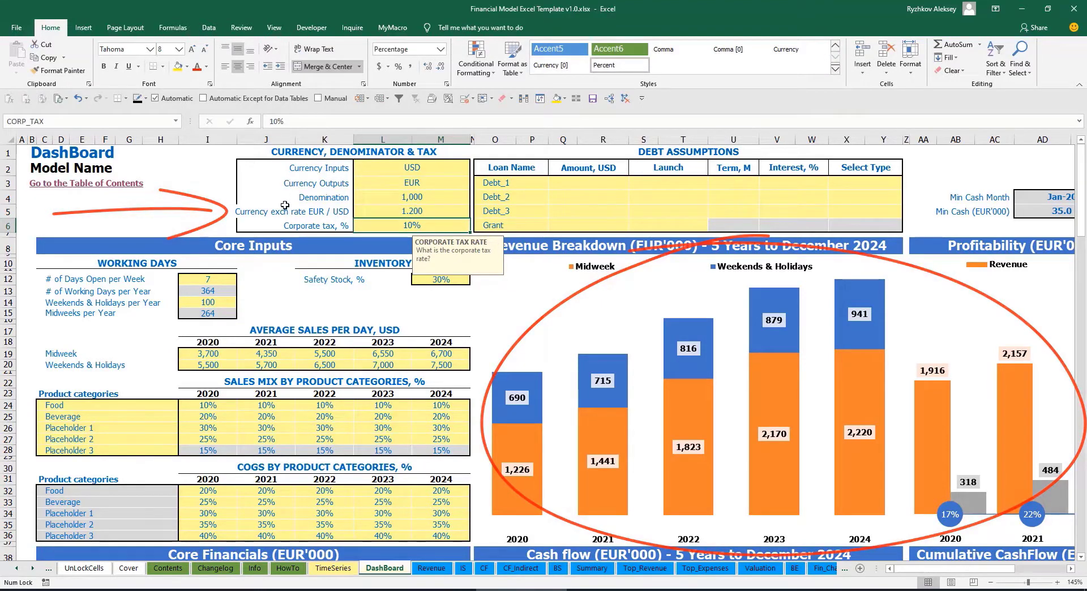
pyautogui.click(392, 168)
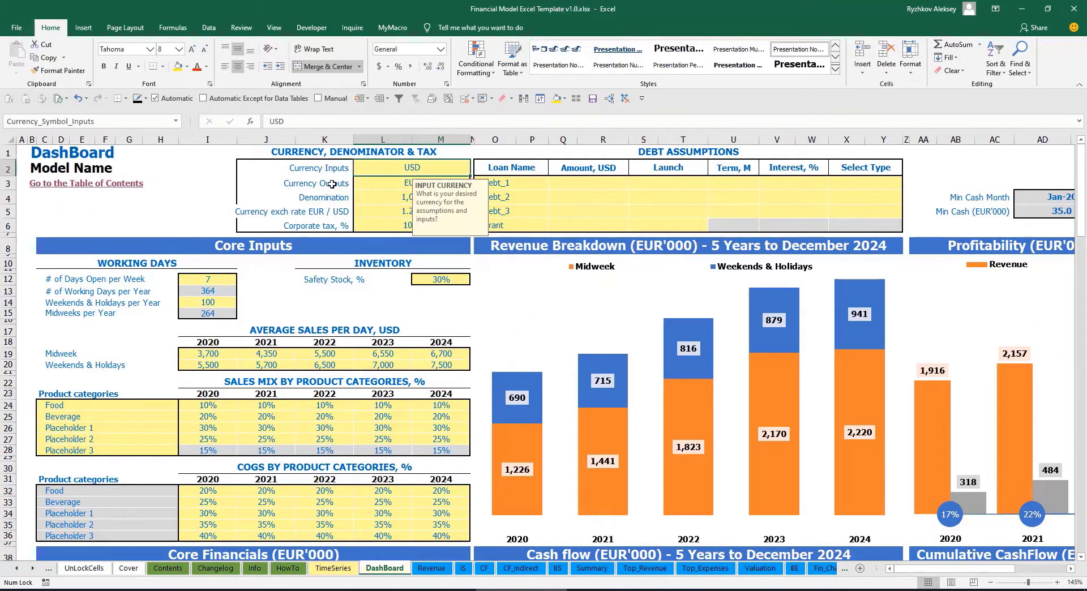
pyautogui.click(383, 183)
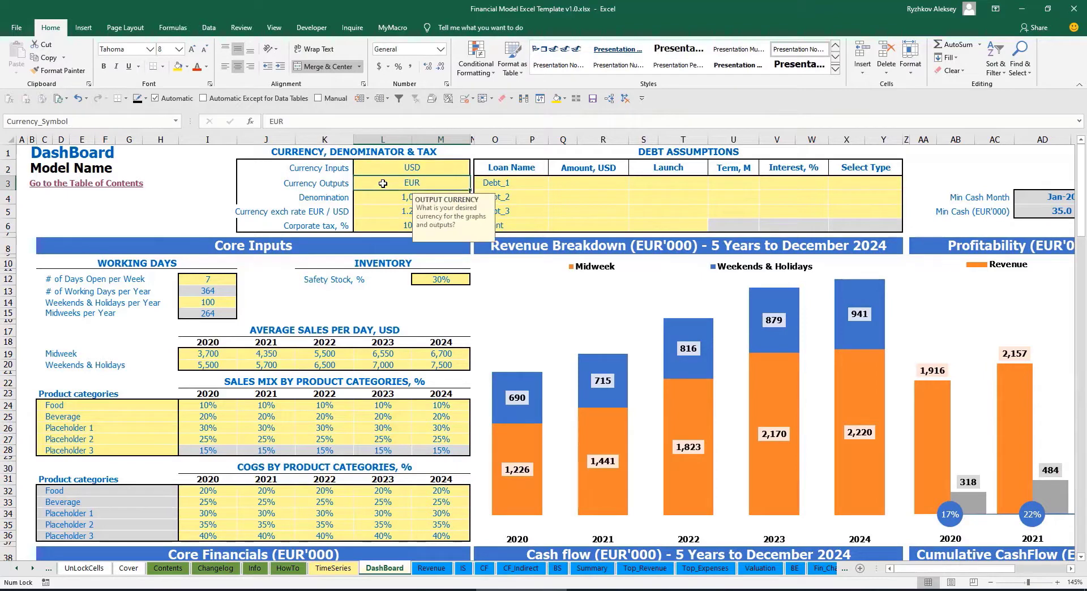
pyautogui.click(370, 211)
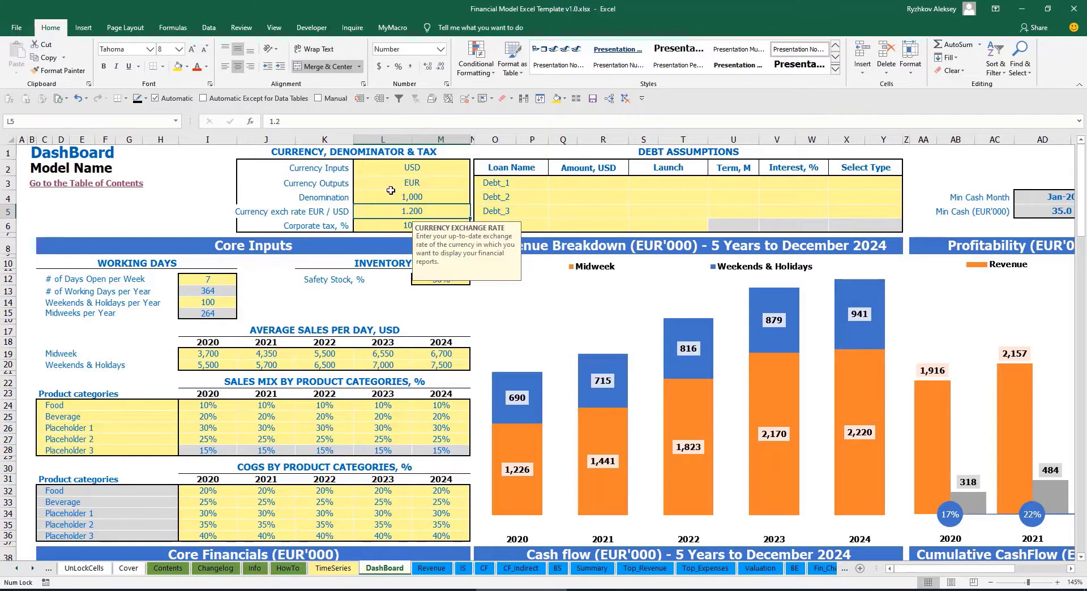
# Step: Compare the DashBoard's Denomination setting with the Income Statement headings on the Summary sheet, and return to the DashBoard
pyautogui.click(448, 201)
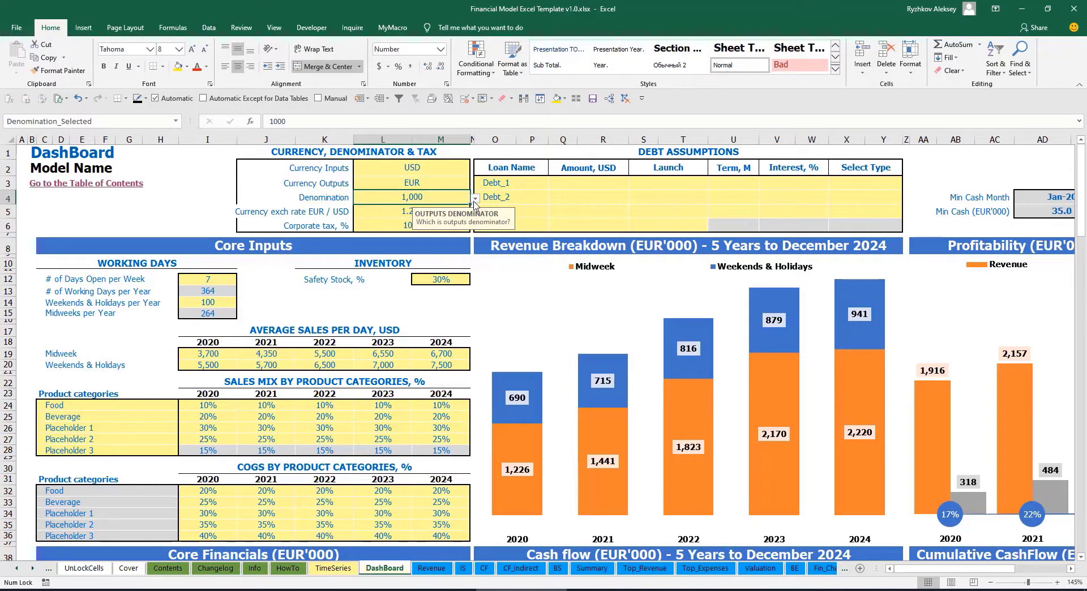
pyautogui.click(592, 568)
pyautogui.click(178, 193)
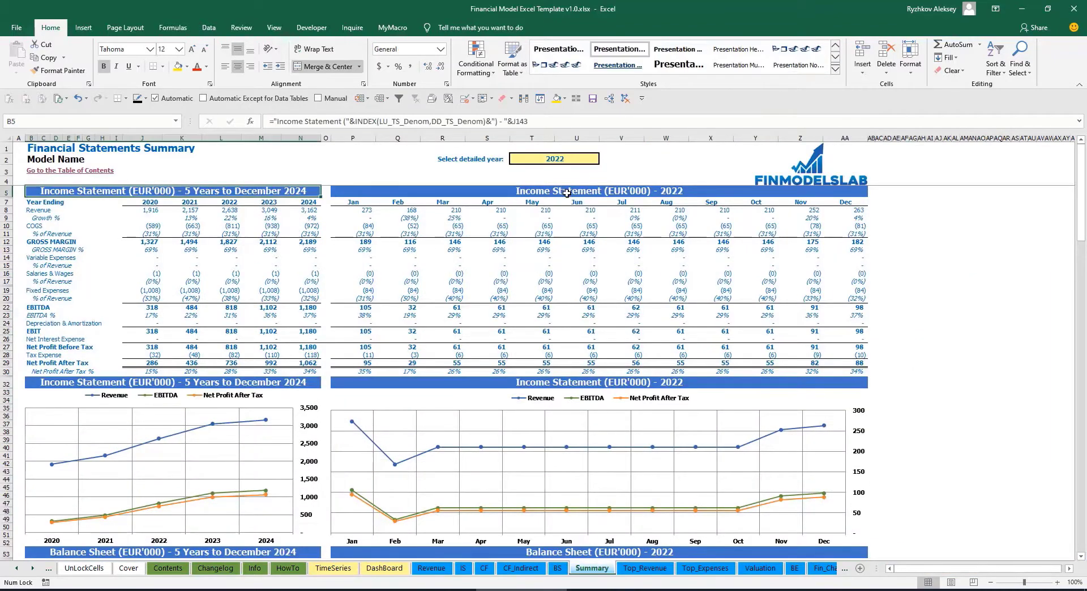
pyautogui.click(600, 189)
pyautogui.click(238, 192)
pyautogui.click(384, 569)
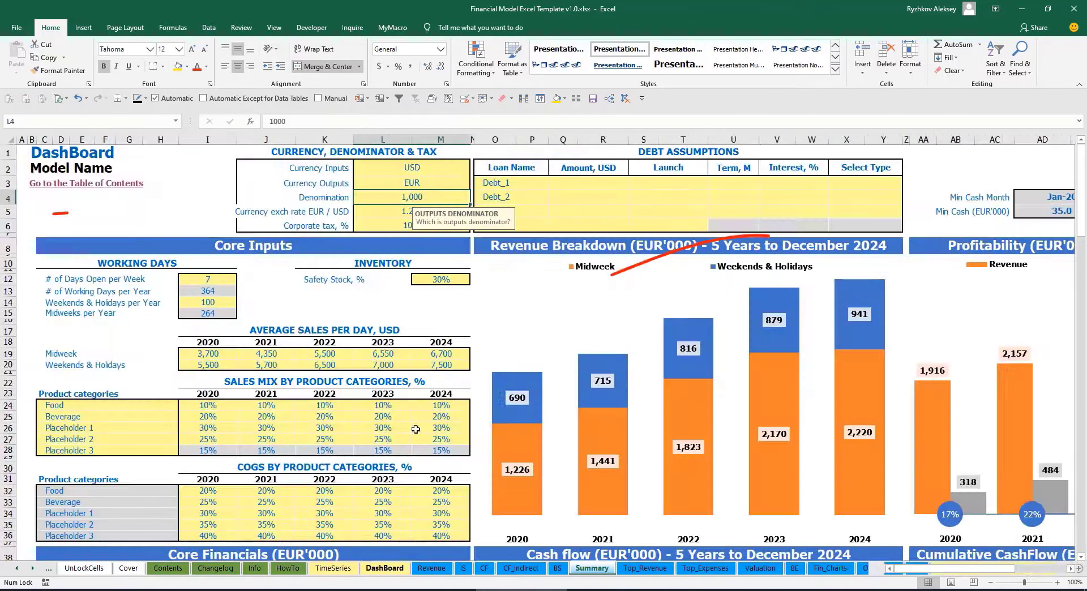
# Step: Change the output denomination to millions and check the monthly Income Statement heading on the Summary sheet
pyautogui.click(475, 199)
pyautogui.click(418, 233)
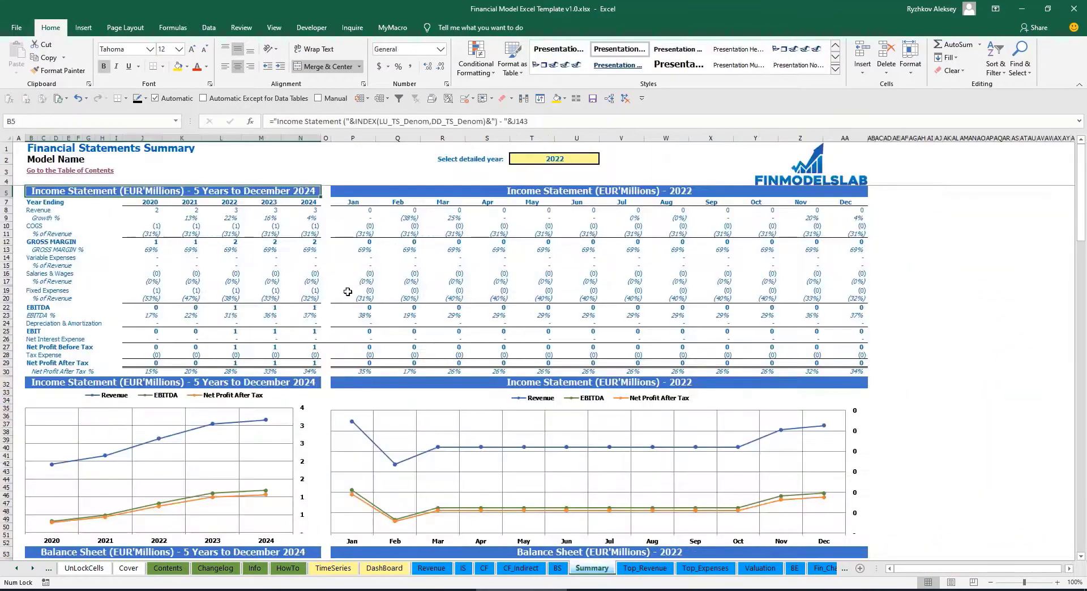
pyautogui.click(452, 190)
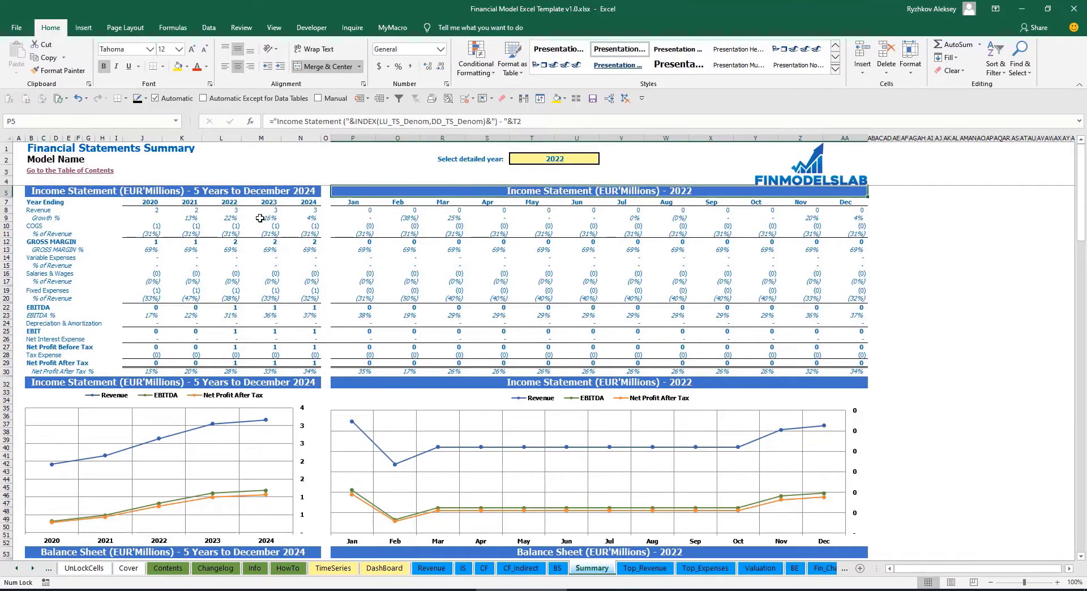
# Step: Set the DashBoard's output denomination back to 1 and check the Income Statement figures on the Summary sheet
pyautogui.click(384, 569)
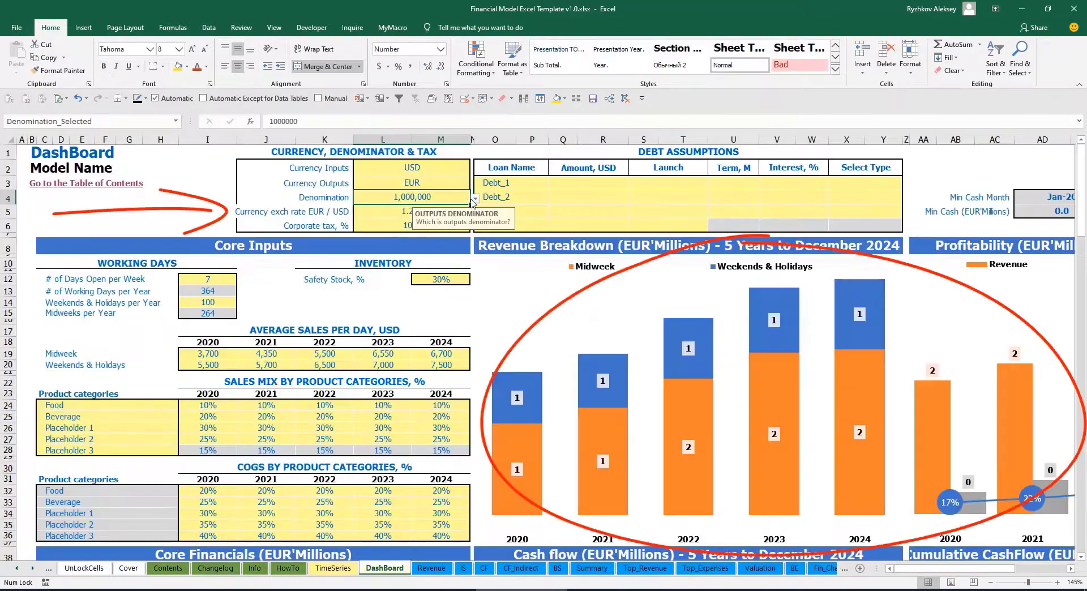
pyautogui.click(473, 199)
pyautogui.click(400, 214)
pyautogui.click(591, 569)
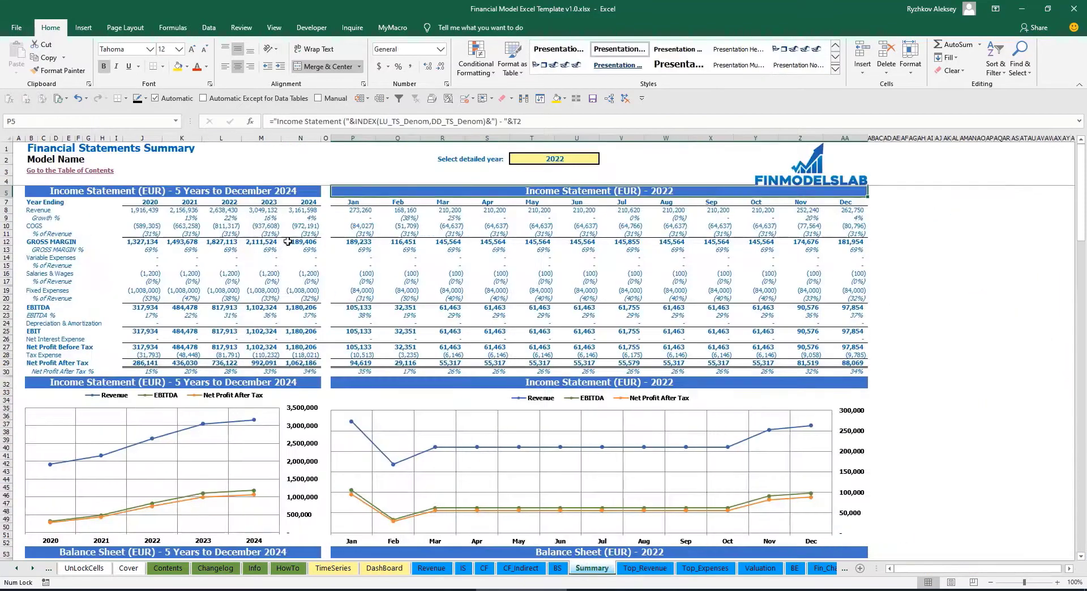
# Step: Set the corporate tax rate on the DashBoard to 15% and check the Tax Expense row on the income statement sheet
pyautogui.click(384, 568)
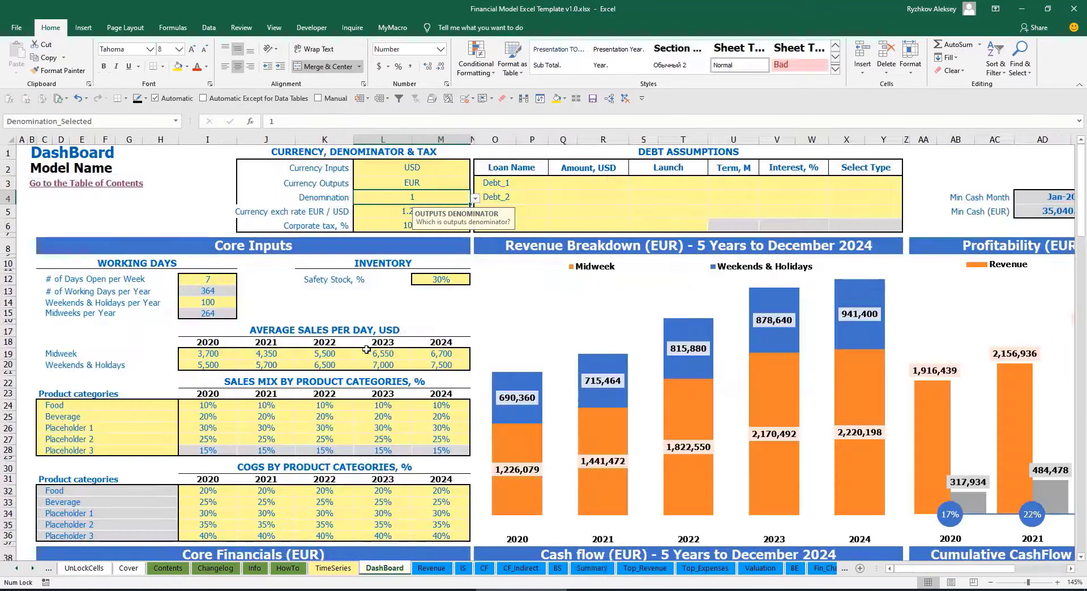
pyautogui.click(388, 219)
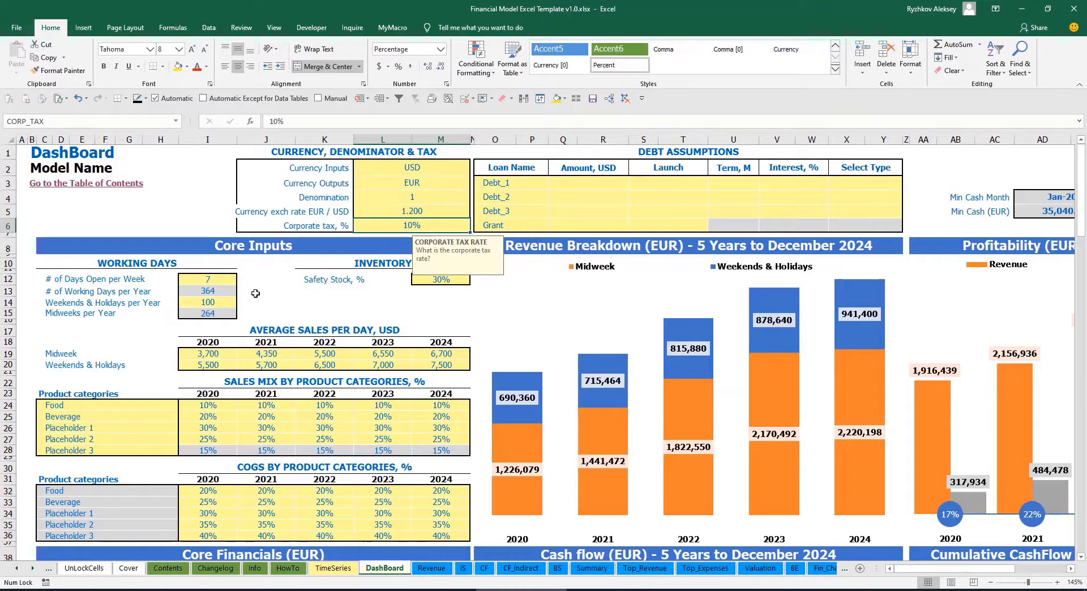
pyautogui.write('15')
pyautogui.press('Return')
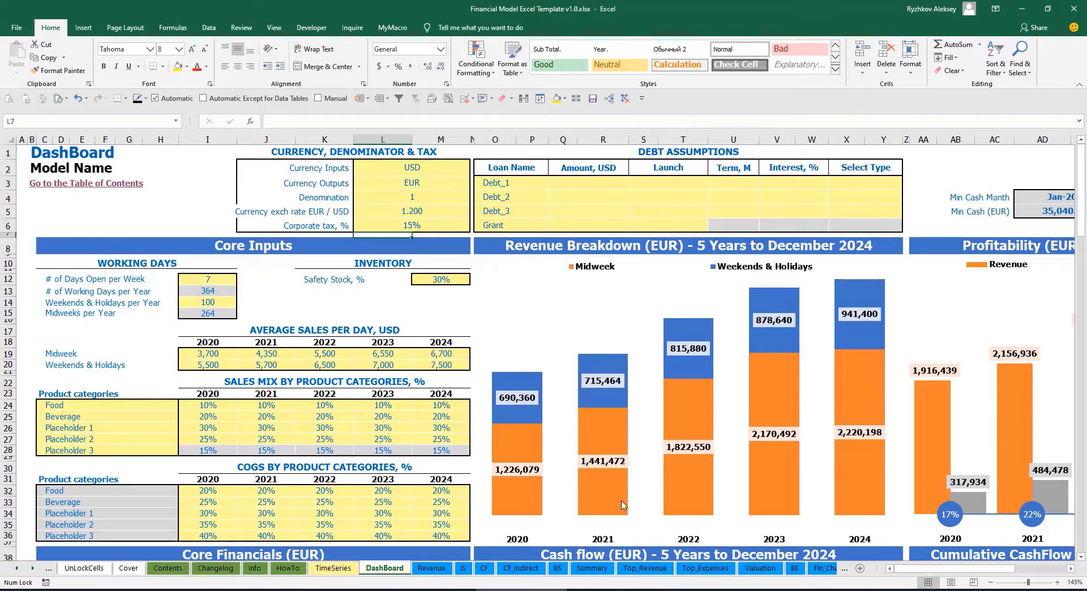
pyautogui.click(464, 568)
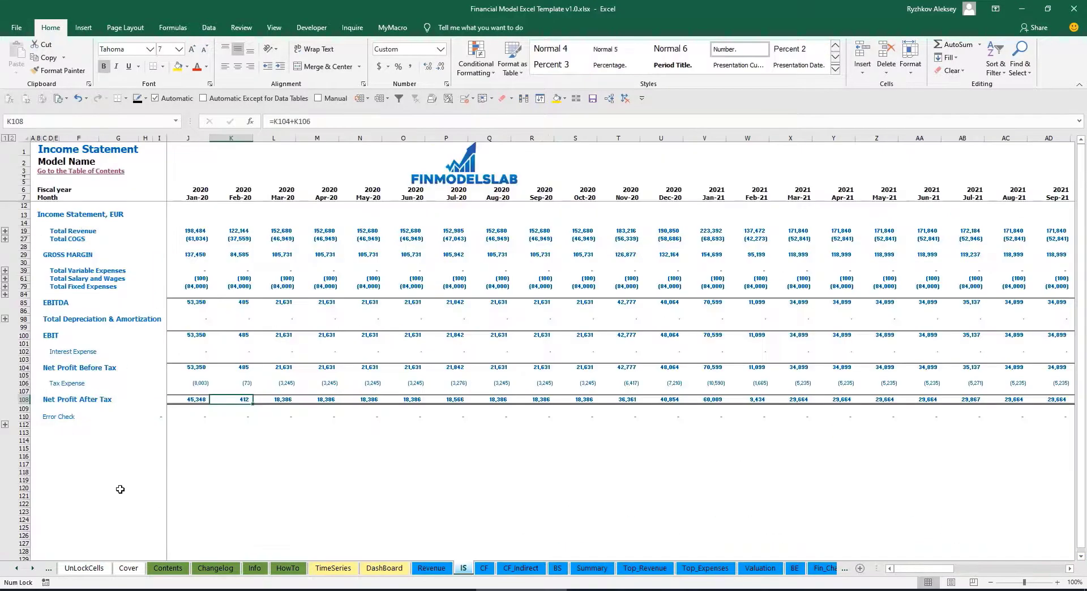
pyautogui.click(25, 384)
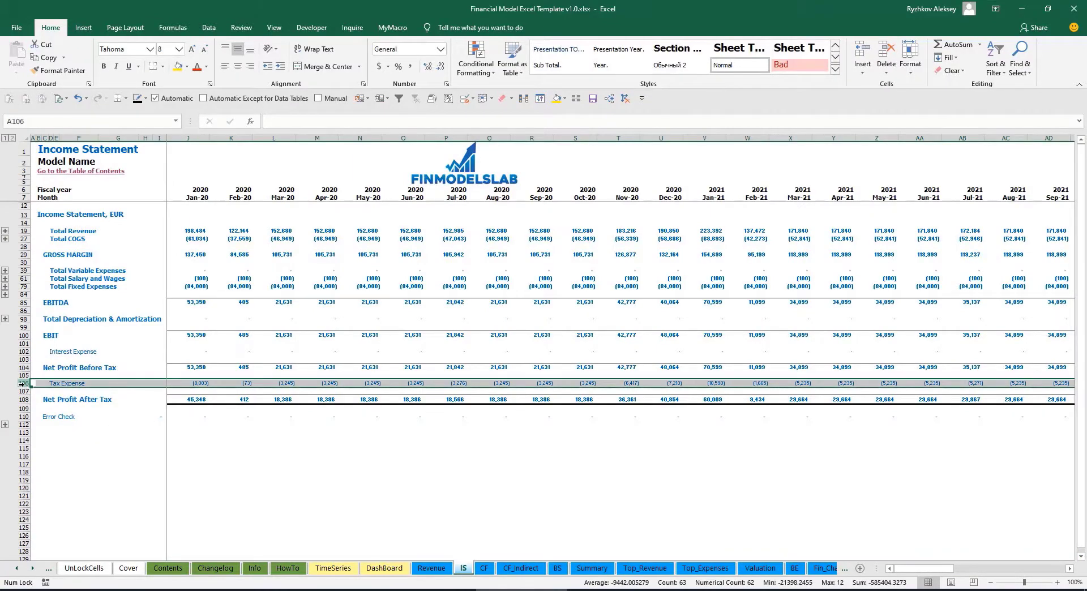